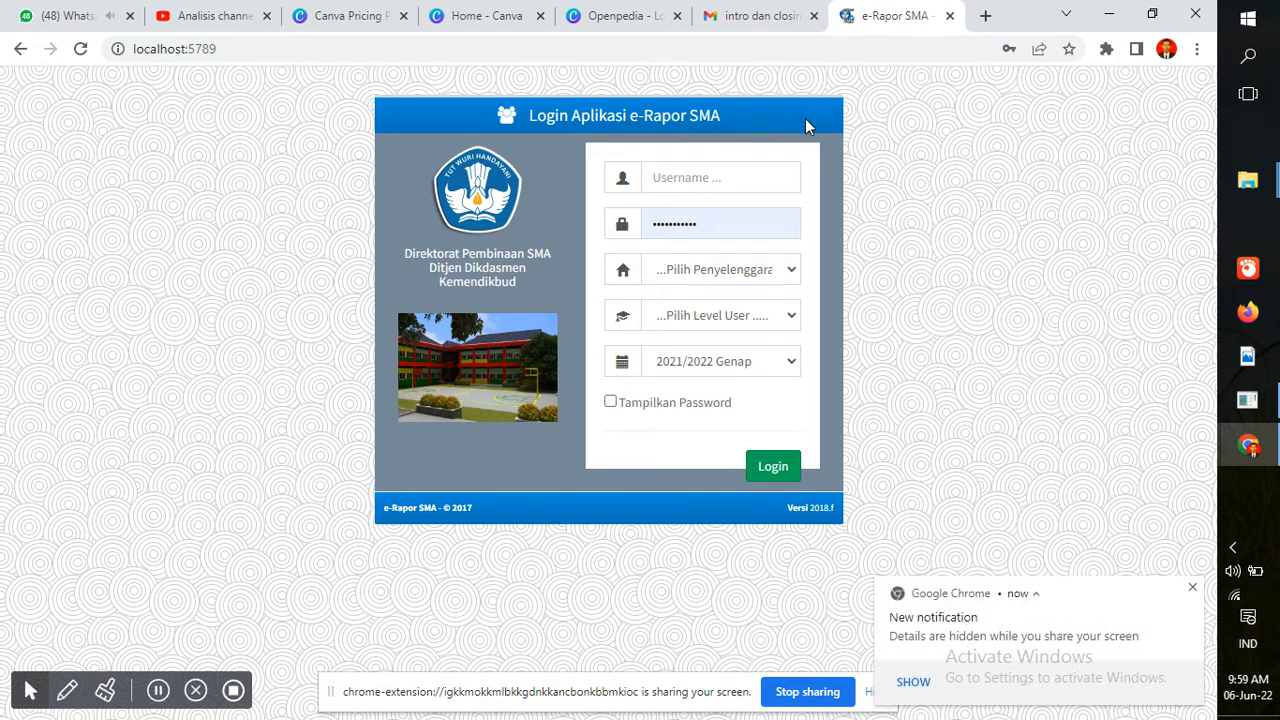
Enter the teacher's username in the login form, dismissing the saved-login suggestions
left_click(773, 177)
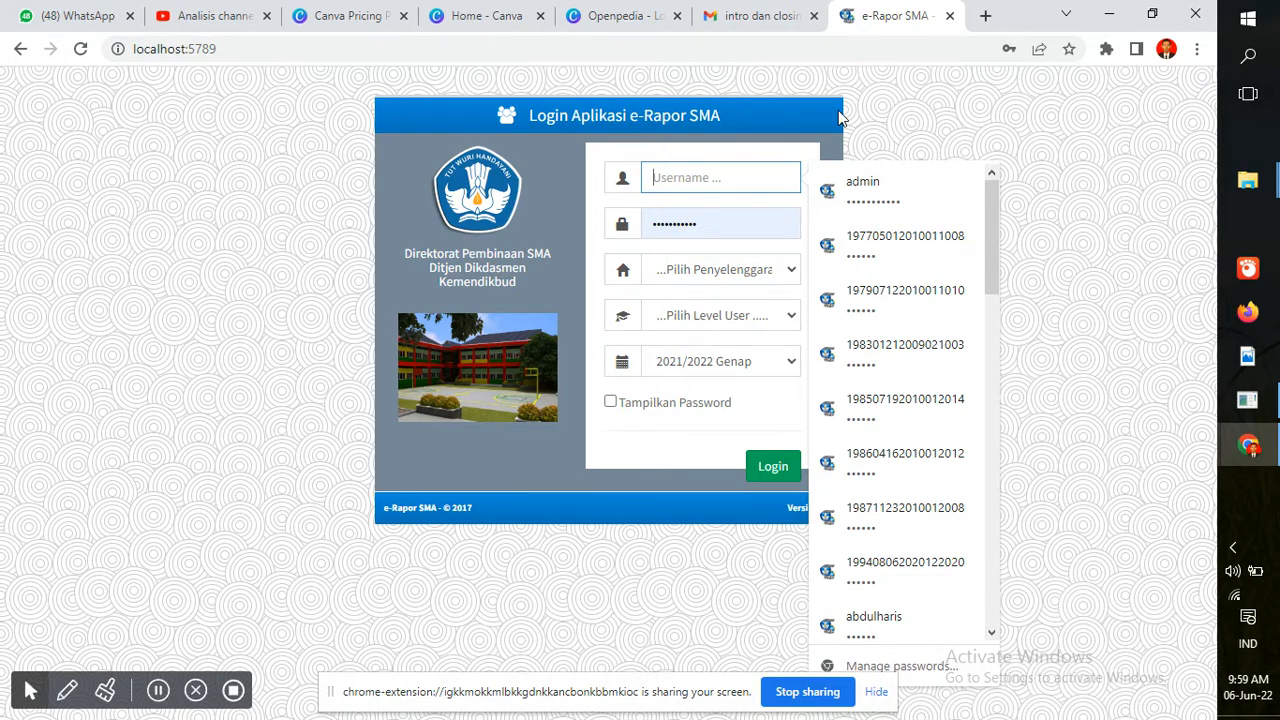
left_click(968, 146)
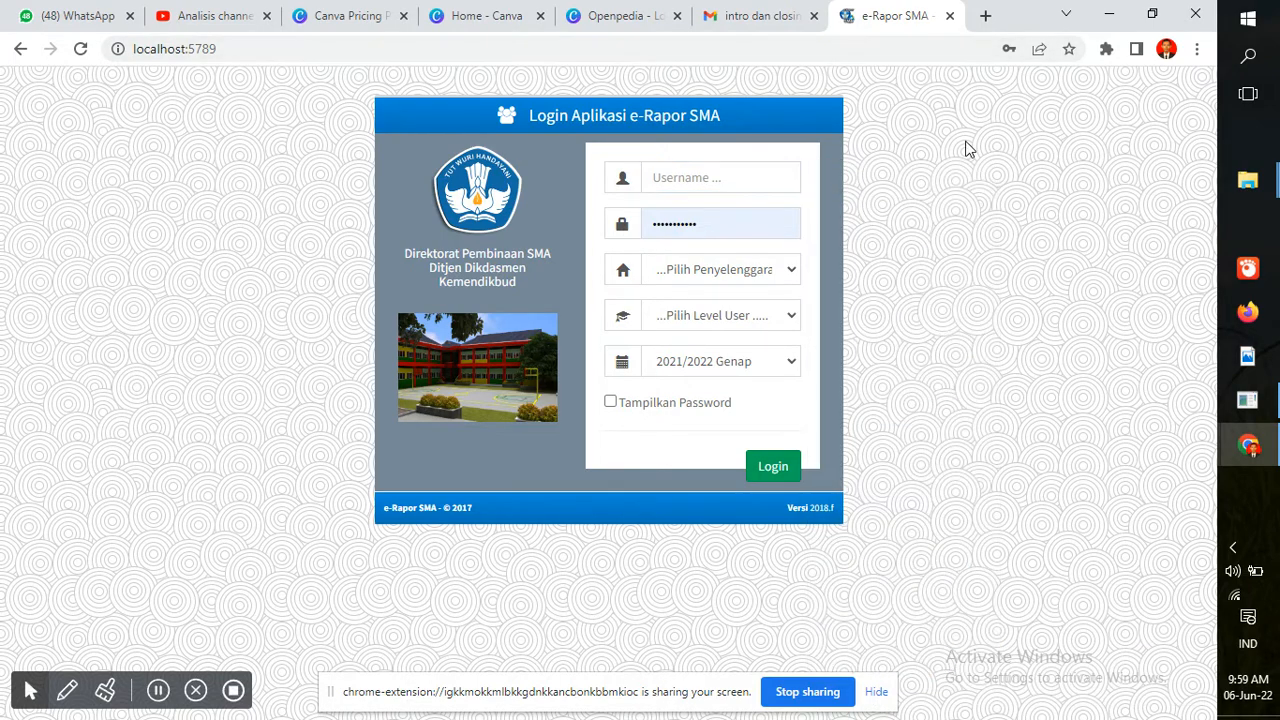
left_click(699, 177)
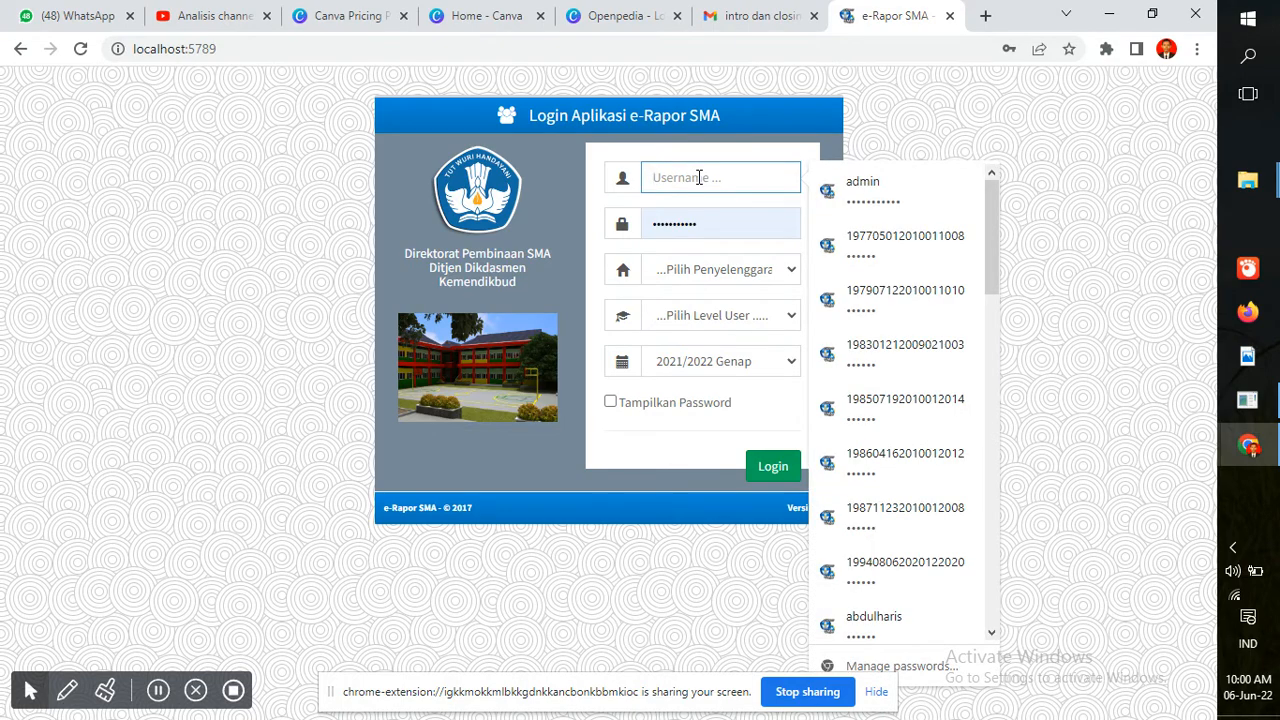
left_click(858, 140)
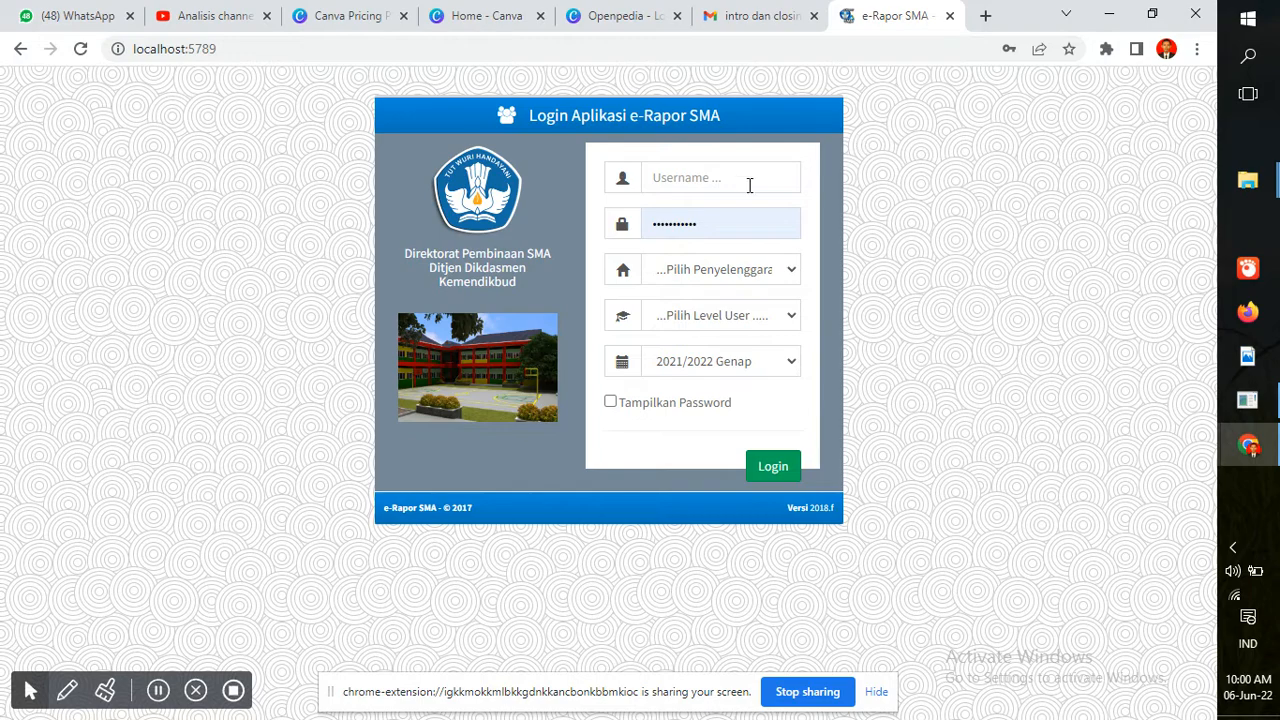
left_click(749, 185)
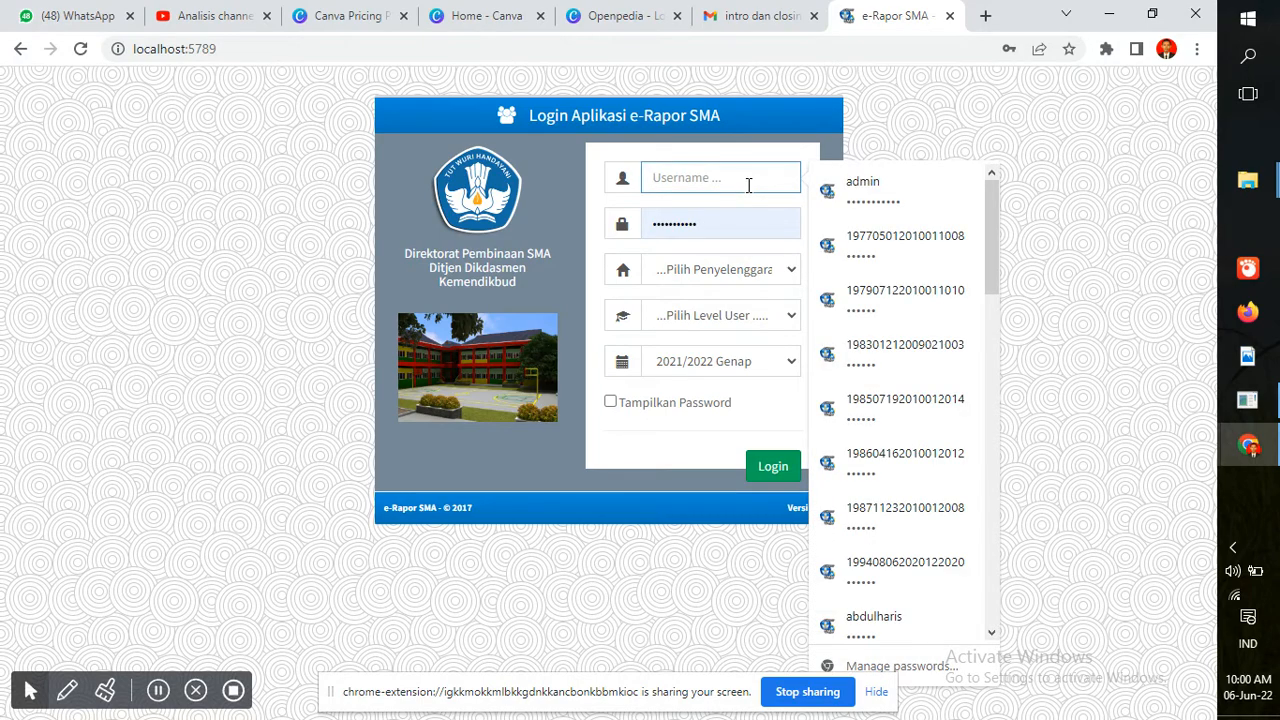
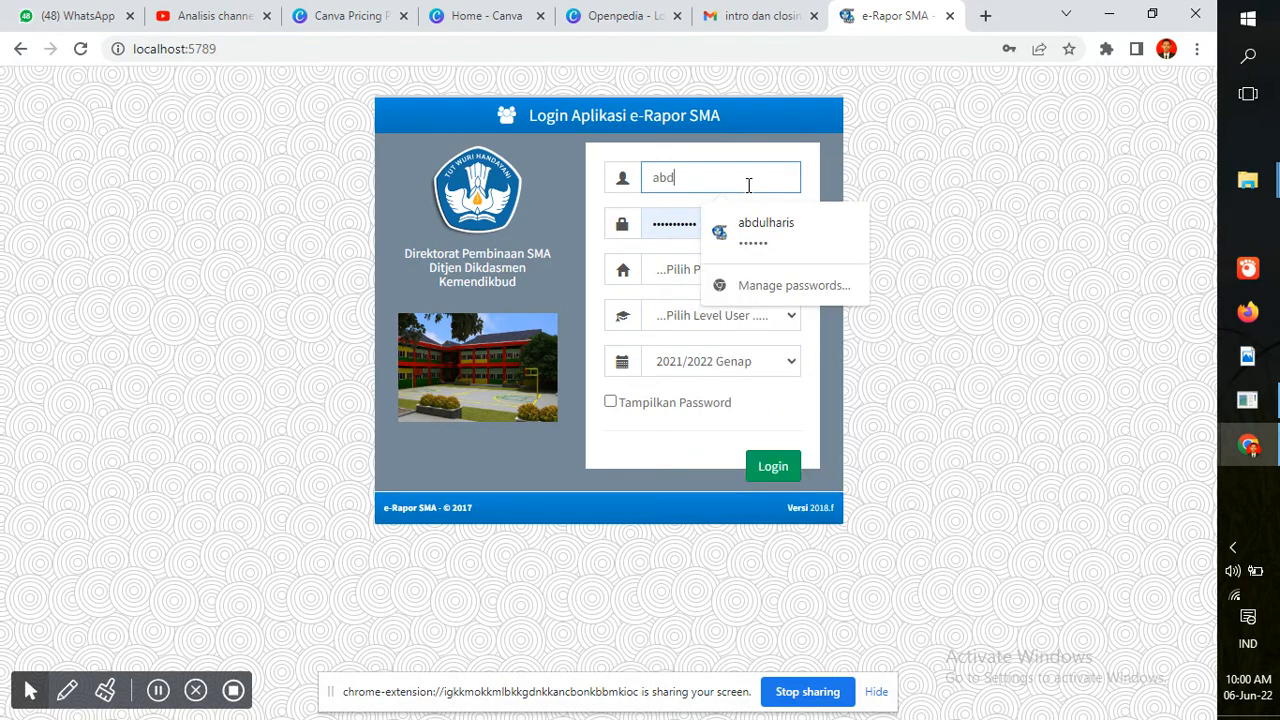
left_click(798, 154)
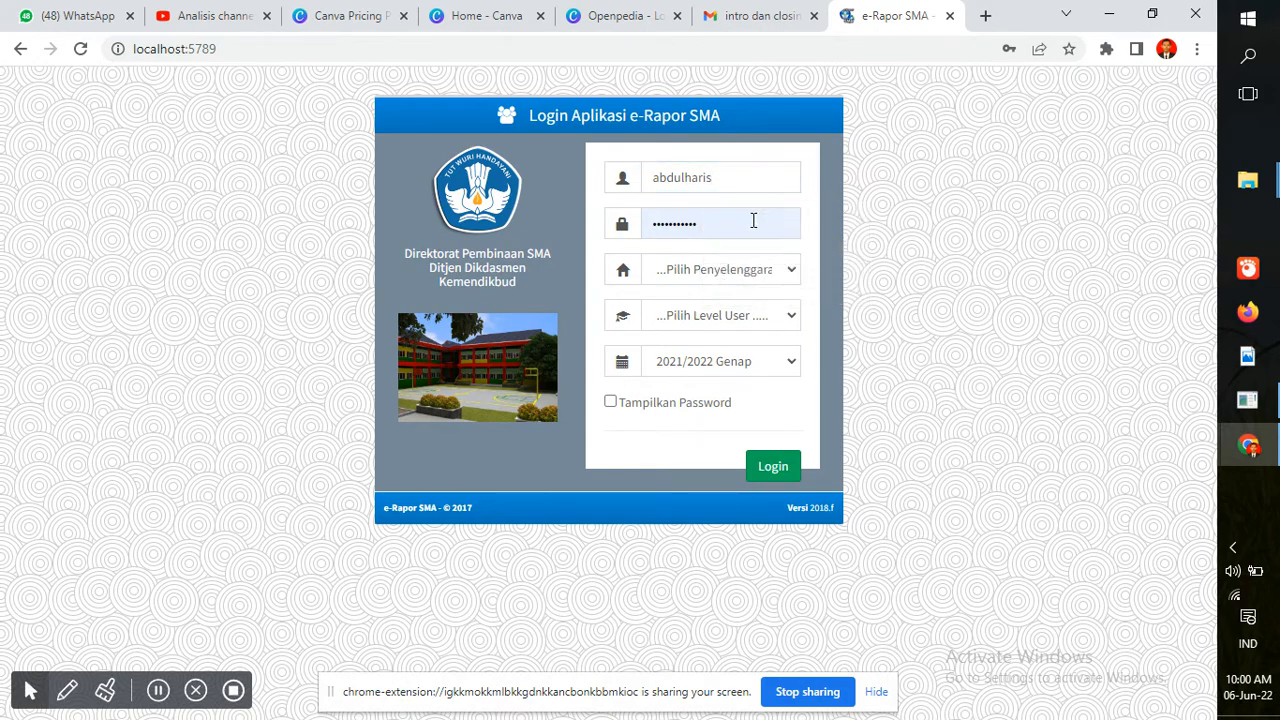
Clear the remembered password and type the teacher's new password
left_click(754, 220)
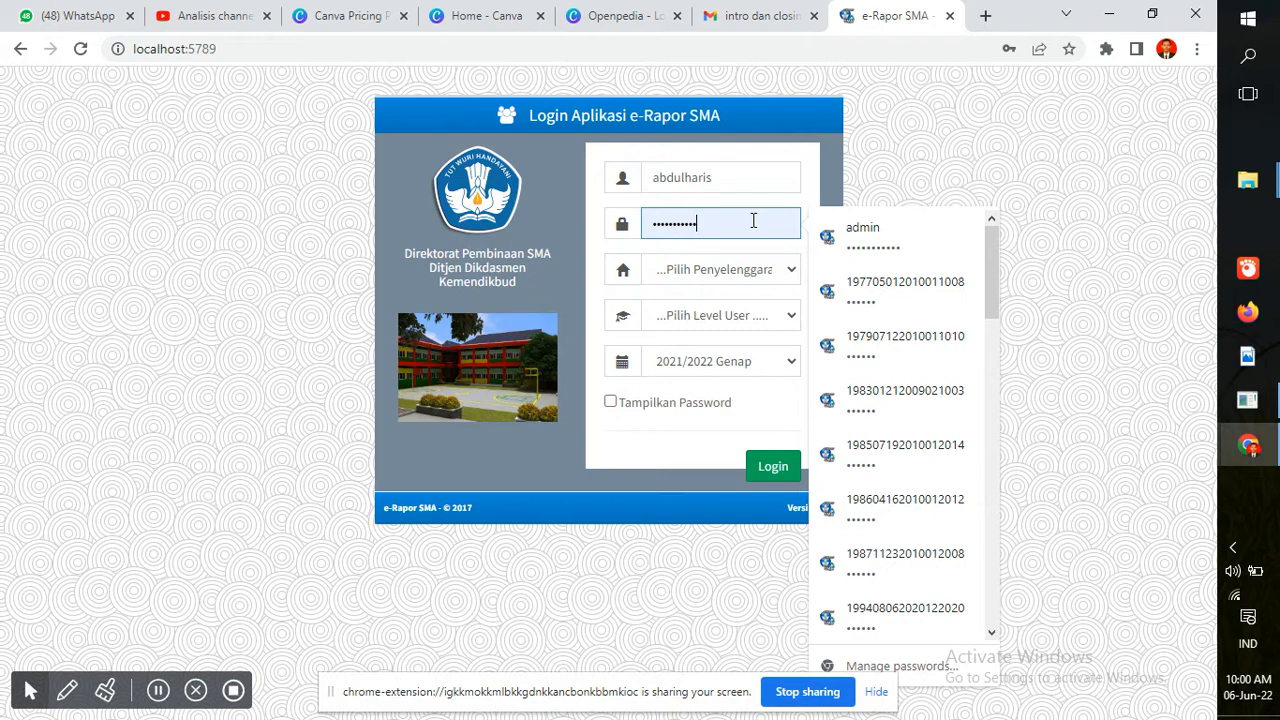
key("BackSpace")
key("BackSpace")
key("BackSpace")
key("BackSpace")
key("BackSpace")
key("BackSpace")
key("BackSpace")
key("BackSpace")
key("BackSpace")
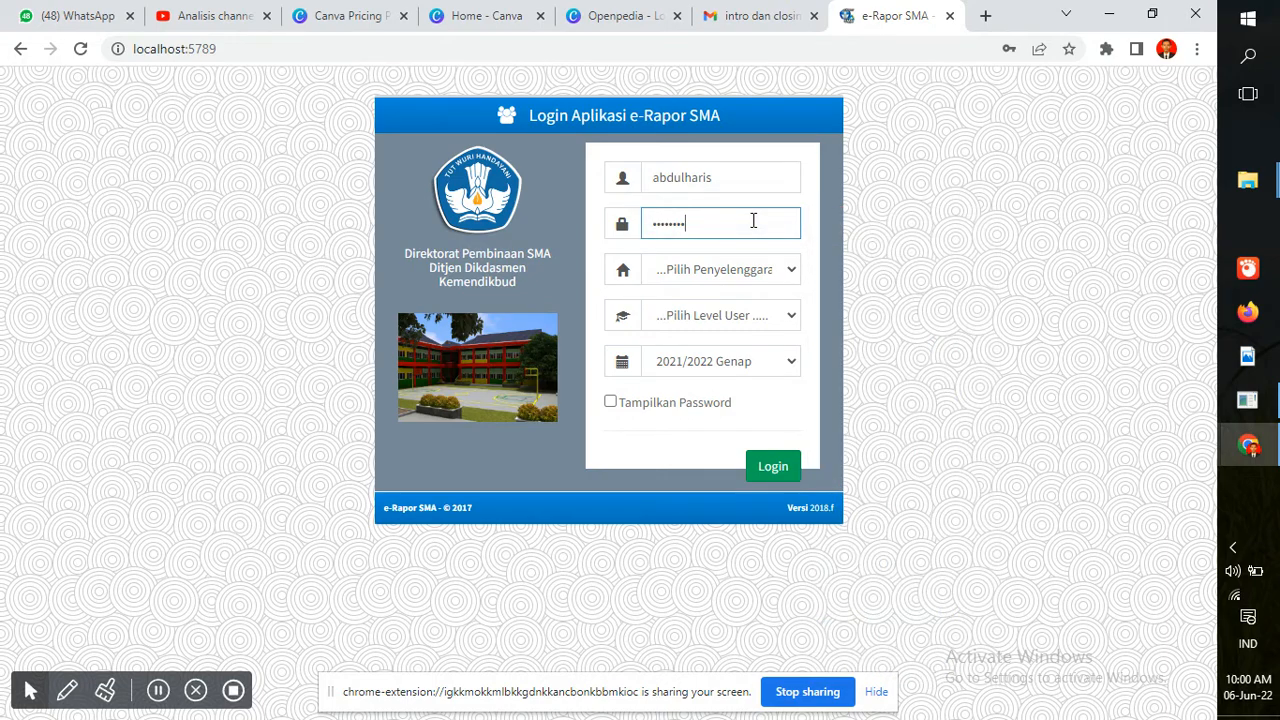
key("BackSpace")
key("BackSpace")
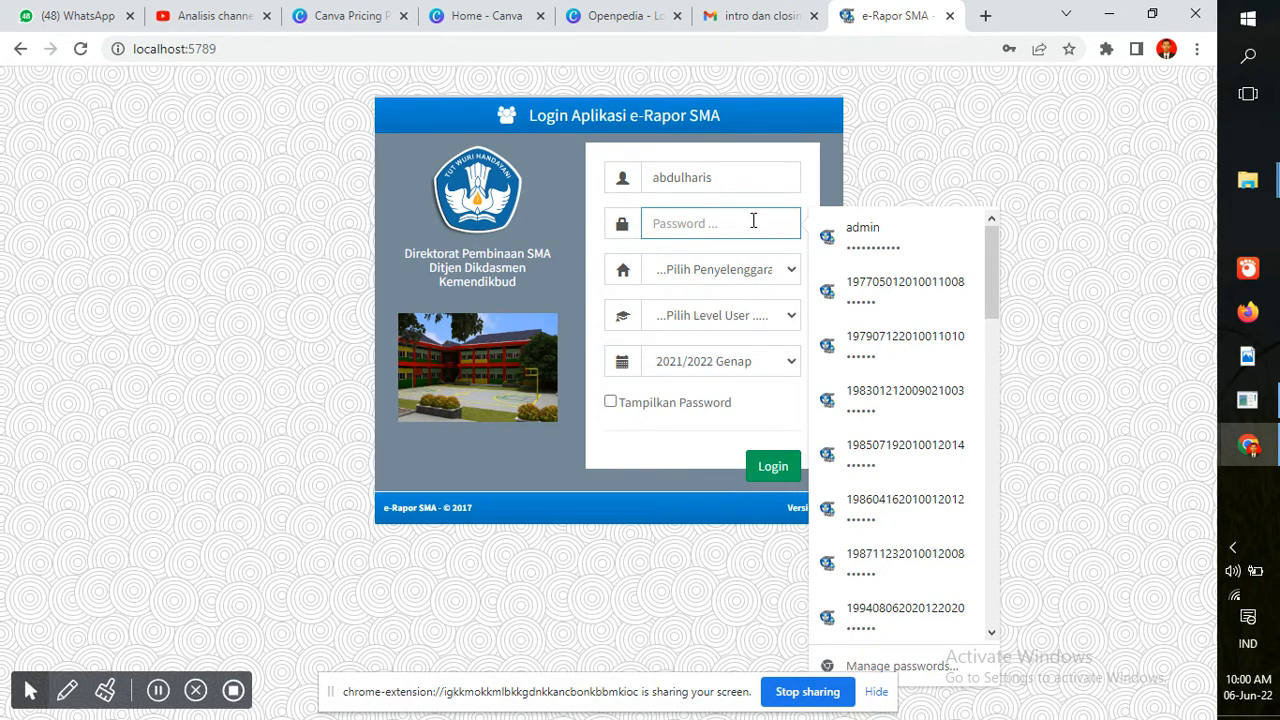
type("•••")
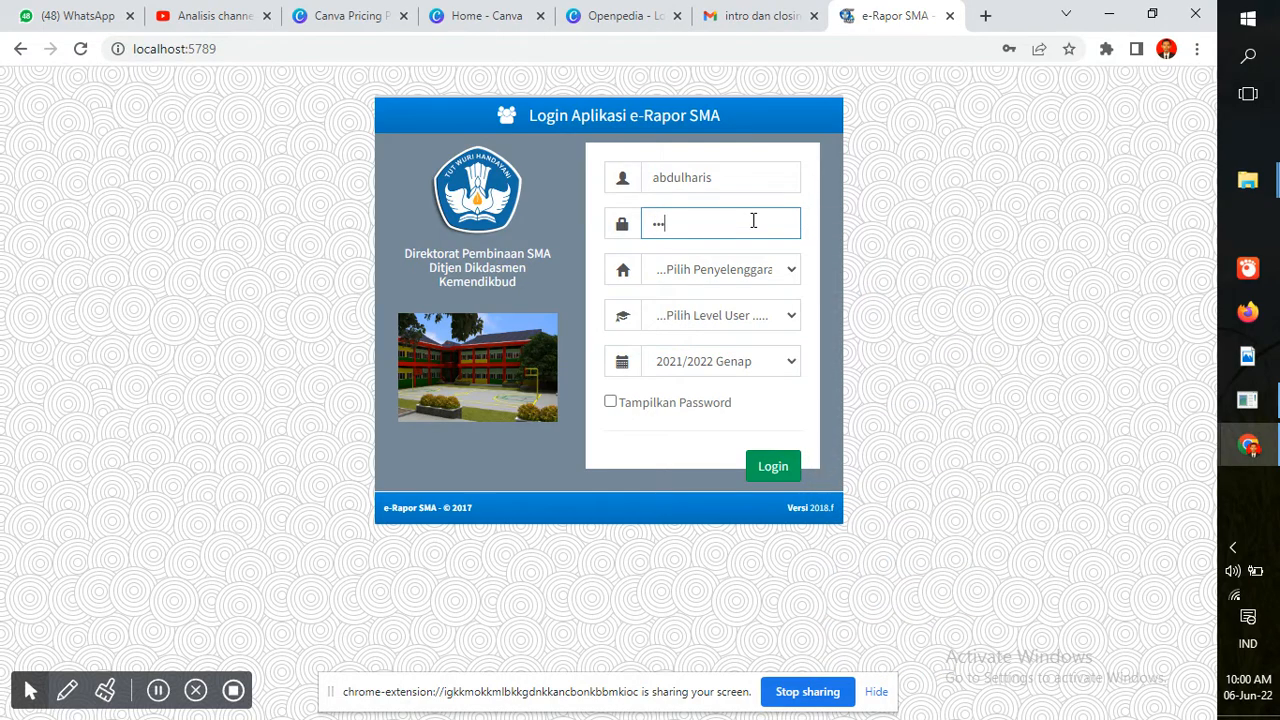
type("••")
Log in with Penyelenggaraan Sistem Paket, Level User Guru and semester 2021/2022 Genap
left_click(763, 272)
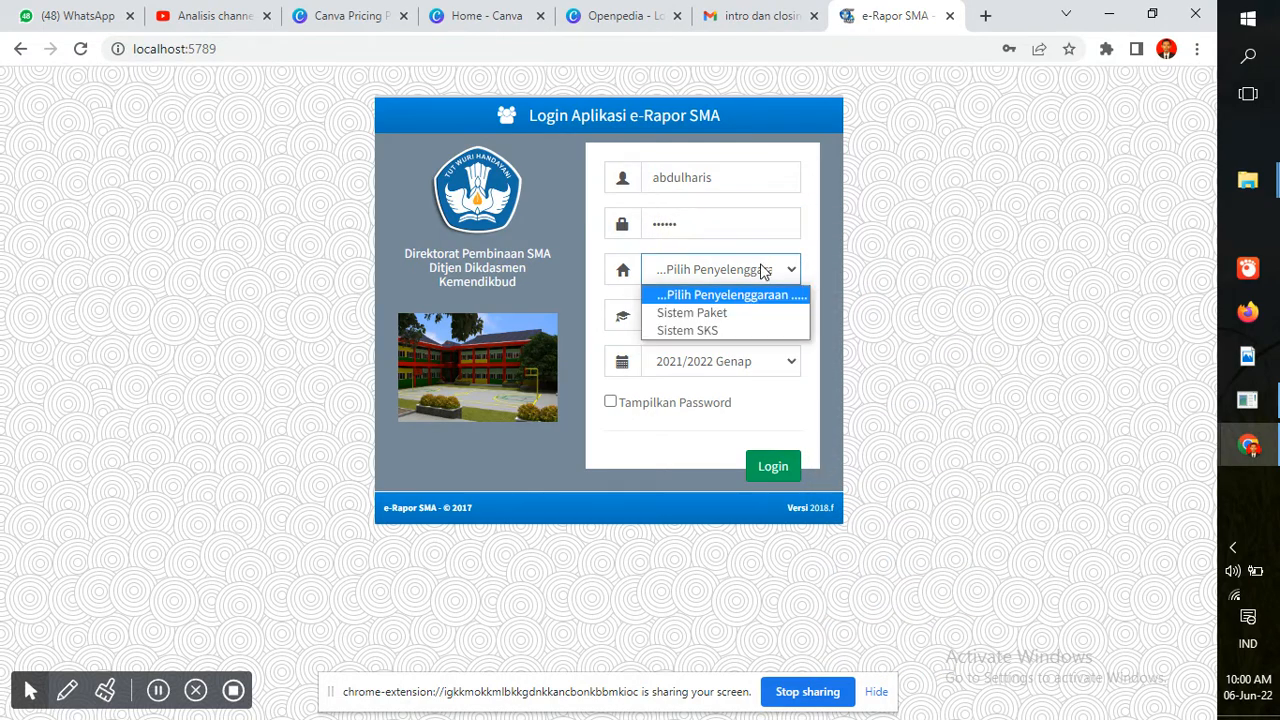
left_click(748, 316)
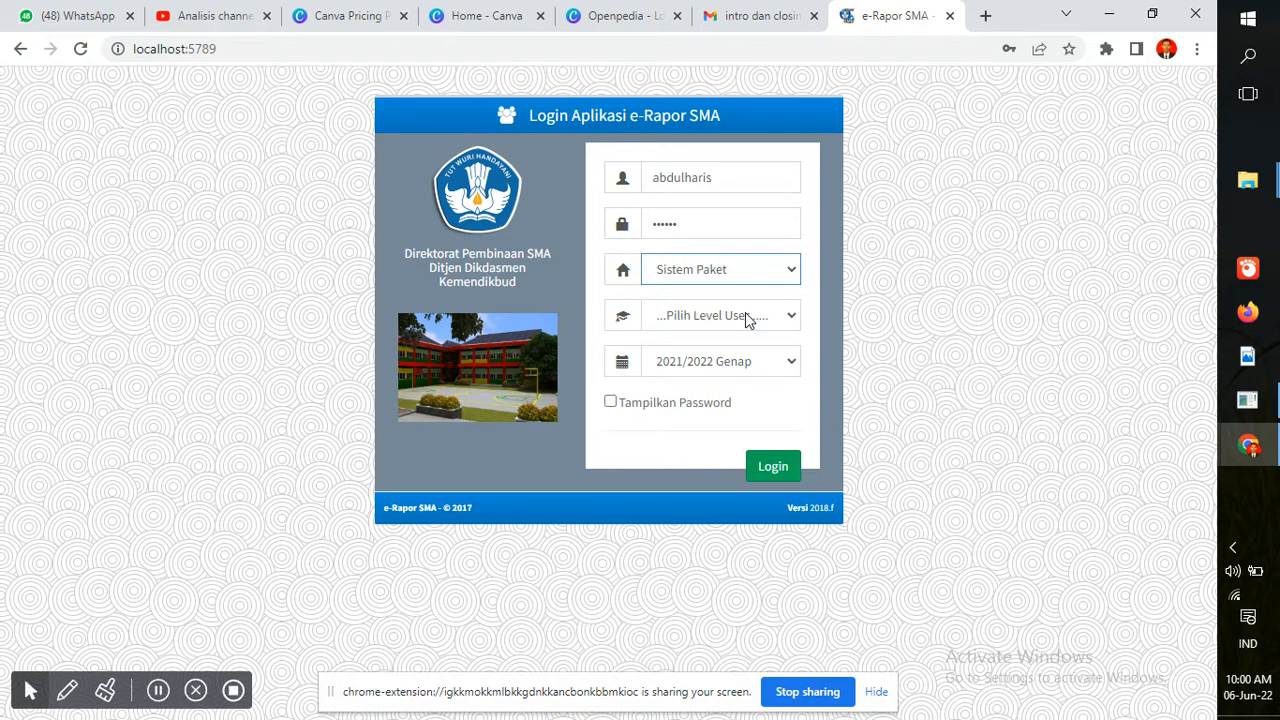
left_click(819, 298)
left_click(787, 318)
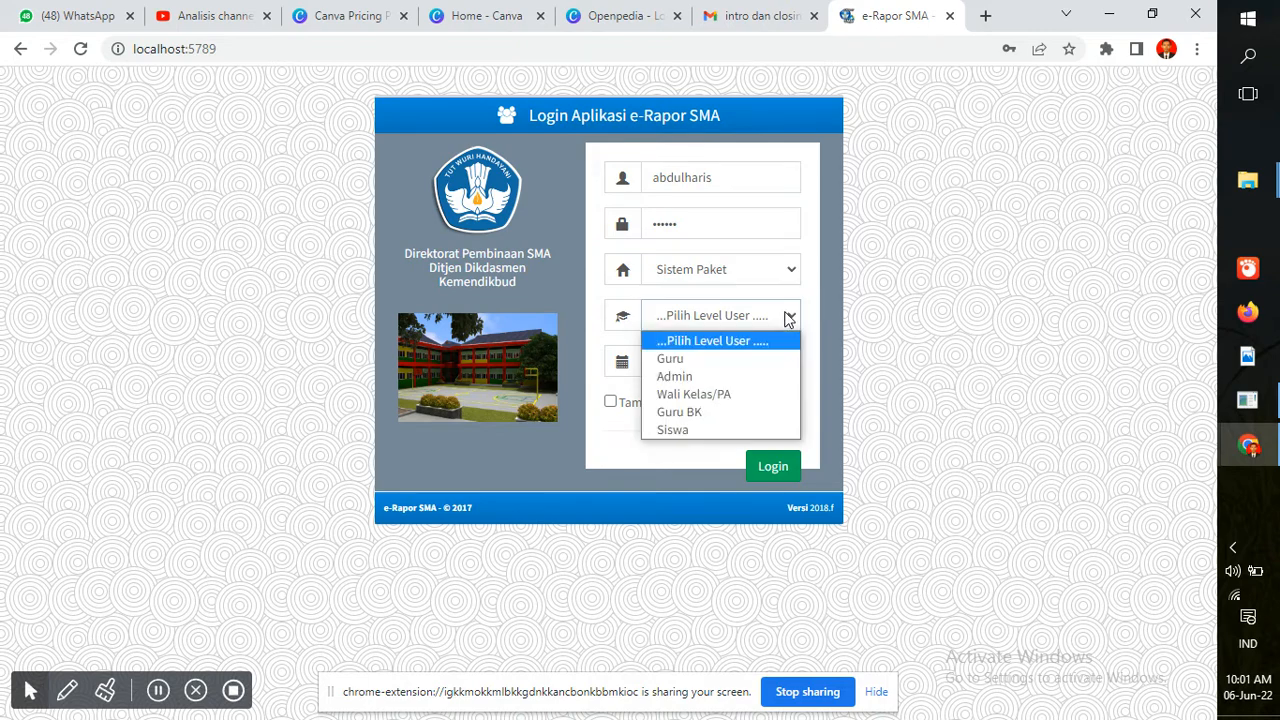
left_click(727, 362)
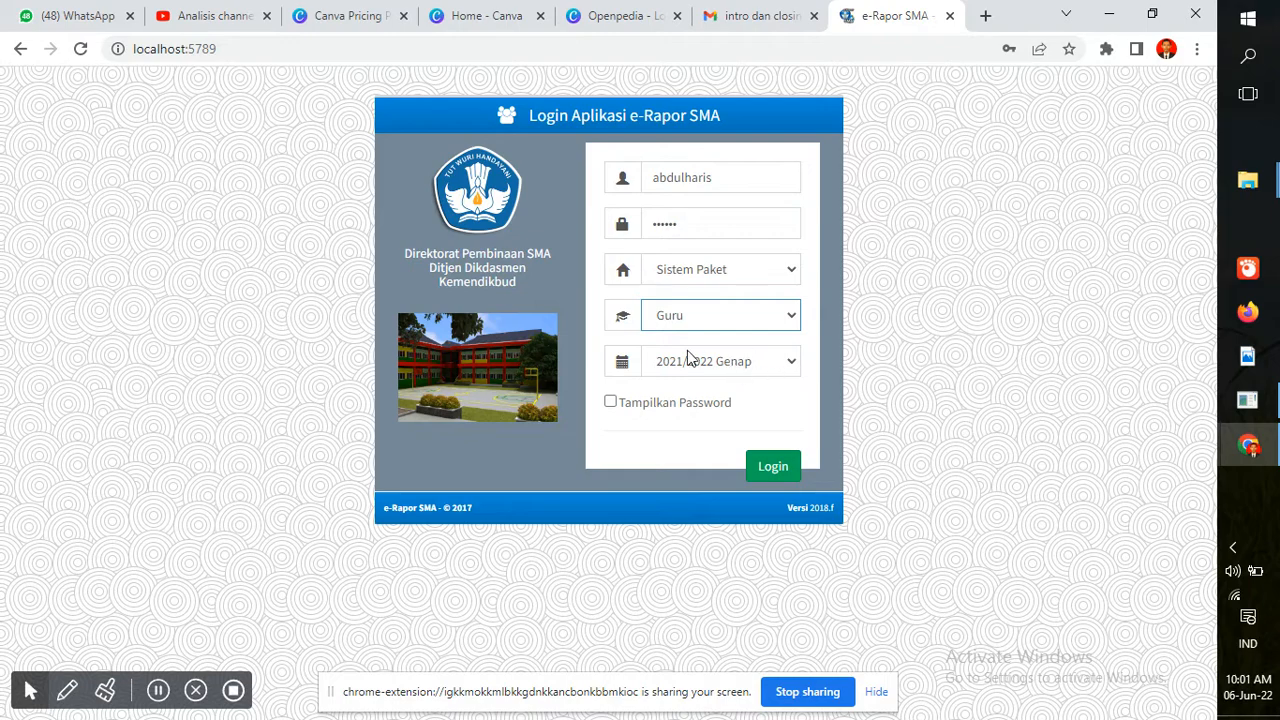
left_click(791, 372)
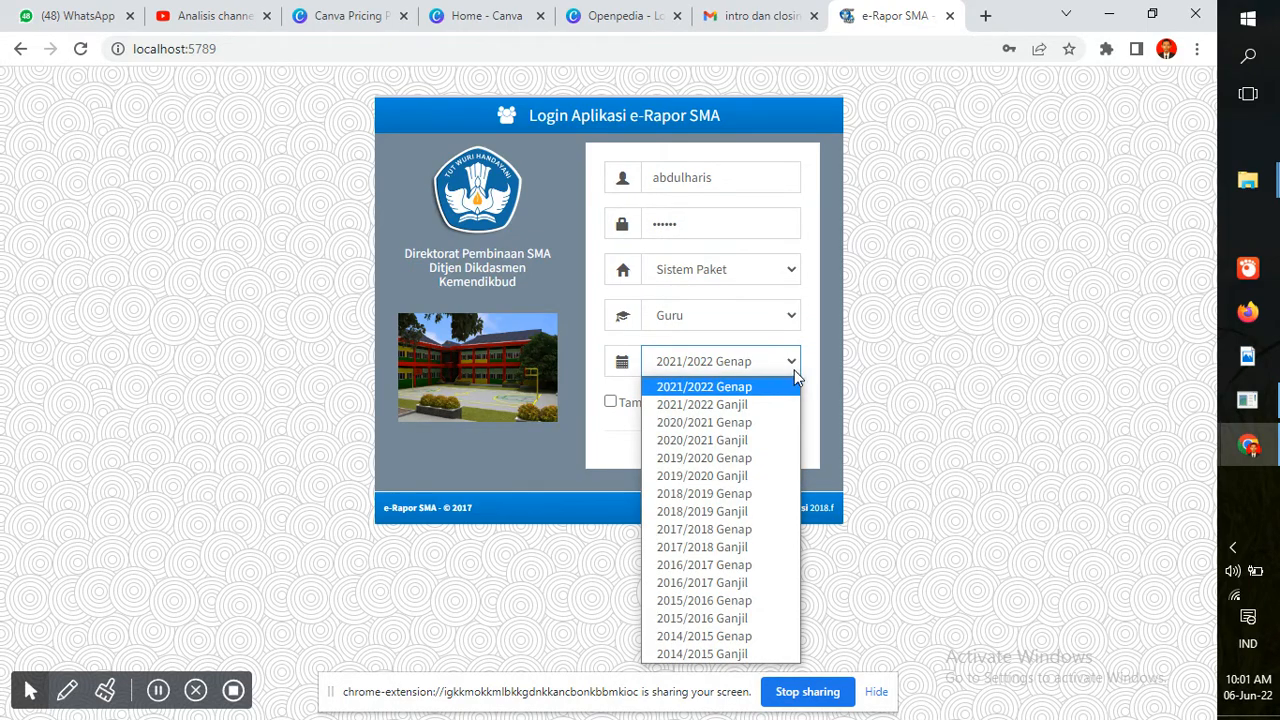
left_click(813, 364)
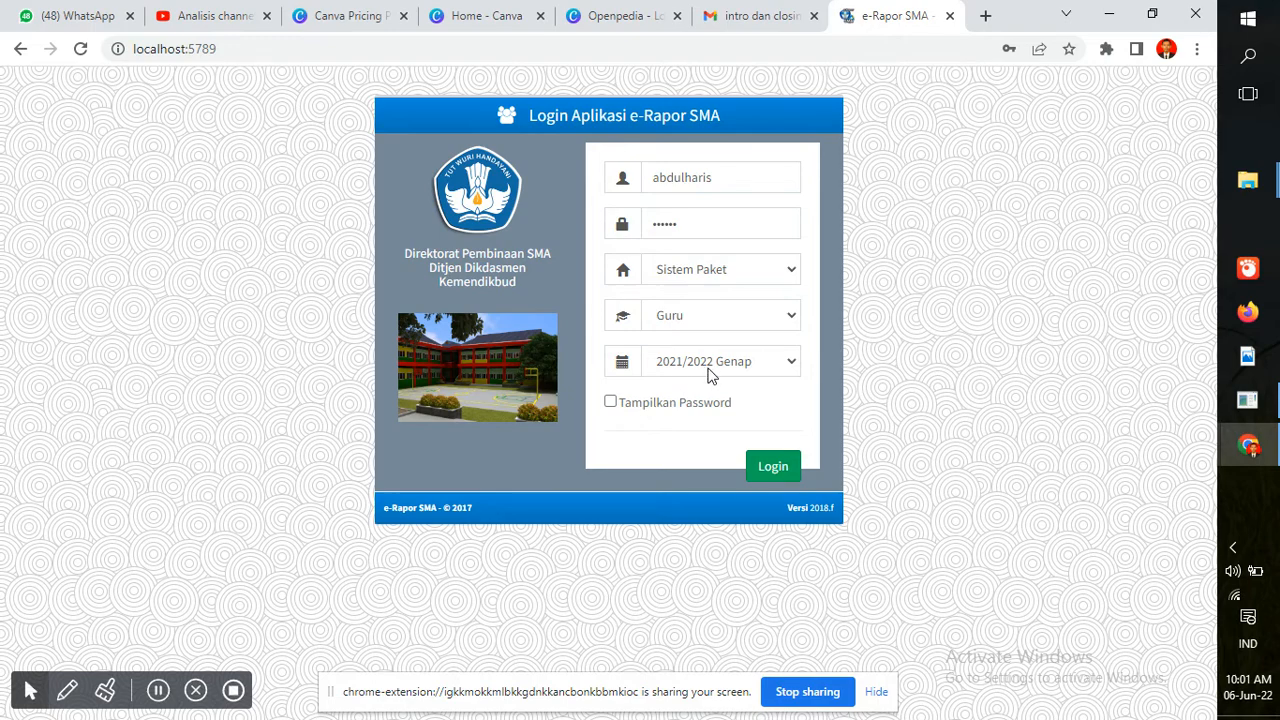
left_click(767, 469)
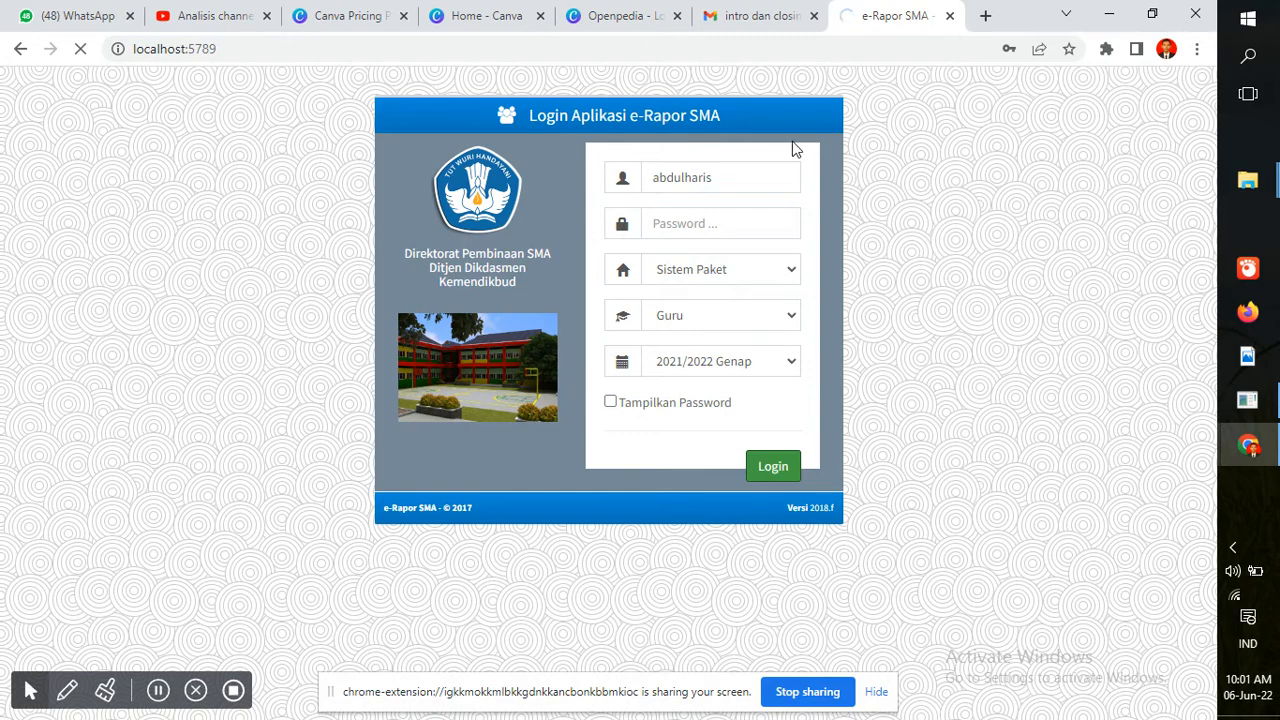
Copy the e-Rapor dashboard address and load it in a new browser tab
left_click(988, 17)
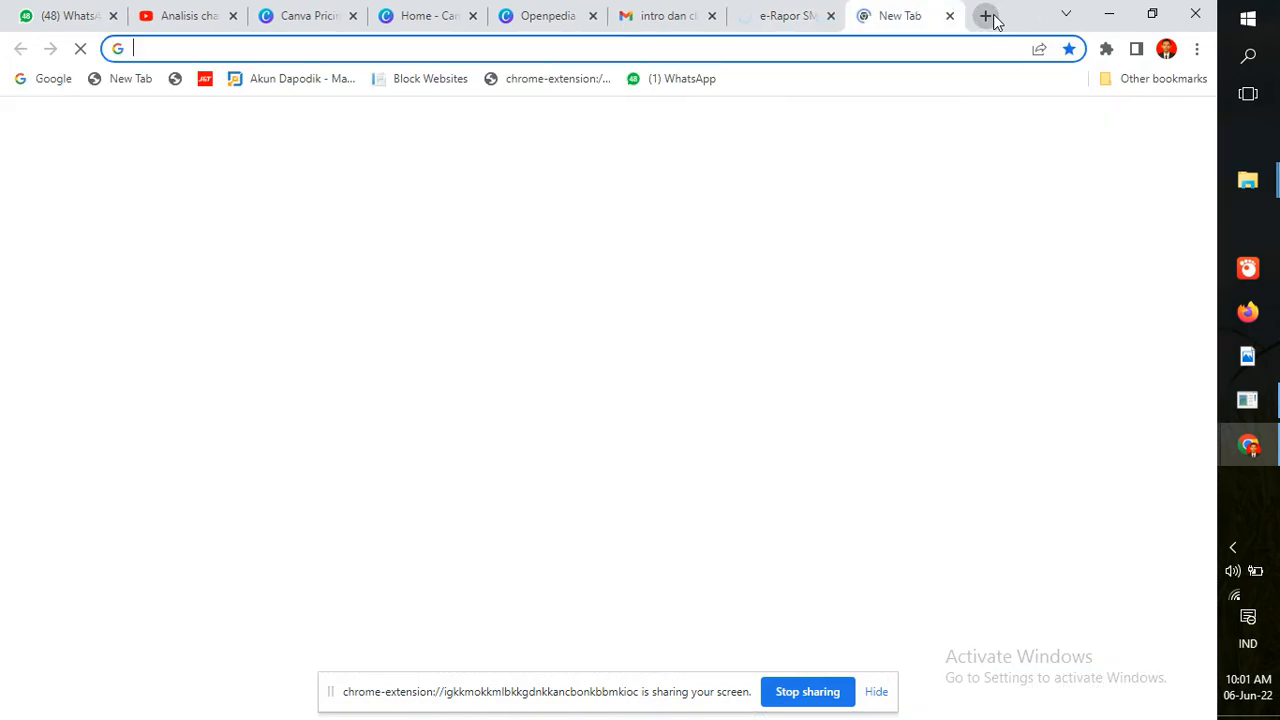
left_click(757, 10)
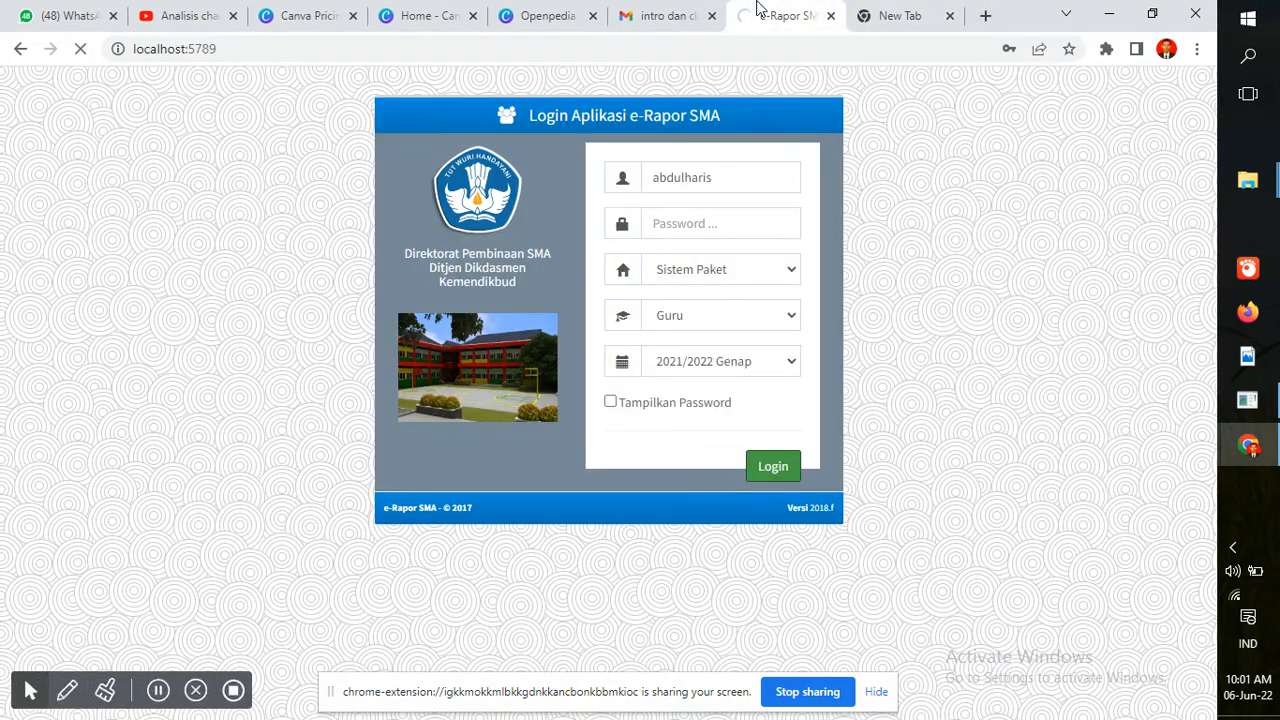
left_click(877, 12)
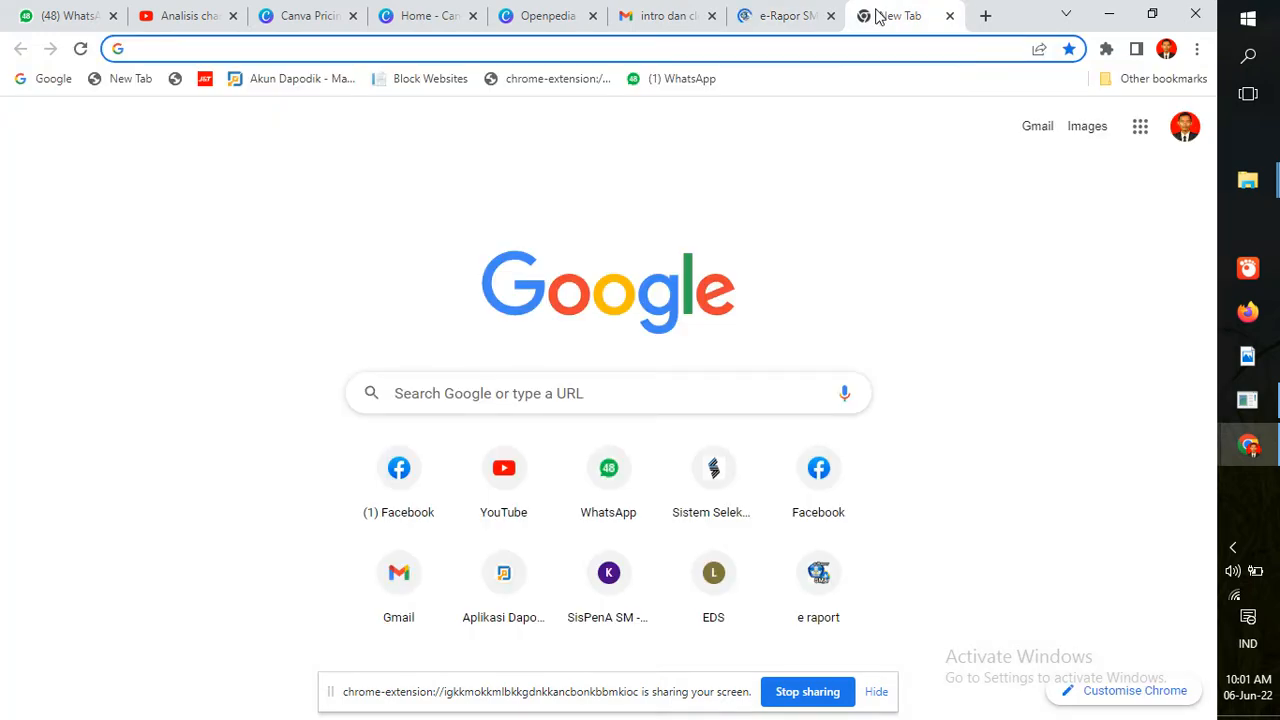
left_click(751, 14)
left_click_drag(376, 50, 95, 72)
key("ctrl+c")
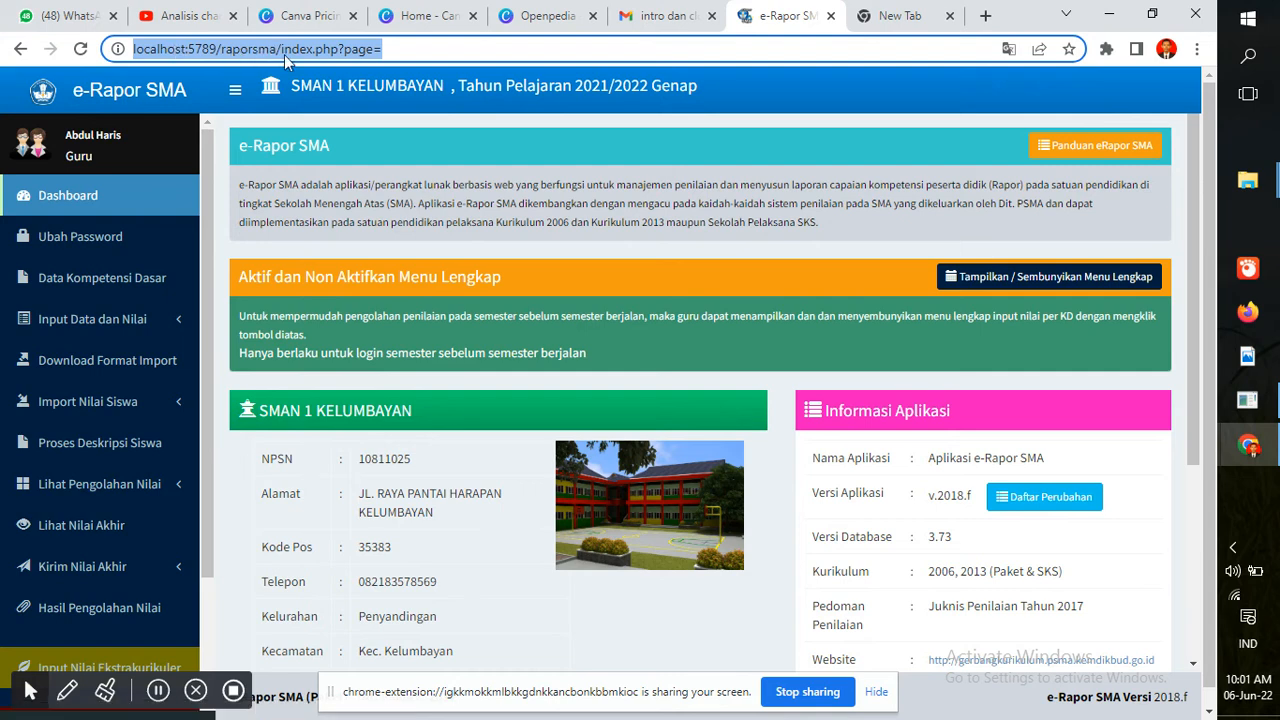
left_click(912, 16)
left_click(898, 42)
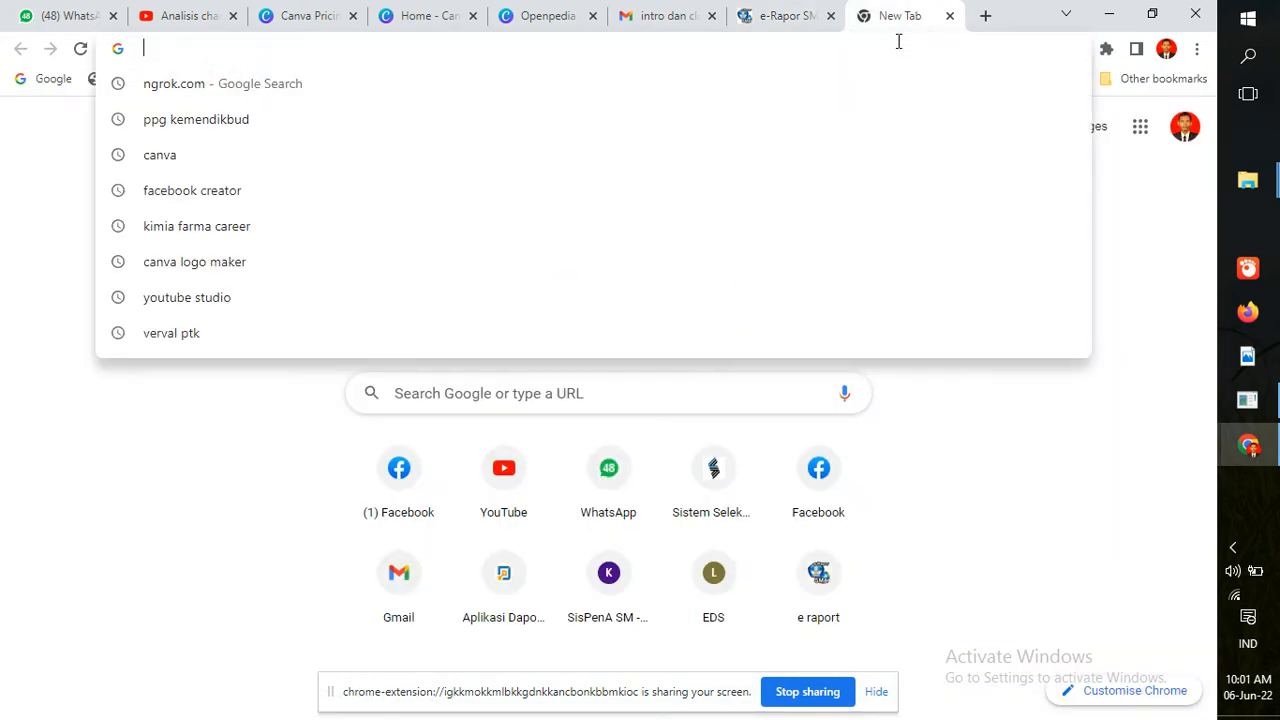
key("ctrl+v")
key("Return")
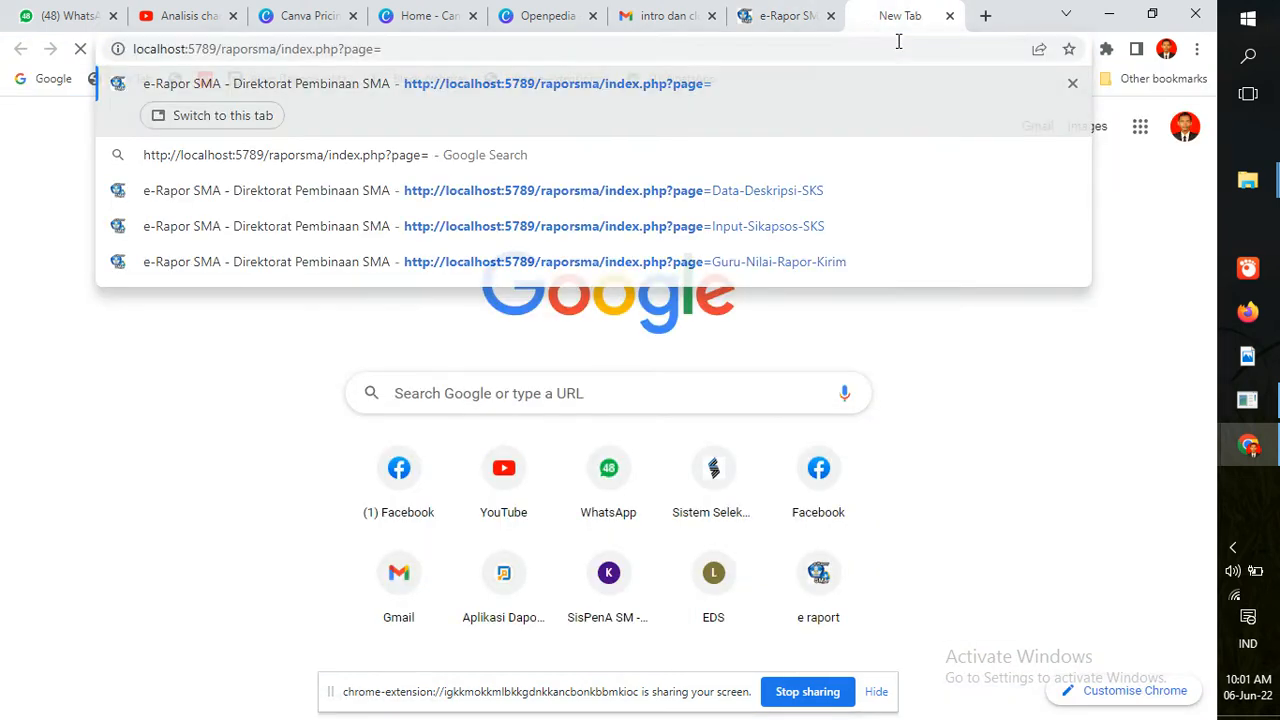
Switch back to the first e-Rapor tab
left_click(800, 16)
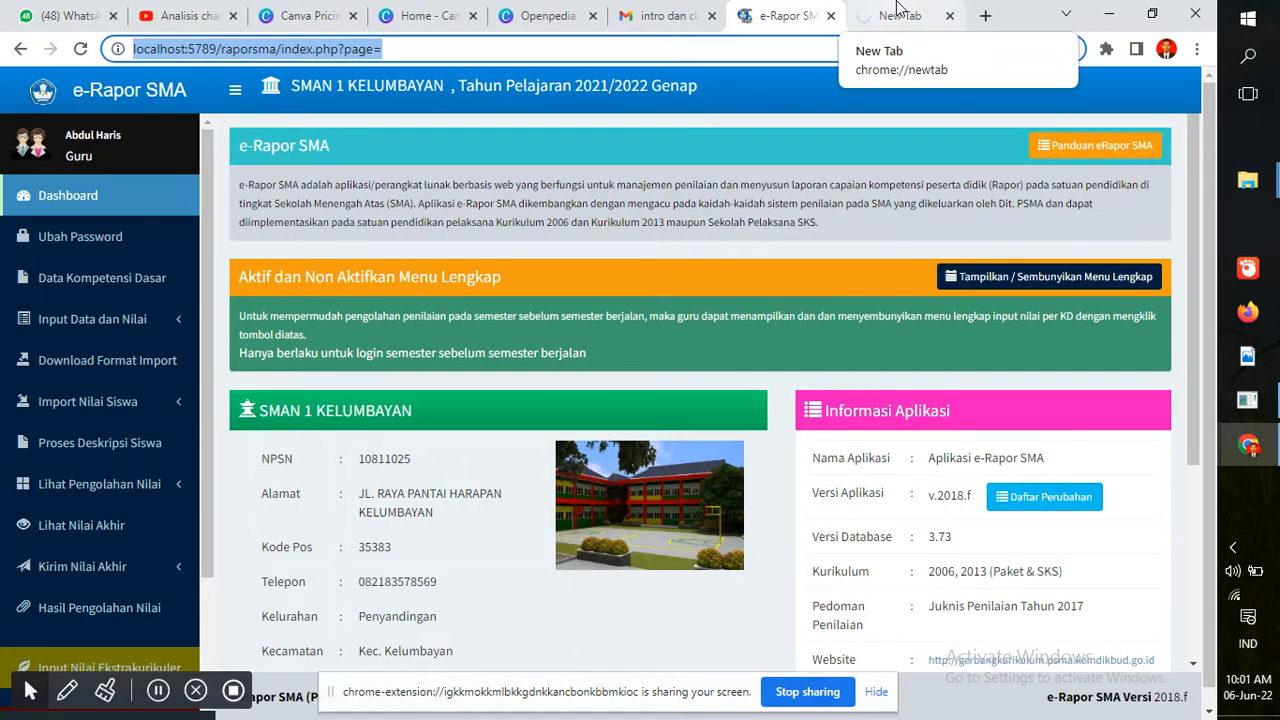
left_click(900, 12)
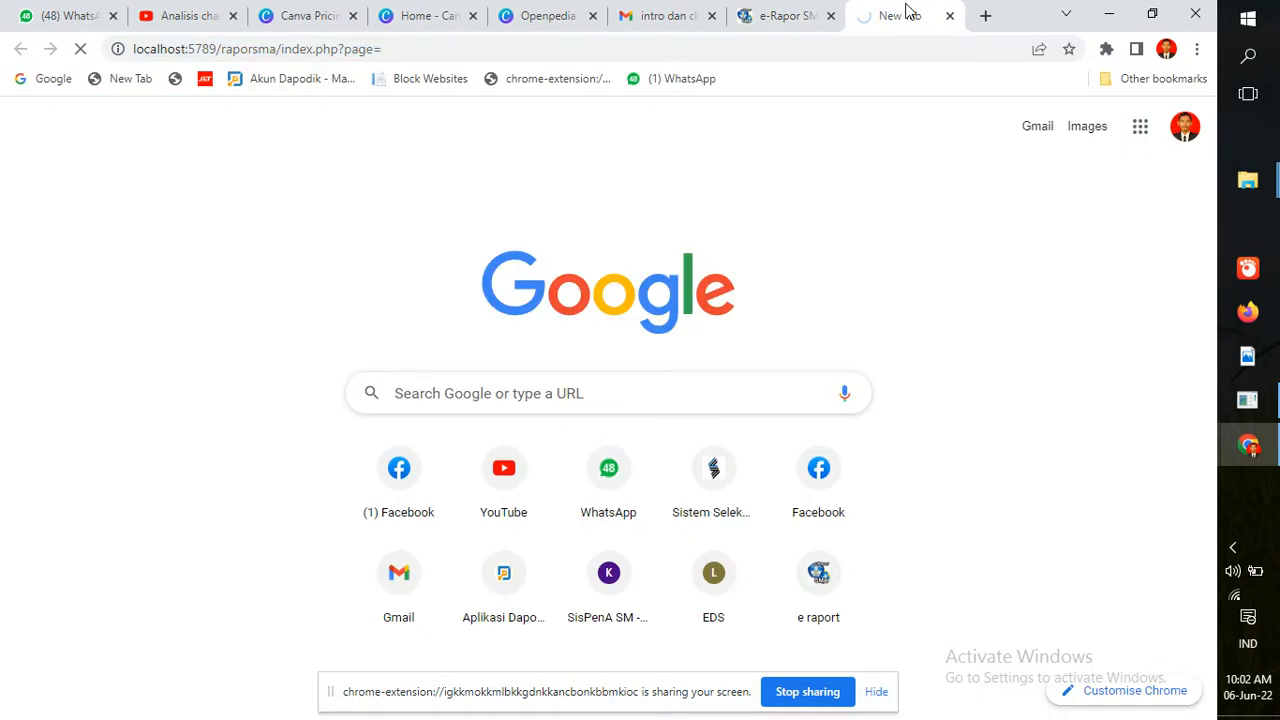
left_click(767, 12)
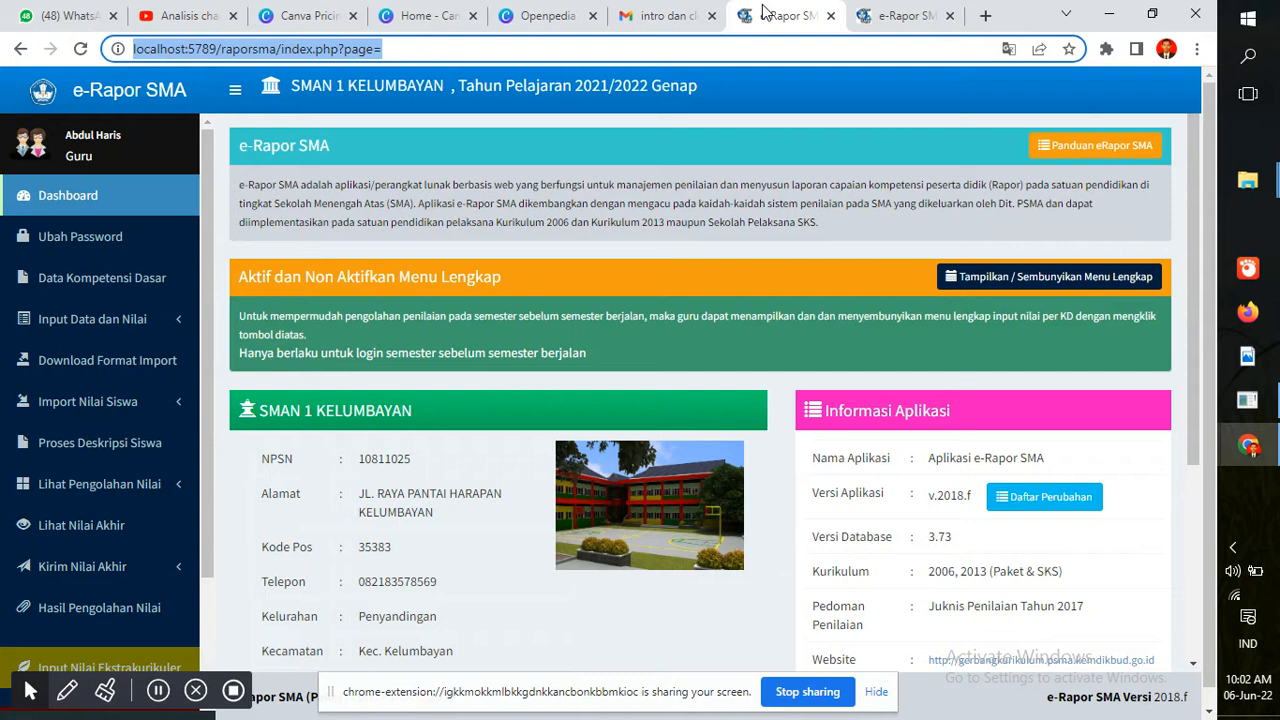
Expand Input Data dan Nilai in the sidebar and go to Download Format Import
left_click(180, 322)
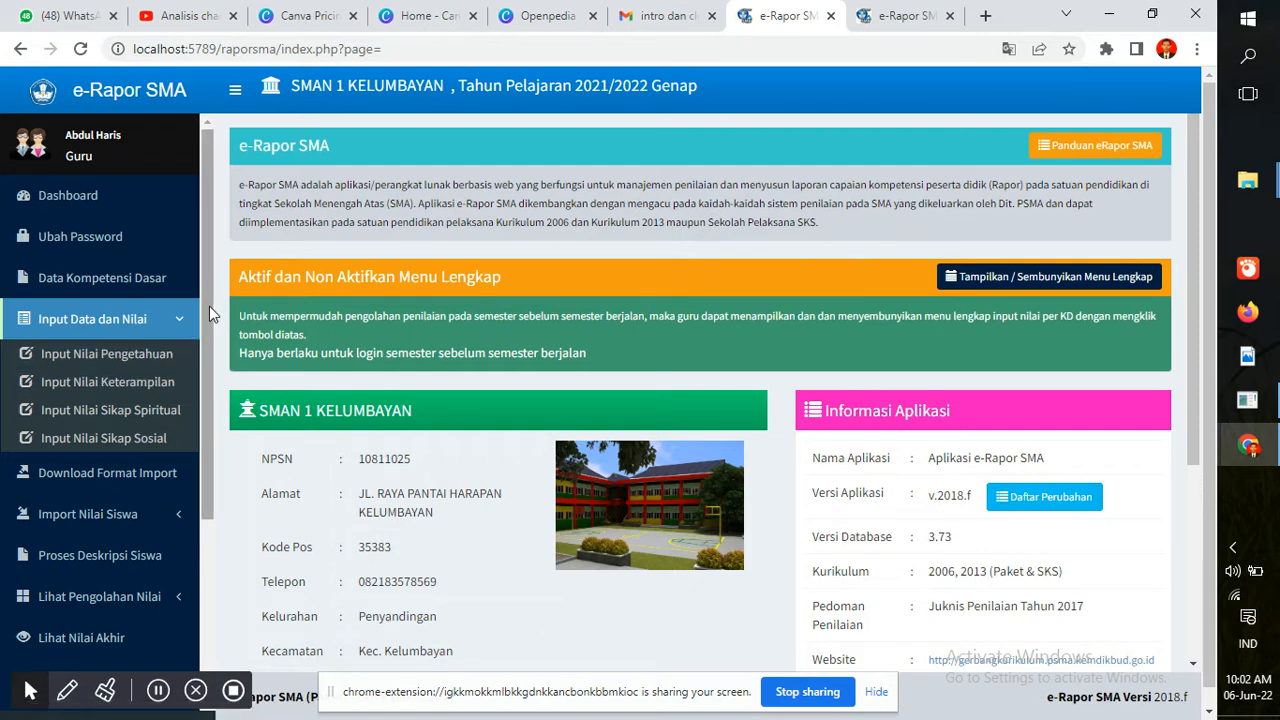
left_click_drag(209, 306, 204, 365)
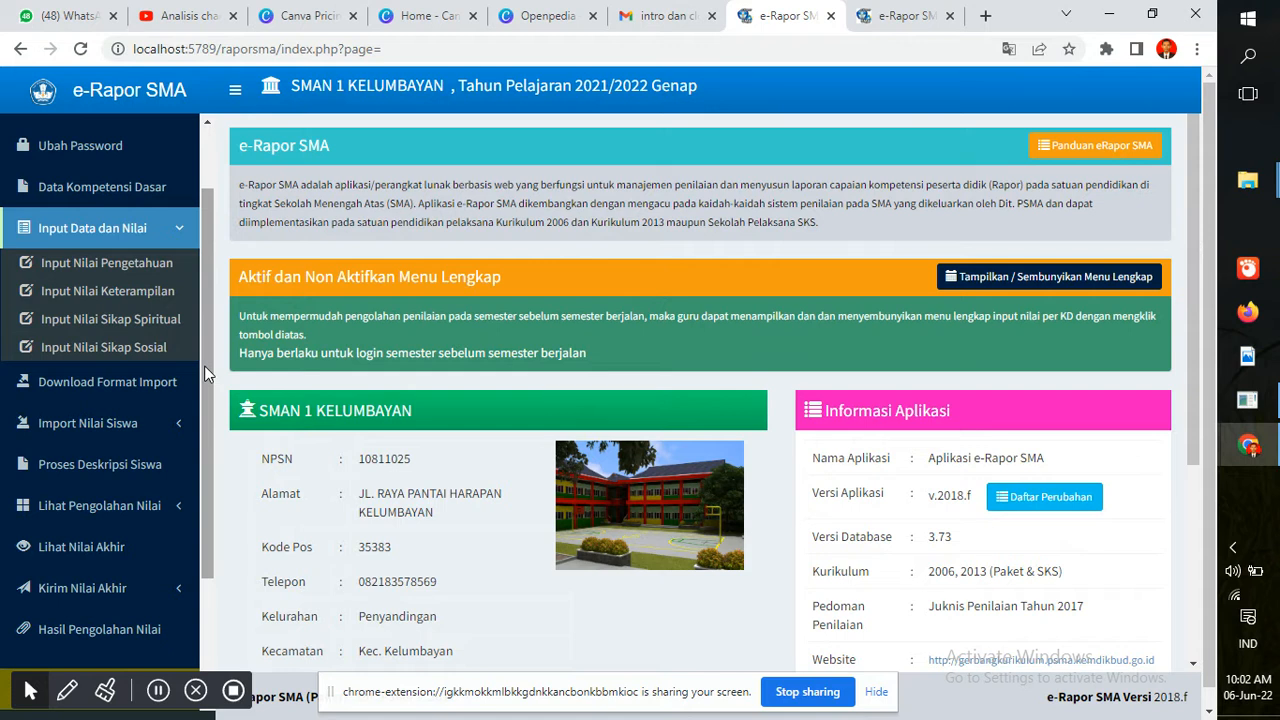
left_click(126, 390)
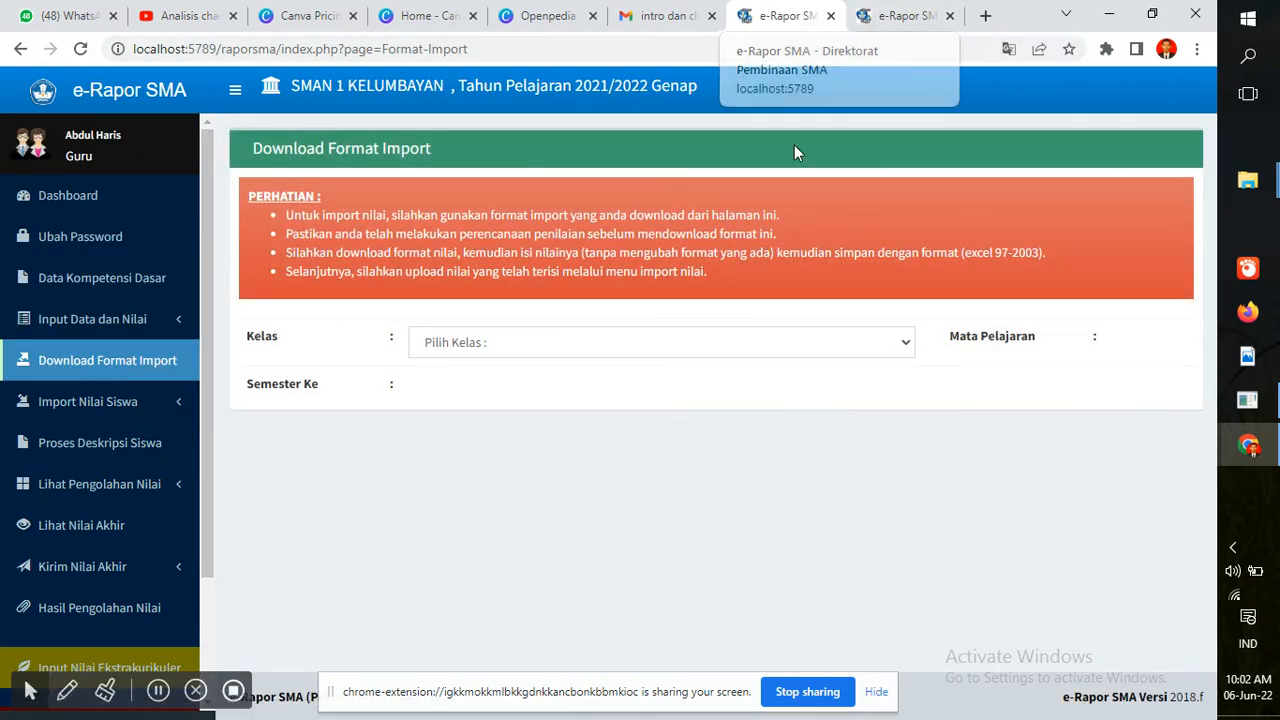
Choose KELAS X MIA, Biologi and Semester 2, then download the Pengetahuan template
left_click(744, 345)
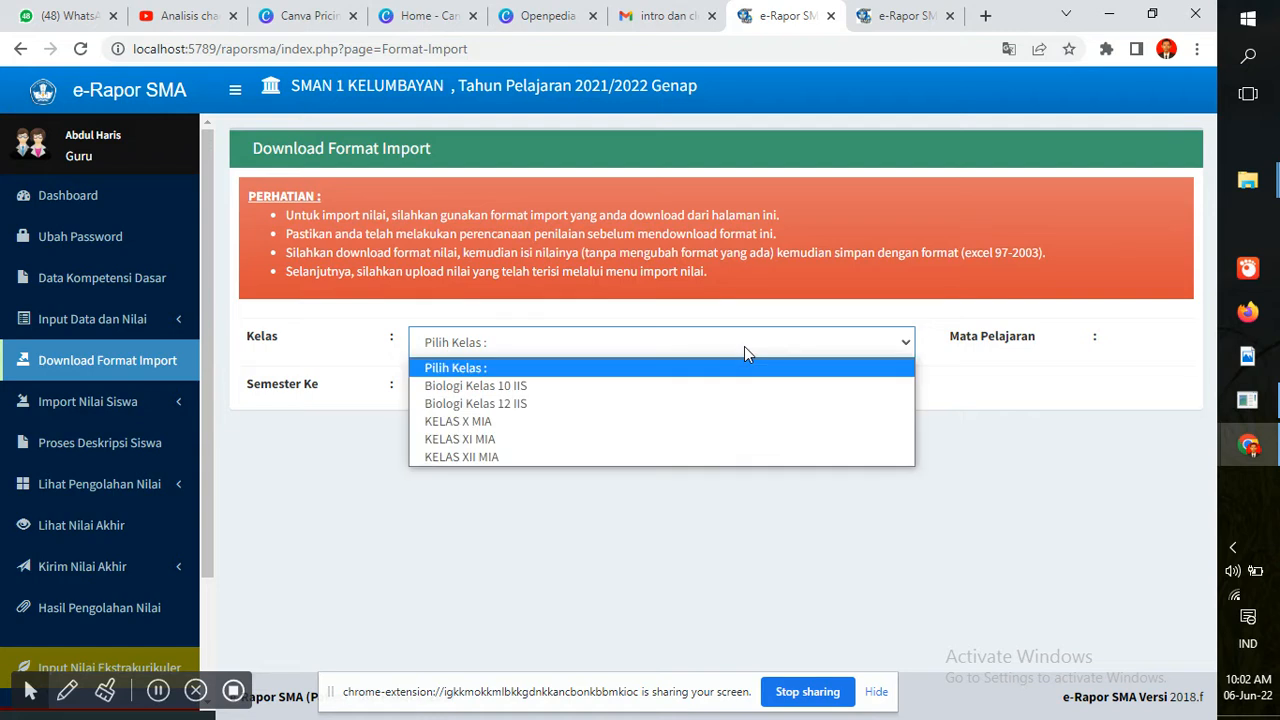
left_click(699, 430)
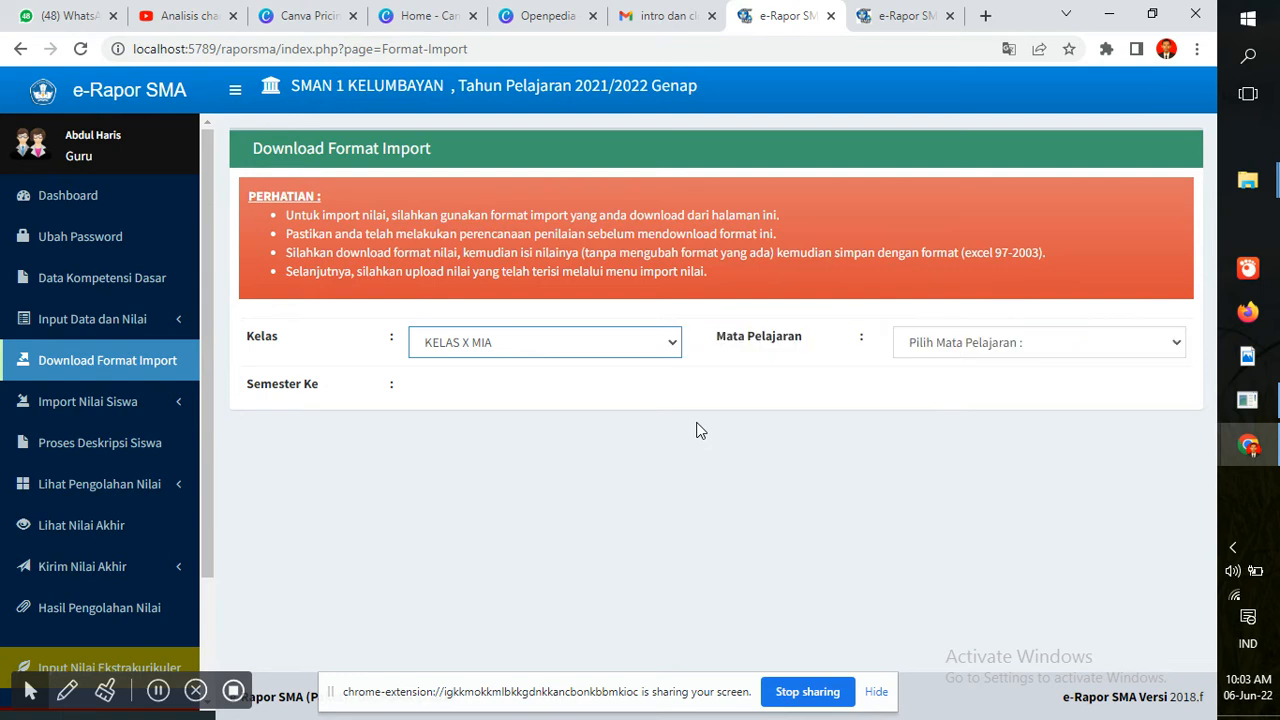
left_click(1023, 342)
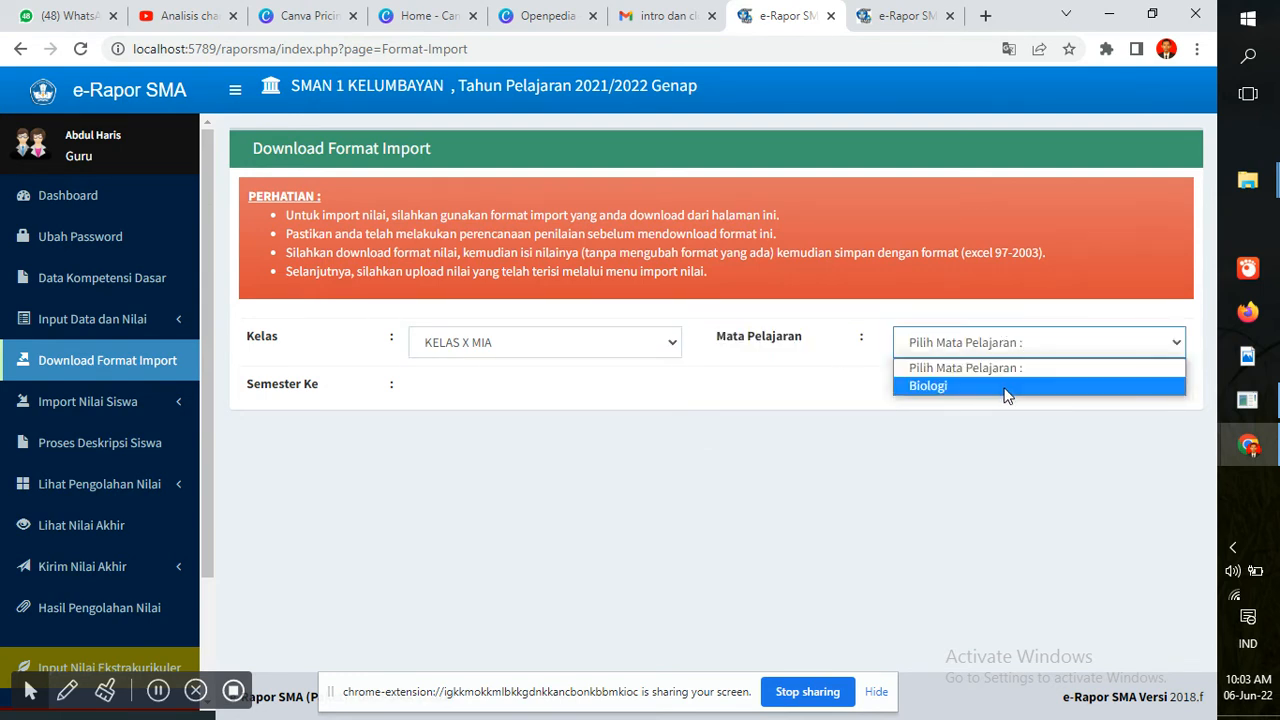
left_click(1006, 388)
left_click(684, 400)
left_click(634, 433)
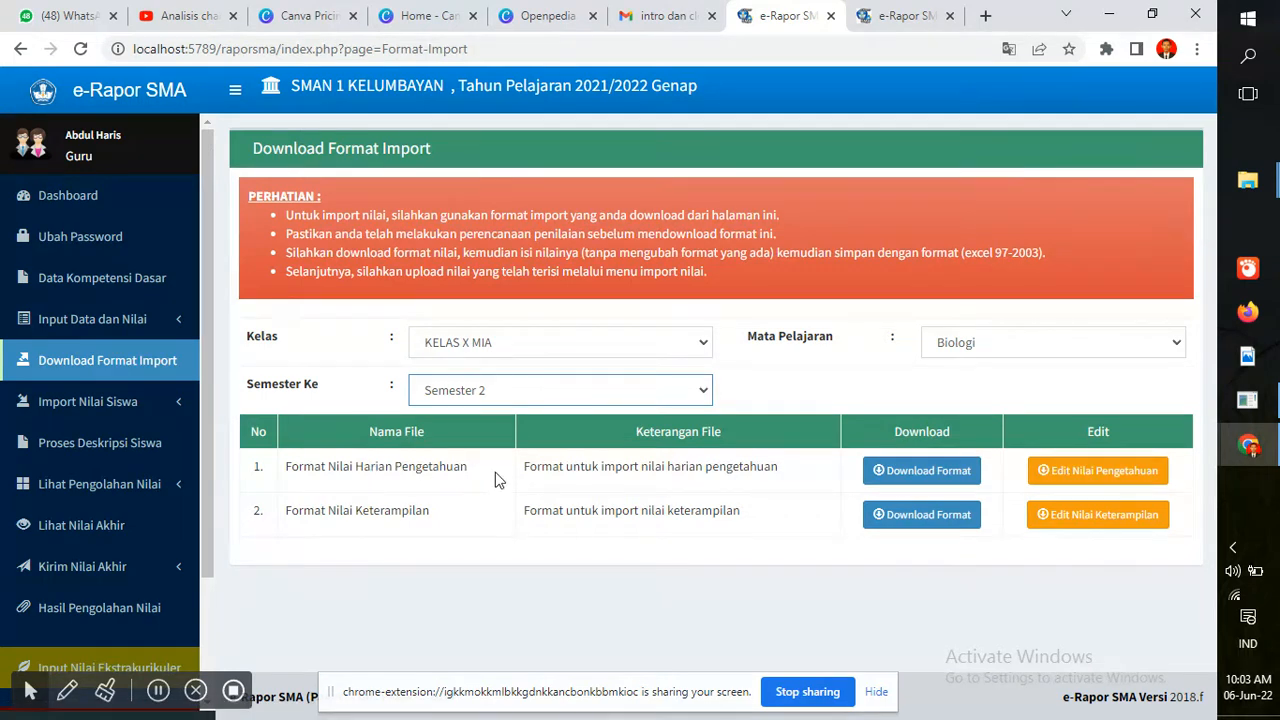
left_click(895, 476)
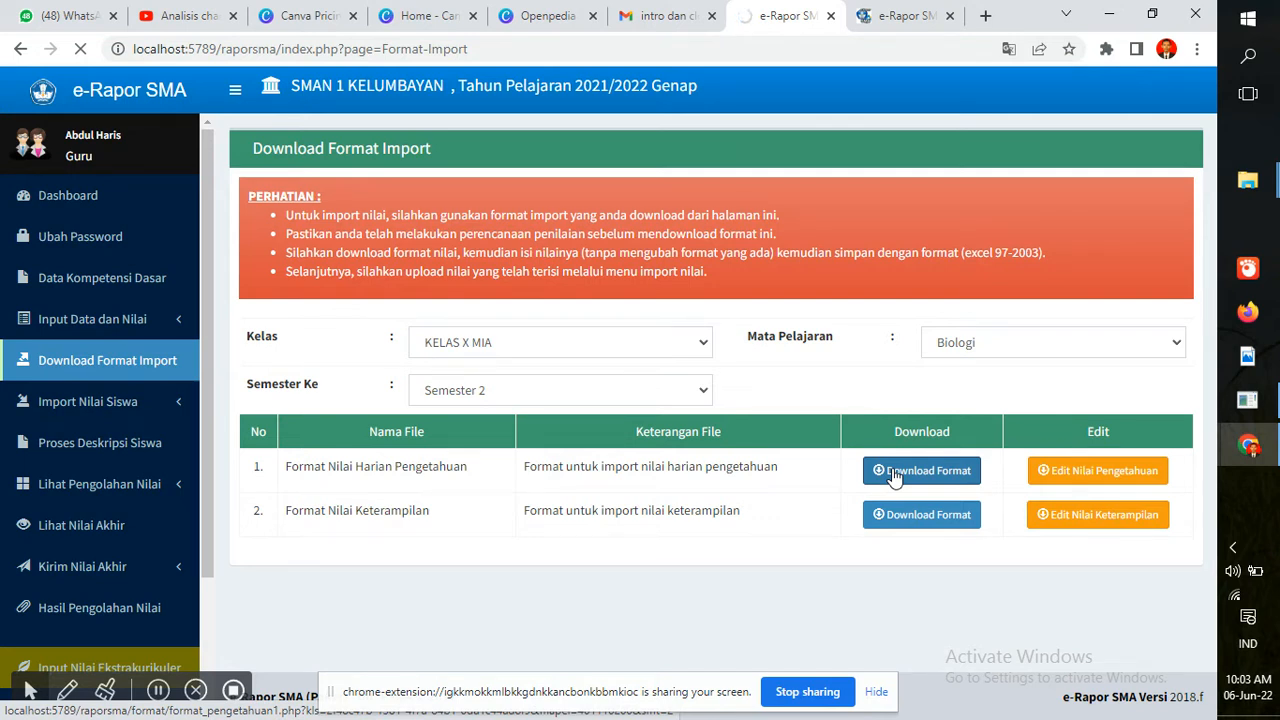
Download the Pengetahuan and Keterampilan Biologi xlsx templates for KELAS X MIA
left_click(895, 476)
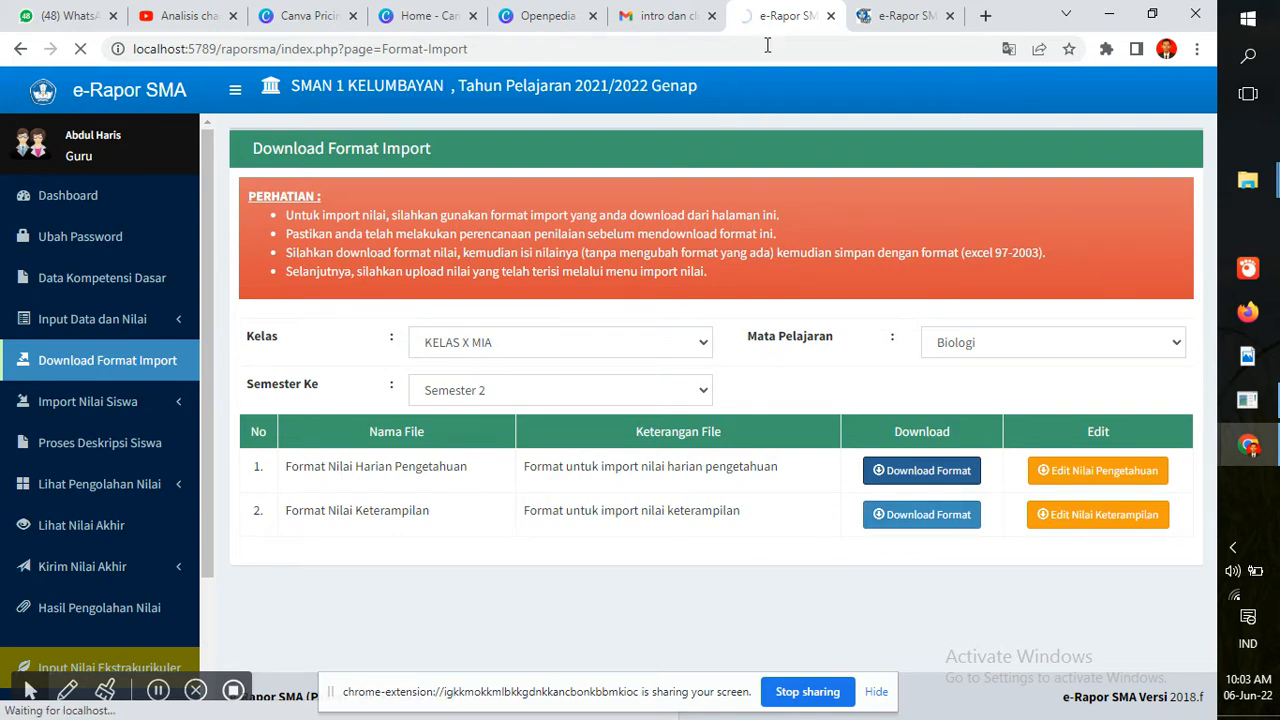
left_click(908, 24)
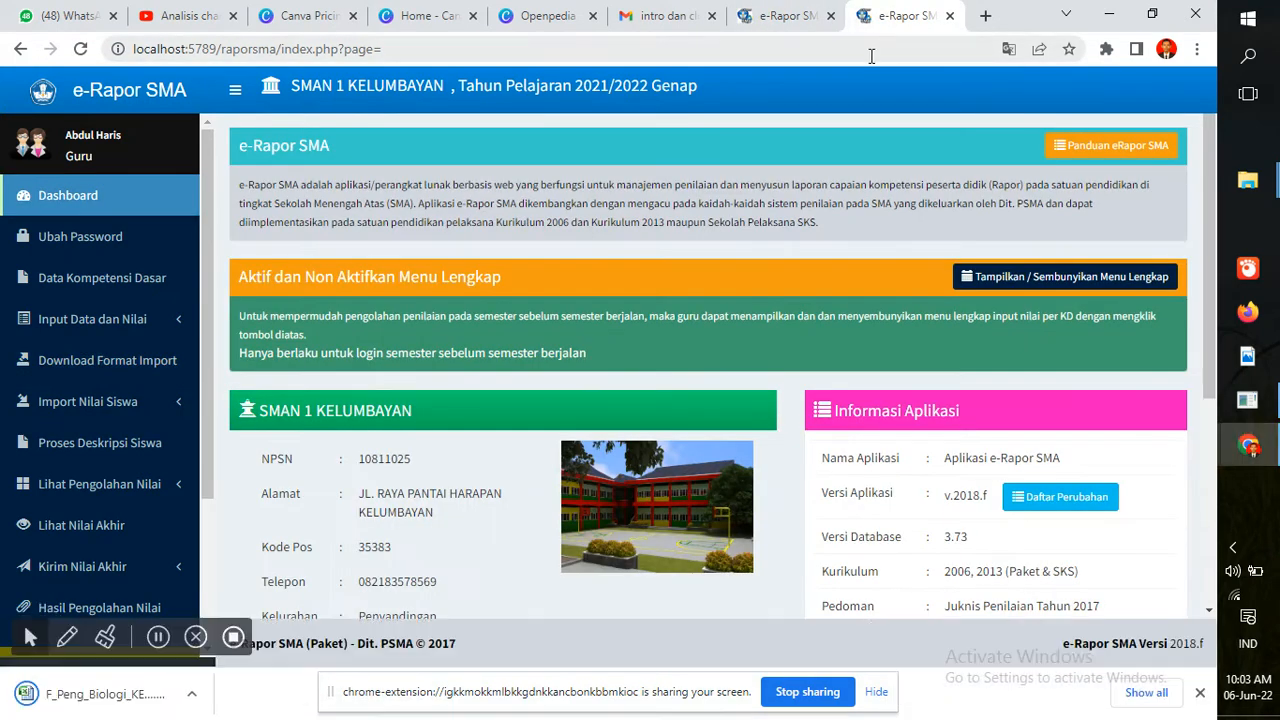
left_click(772, 15)
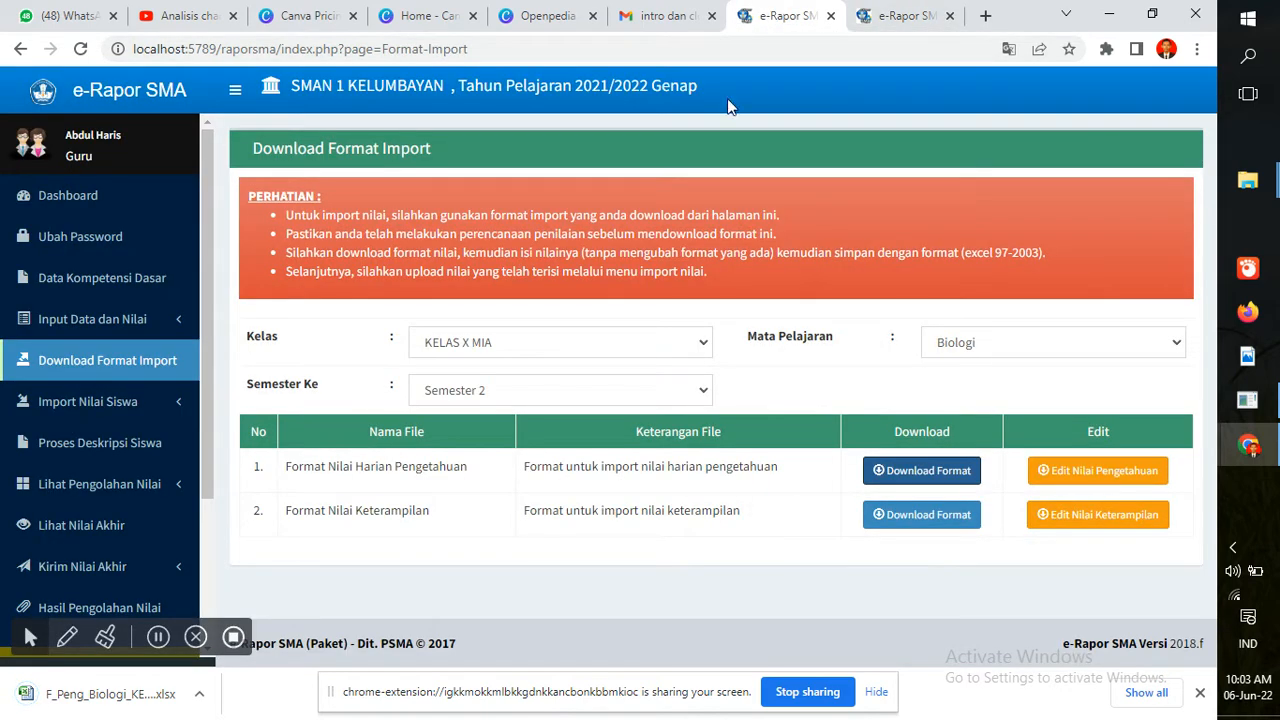
left_click(910, 520)
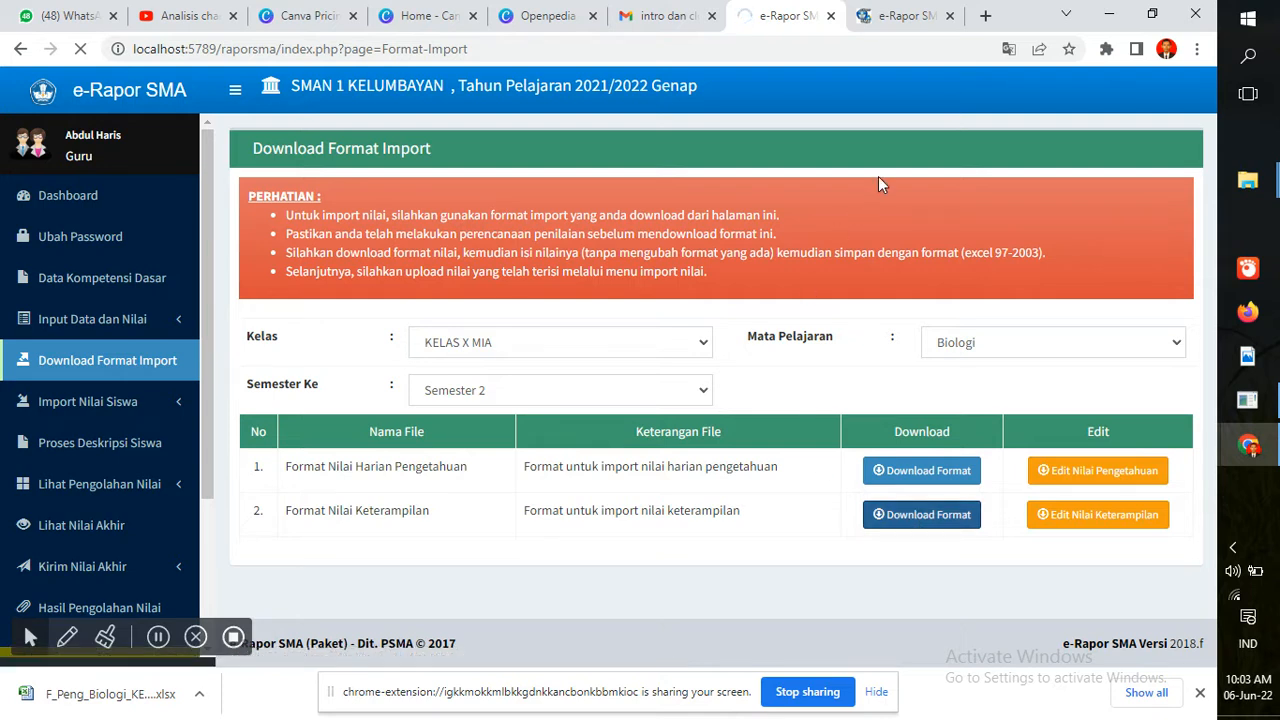
left_click(903, 18)
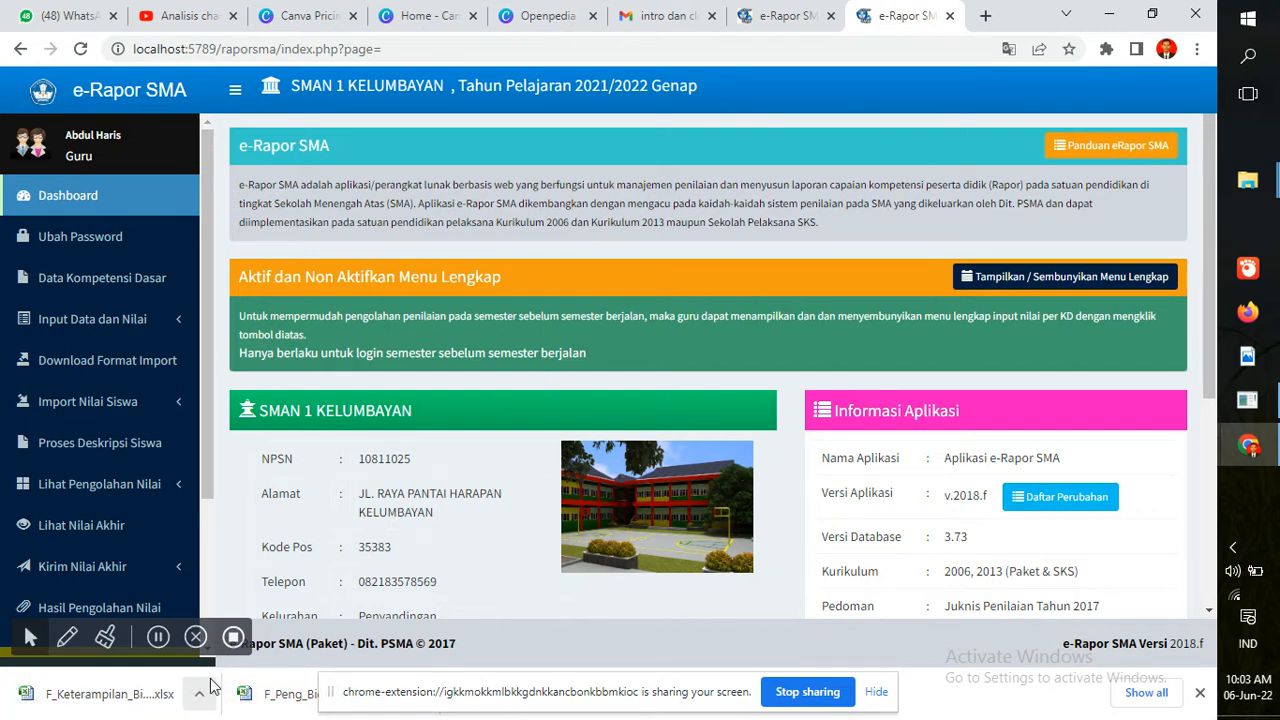
Set Kelas to KELAS XI MIA, Mata Pelajaran to Biologi and Semester 4
left_click(785, 10)
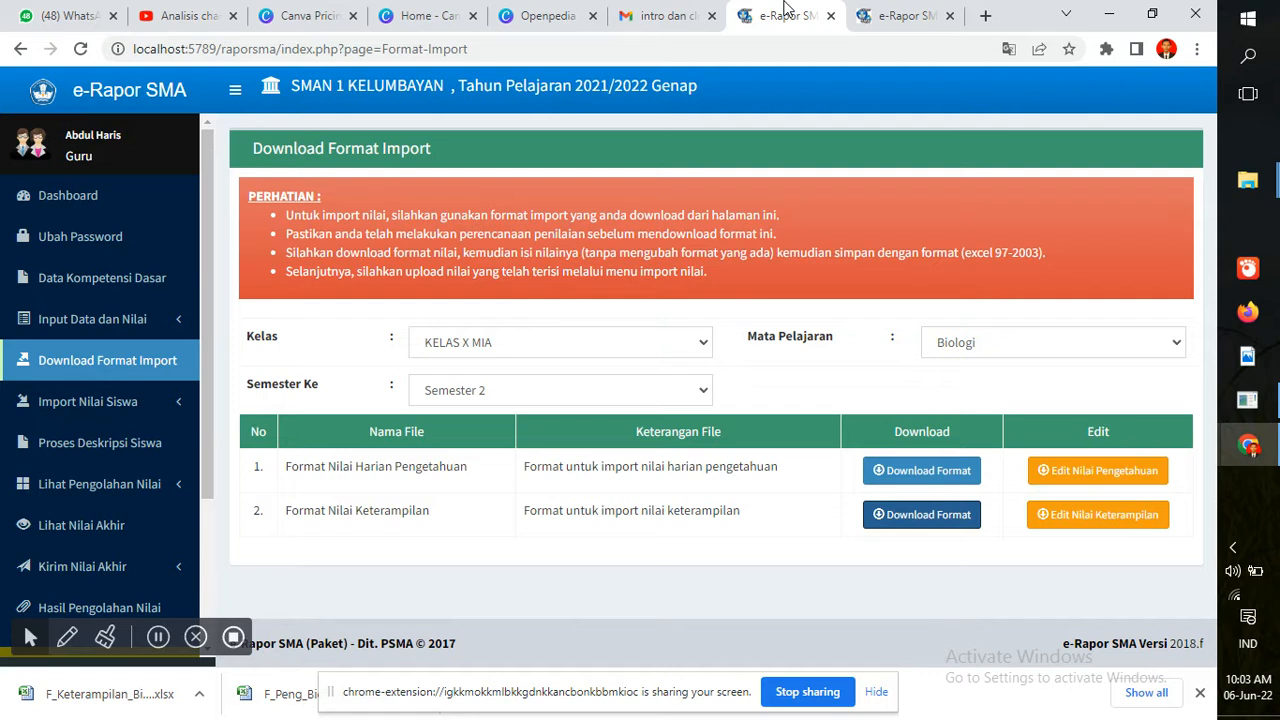
left_click(612, 347)
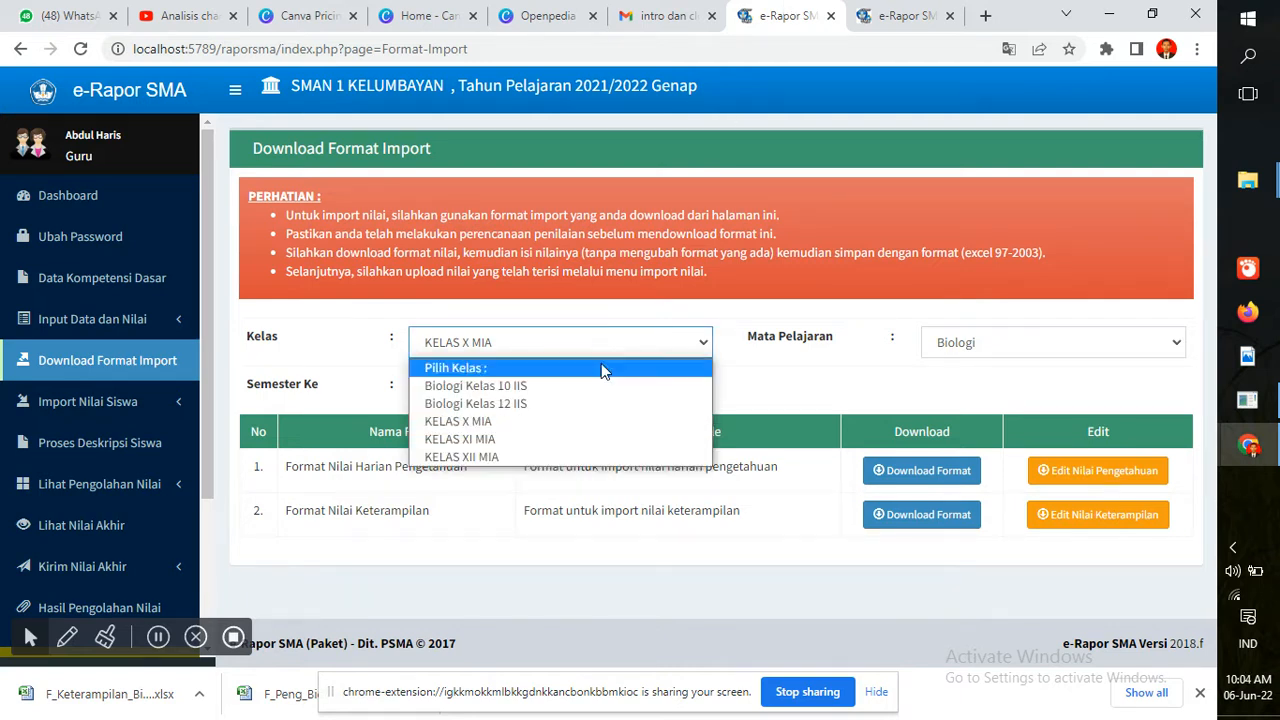
left_click(578, 446)
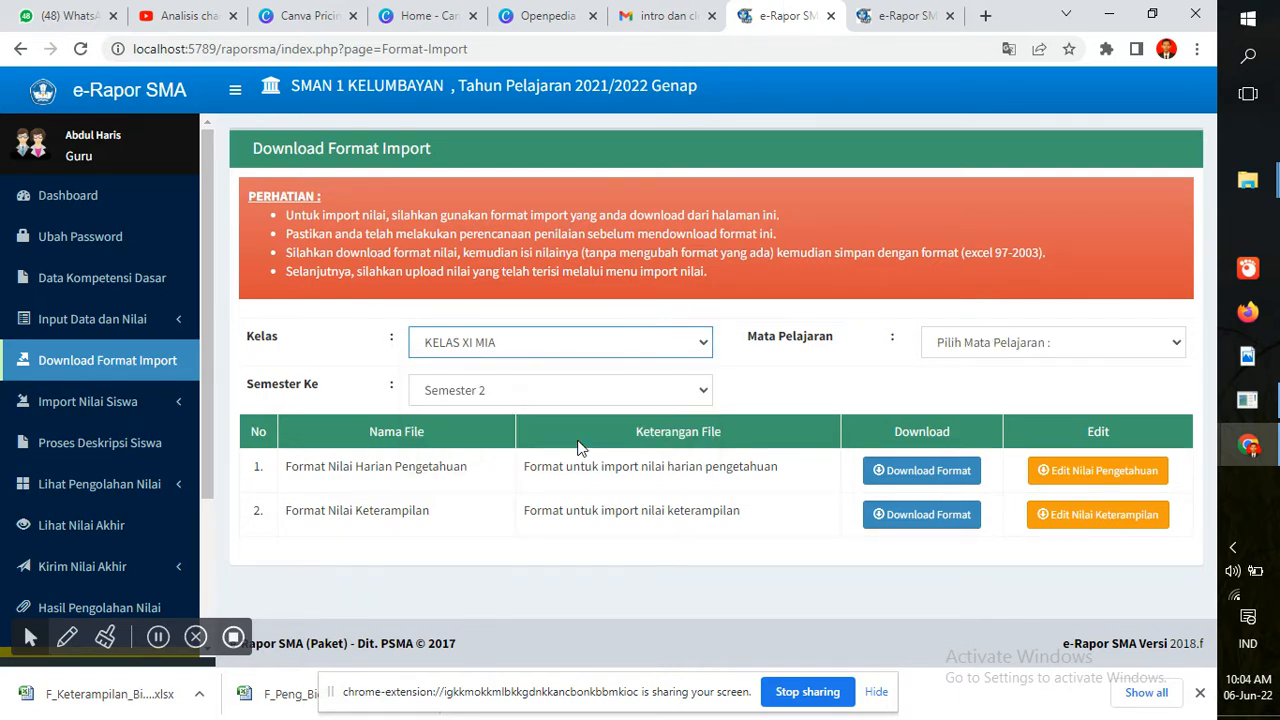
left_click(1019, 345)
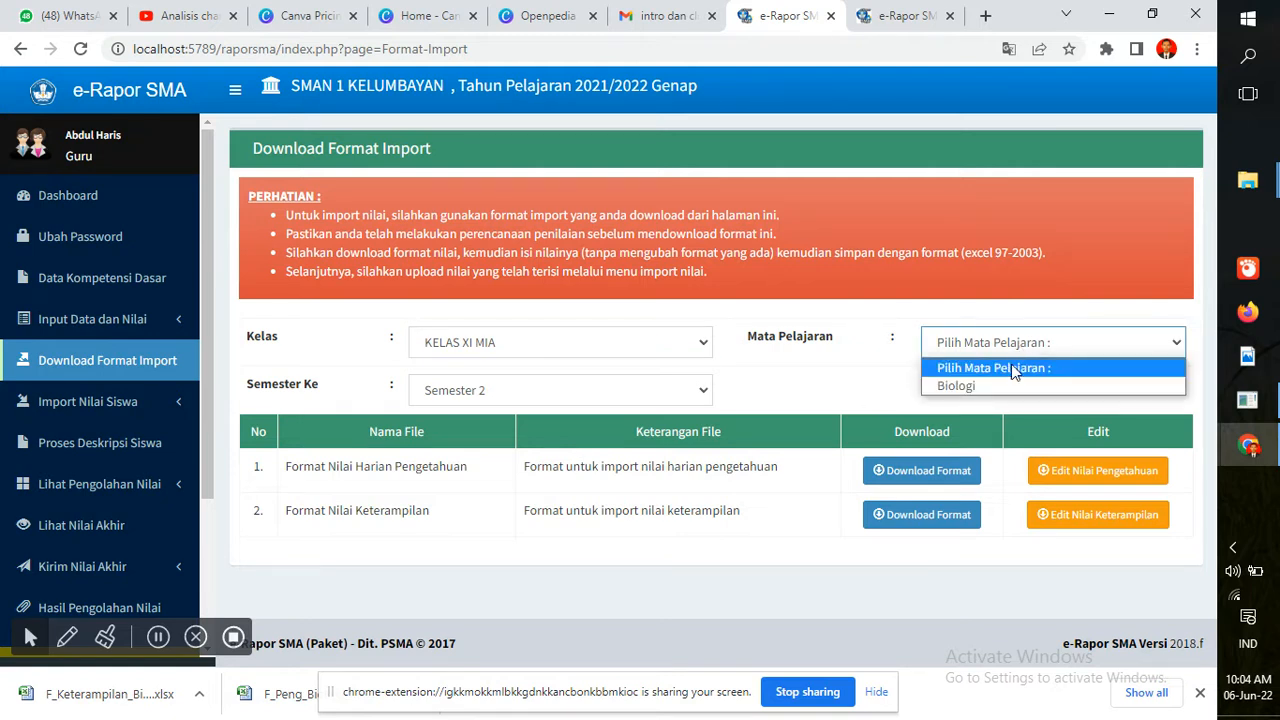
left_click(1008, 390)
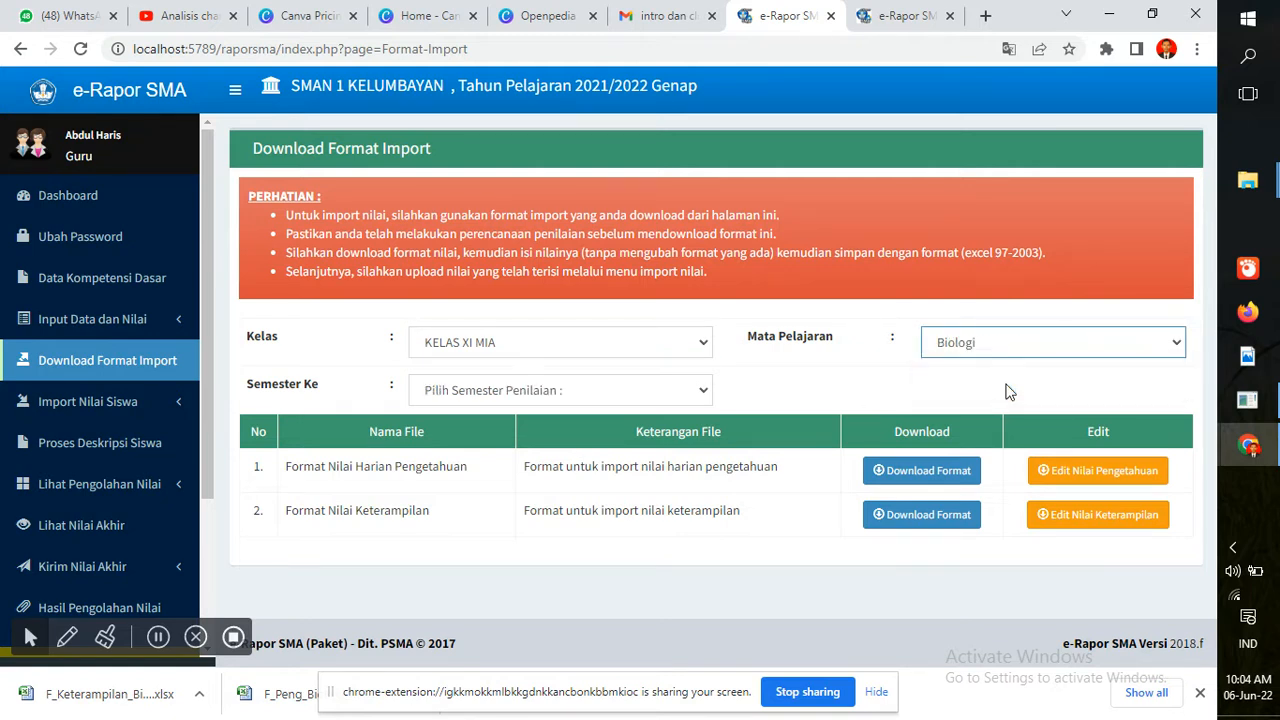
left_click(686, 404)
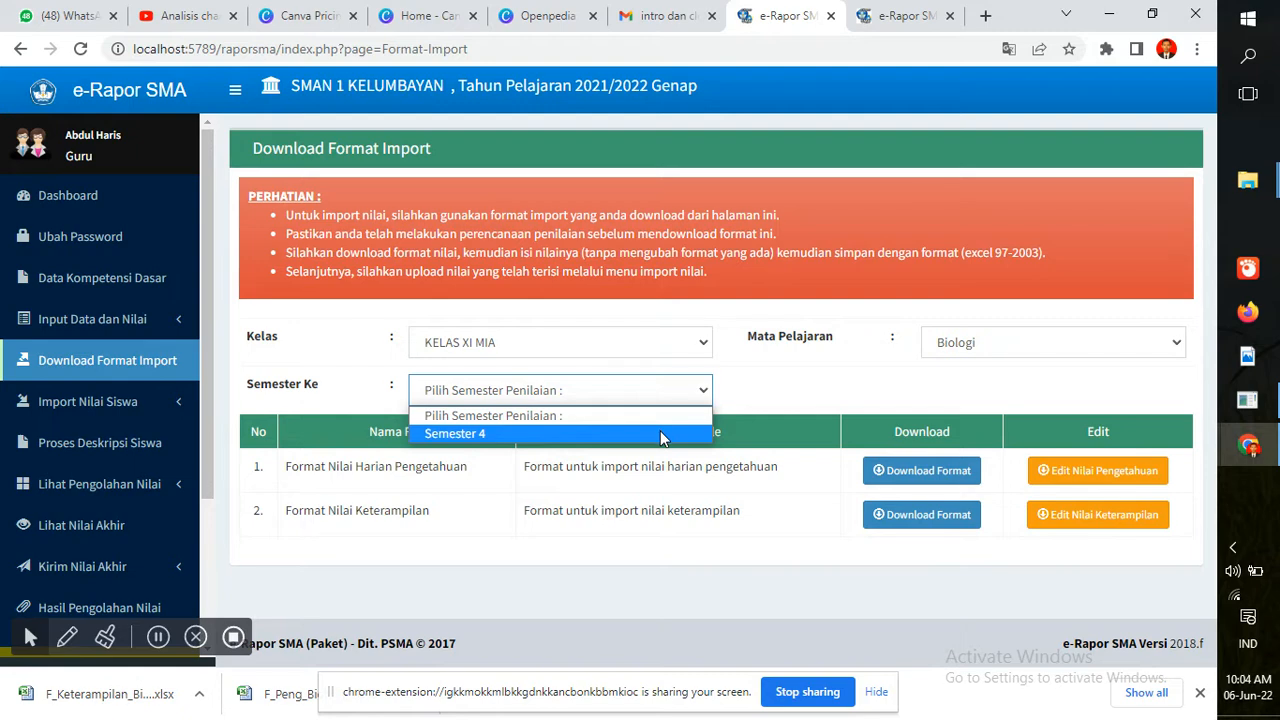
left_click(661, 436)
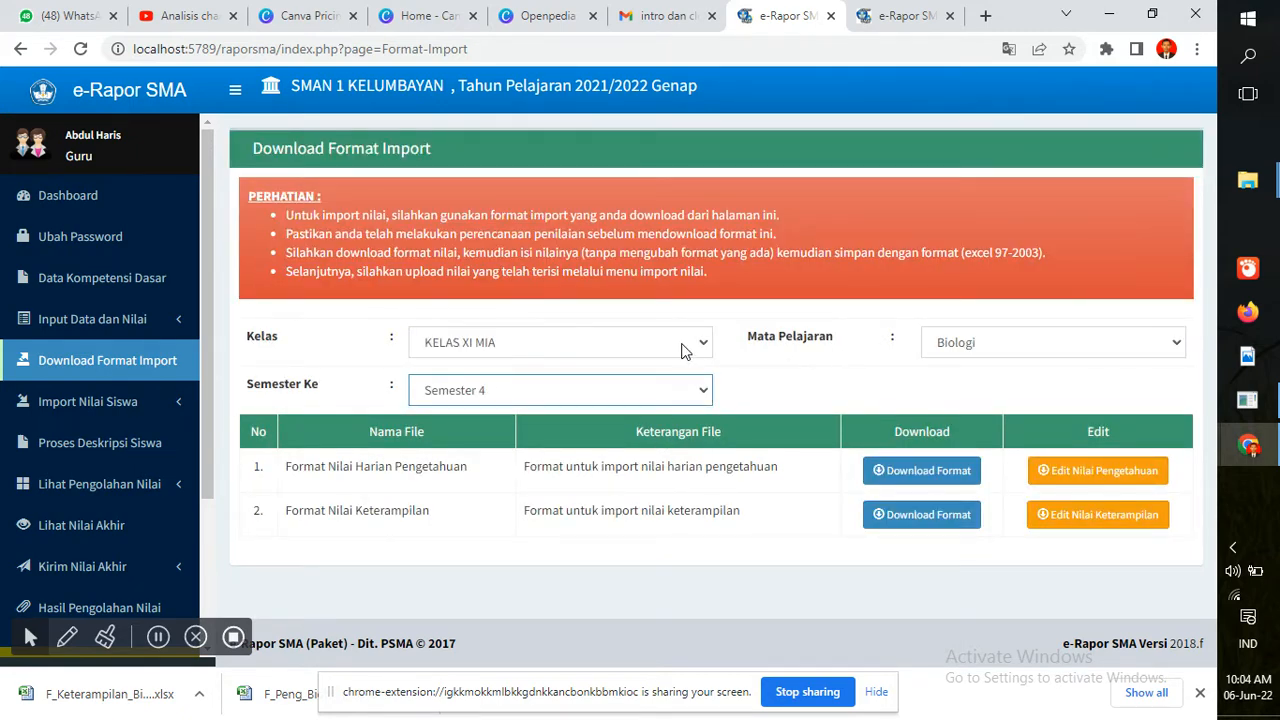
left_click(705, 394)
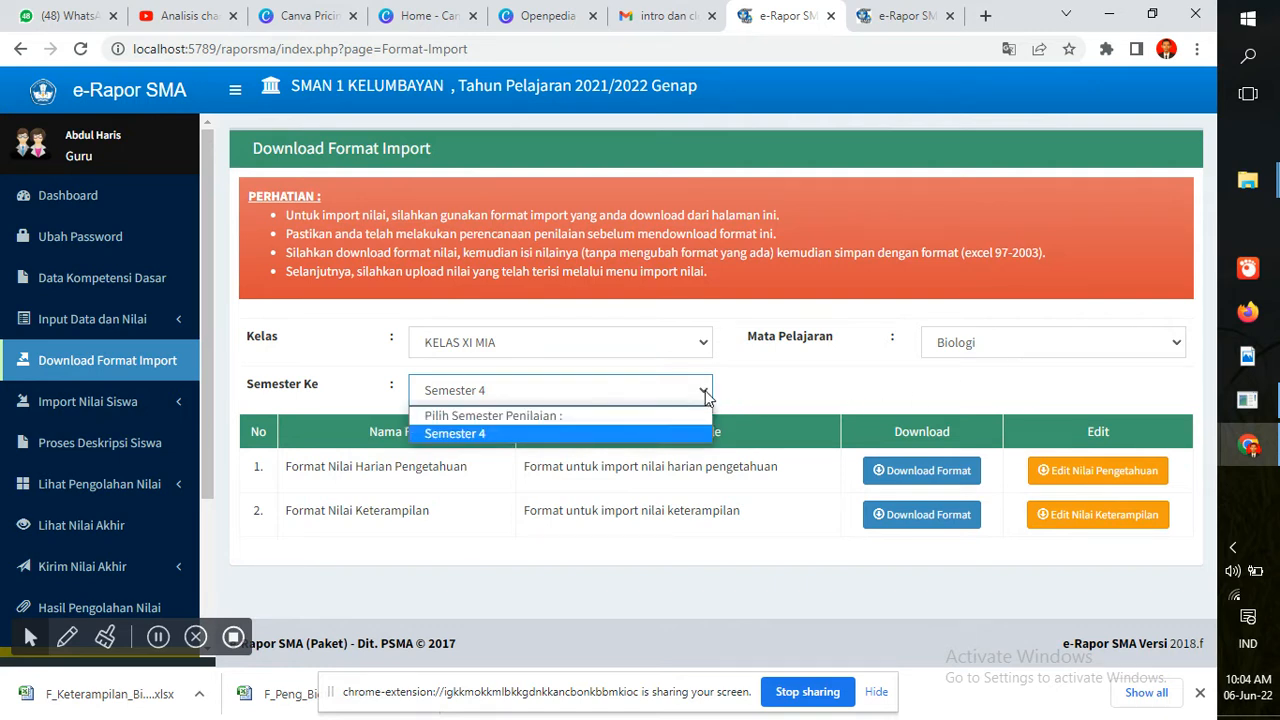
left_click(800, 373)
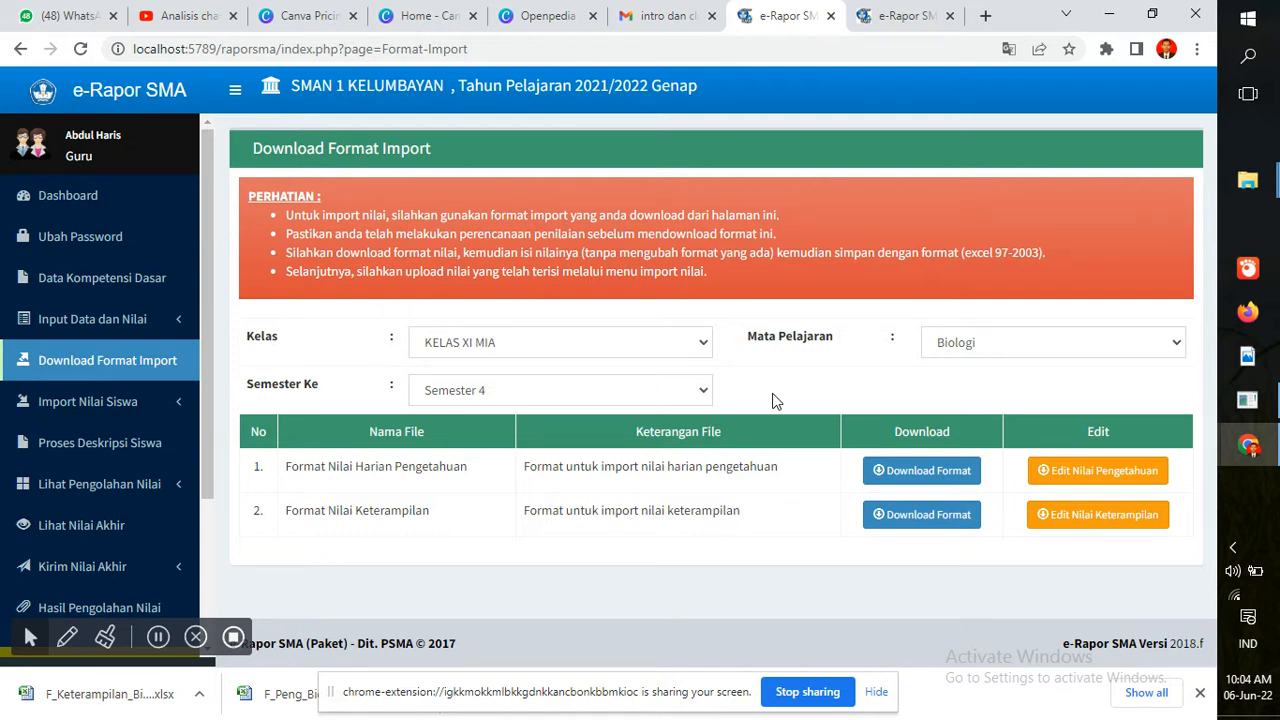
Download the Pengetahuan and Keterampilan templates for KELAS XI MIA
left_click(905, 470)
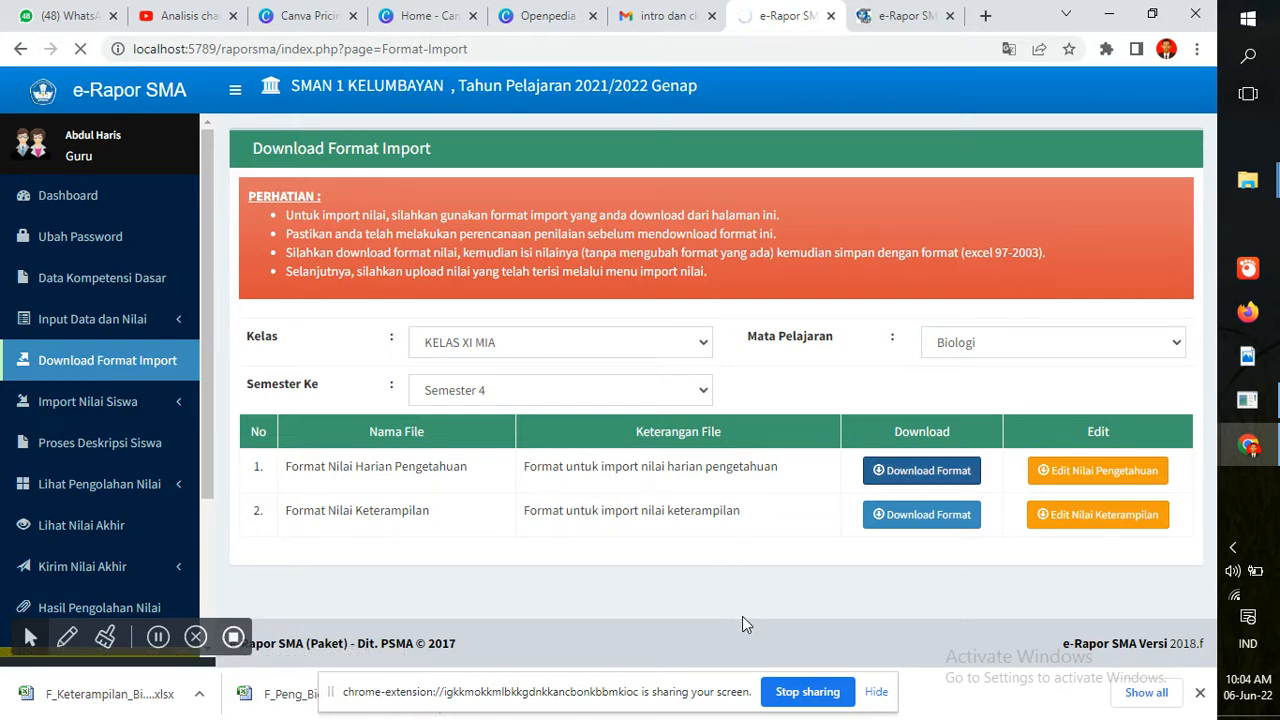
left_click(907, 17)
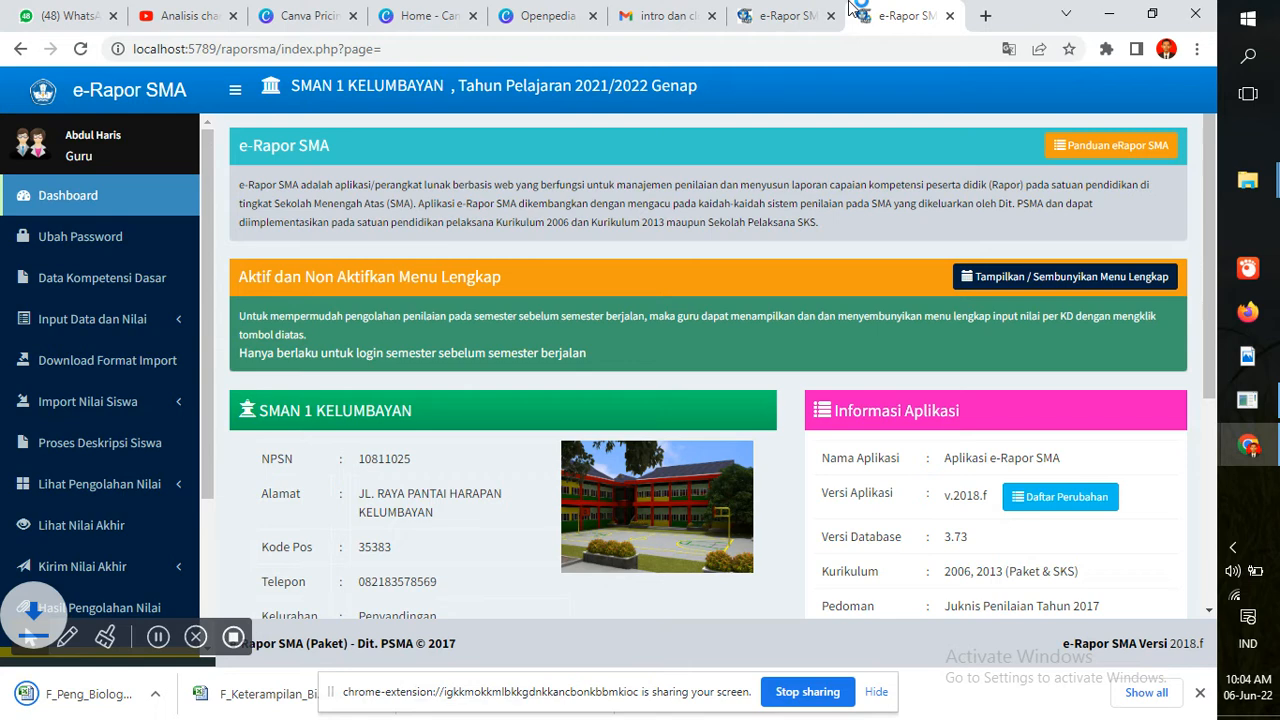
left_click(792, 13)
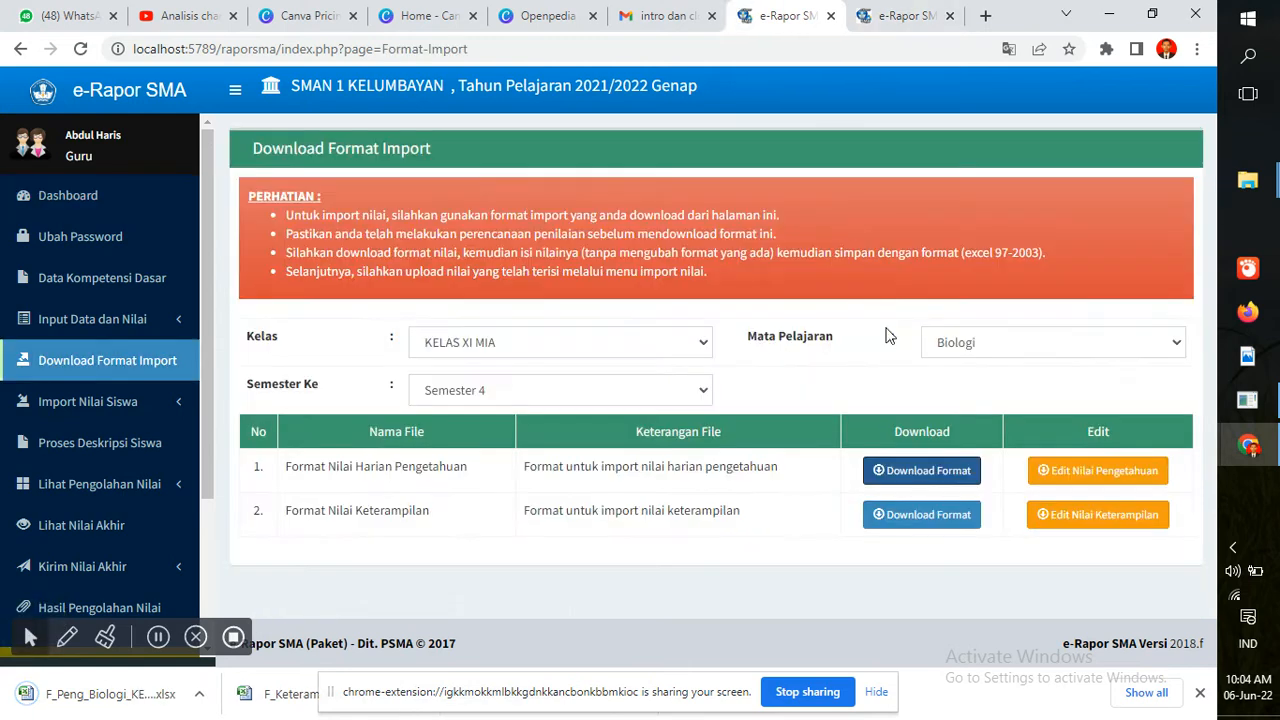
left_click(908, 518)
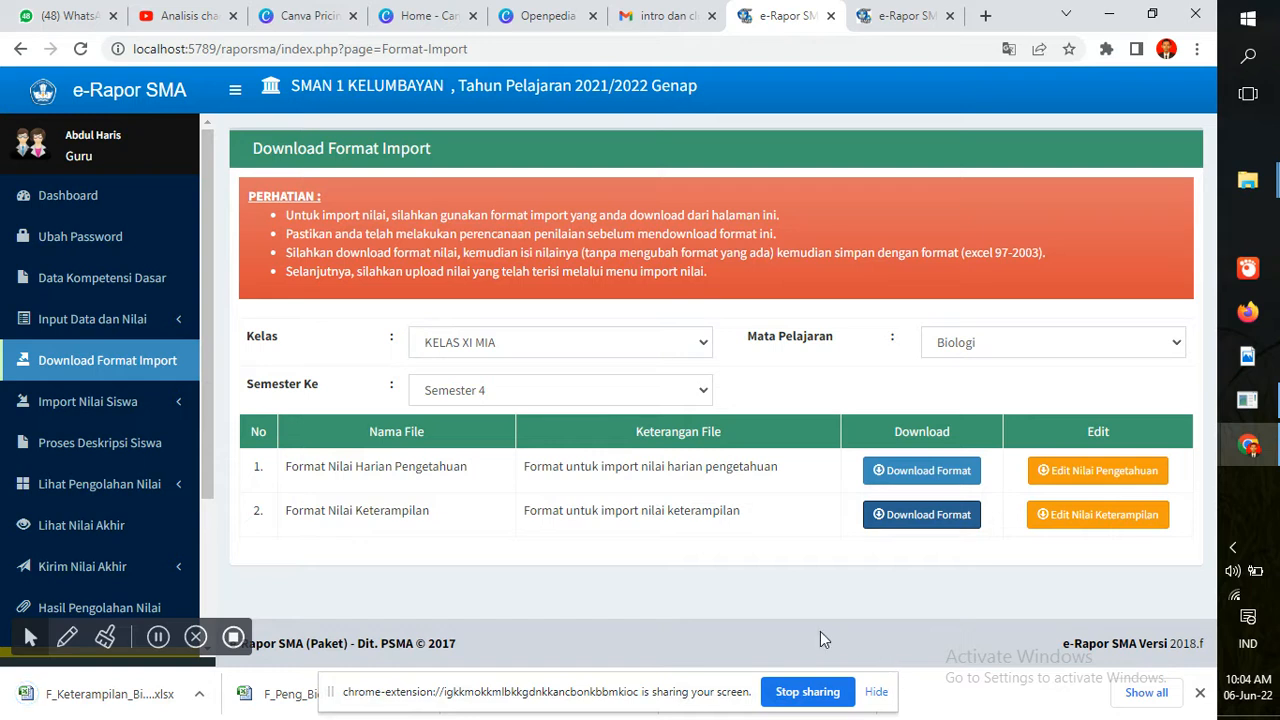
left_click(877, 693)
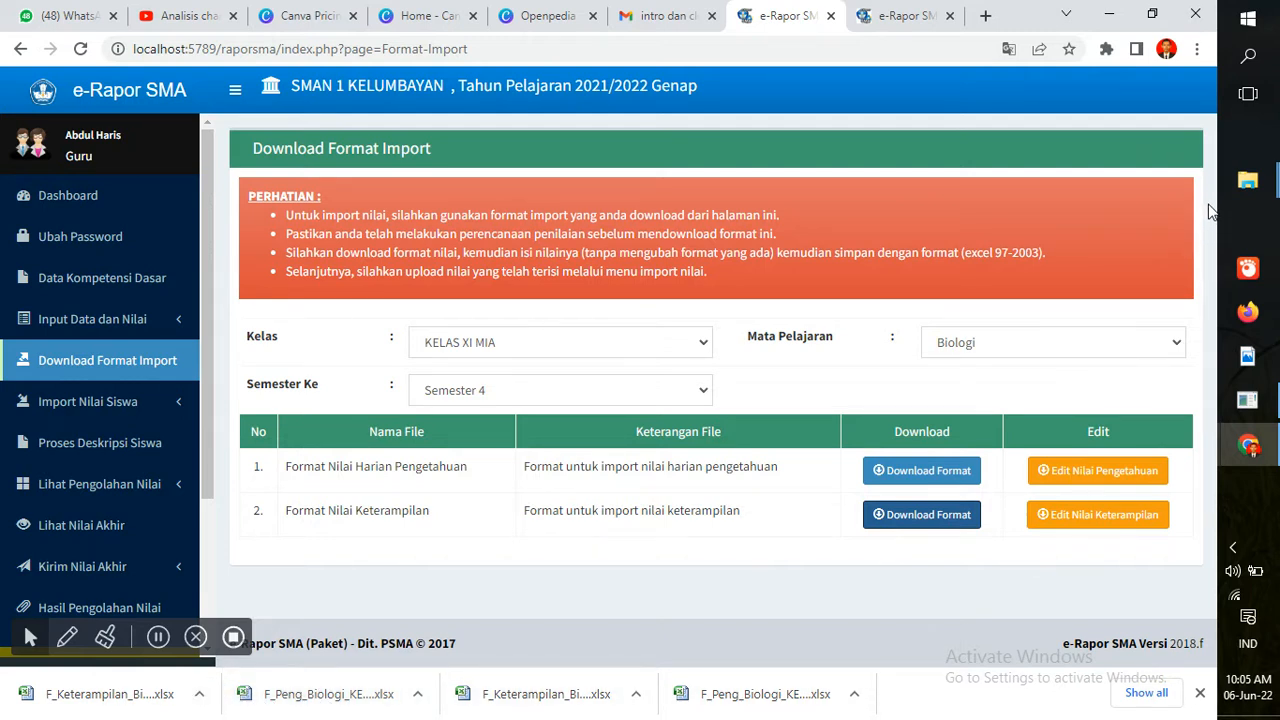
mouse_move(1252, 184)
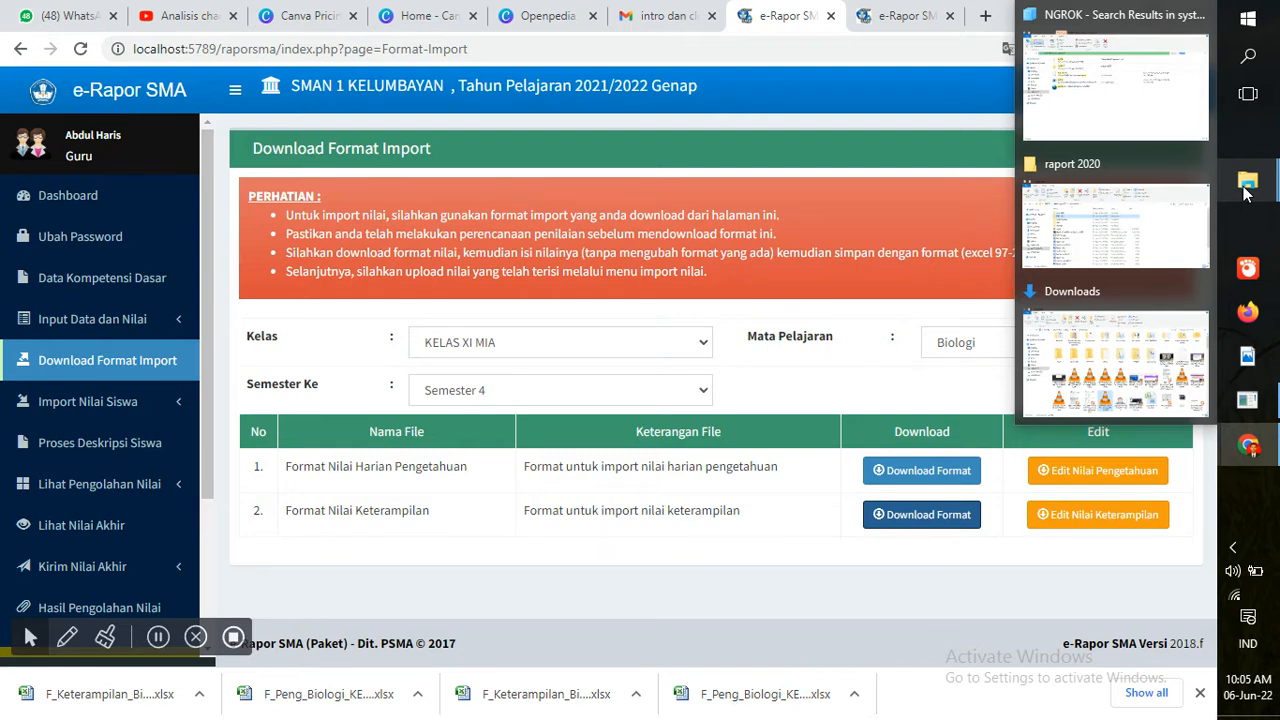
mouse_move(1190, 230)
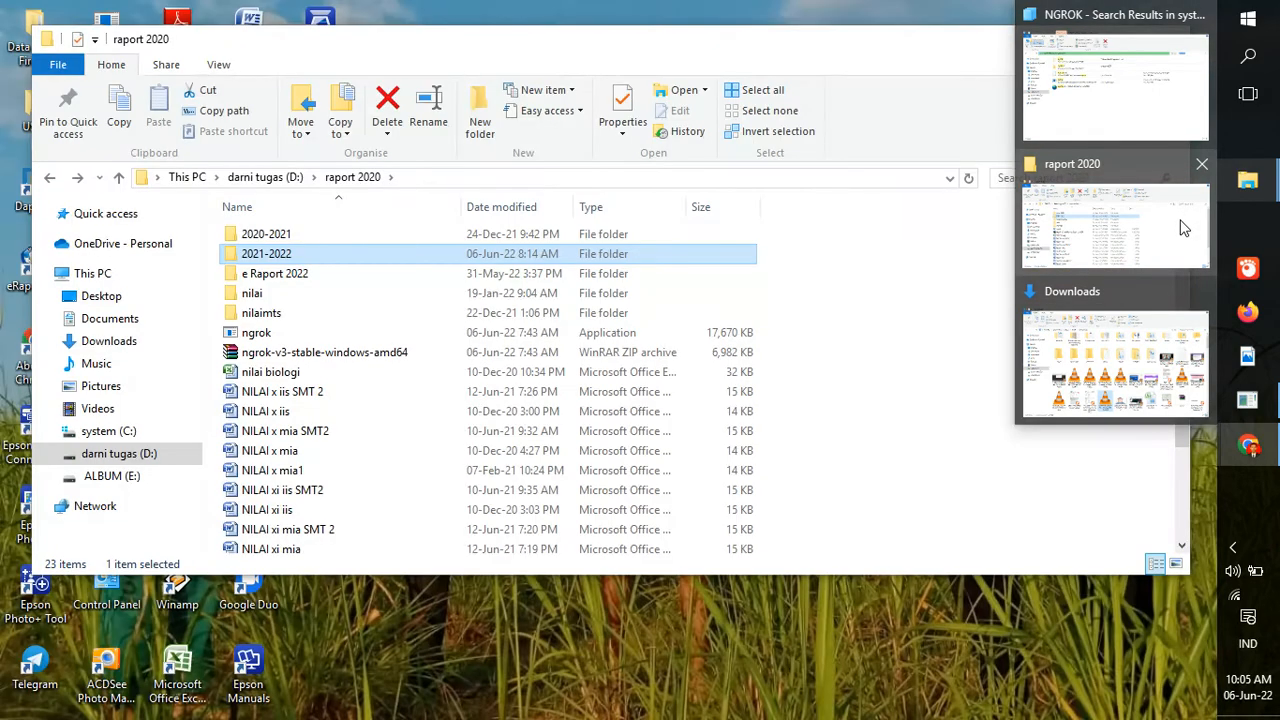
left_click(1183, 226)
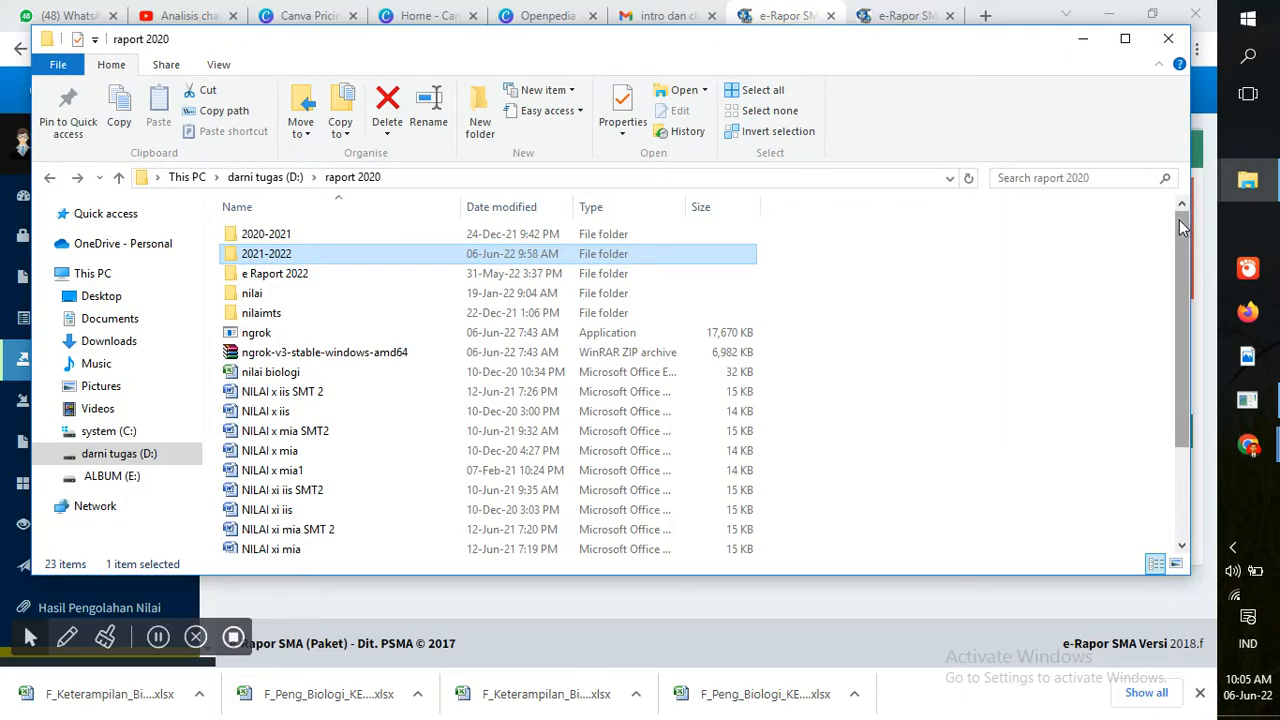
left_click(1247, 180)
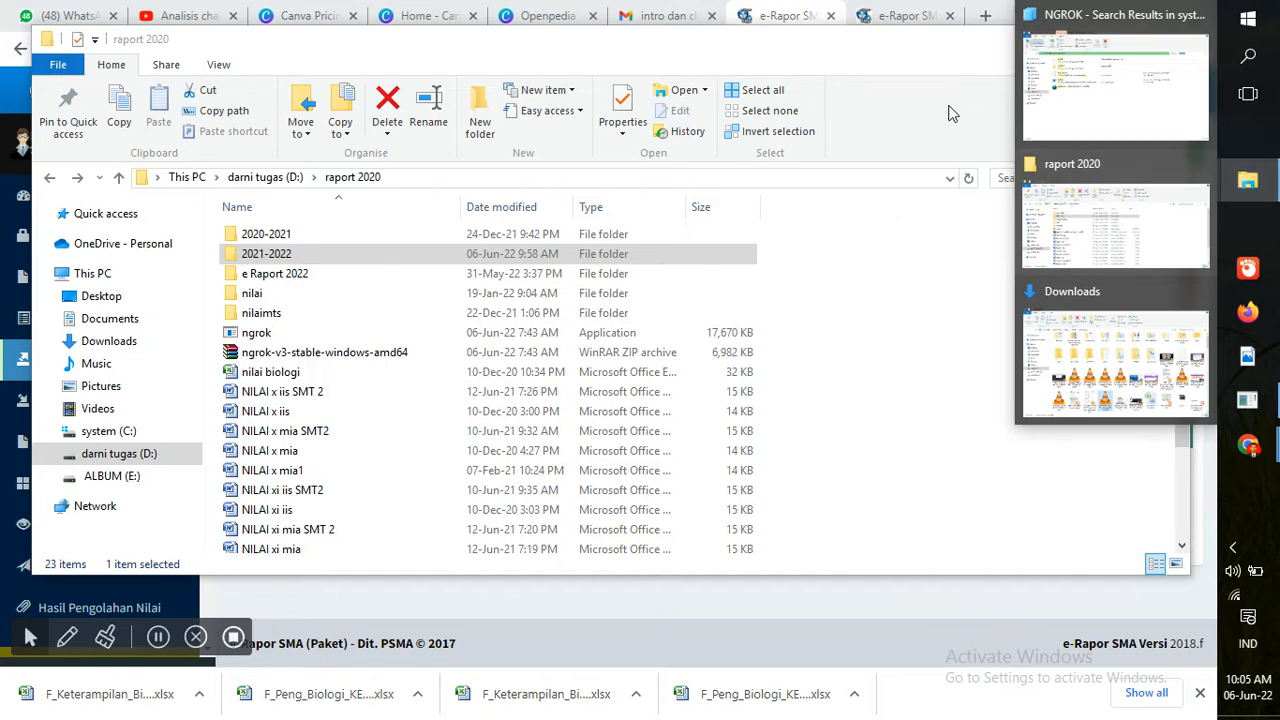
left_click(952, 113)
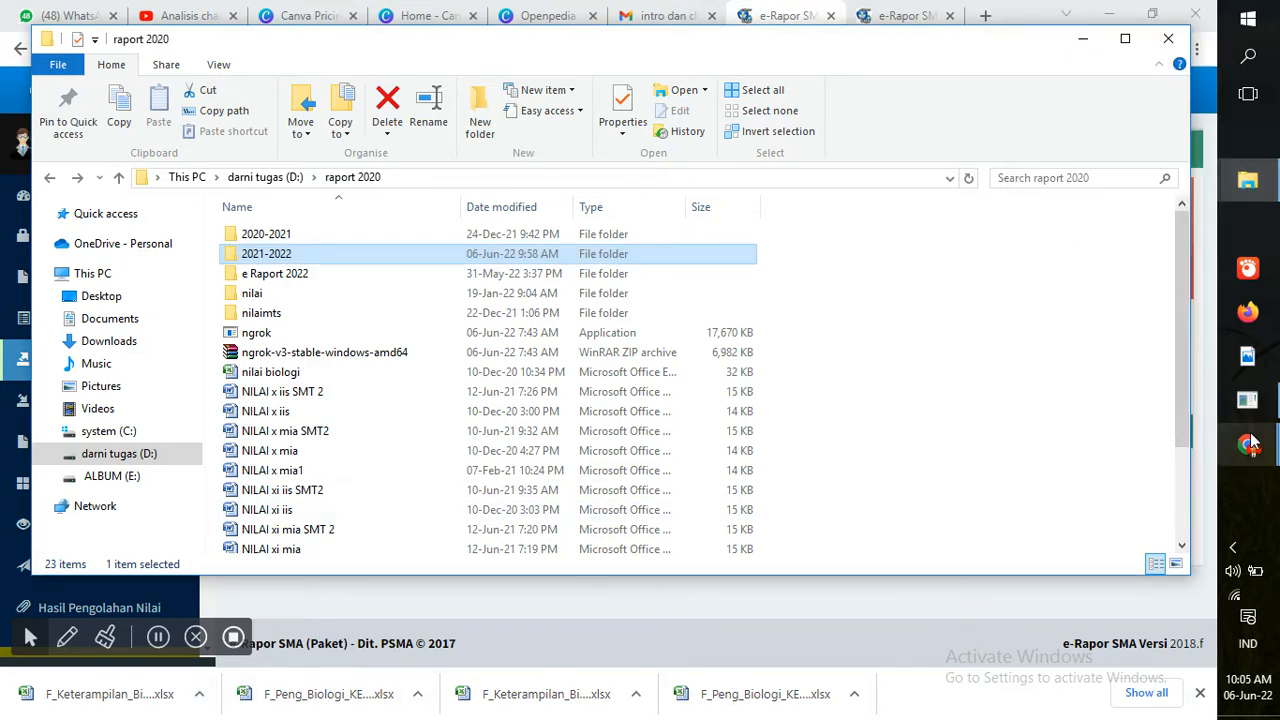
mouse_move(1250, 443)
left_click(1133, 441)
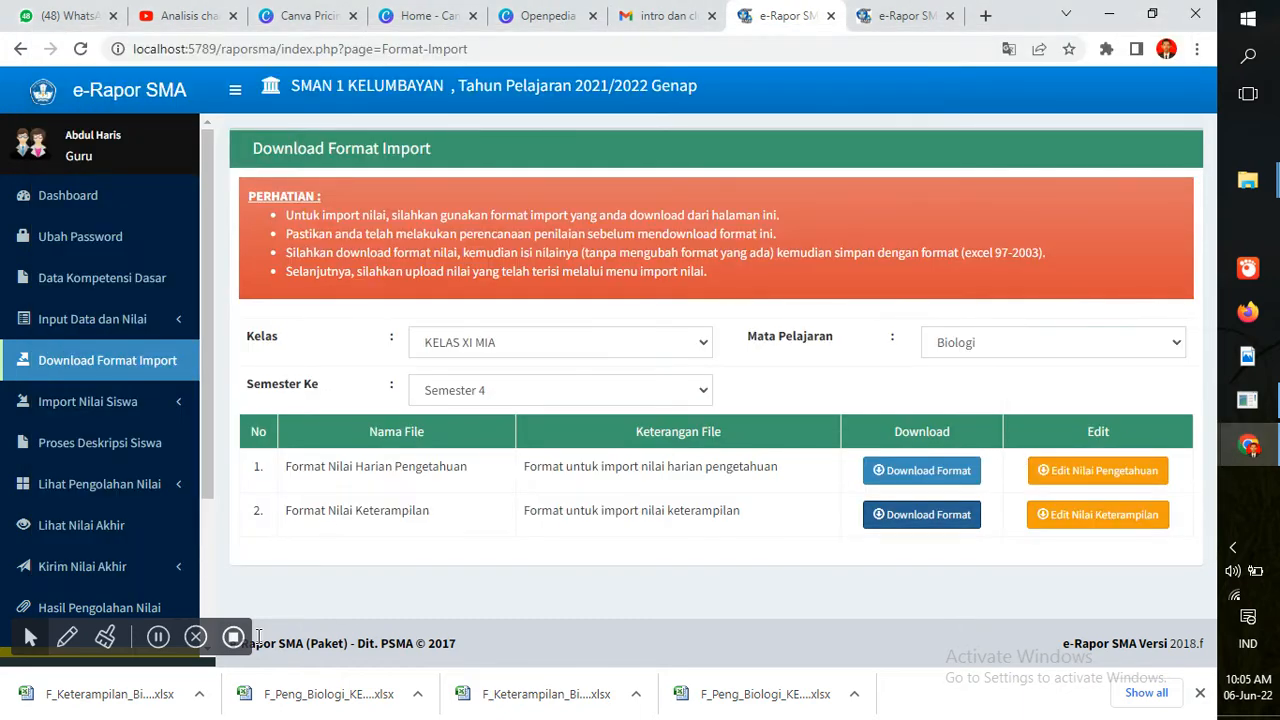
Show the downloads in their folder and select the four F_Peng and F_Keterampilan Biologi files
left_click(198, 695)
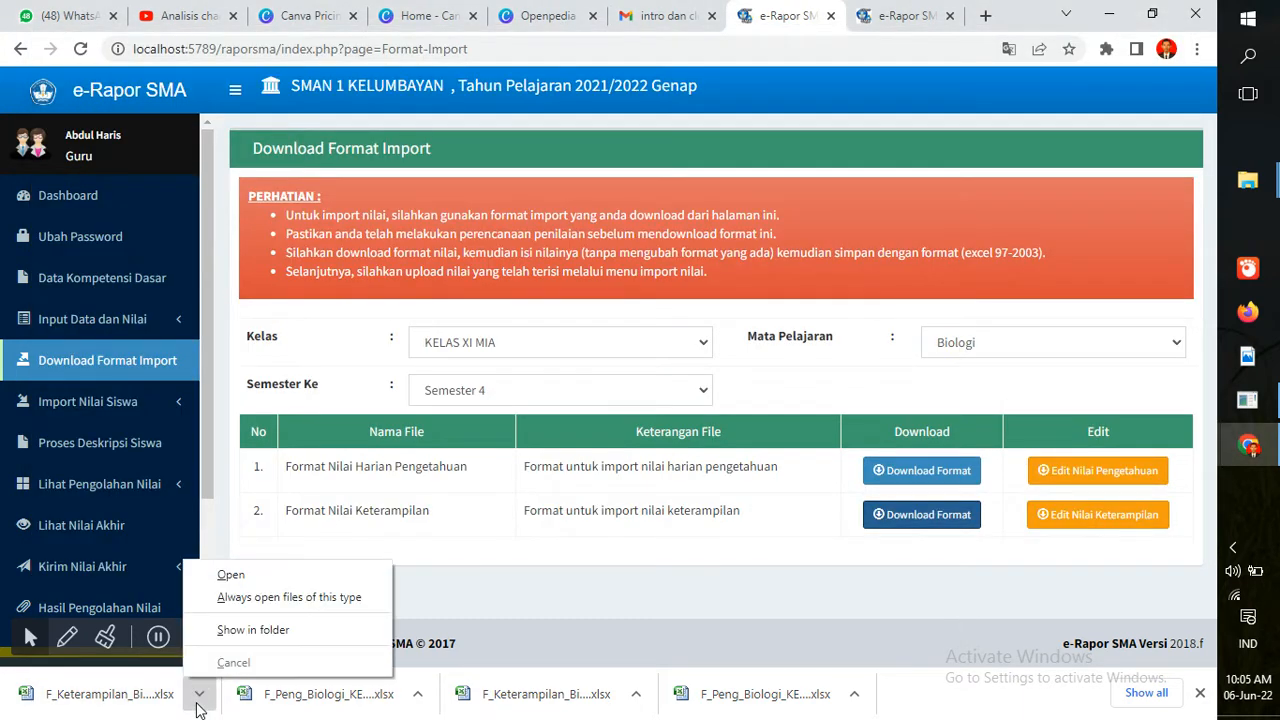
left_click(245, 630)
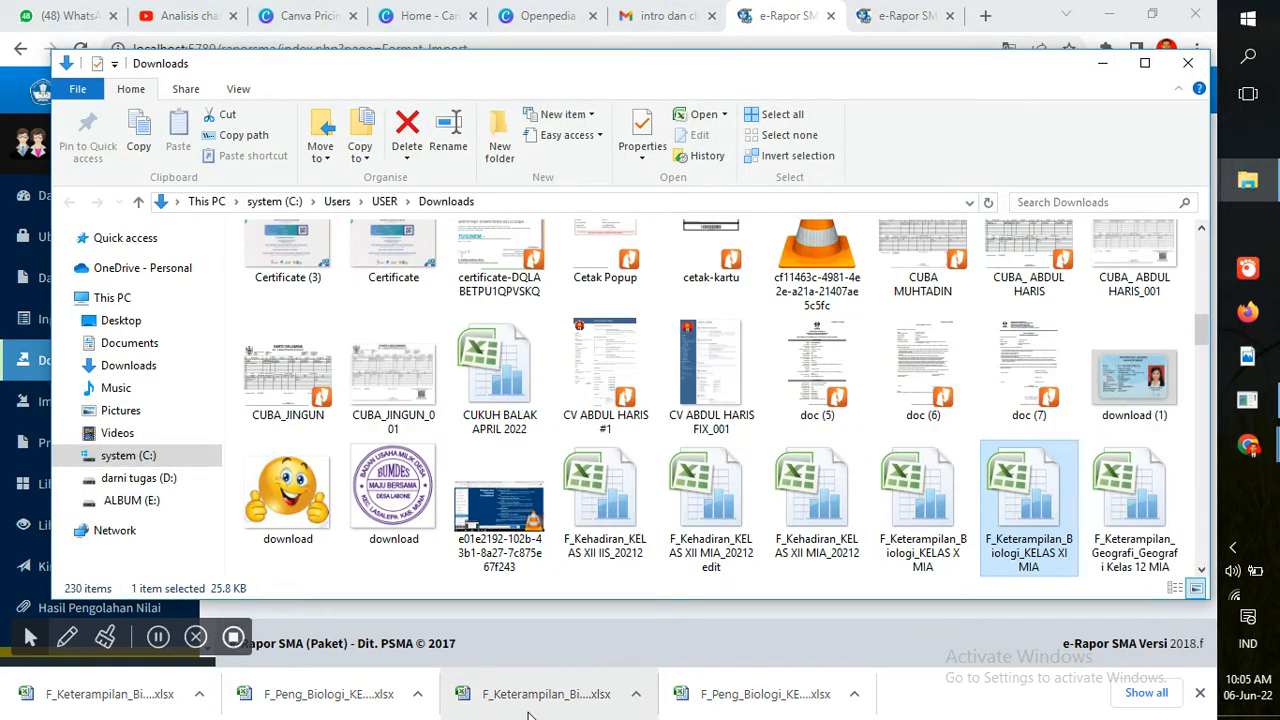
left_click(952, 498)
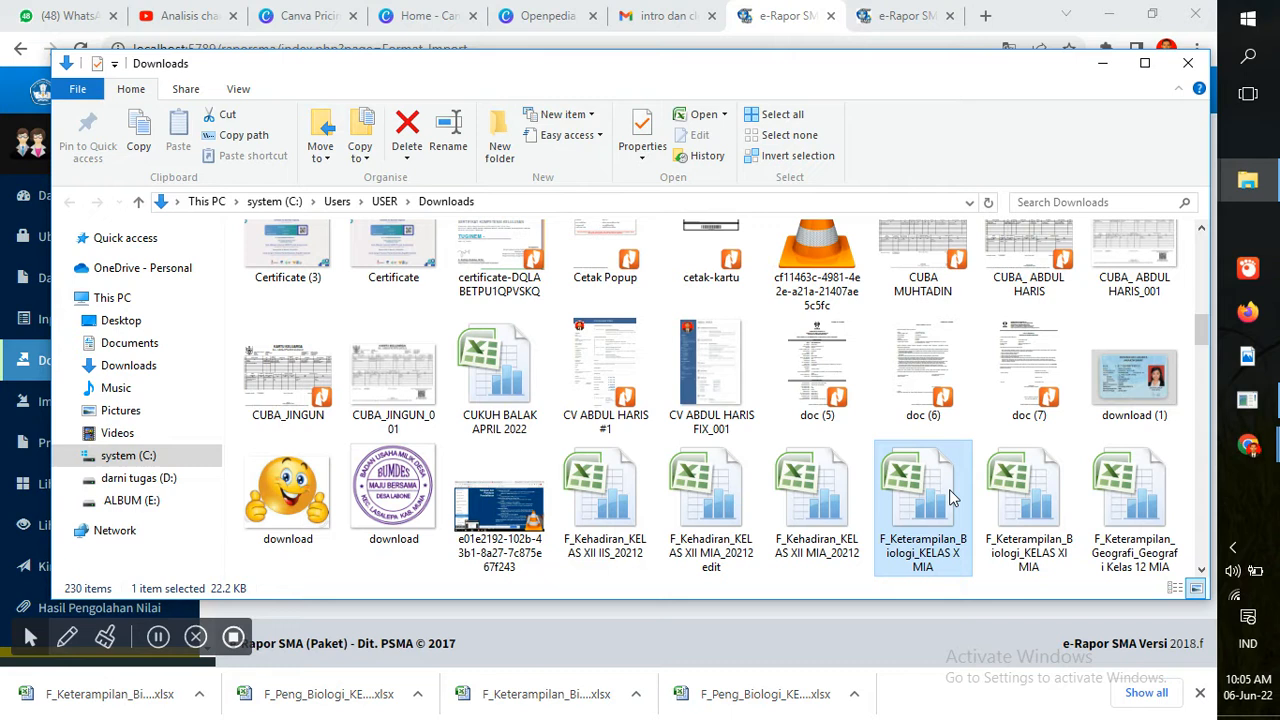
key("shift+Right")
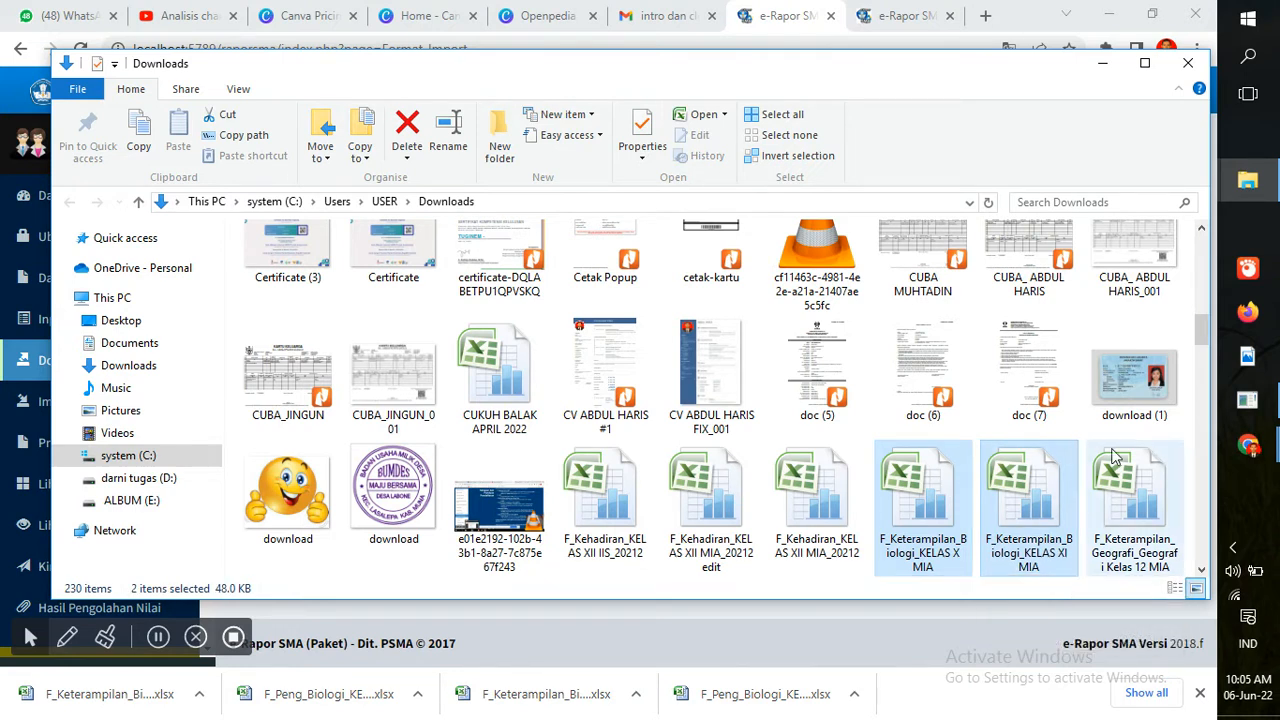
left_click_drag(1205, 338, 1205, 357)
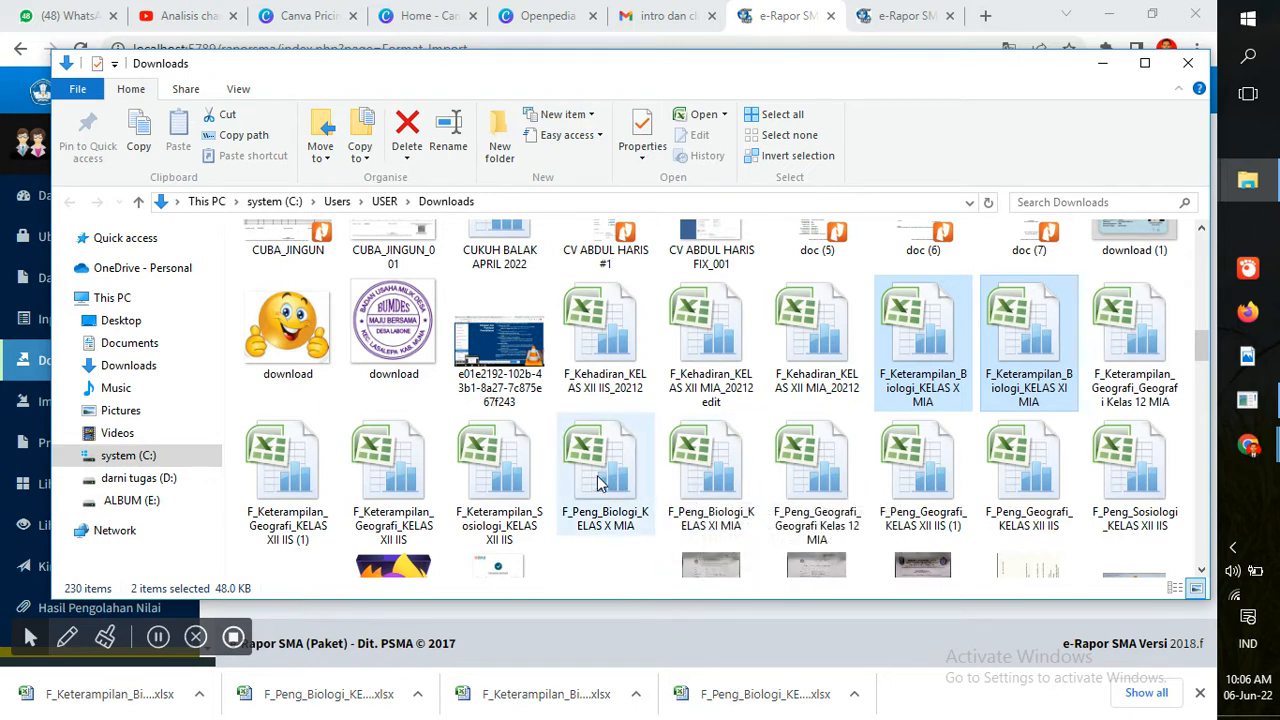
left_click(705, 482, "ctrl")
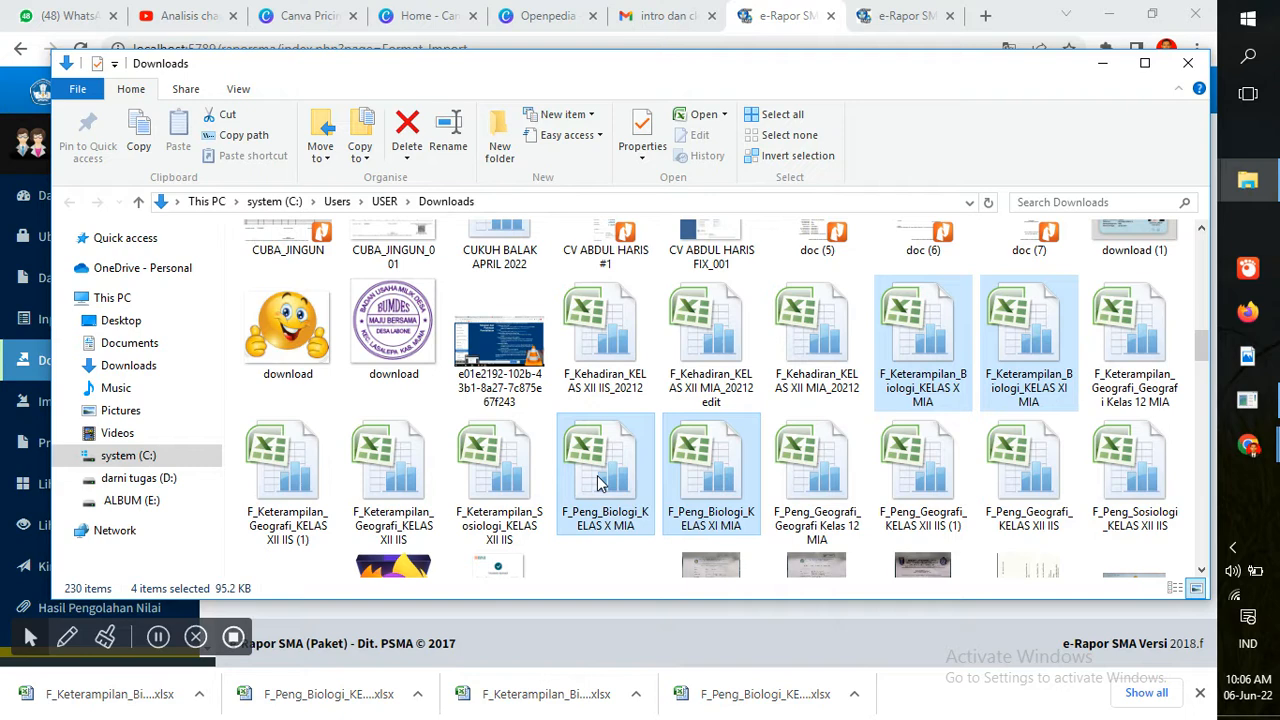
Cut the four selected files and go to the darni tugas (D:) drive
right_click(598, 479)
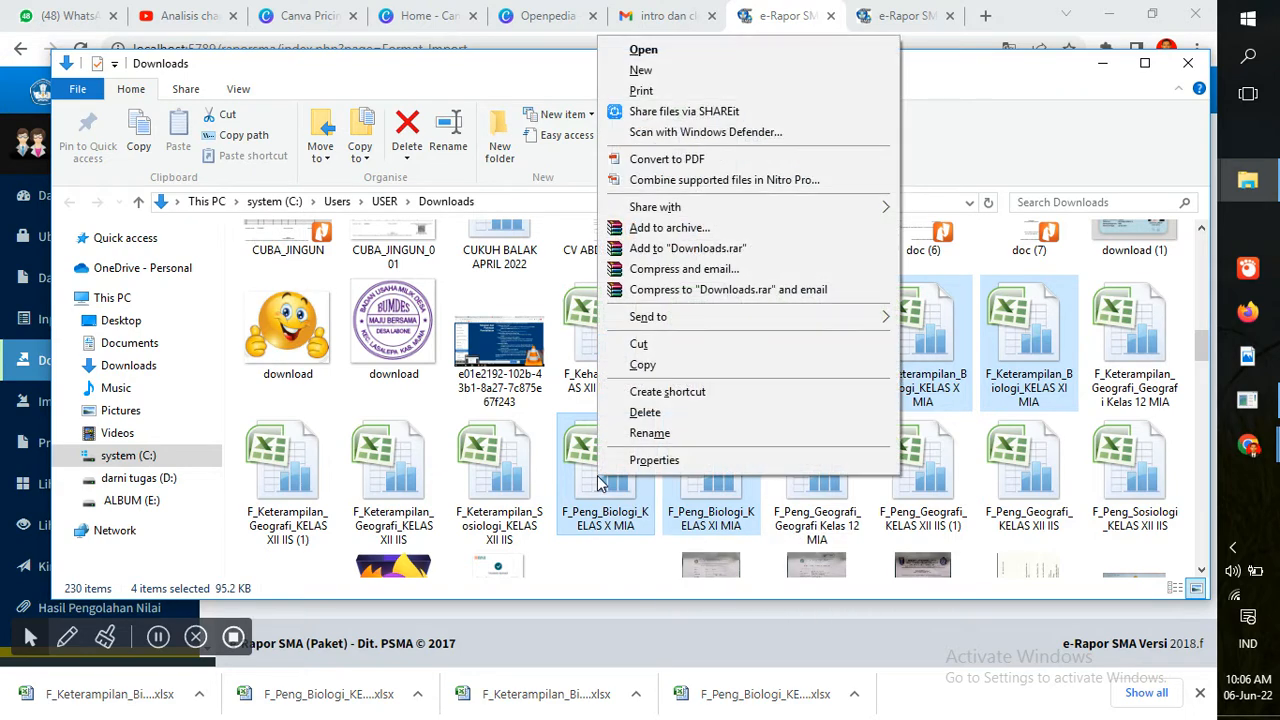
left_click(648, 343)
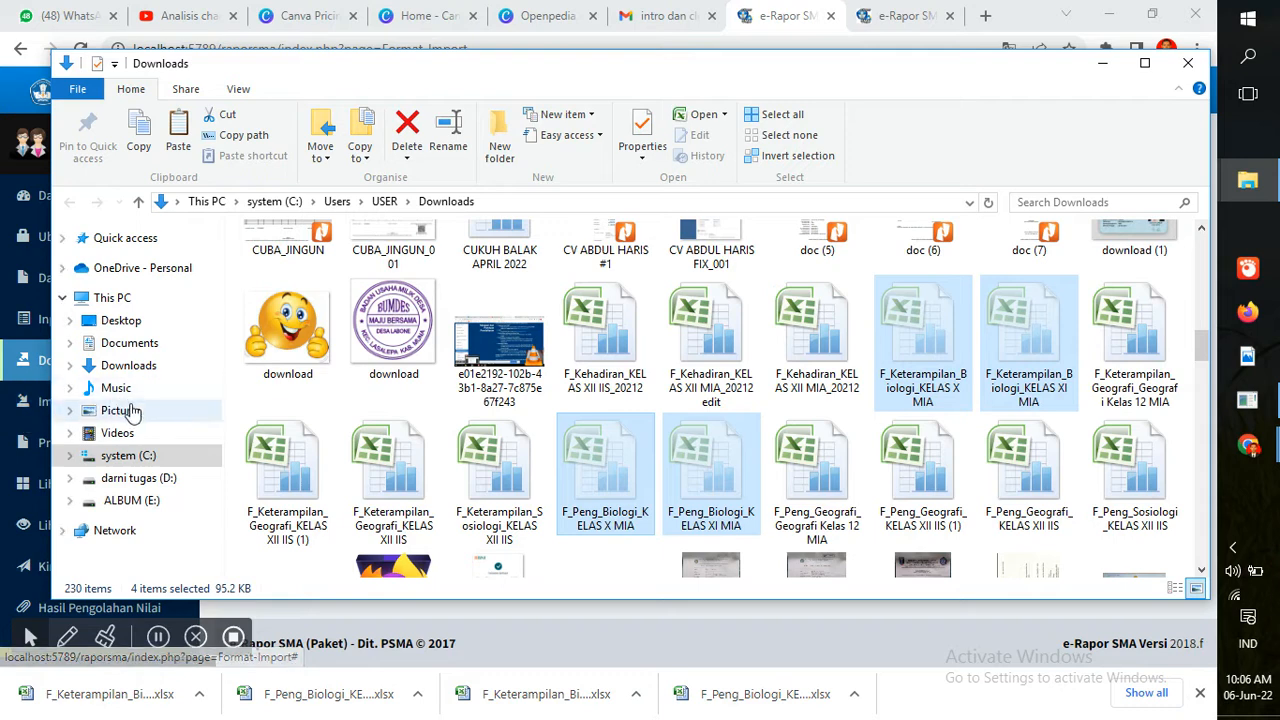
left_click(145, 479)
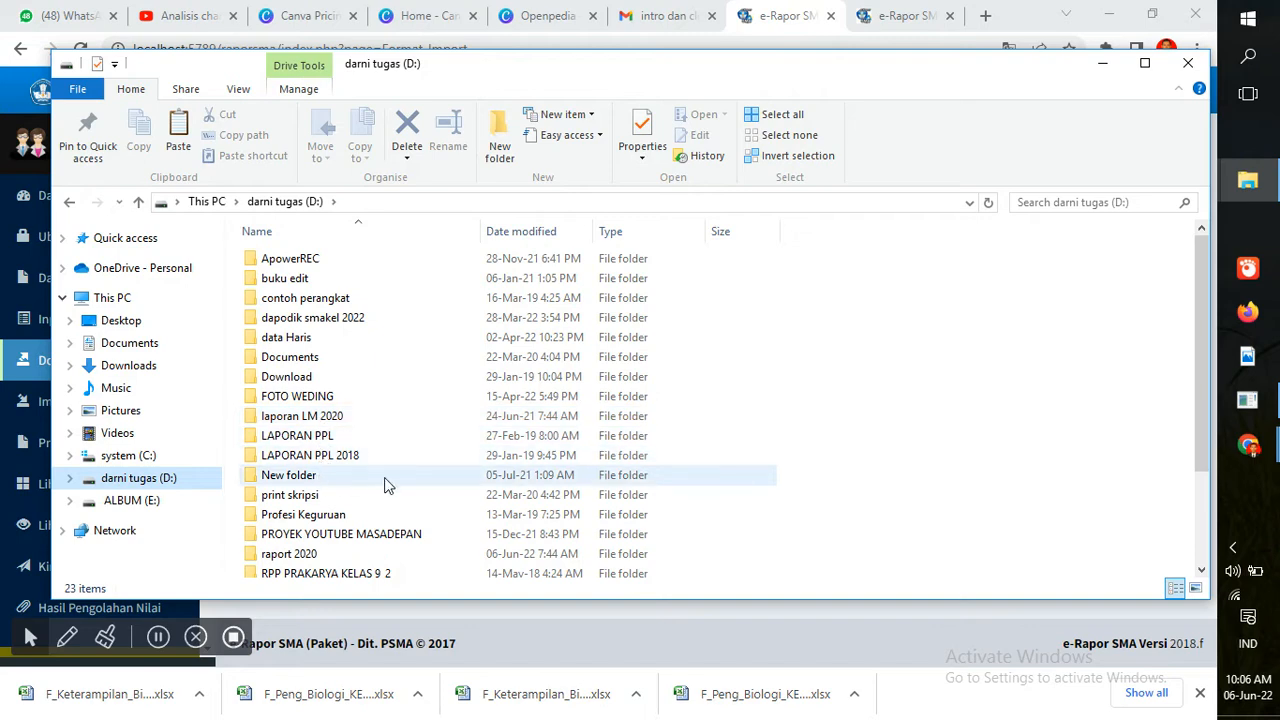
Open the raport 2020\2021-2022 folder on drive D
left_click_drag(1202, 324, 1203, 360)
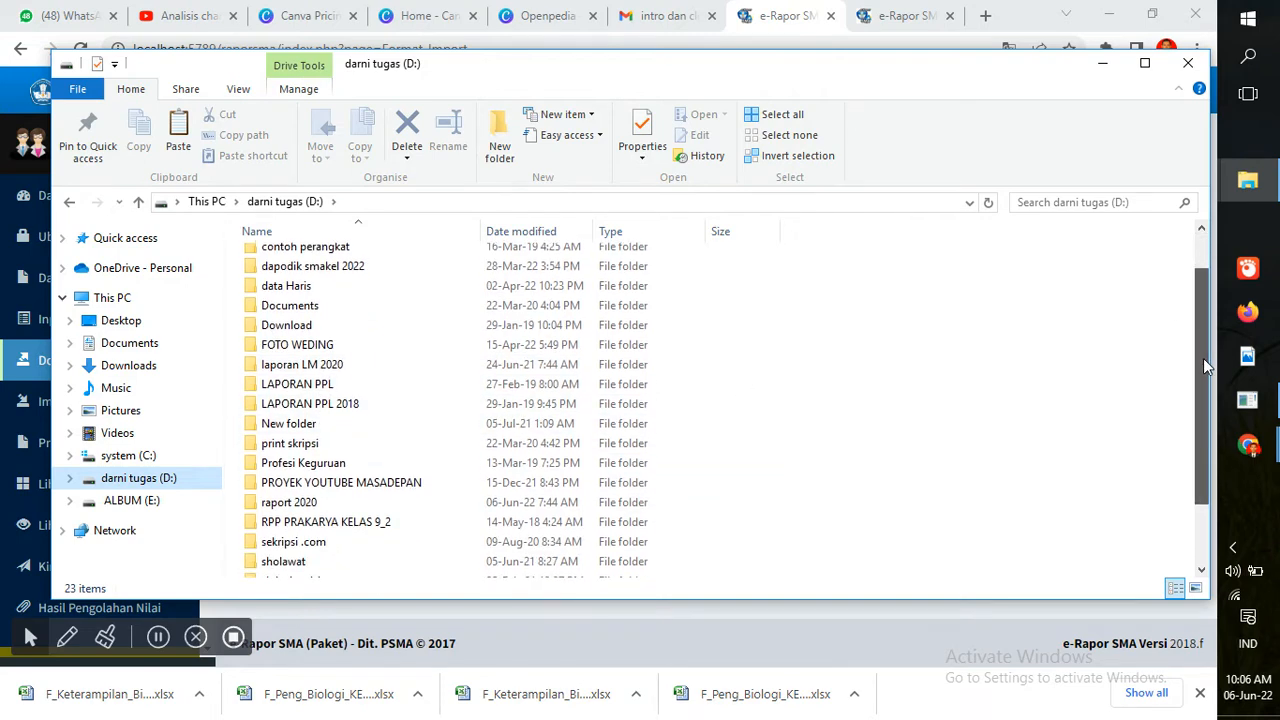
double_click(484, 503)
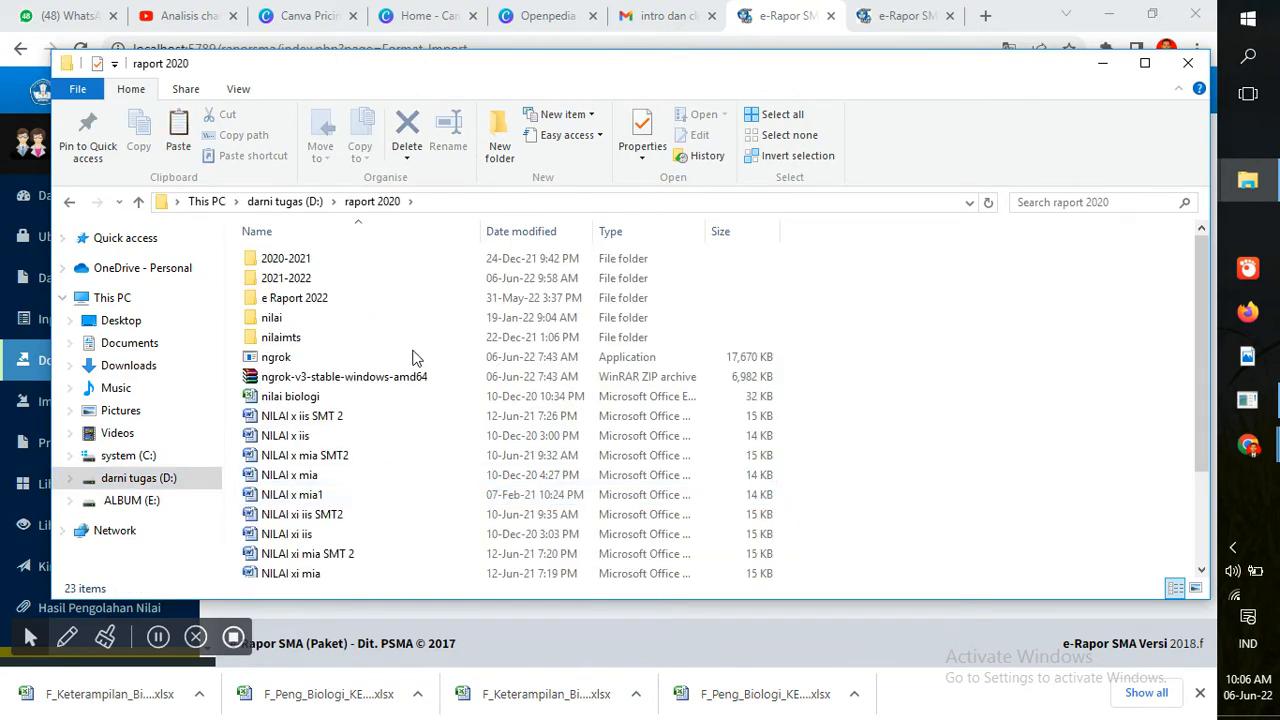
double_click(372, 283)
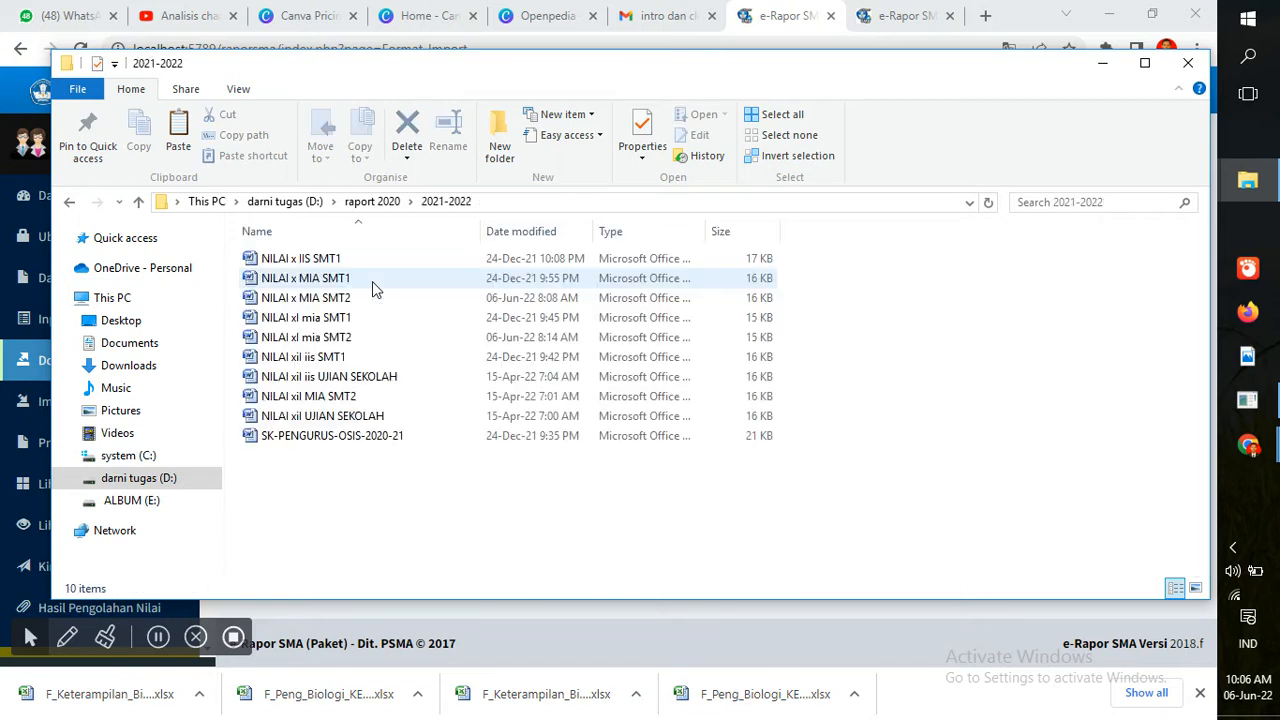
Create a folder named nilai biologi and paste the four Biologi files into it
left_click(499, 145)
type("n")
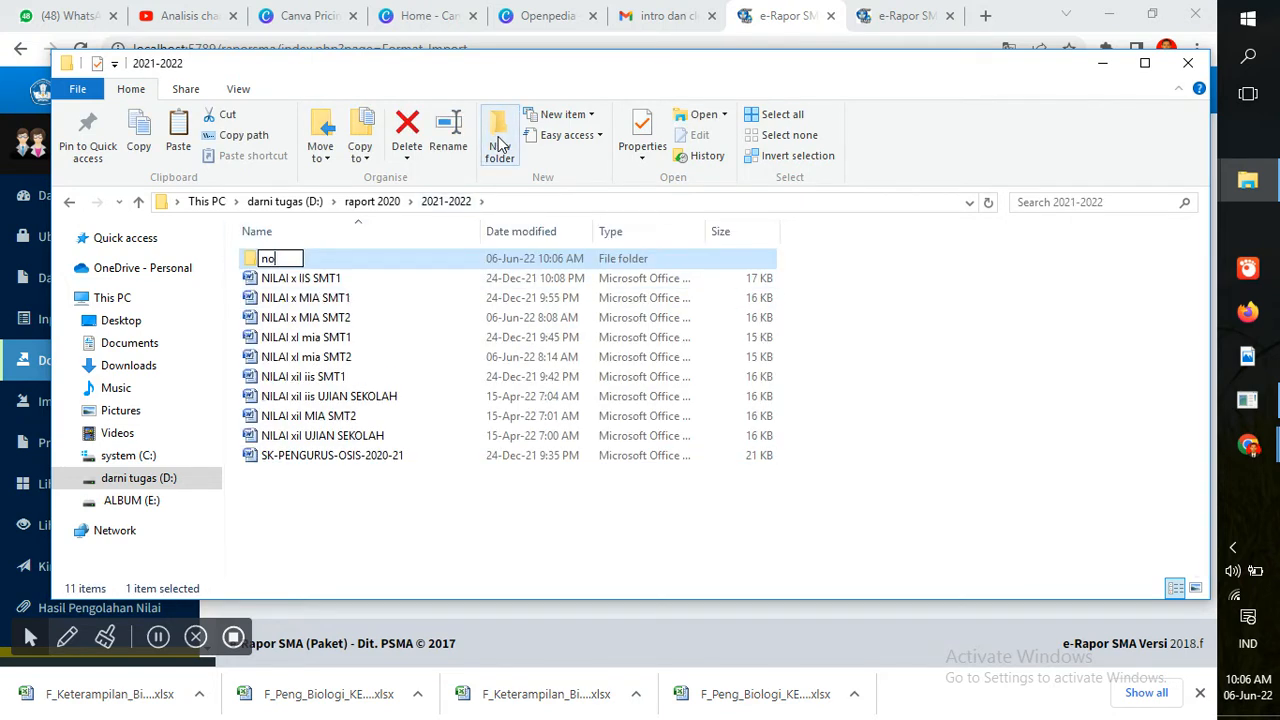
type("ilai biologi")
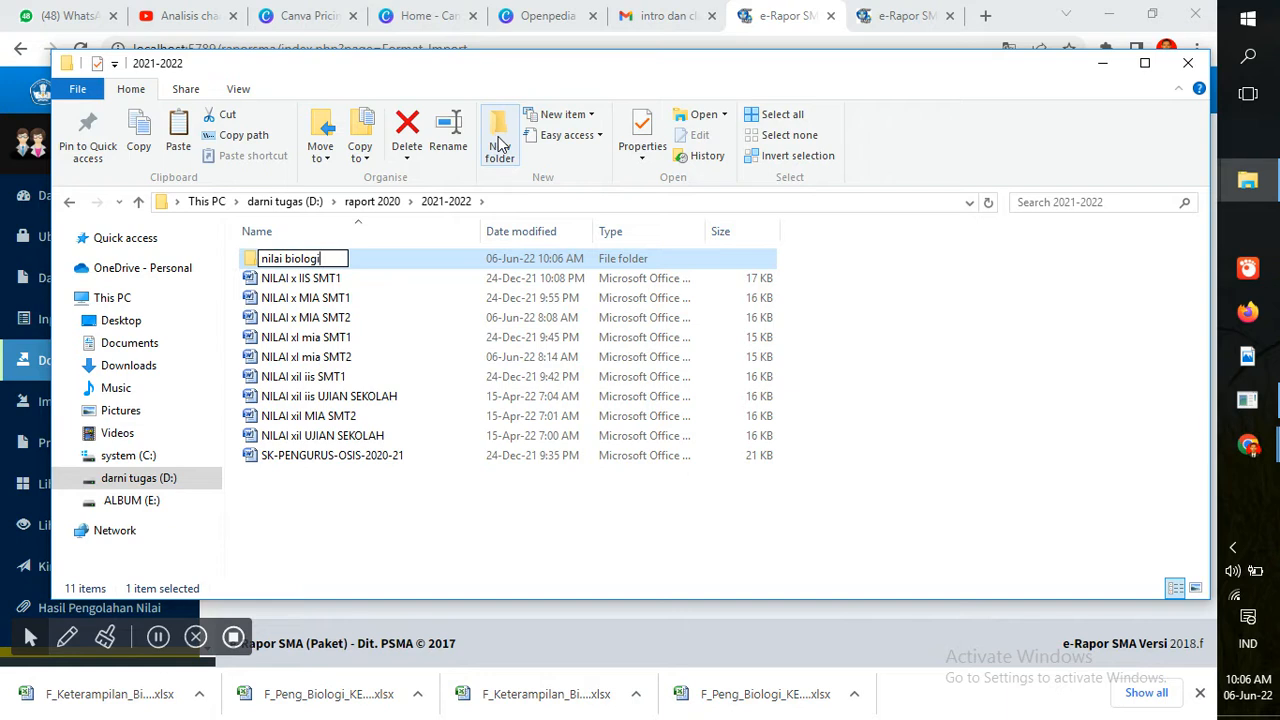
key("Return")
double_click(459, 262)
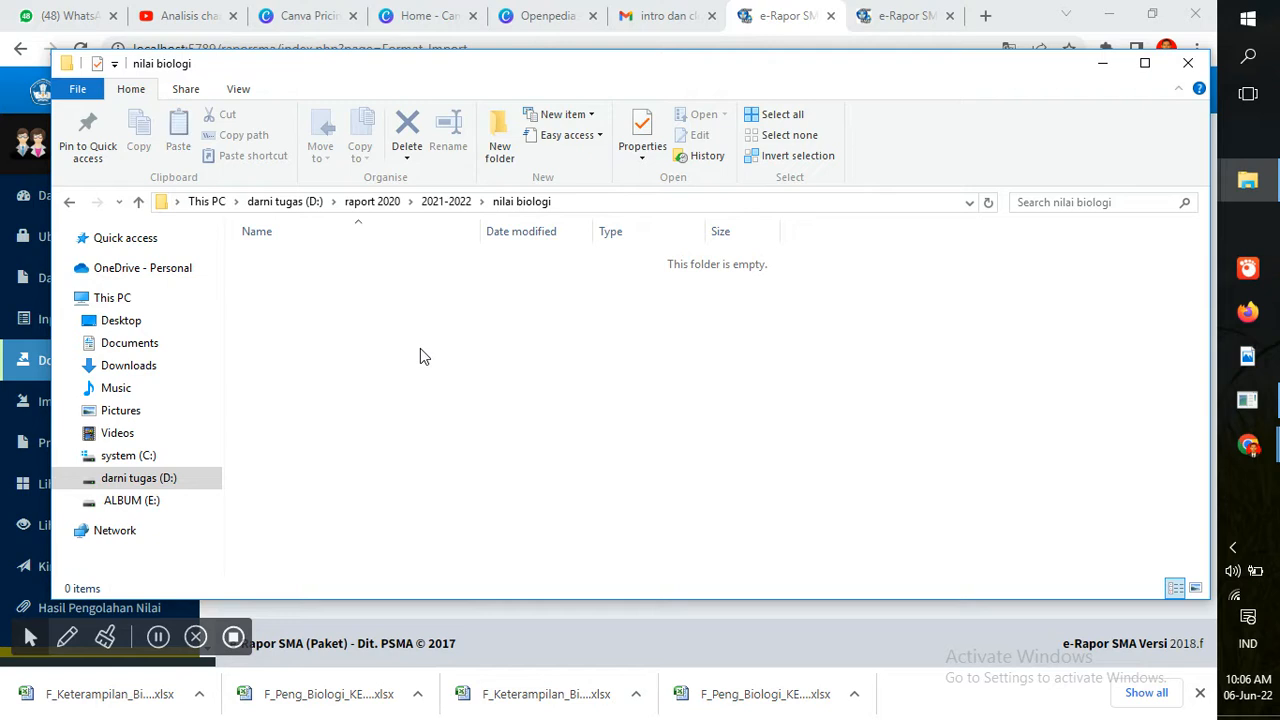
key("ctrl+v")
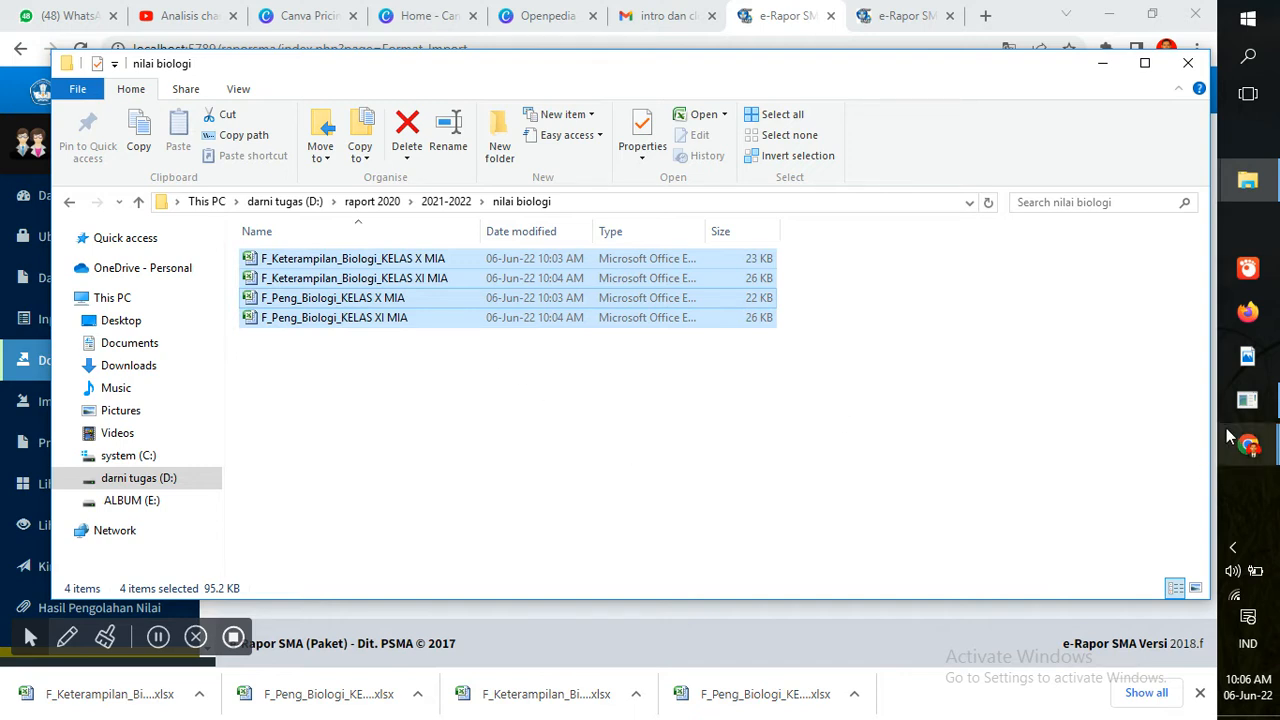
Open NILAI x MIA SMT2 in Word, minimize it, and reopen the nilai biologi folder
left_click(68, 203)
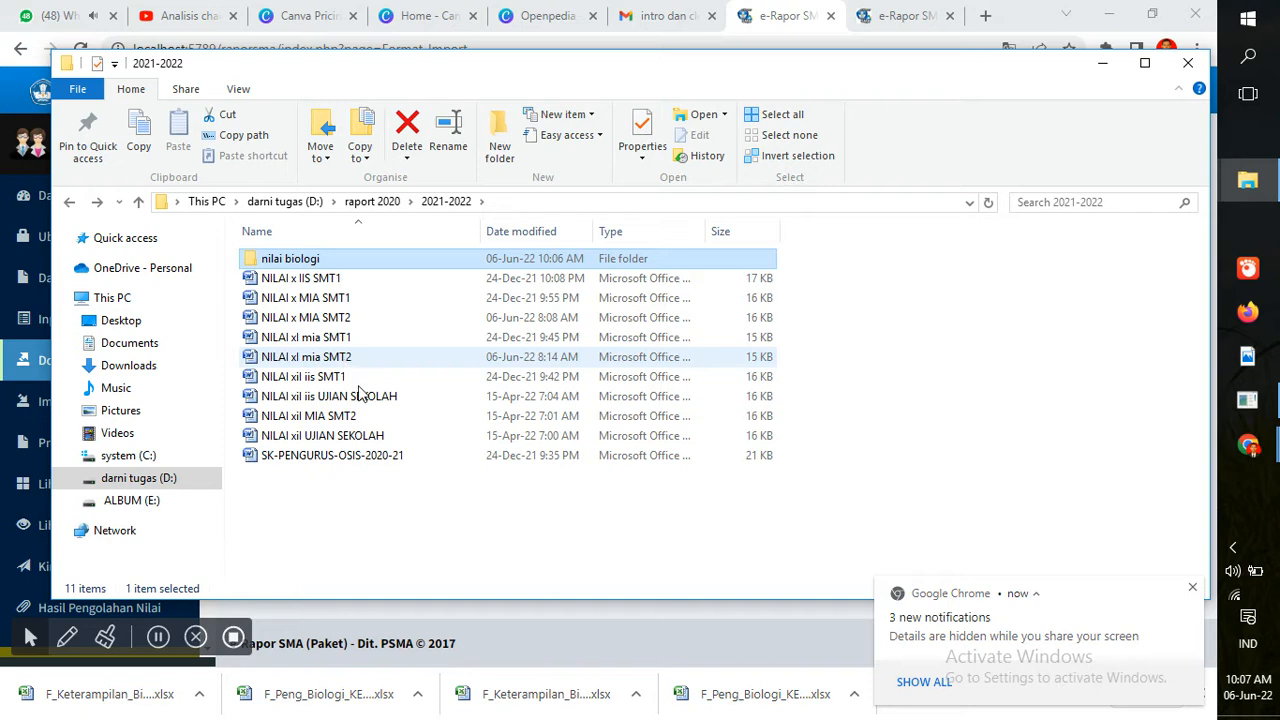
left_click(302, 322)
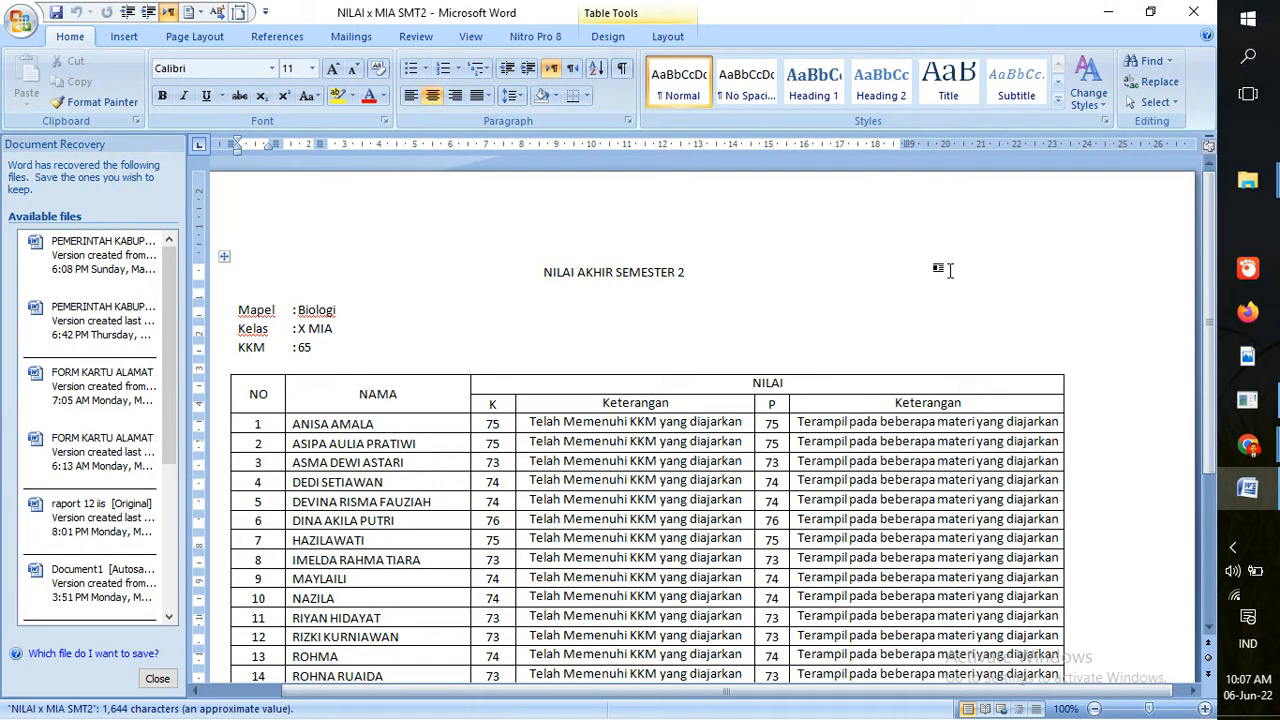
left_click(1108, 12)
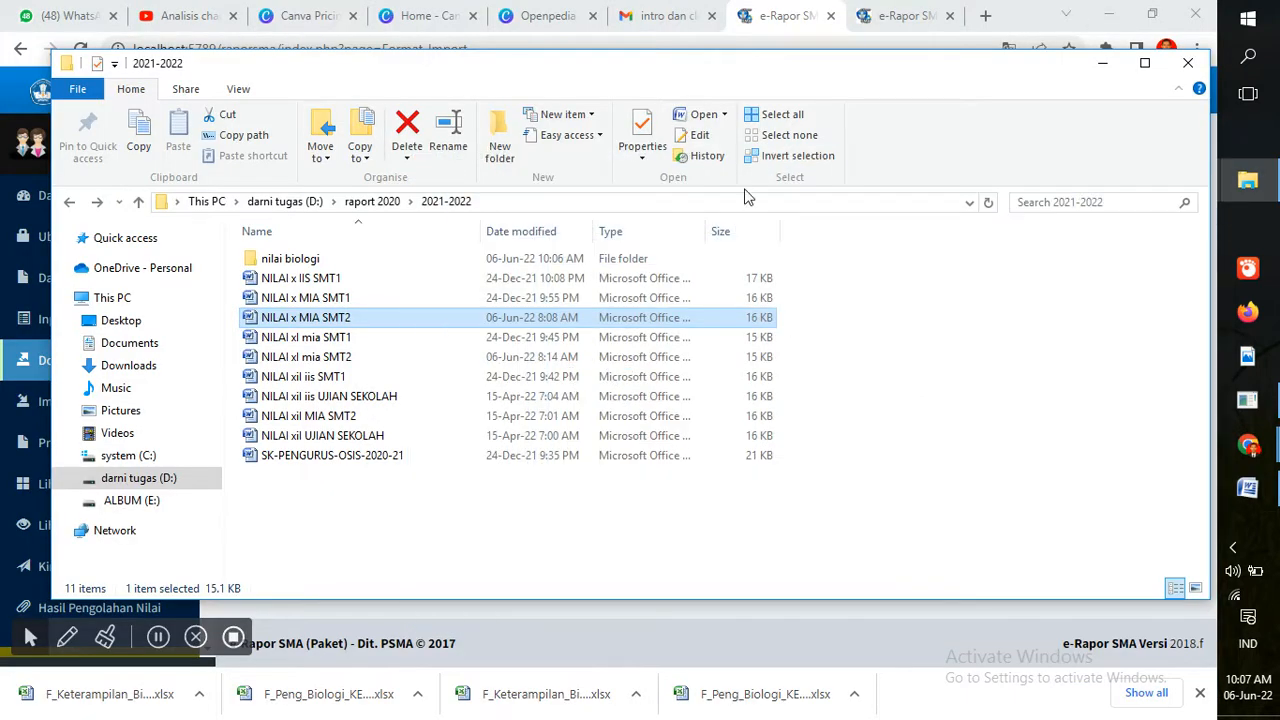
left_click(424, 258)
double_click(424, 258)
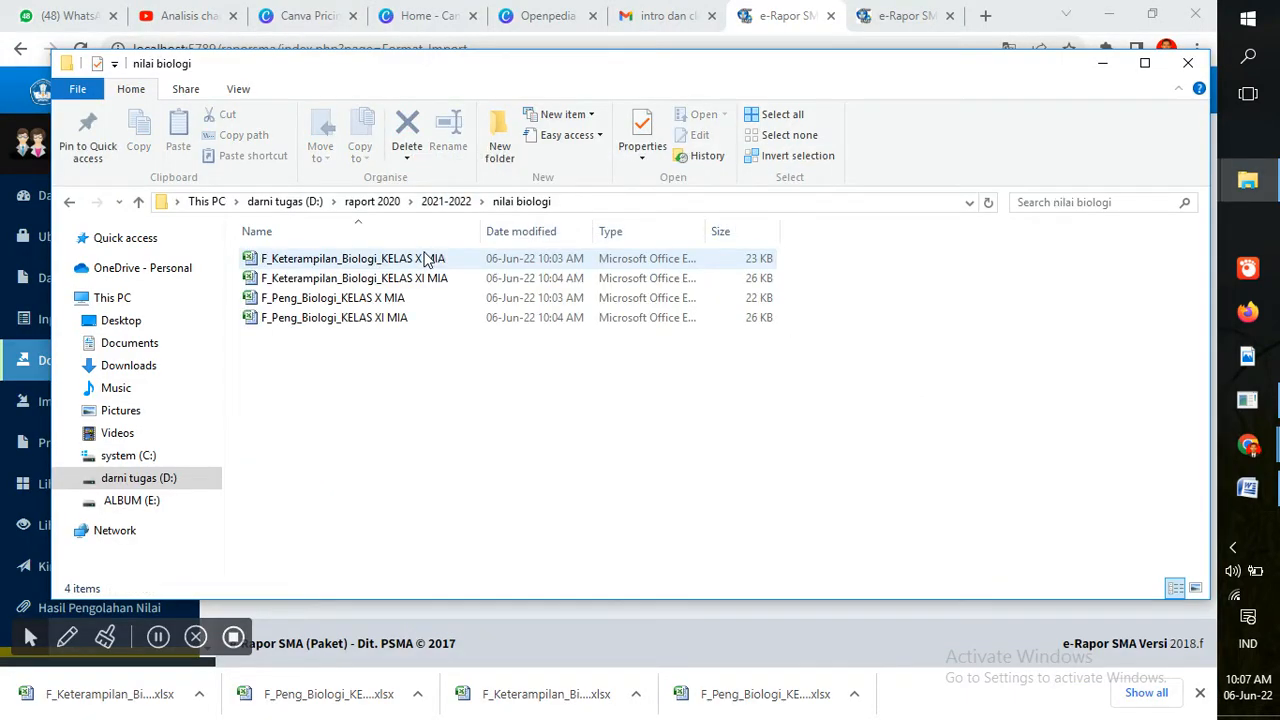
Open F_Peng_Biologi_KELAS X MIA, scan its Penilaian columns, then bring up the NILAI x MIA SMT2 document
double_click(398, 302)
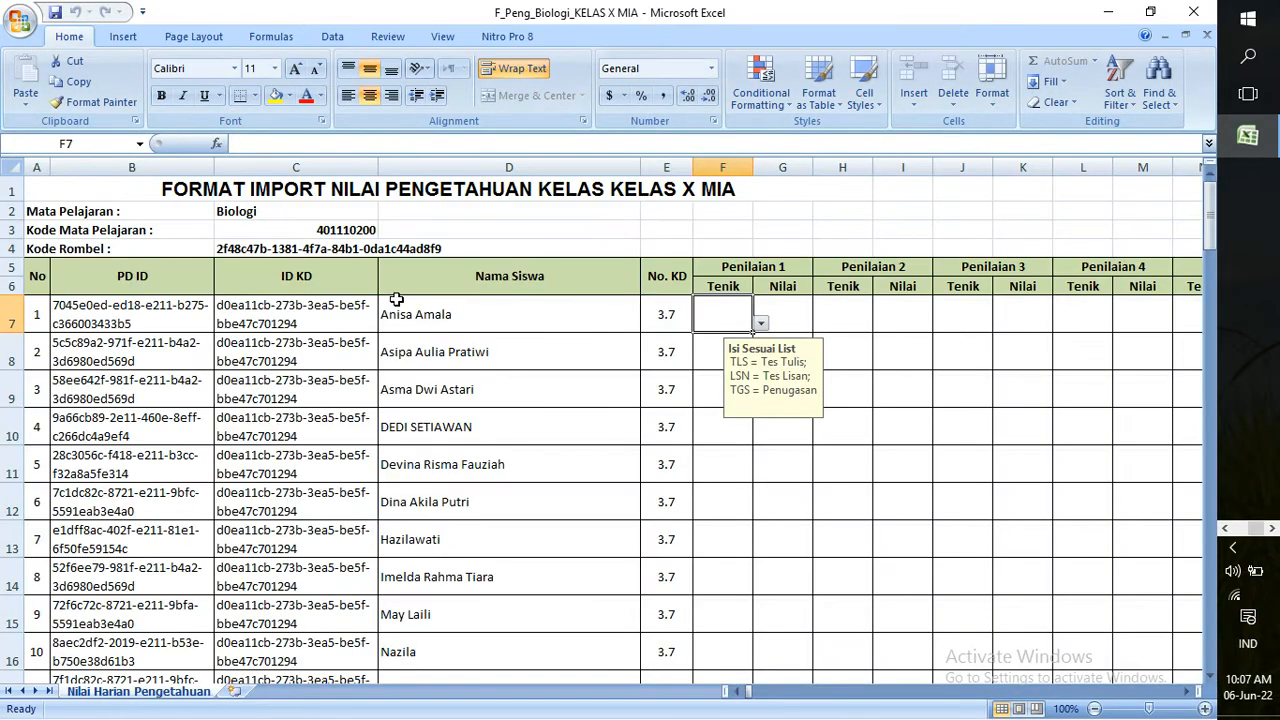
left_click_drag(1211, 230, 1220, 180)
left_click(1188, 698)
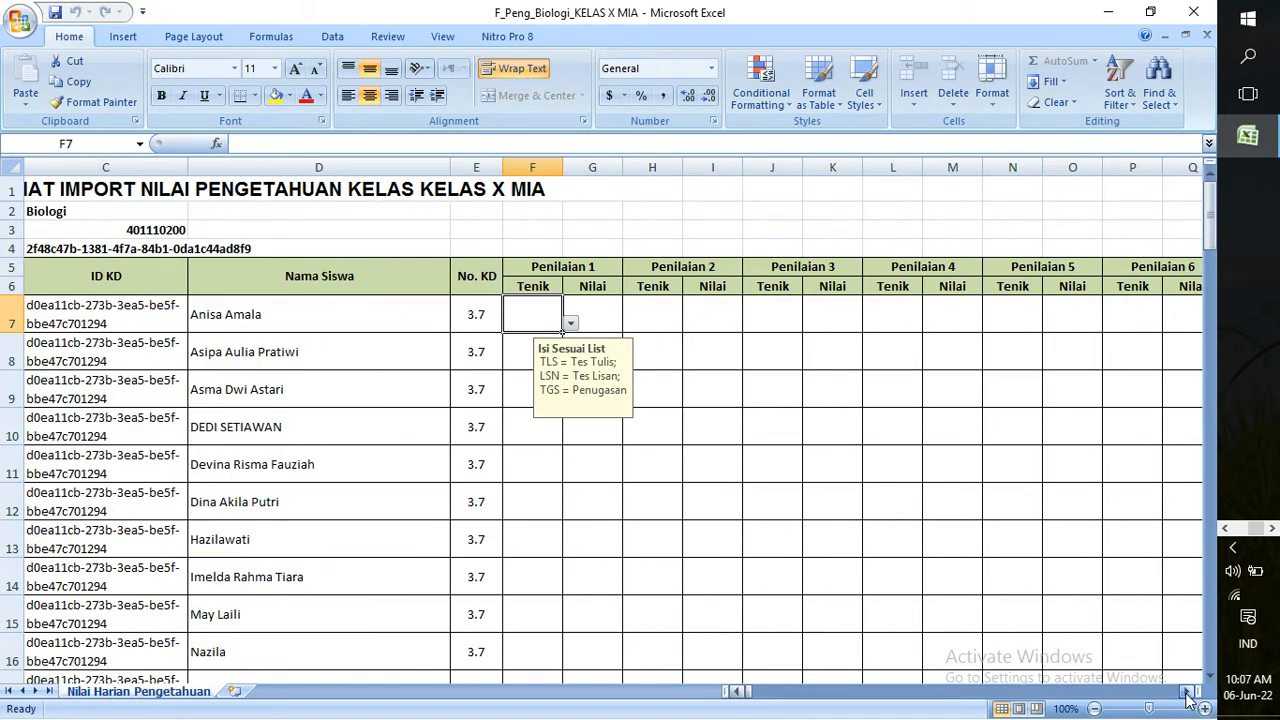
left_click(740, 694)
left_click(740, 694)
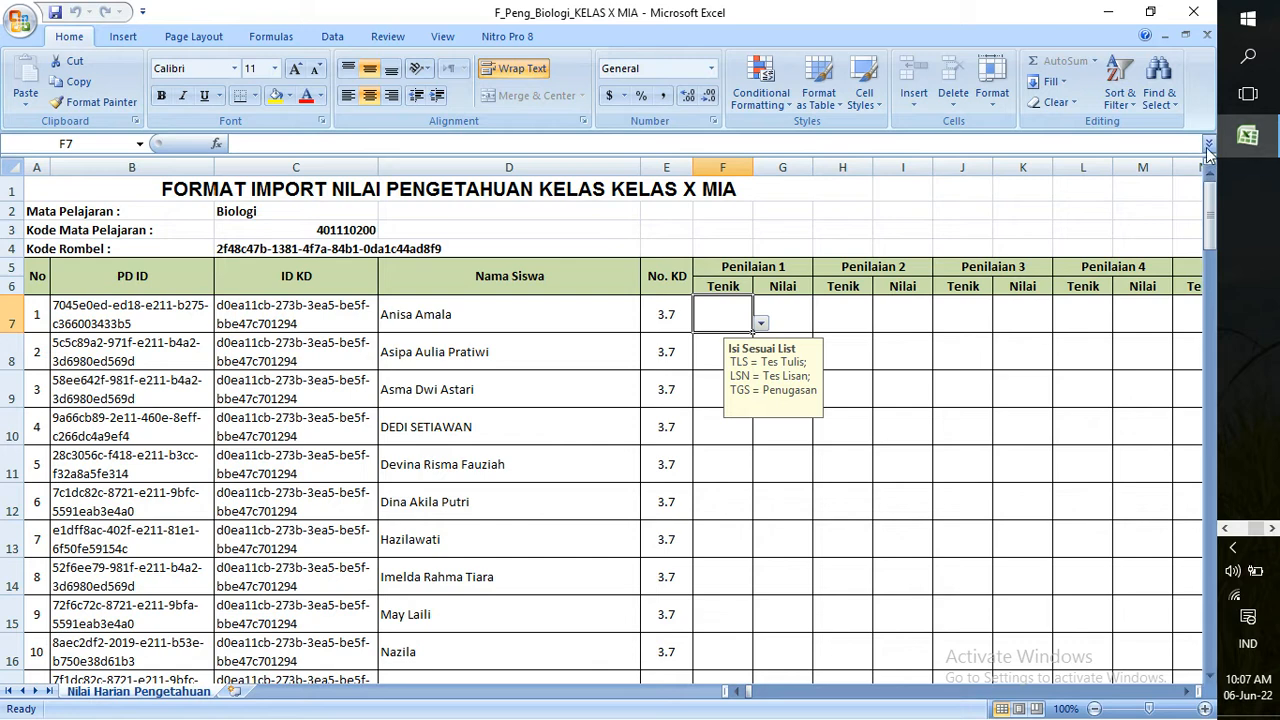
left_click(1226, 530)
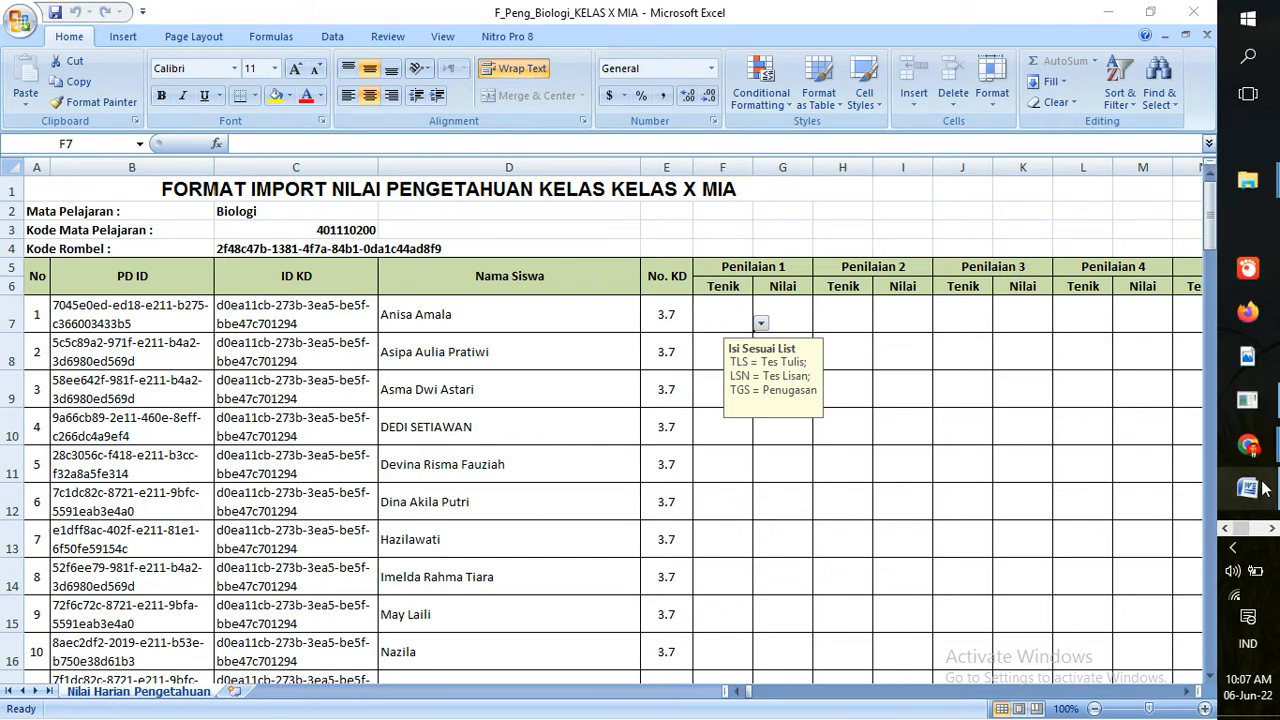
left_click(1265, 488)
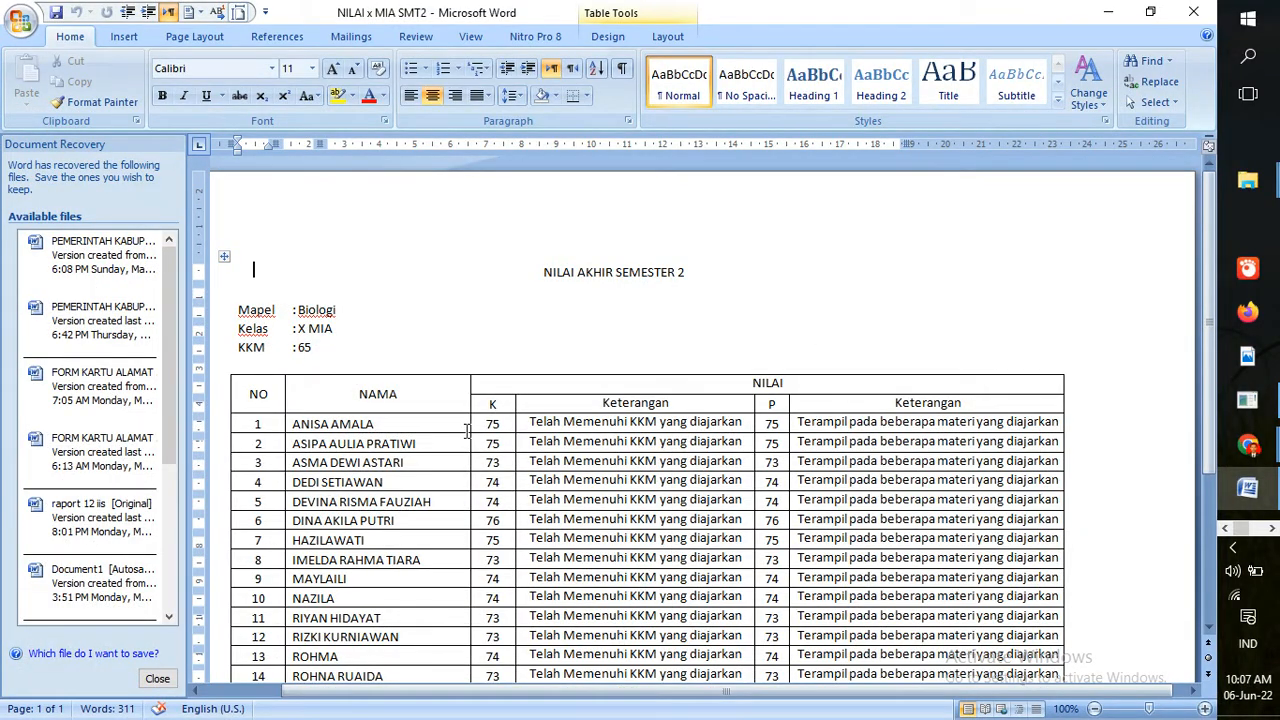
Copy the 18 K-column grades from the Word table and return to the F_Peng_Biologi workbook
mouse_move(485, 436)
left_mouse_down()
mouse_move(482, 716)
mouse_move(475, 528)
mouse_move(487, 512)
left_mouse_up()
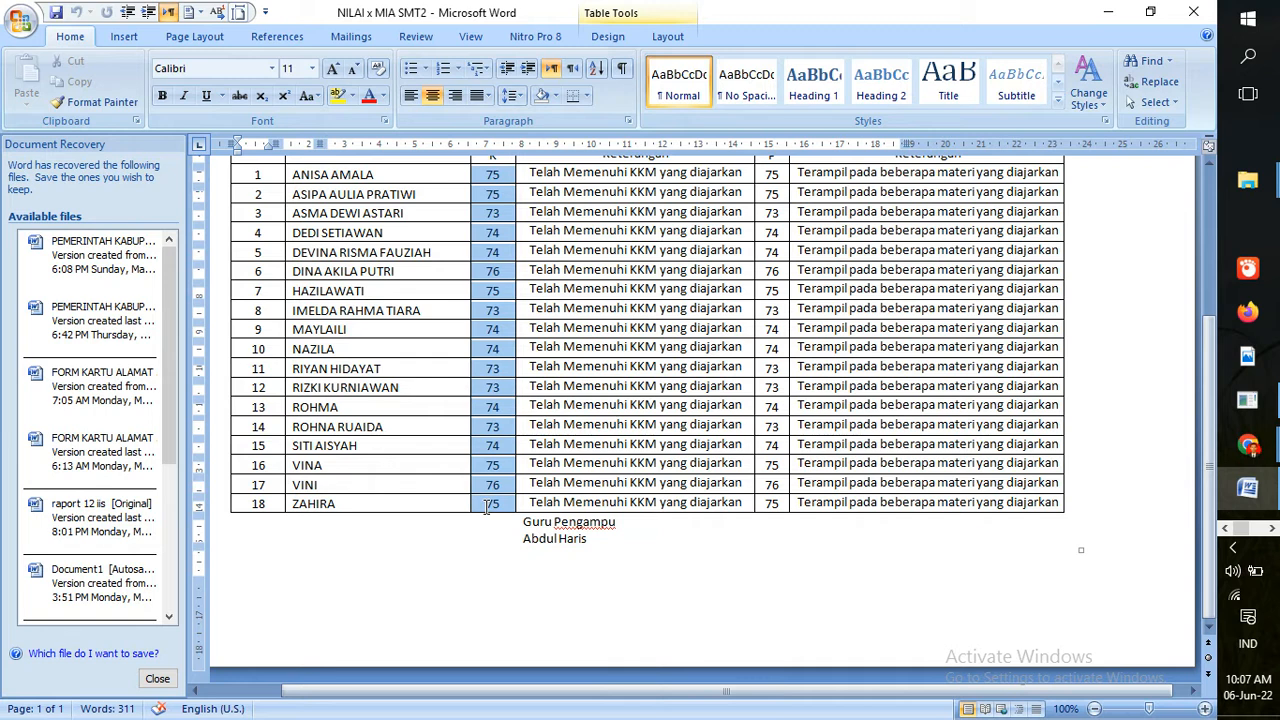
key("ctrl+c")
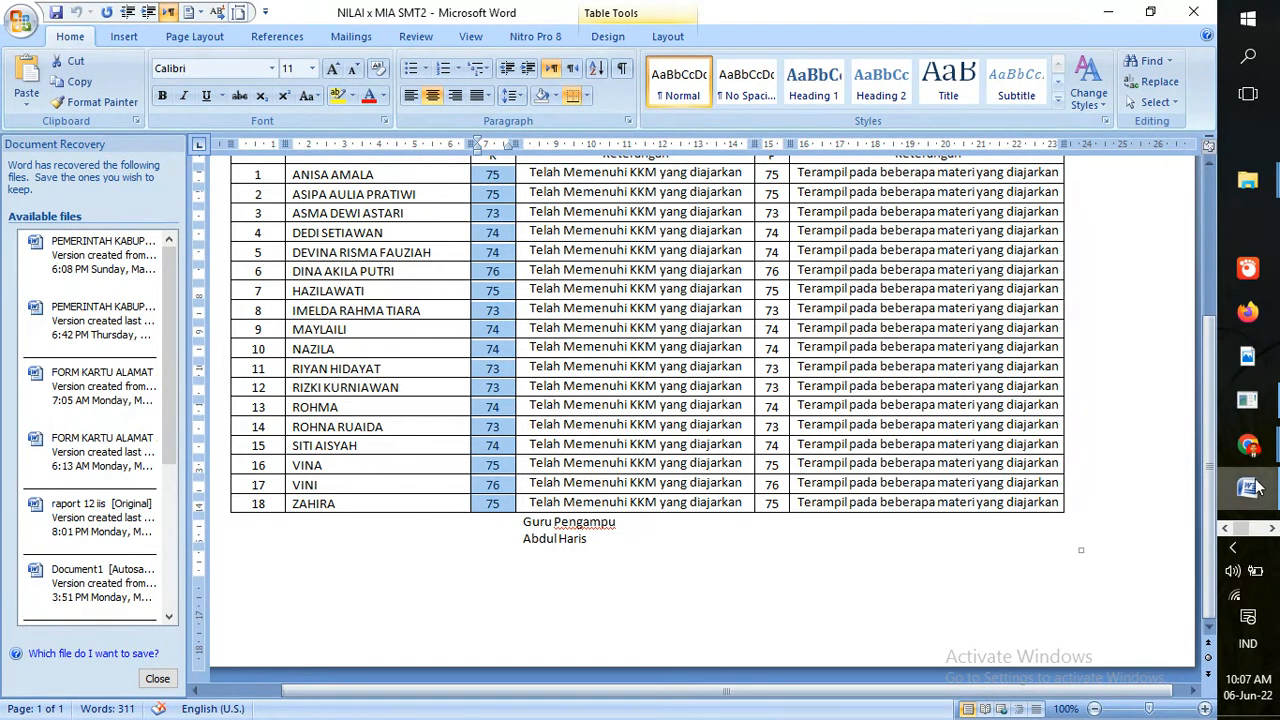
left_click(1271, 530)
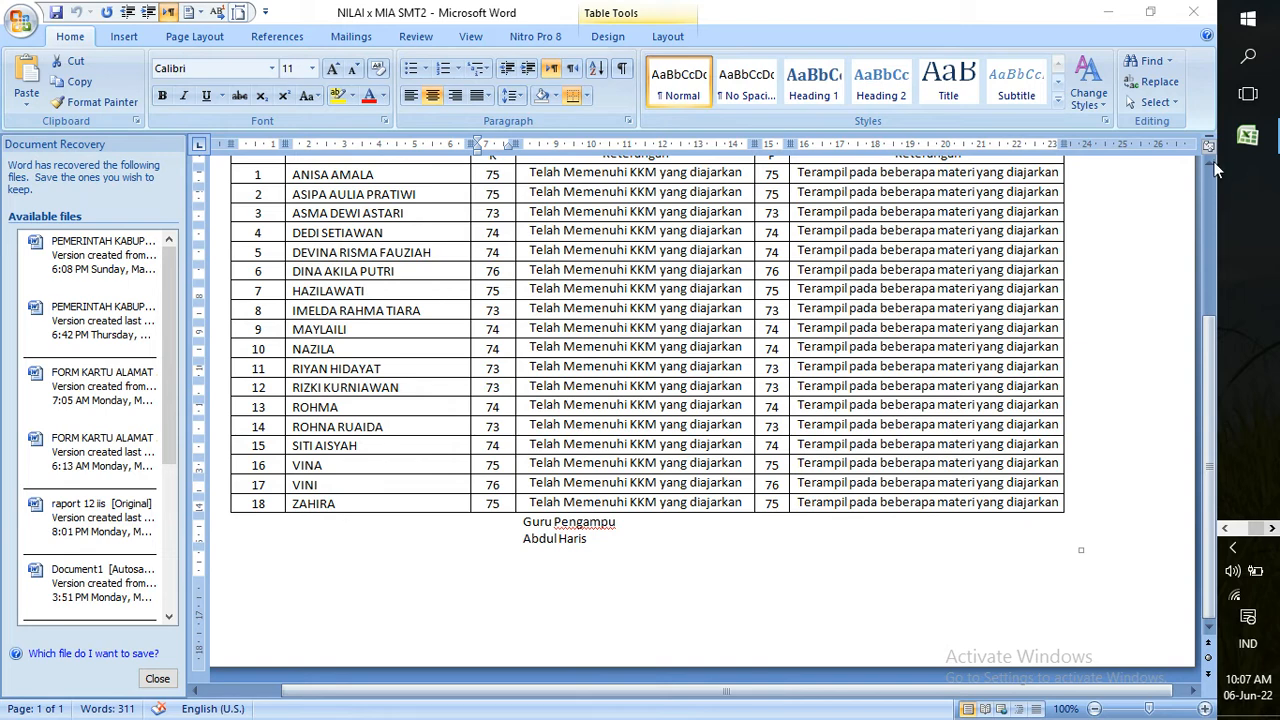
left_click(1247, 135)
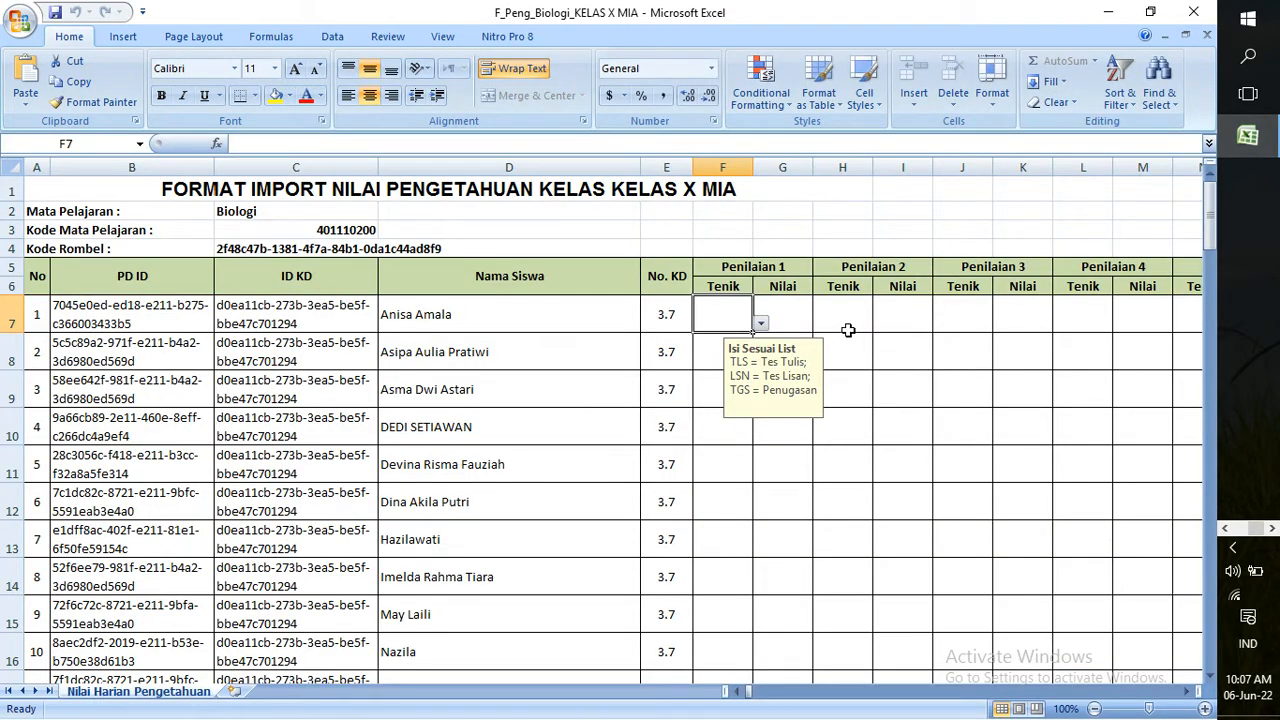
Paste the 18 grades into the Nilai column for KD 3.7, 3.8 and 3.9 (G7, G25, G43)
left_click(806, 319)
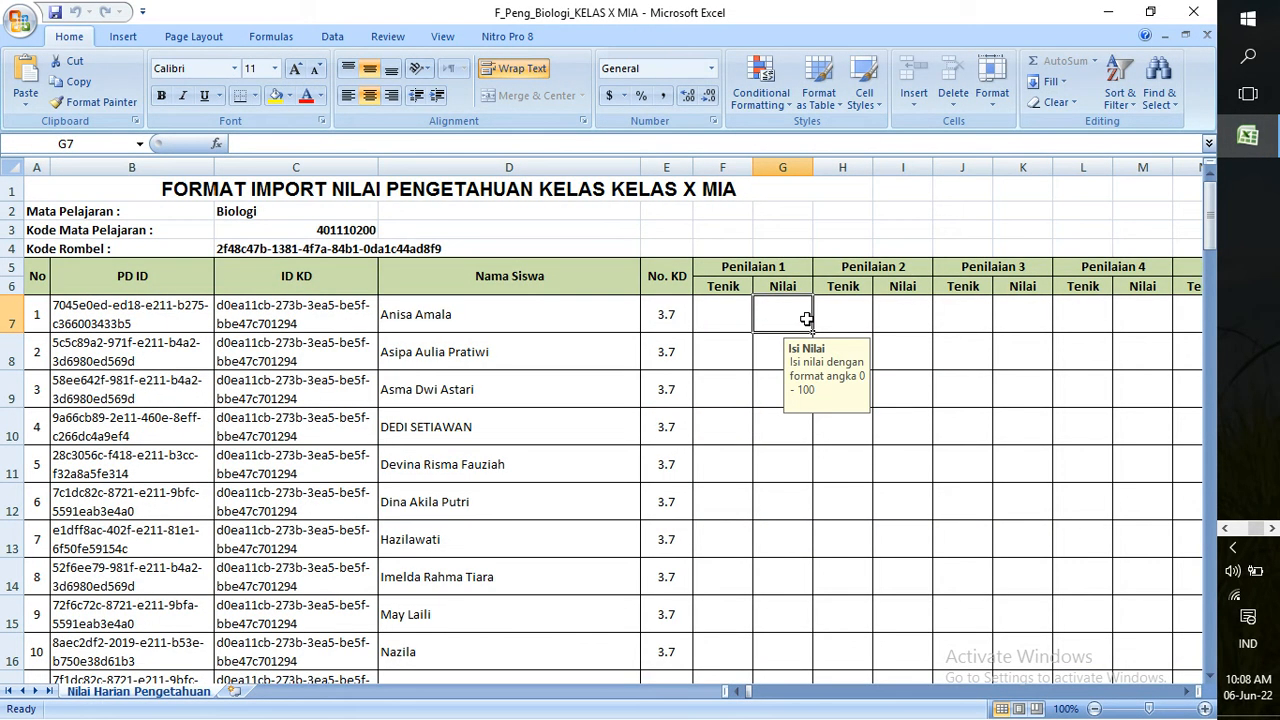
key("ctrl+v")
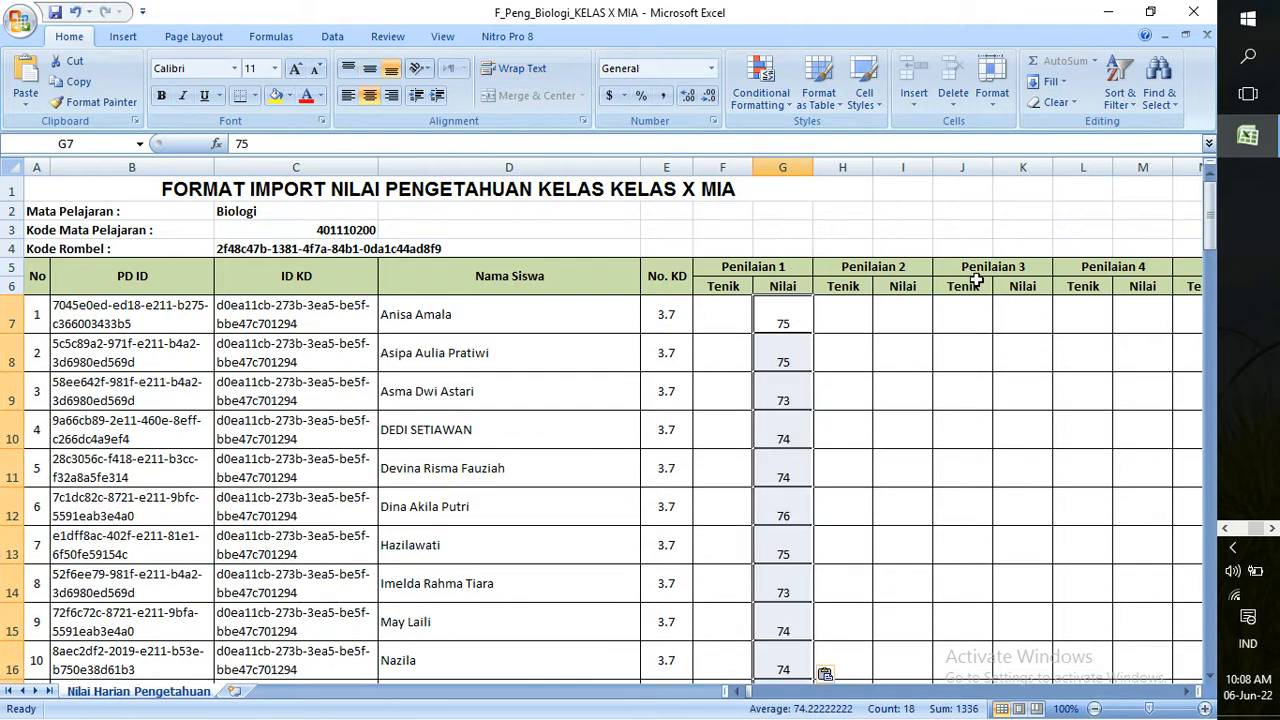
left_click_drag(1210, 244, 1180, 336)
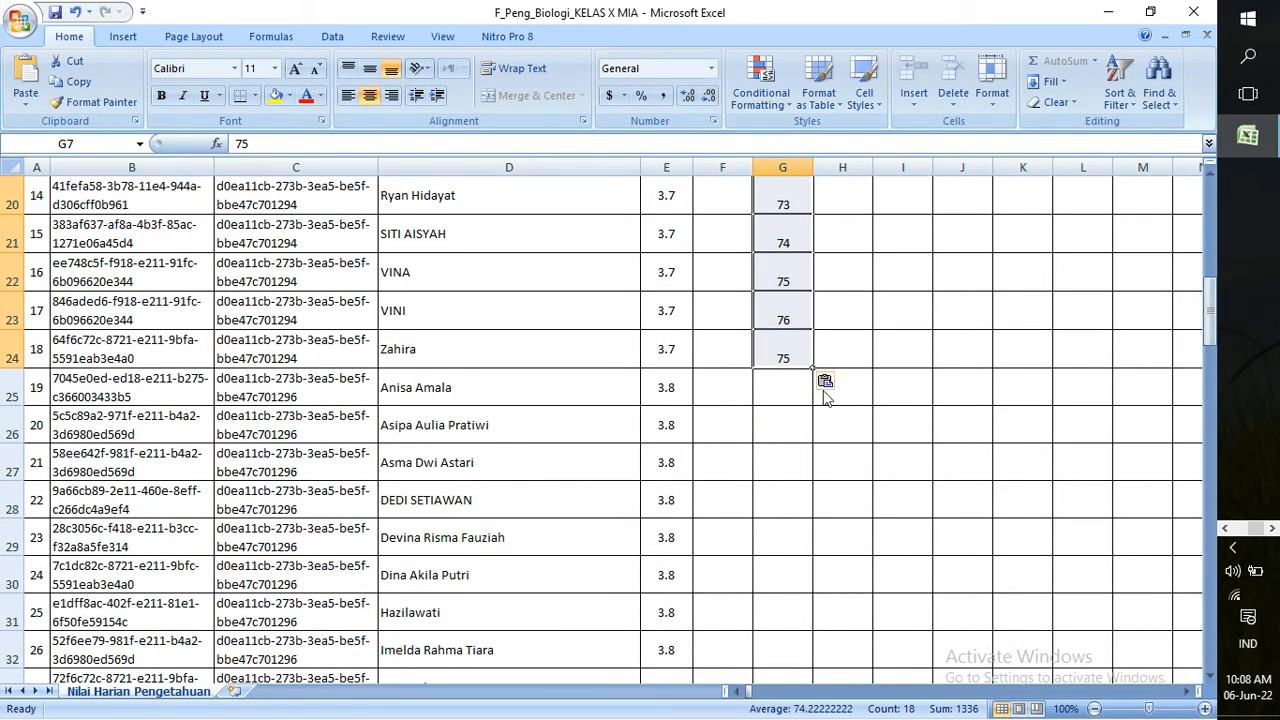
left_click(790, 401)
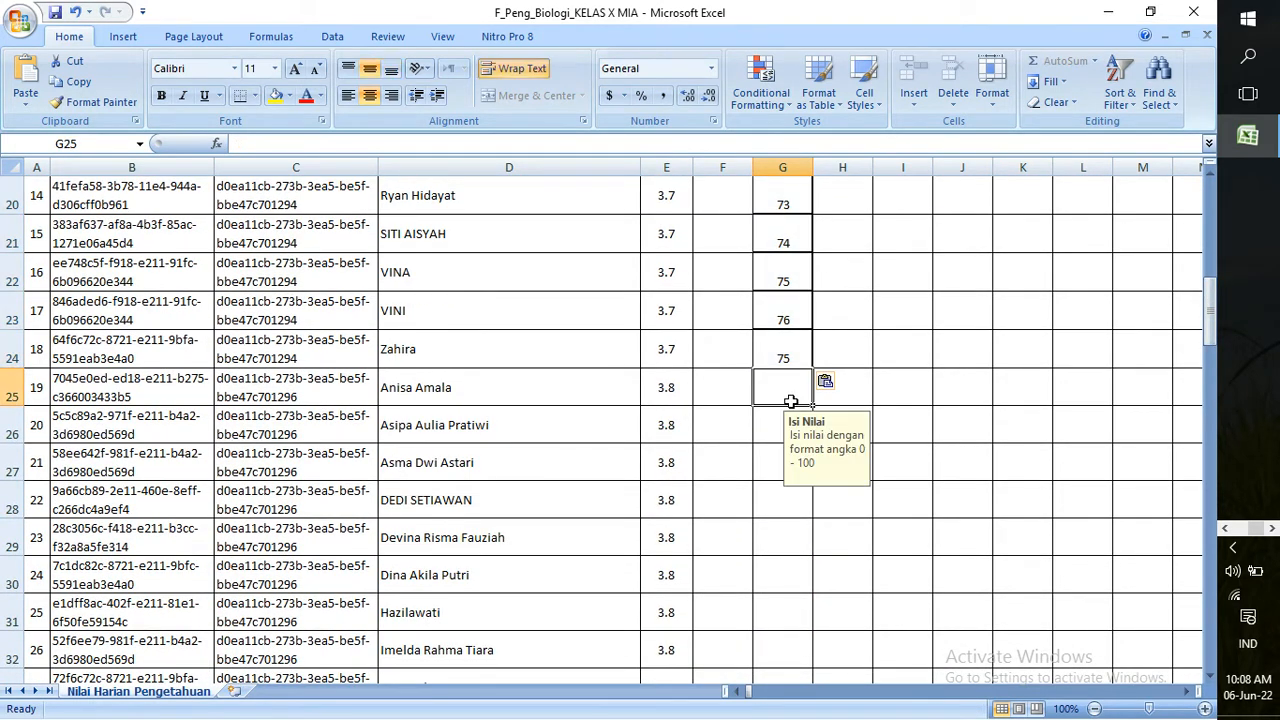
key("ctrl+v")
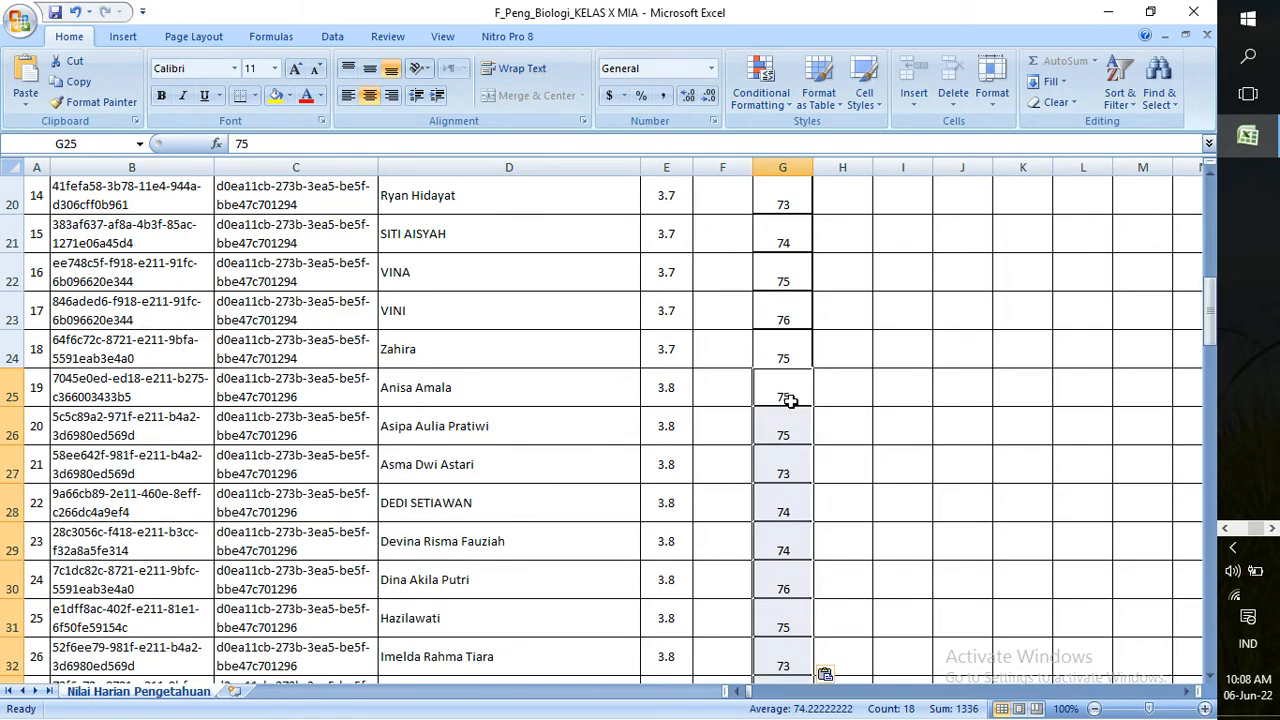
left_click_drag(1216, 325, 1210, 410)
left_click(778, 444)
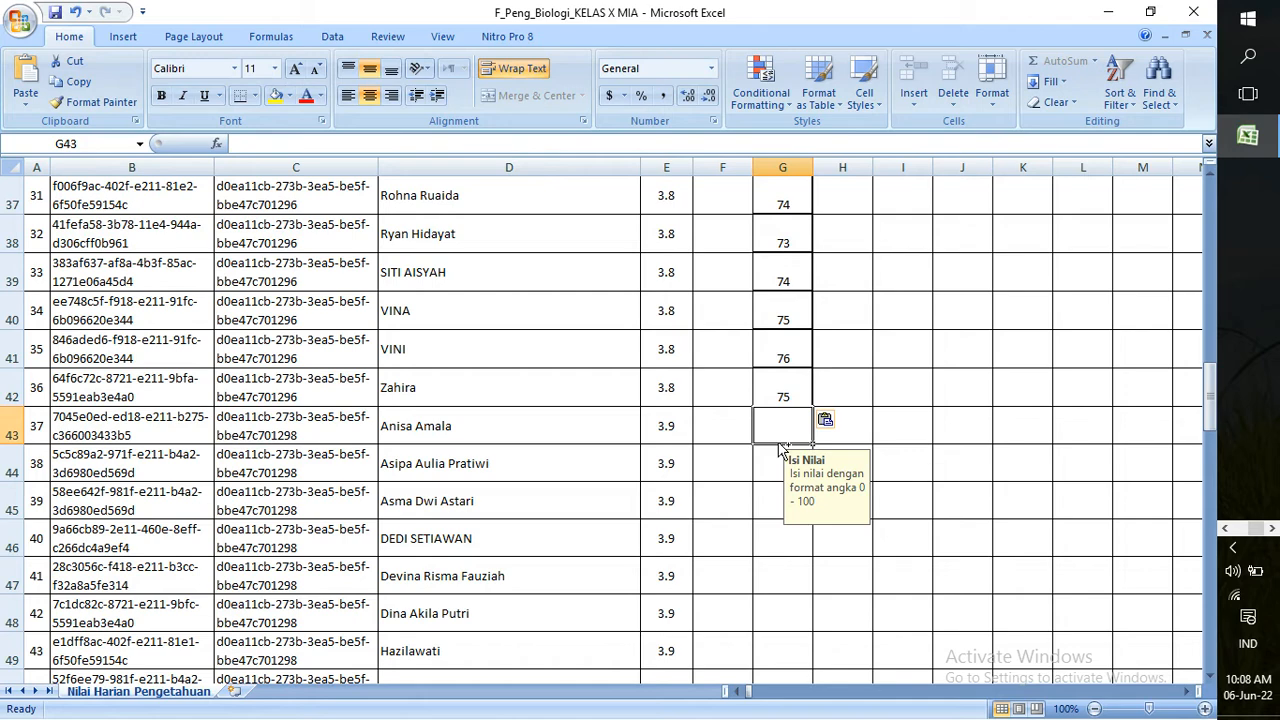
key("ctrl+v")
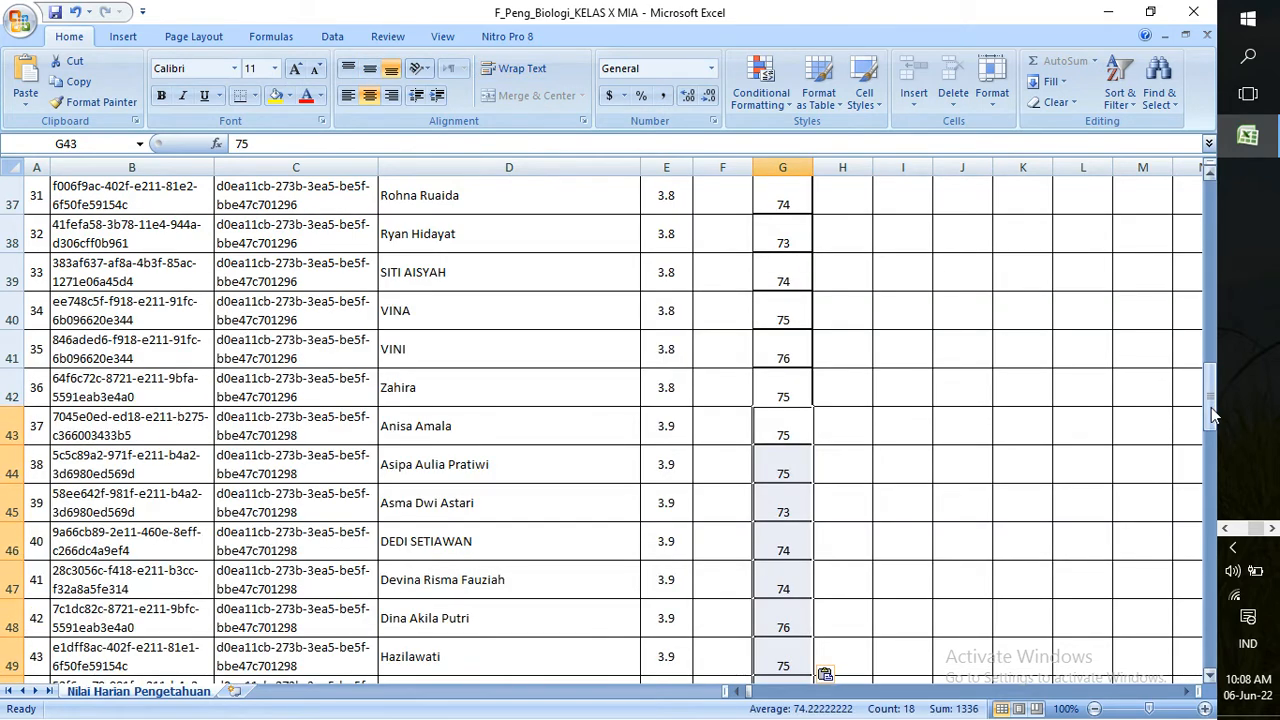
Paste the same grades into the KD 3.10 and 3.11 Nilai blocks at G61 and G79
left_click_drag(1211, 407, 1223, 485)
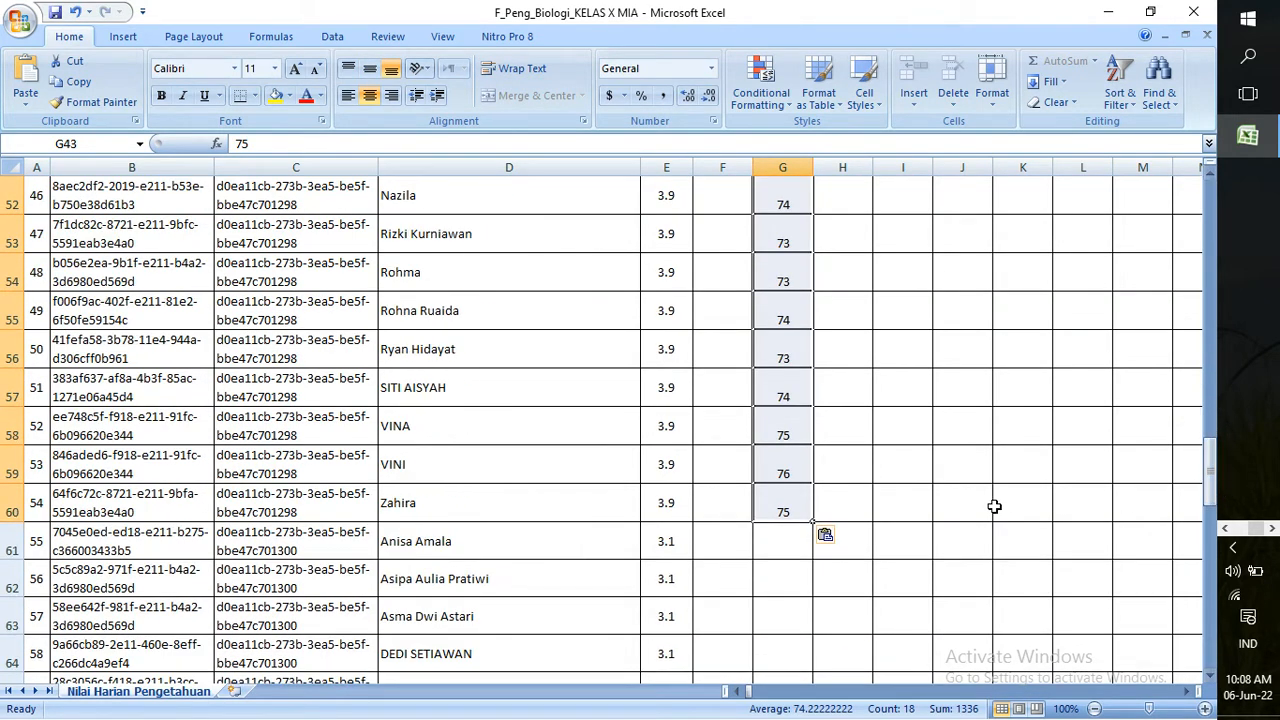
left_click(806, 553)
key("ctrl+v")
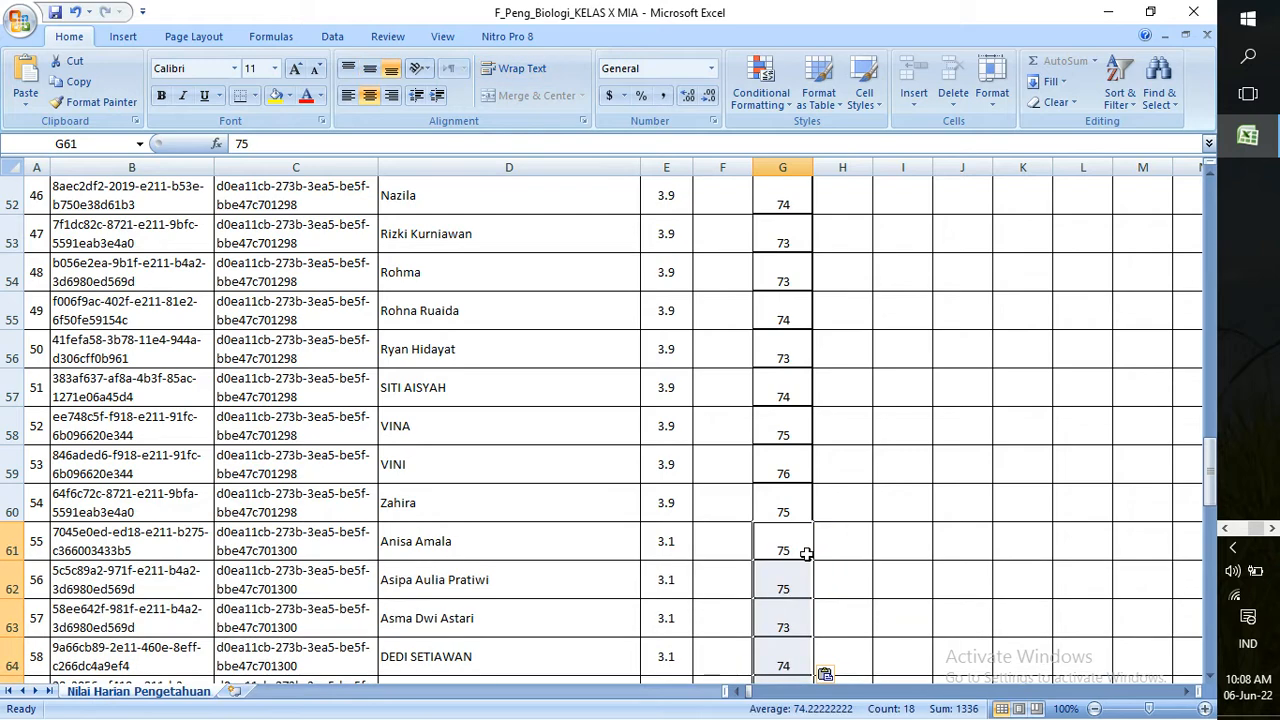
left_click_drag(1200, 508, 1196, 603)
left_click(770, 399)
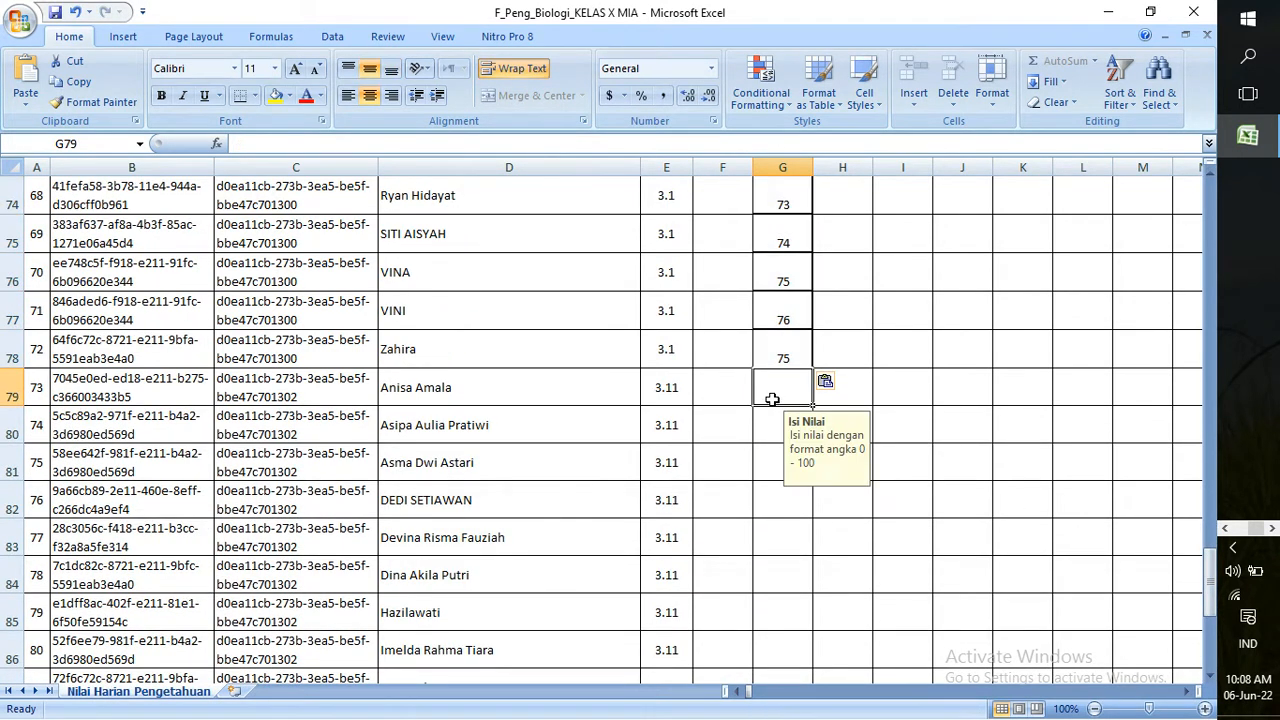
key("ctrl+v")
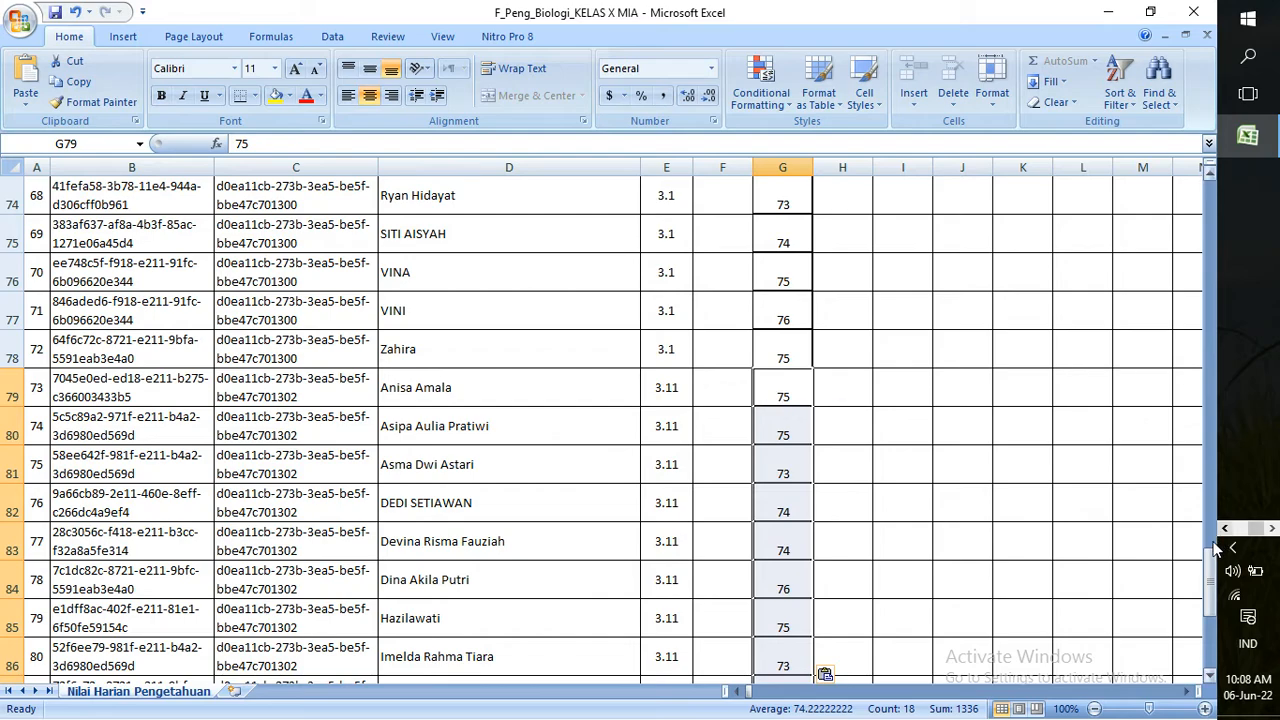
left_click_drag(1212, 563, 1213, 215)
Set Teknik to TLS in F7 and fill it down the KD 3.7 rows to F24
left_click(743, 306)
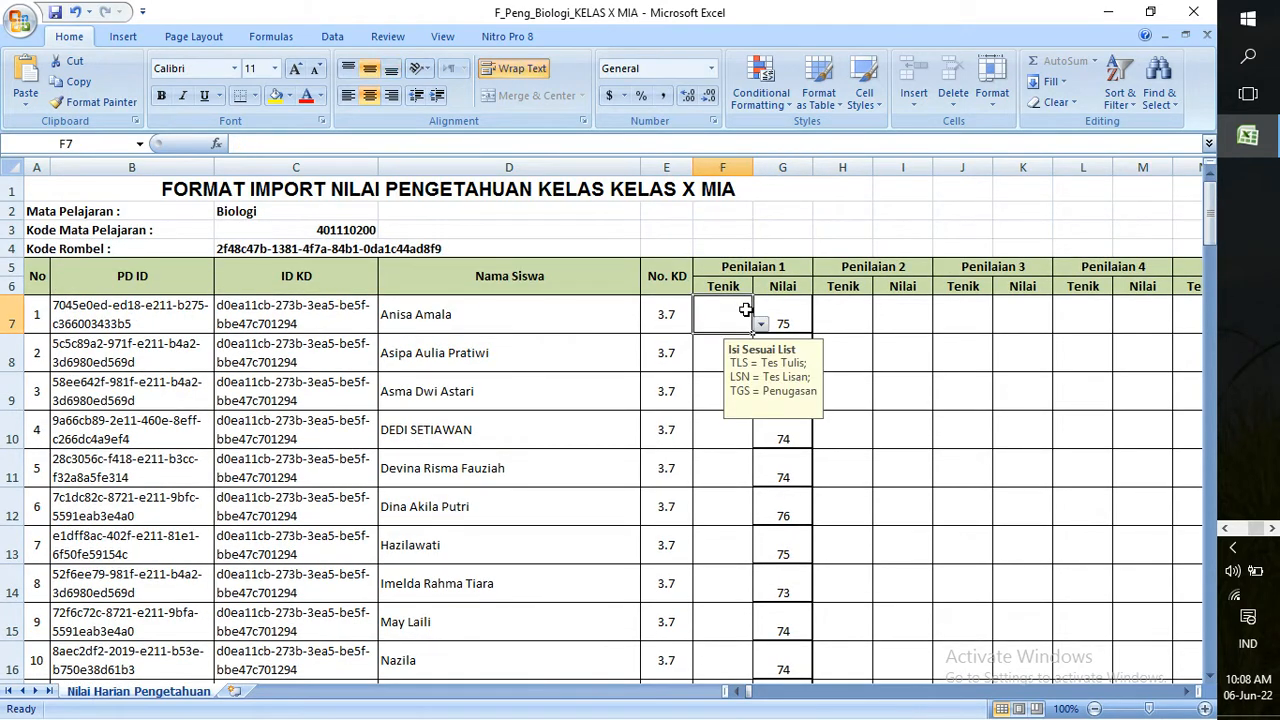
left_click(760, 325)
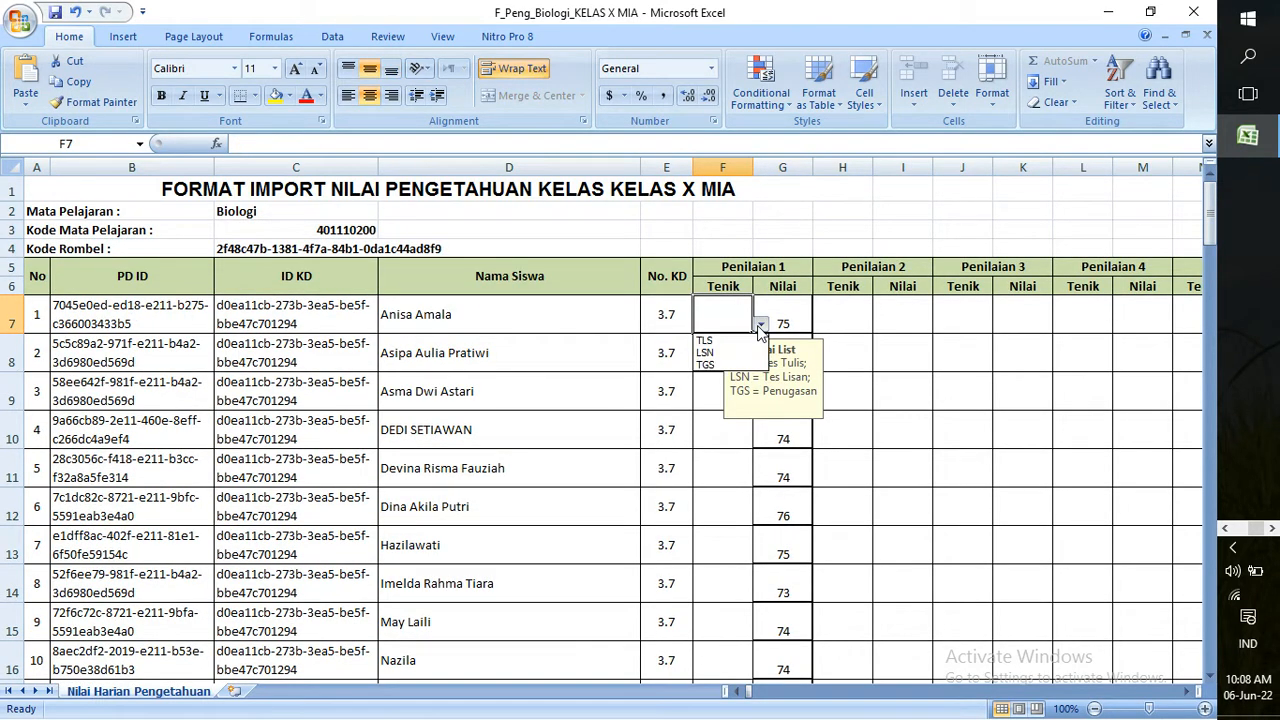
left_click(706, 341)
left_click_drag(752, 331, 712, 545)
Set Teknik to TGS in F25 and fill it down through row 78
left_click(721, 593)
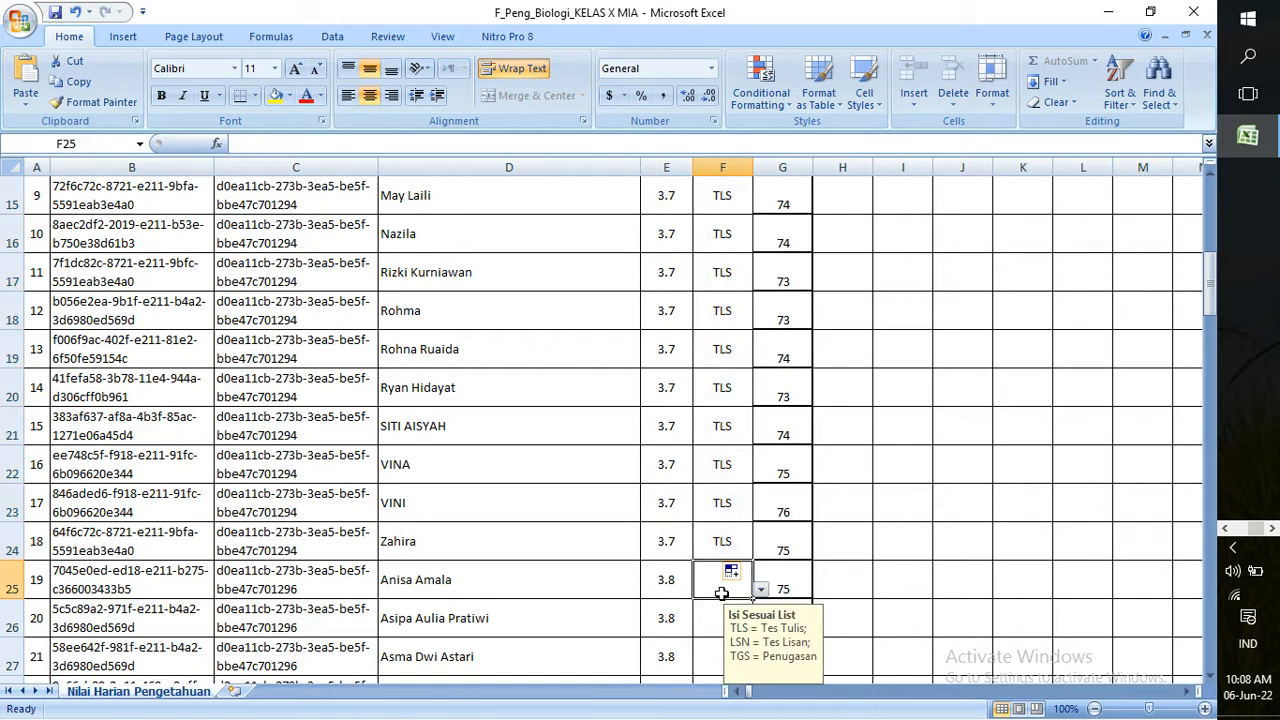
left_click(760, 591)
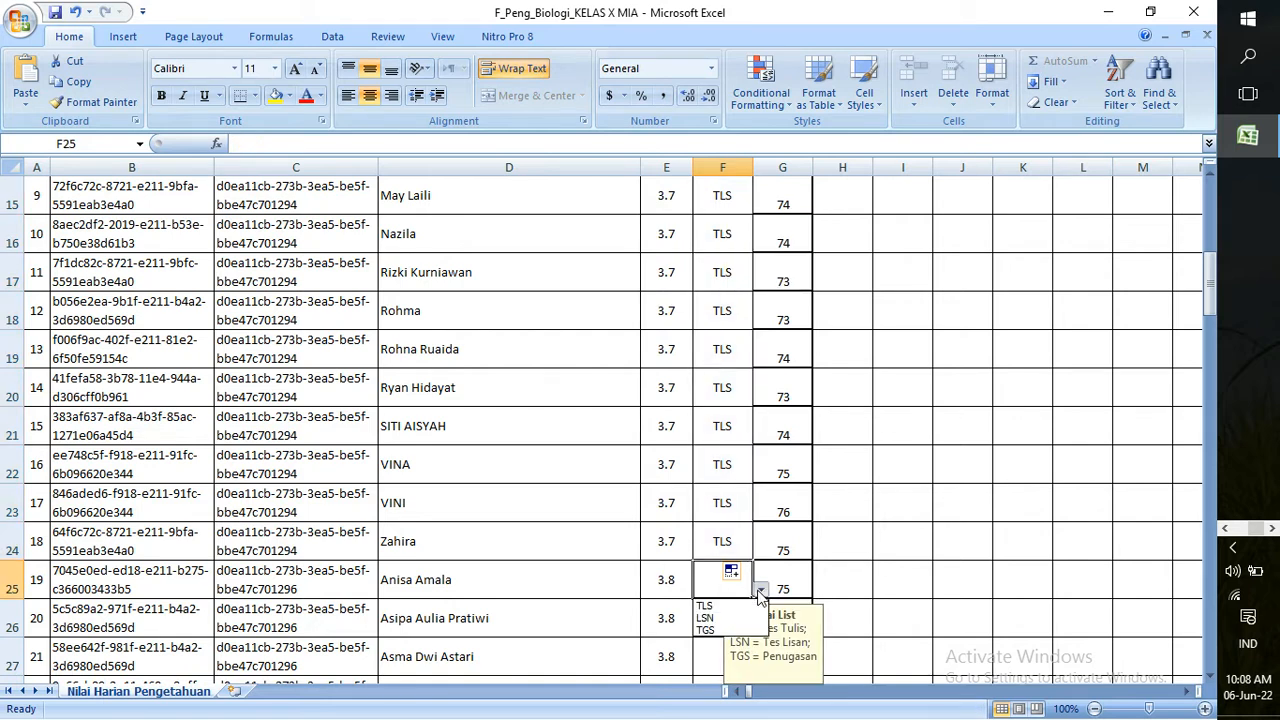
left_click(727, 630)
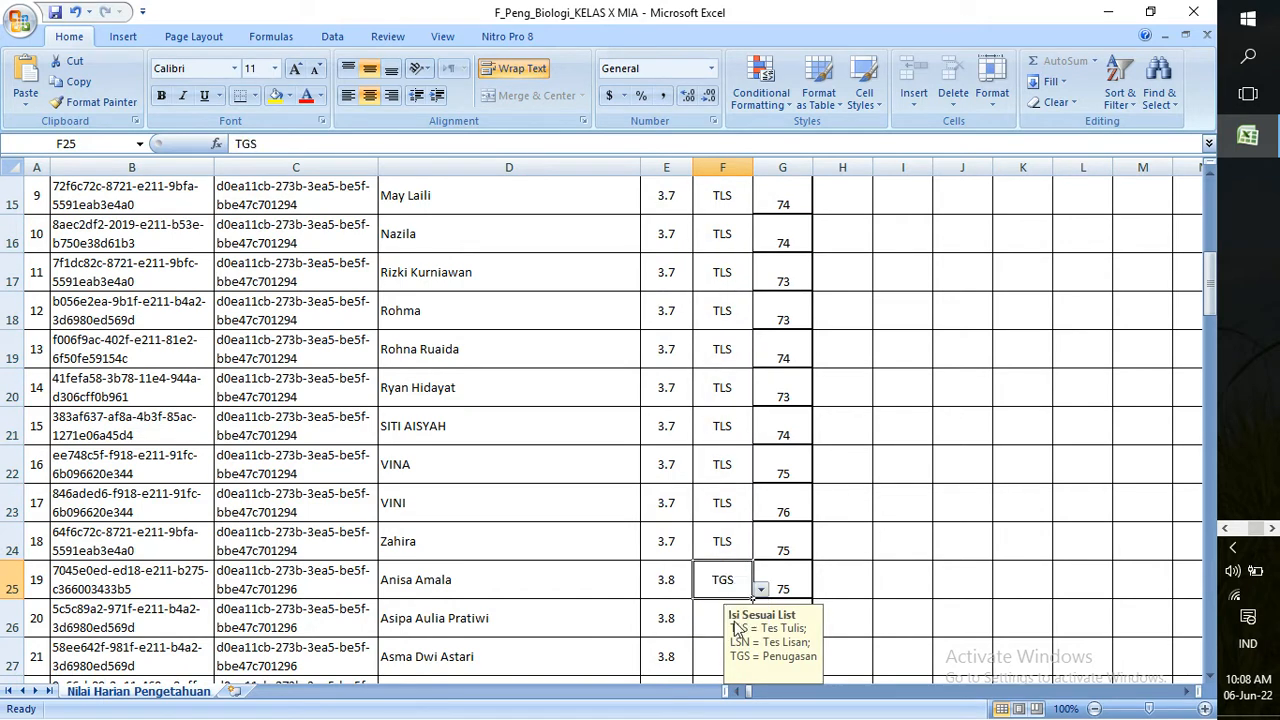
left_click_drag(757, 597, 717, 291)
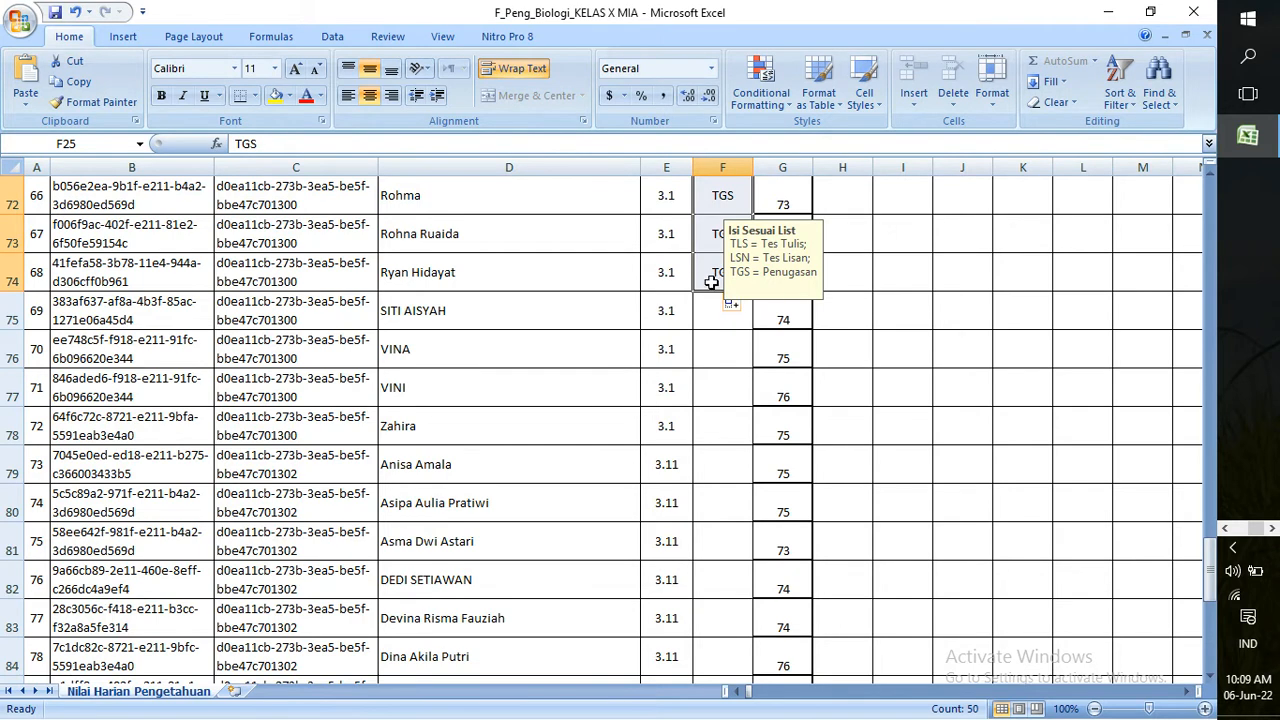
left_click(716, 303)
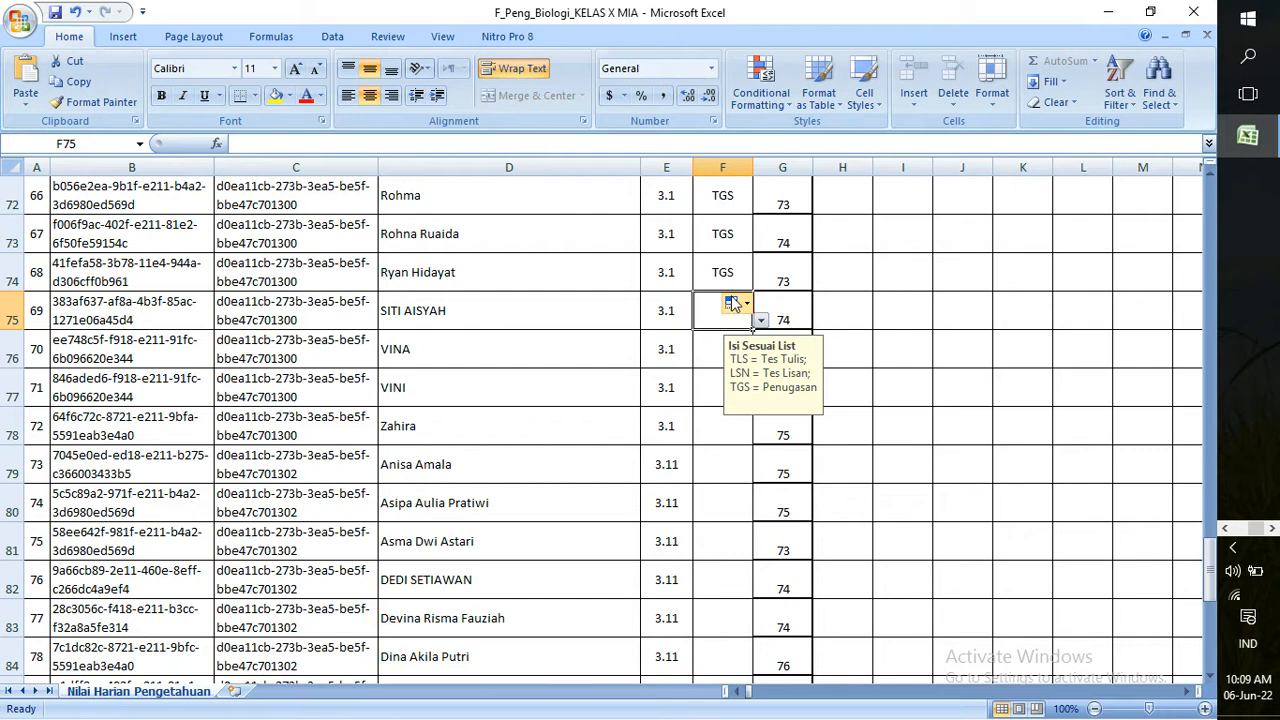
left_click(730, 278)
left_click_drag(750, 289, 745, 430)
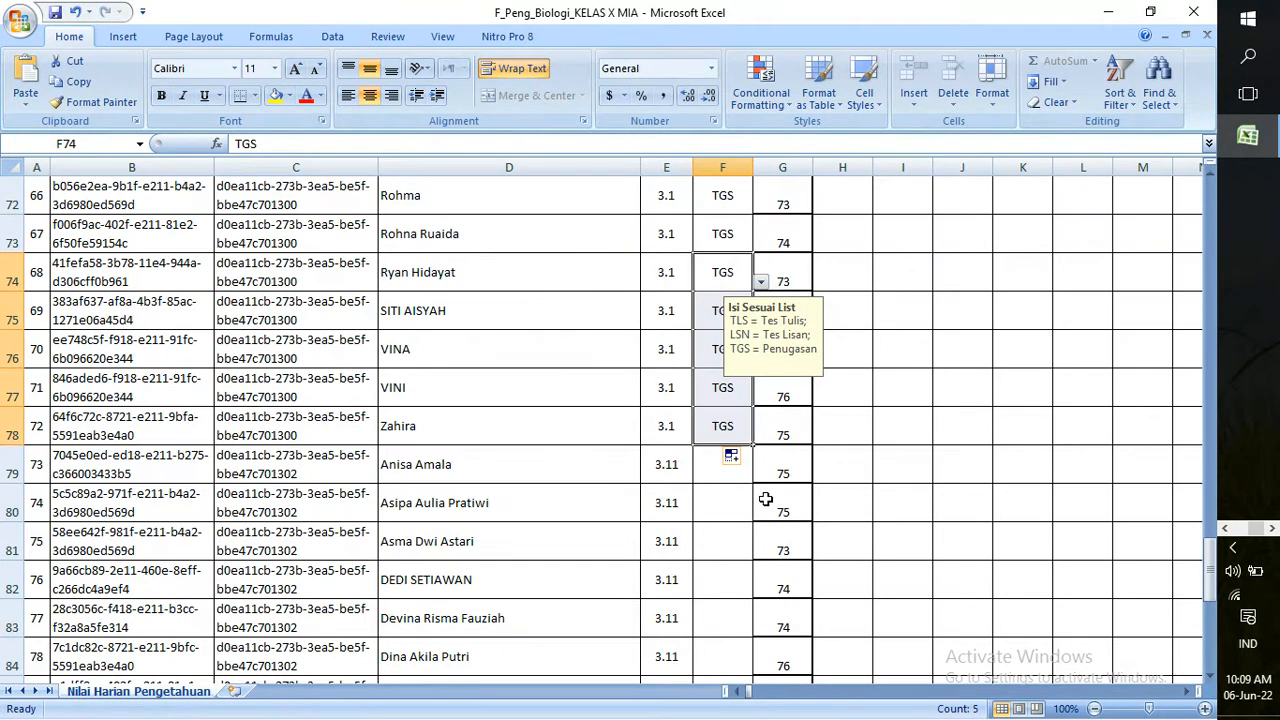
Set Teknik to TLS in F79 and fill it down the KD 3.11 rows to F96
left_click(722, 475)
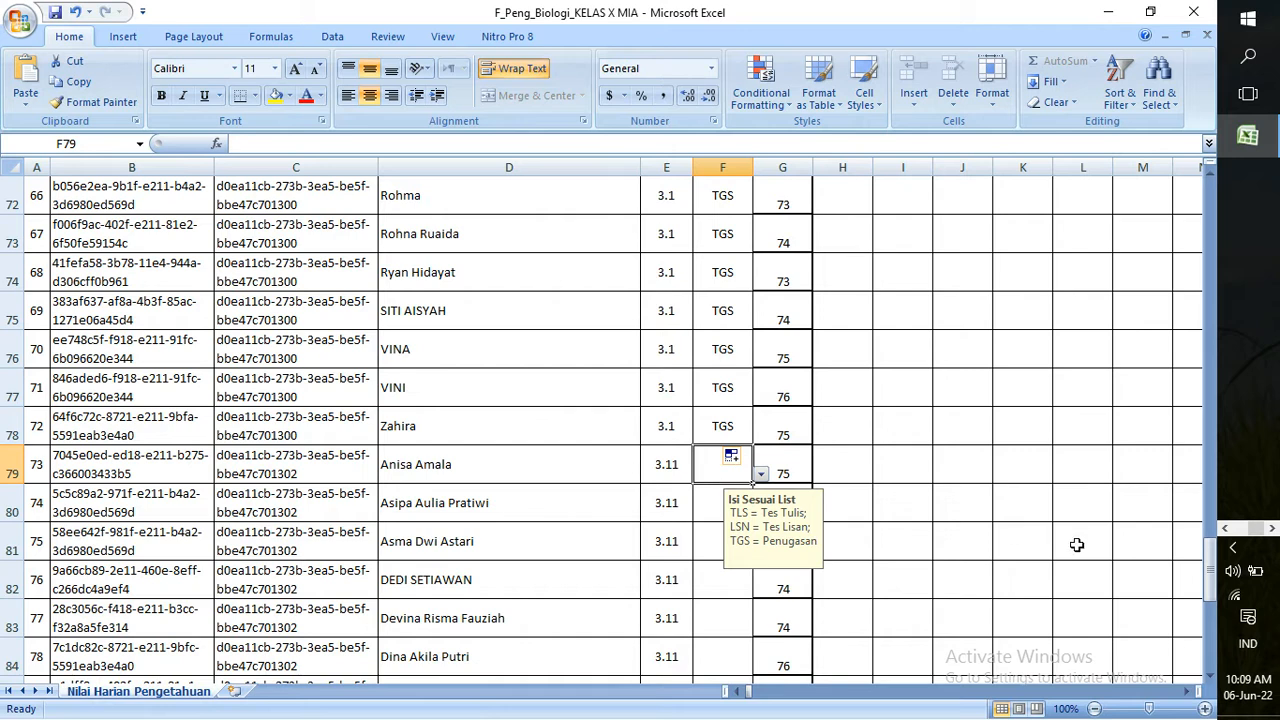
scroll(1212, 572, "down", 1)
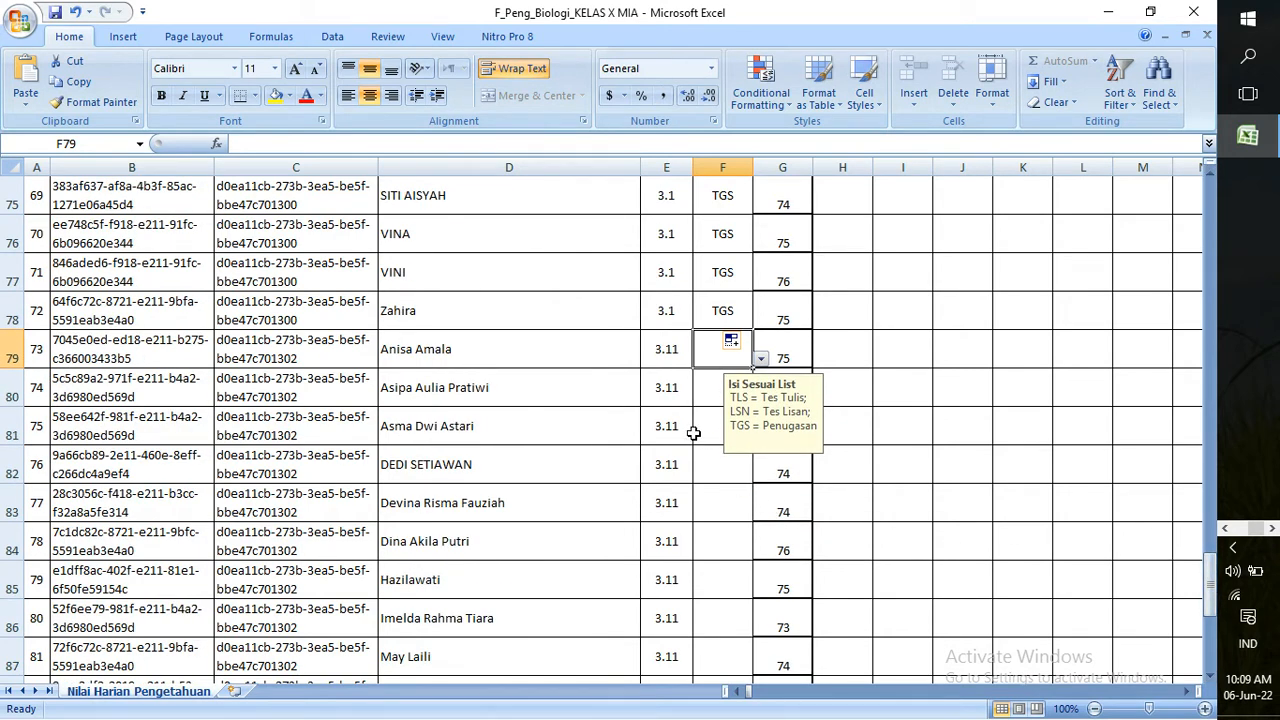
left_click(761, 359)
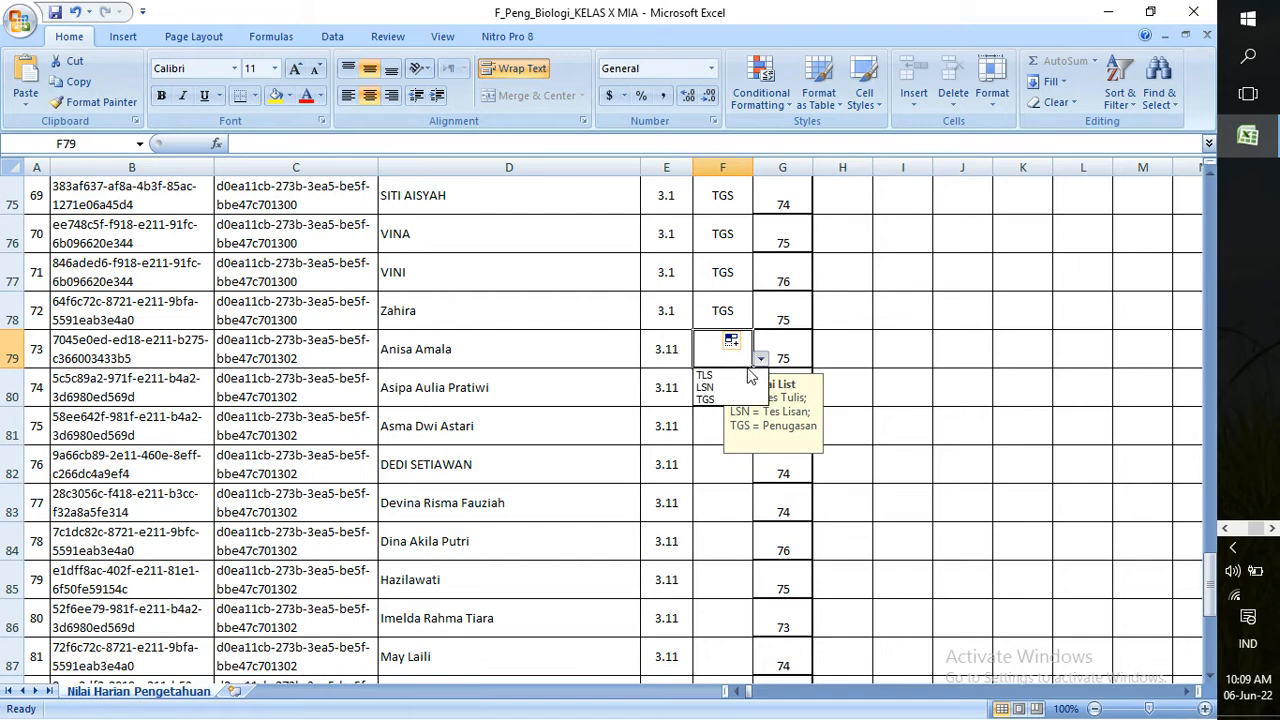
left_click(739, 377)
left_click_drag(753, 370, 740, 626)
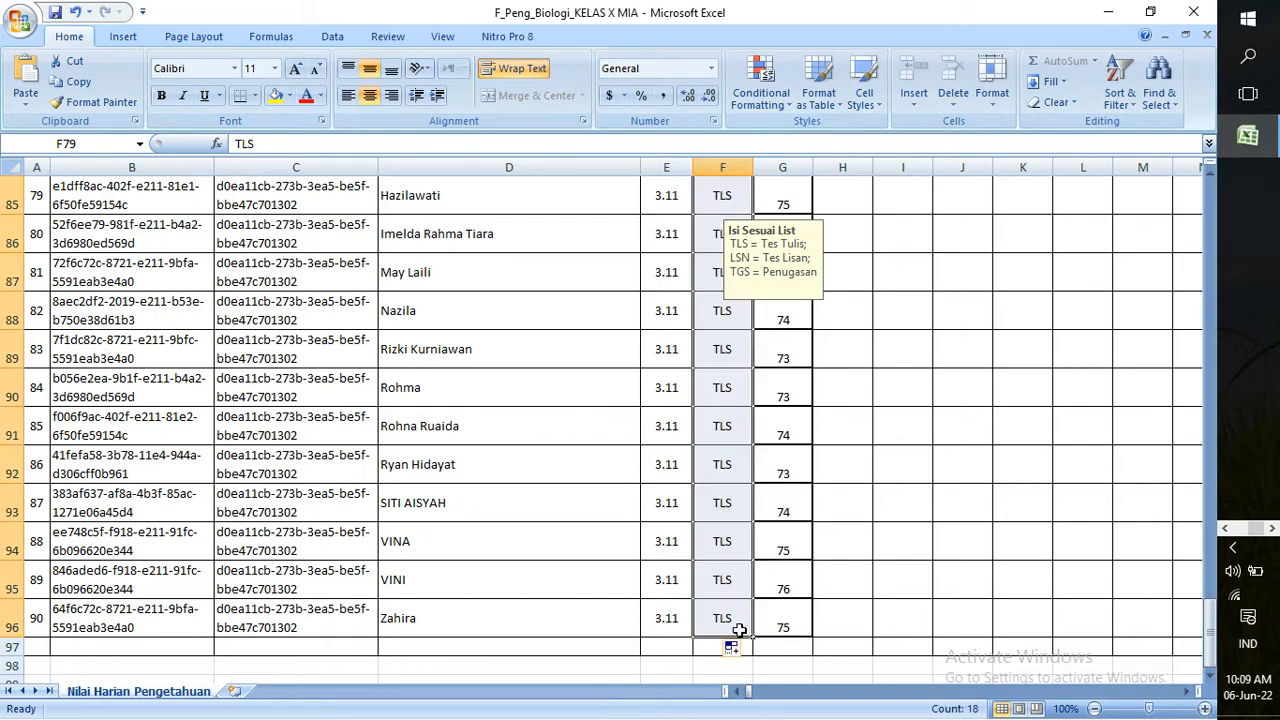
left_click(940, 507)
left_click_drag(1216, 635, 1208, 229)
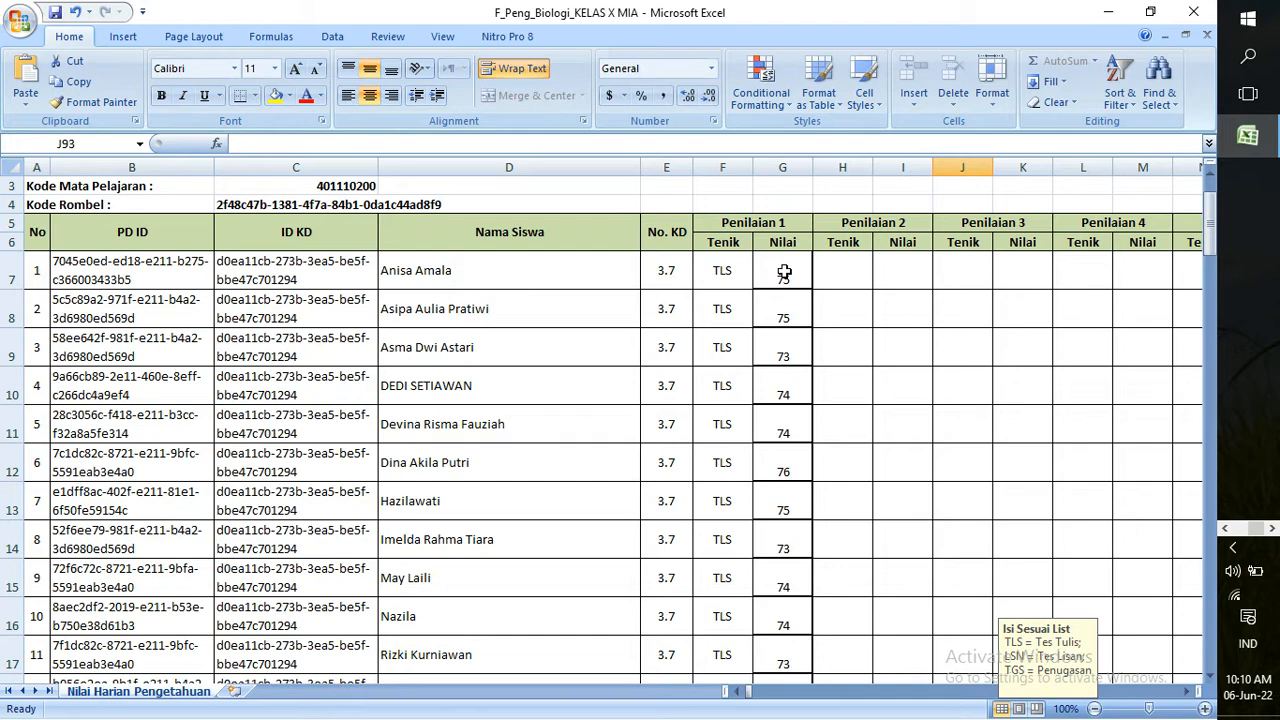
Save the workbook as an Excel 97-2003 Workbook in a new nilai siap folder, accepting the compatibility warning
left_click(18, 24)
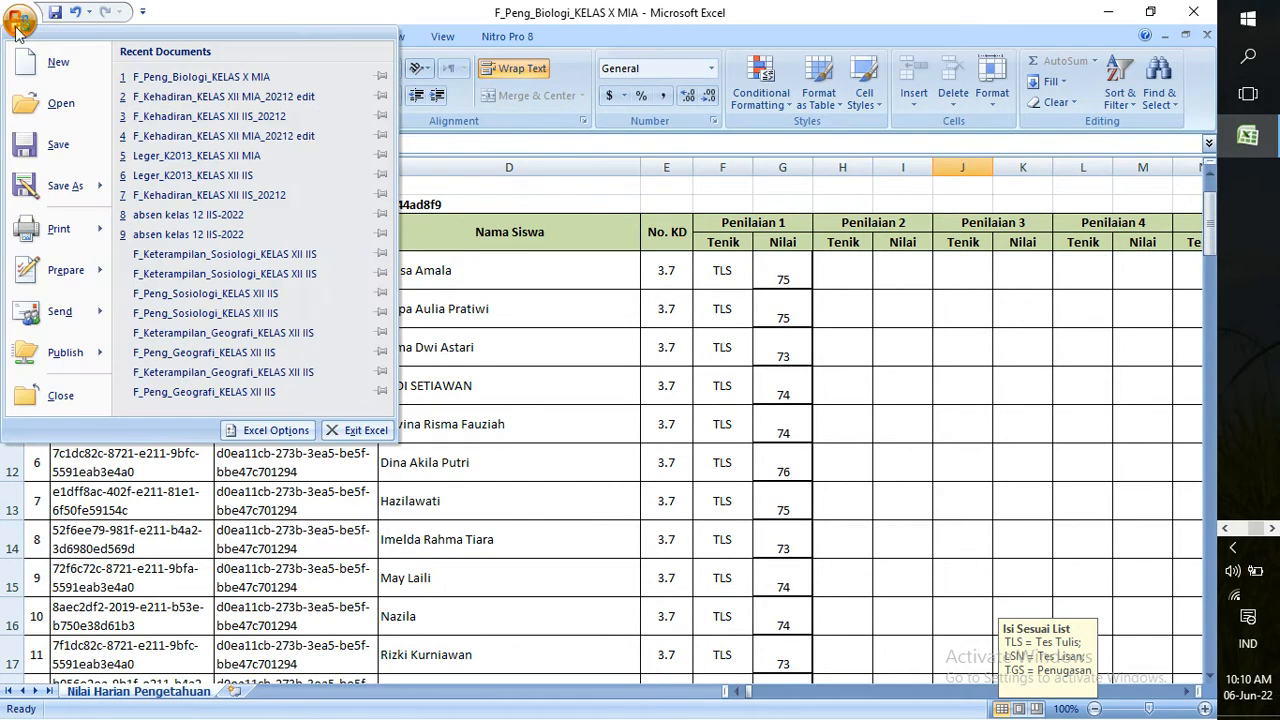
left_click(62, 186)
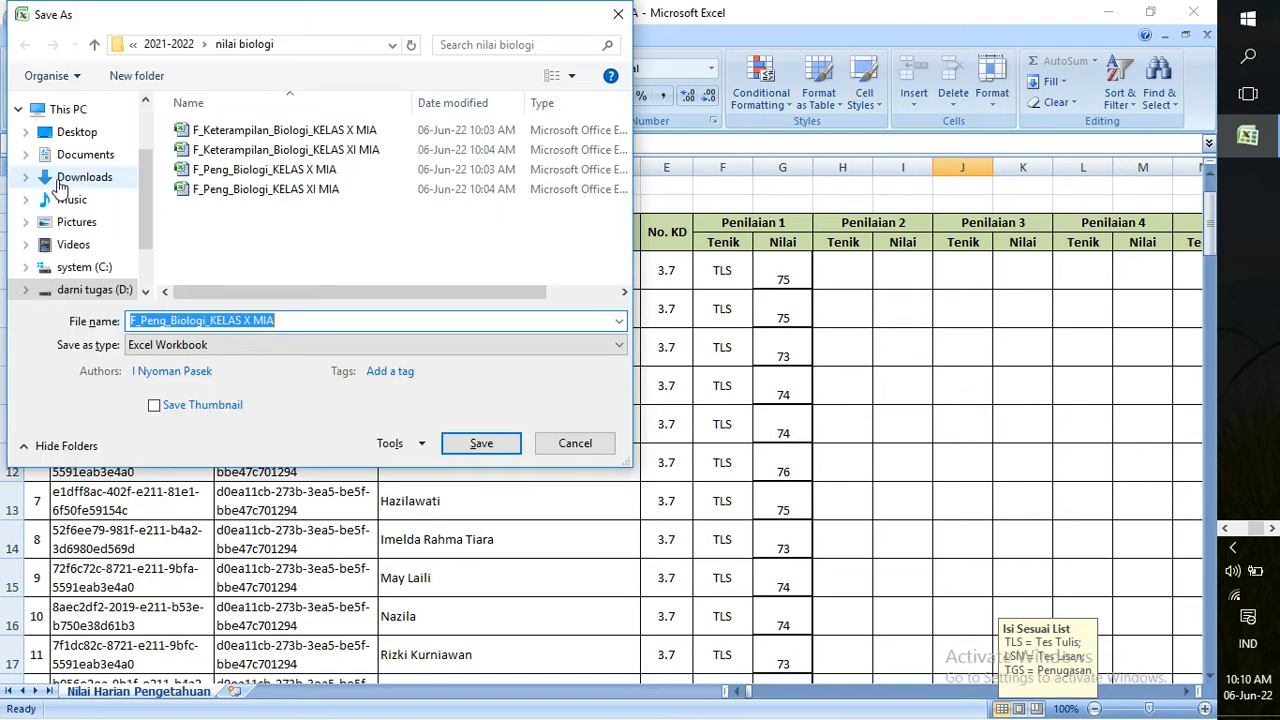
left_click(248, 352)
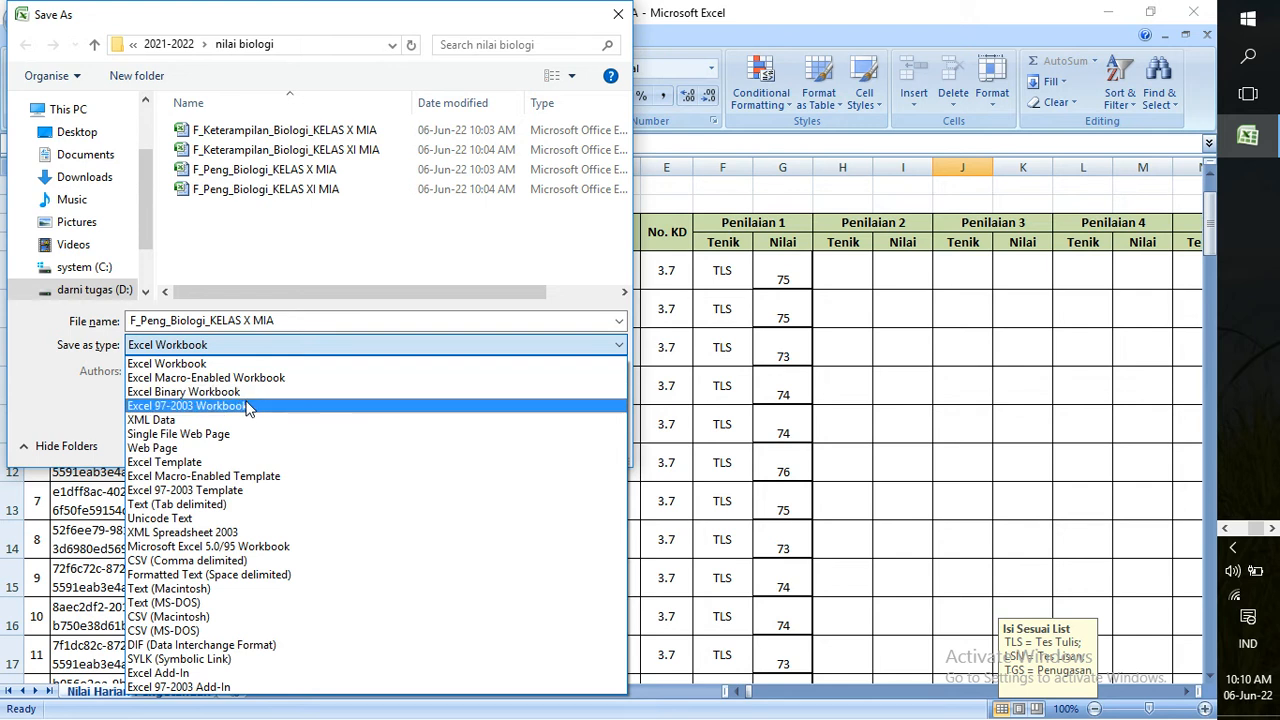
left_click(248, 410)
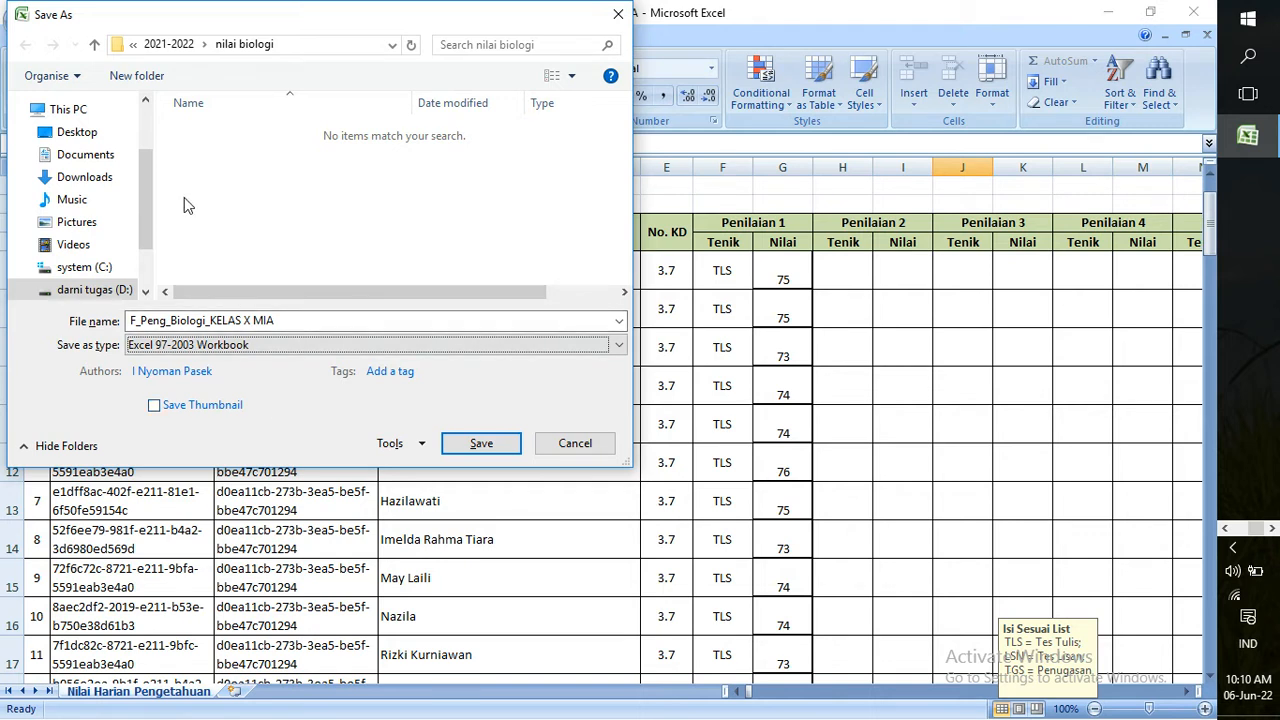
left_click(135, 77)
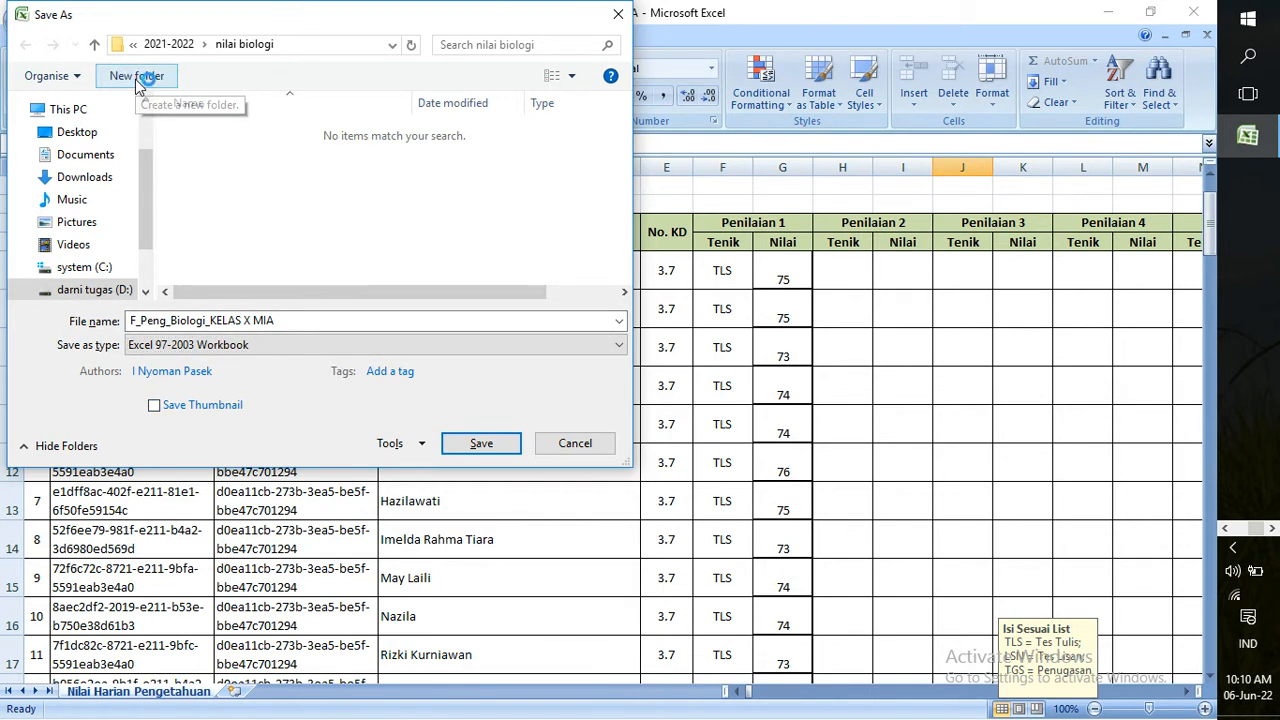
type("n")
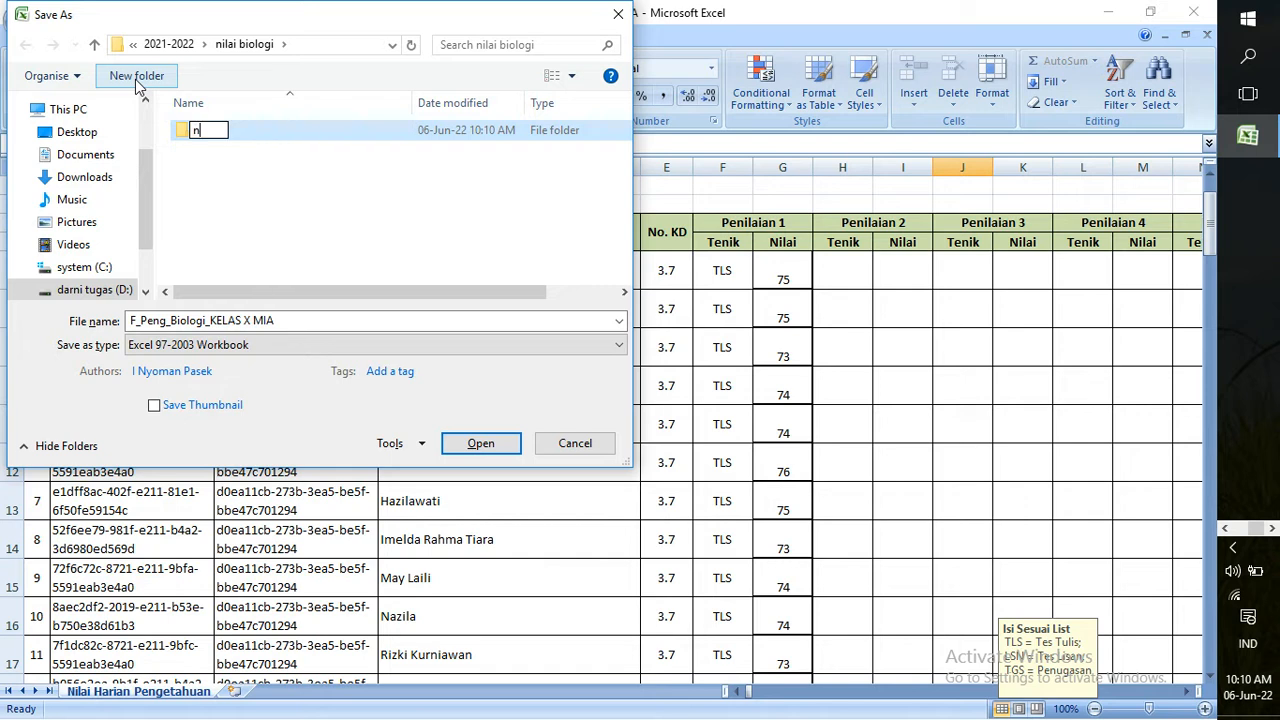
type("ilai siap")
left_click(481, 450)
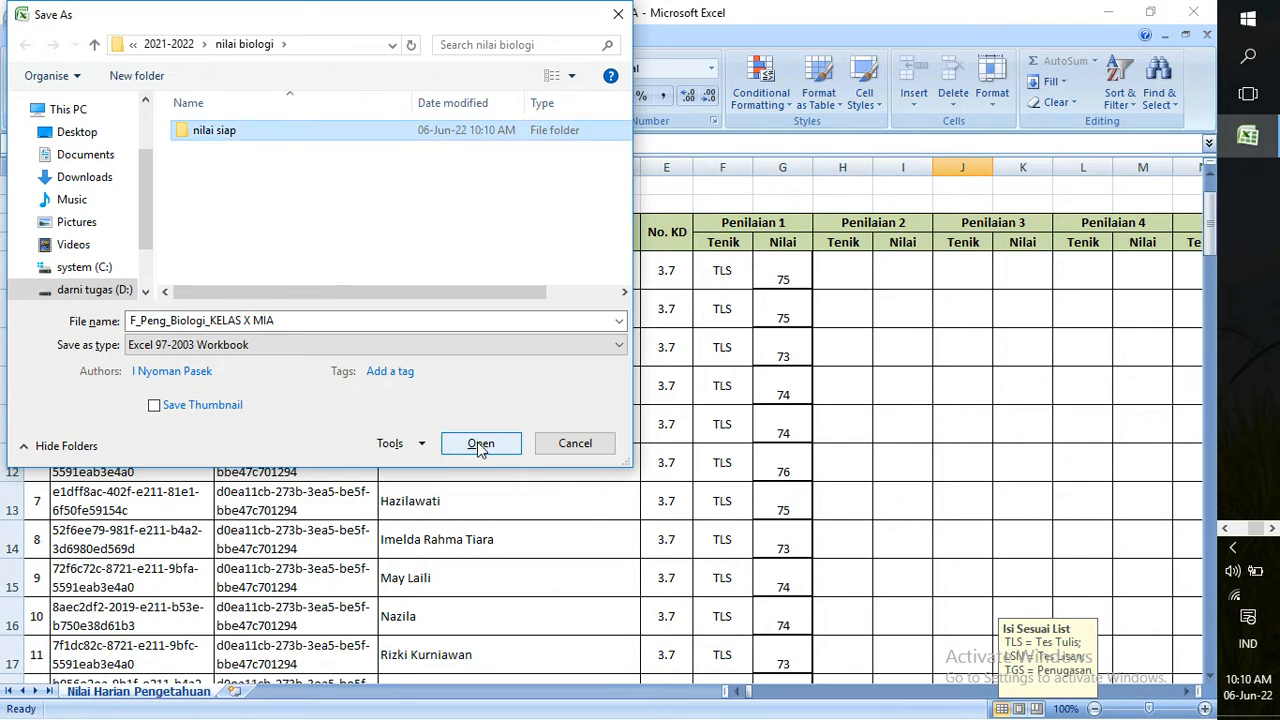
left_click(481, 450)
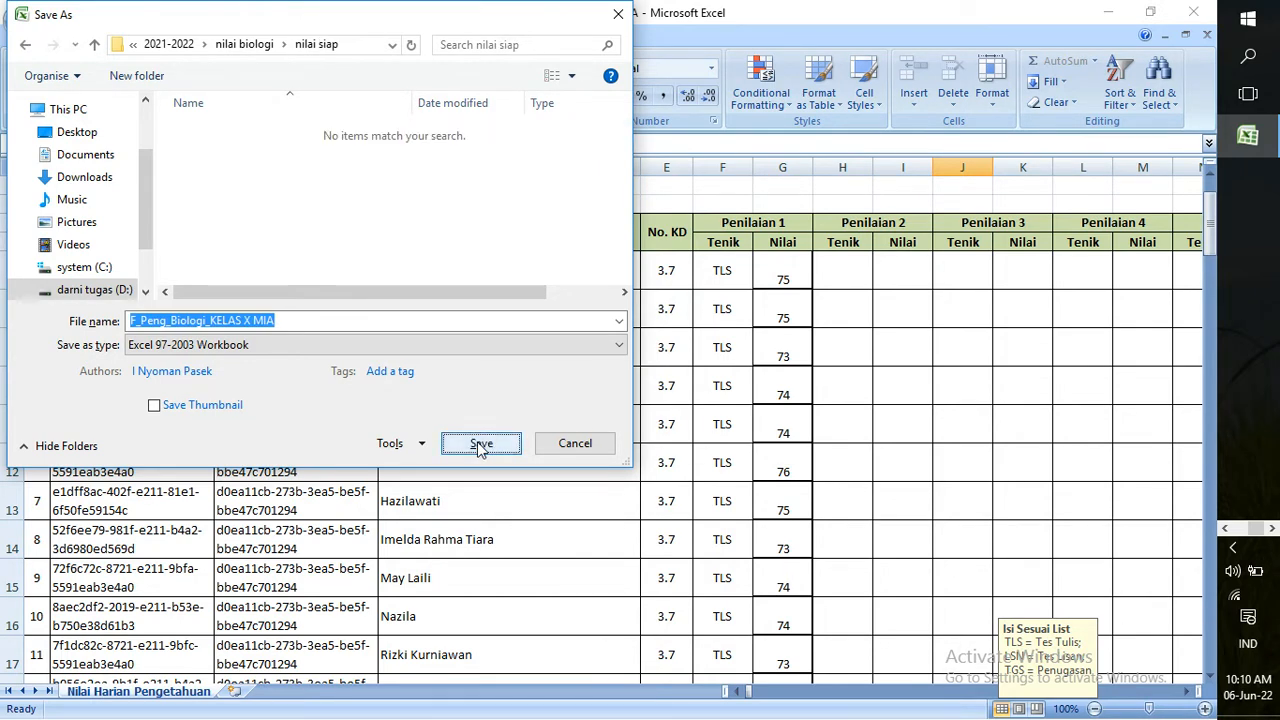
left_click(481, 450)
left_click(664, 499)
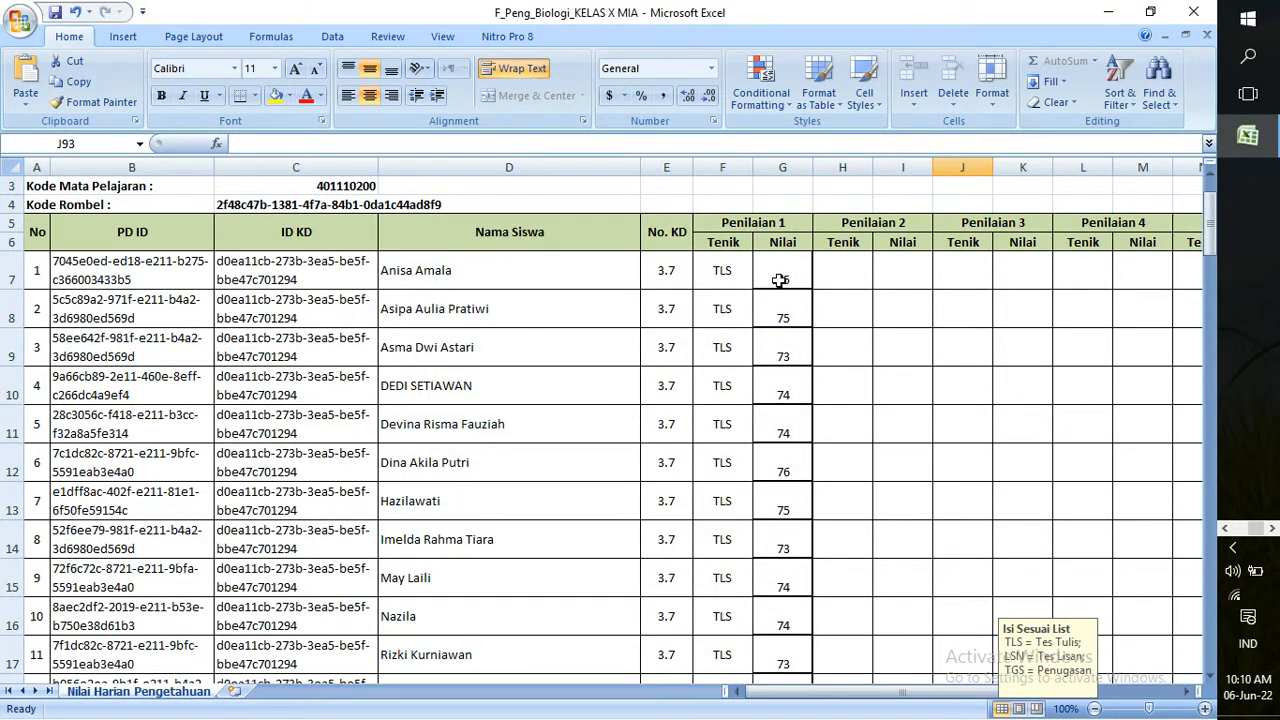
Copy the 90 Nilai grades in G7:G96, dismissing a popup opened by mistake
left_click_drag(779, 280, 791, 625)
key("ctrl+c")
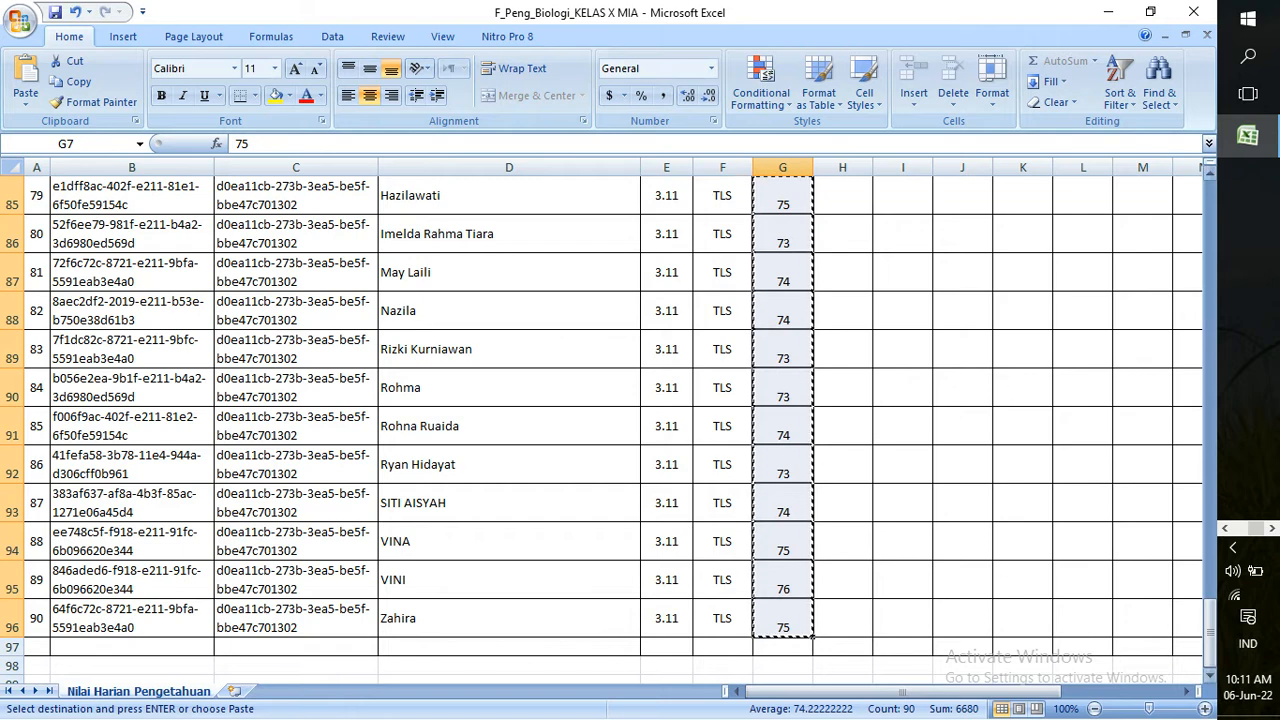
left_click(1235, 549)
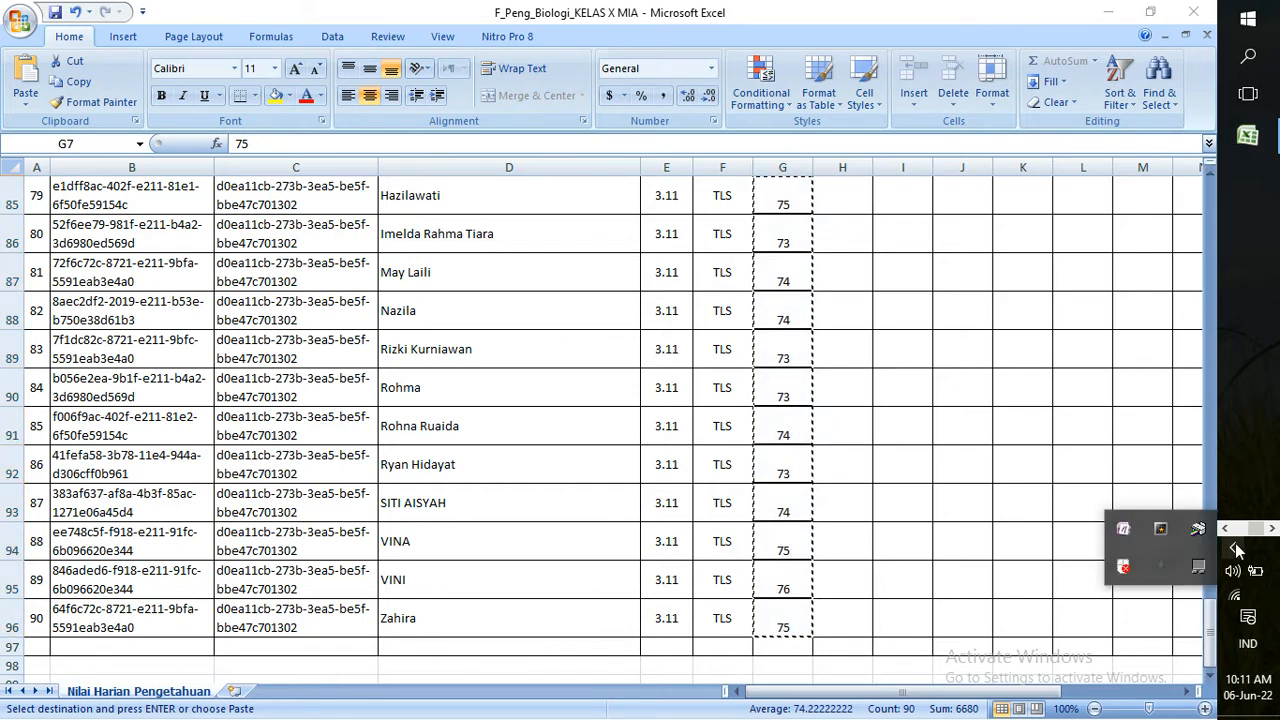
left_click(1235, 549)
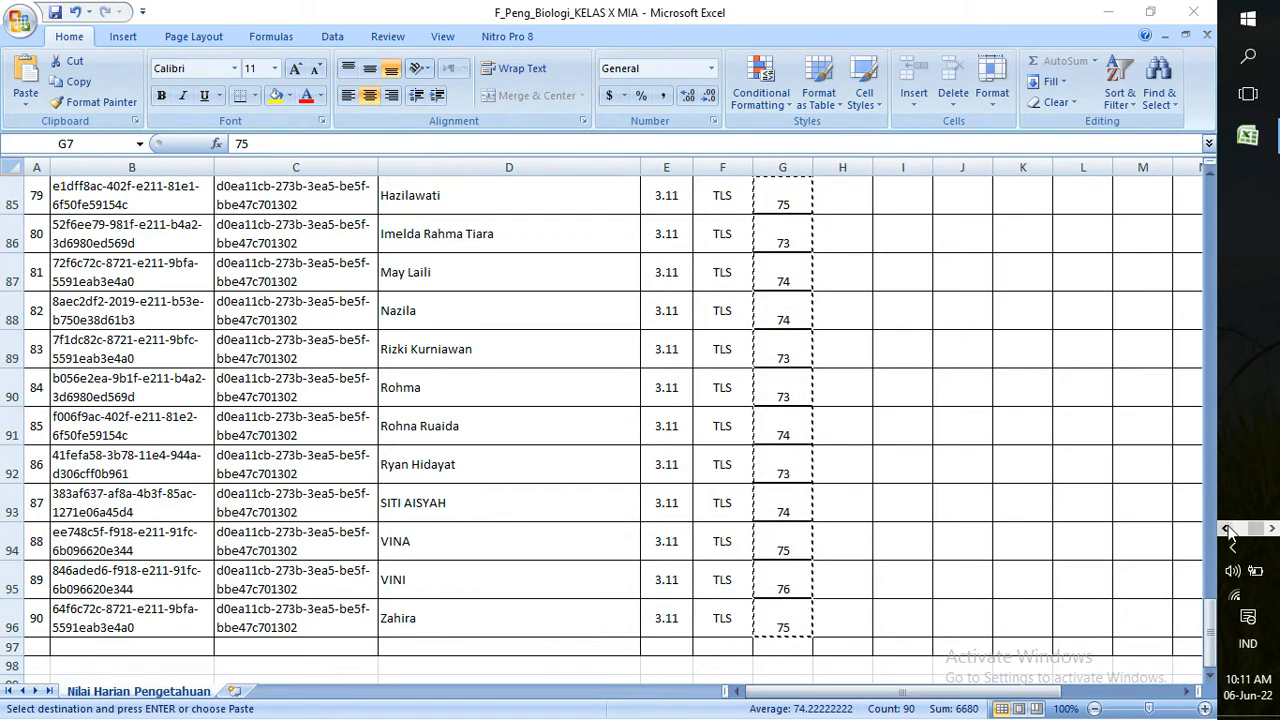
Switch to the nilai biologi folder and open F_Keterampilan_Biologi_KELAS X MIA
mouse_move(1247, 180)
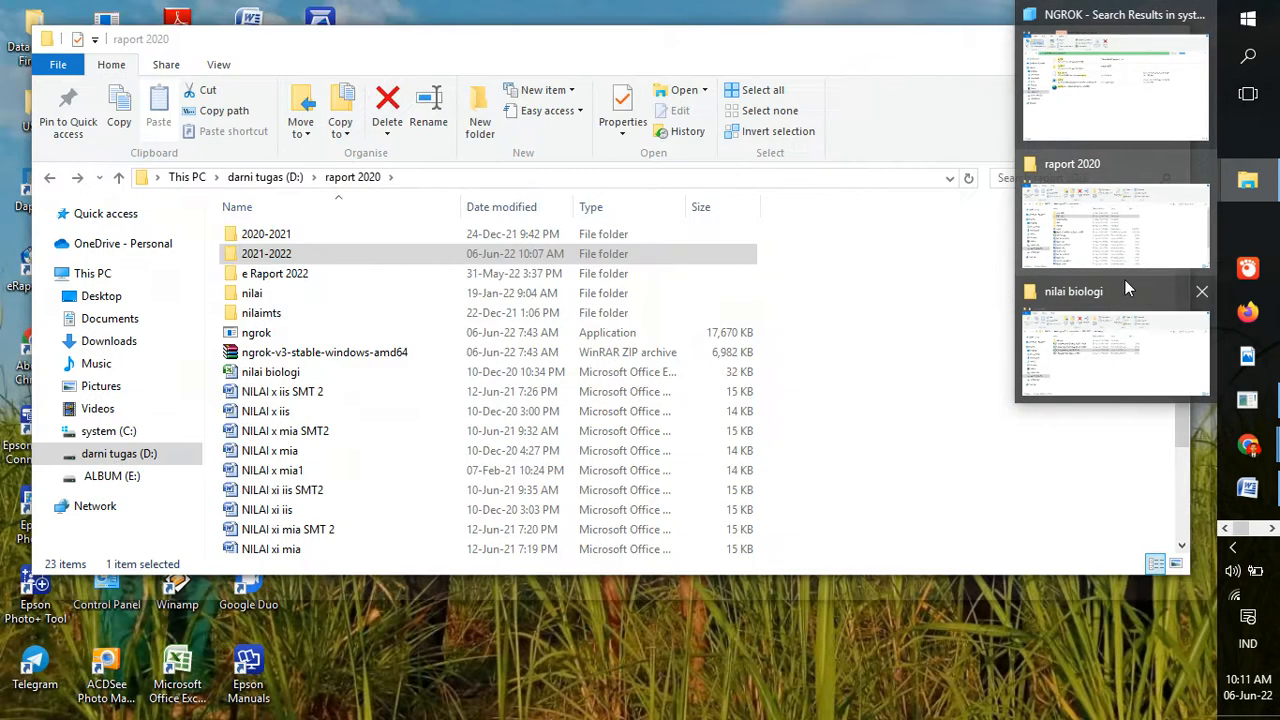
left_click(1134, 316)
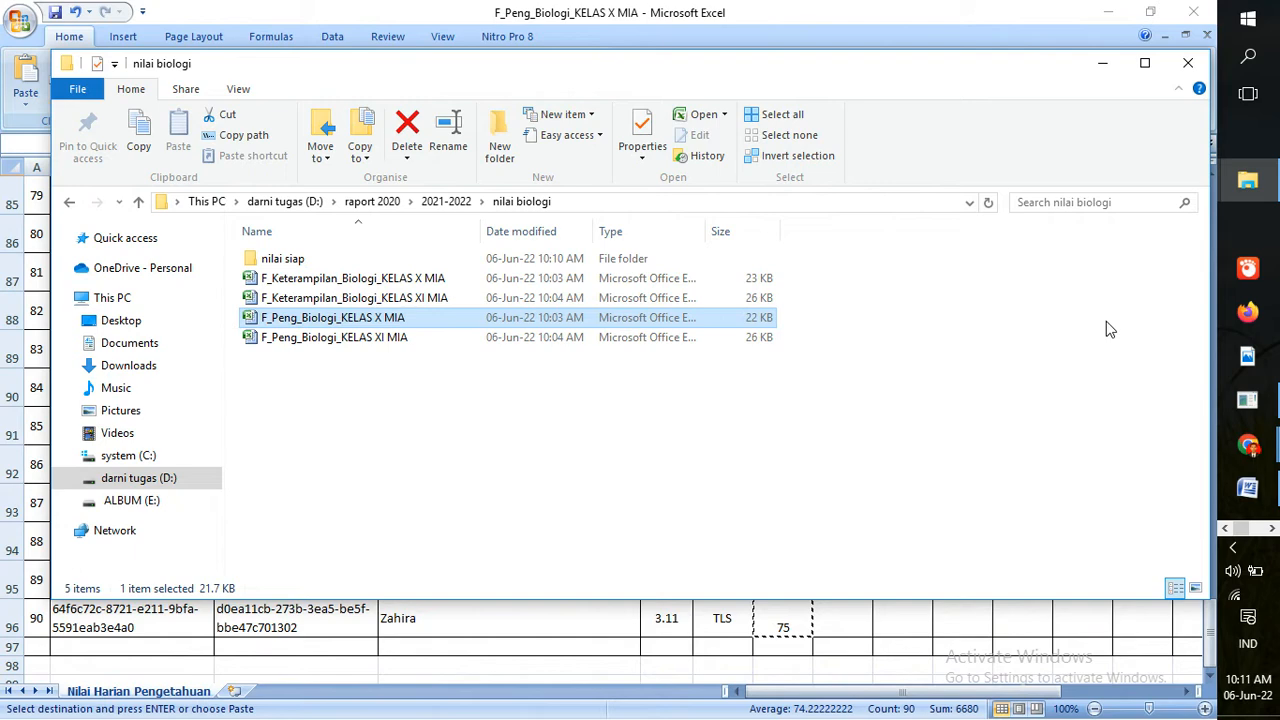
double_click(421, 284)
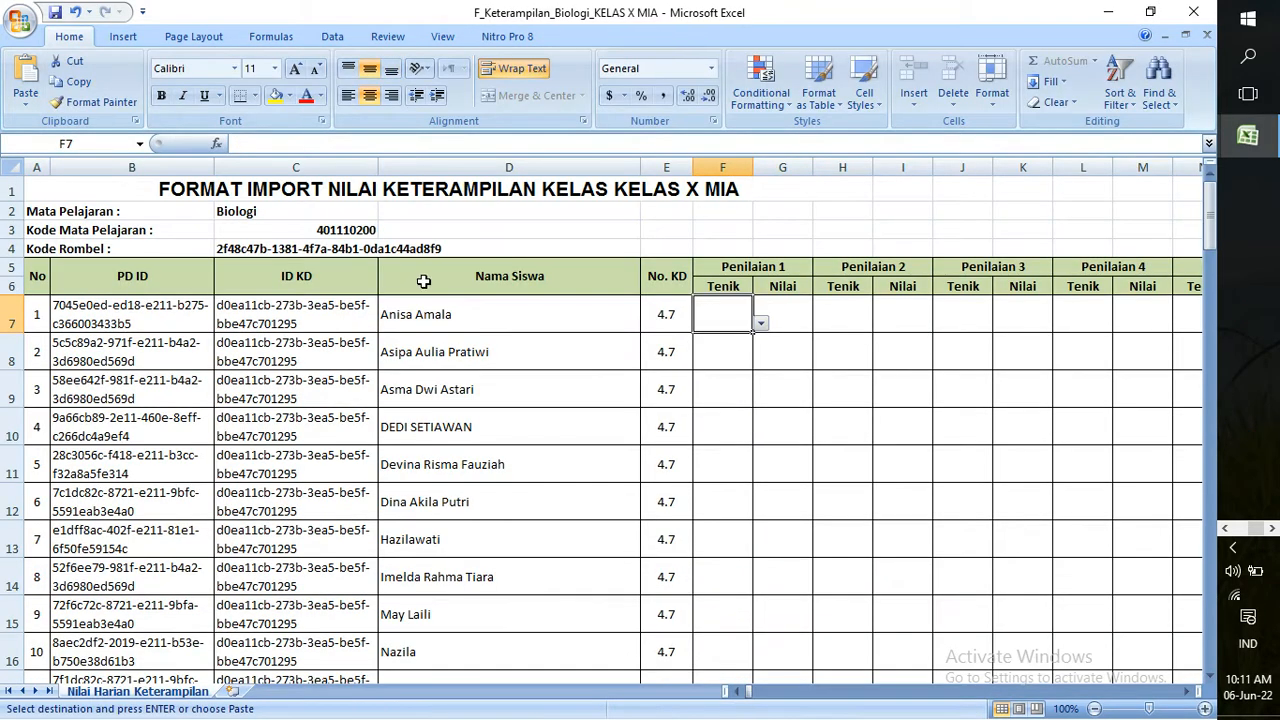
Paste the grades at G7 and fill Tenik with PRTK down all 90 student rows
left_click(798, 321)
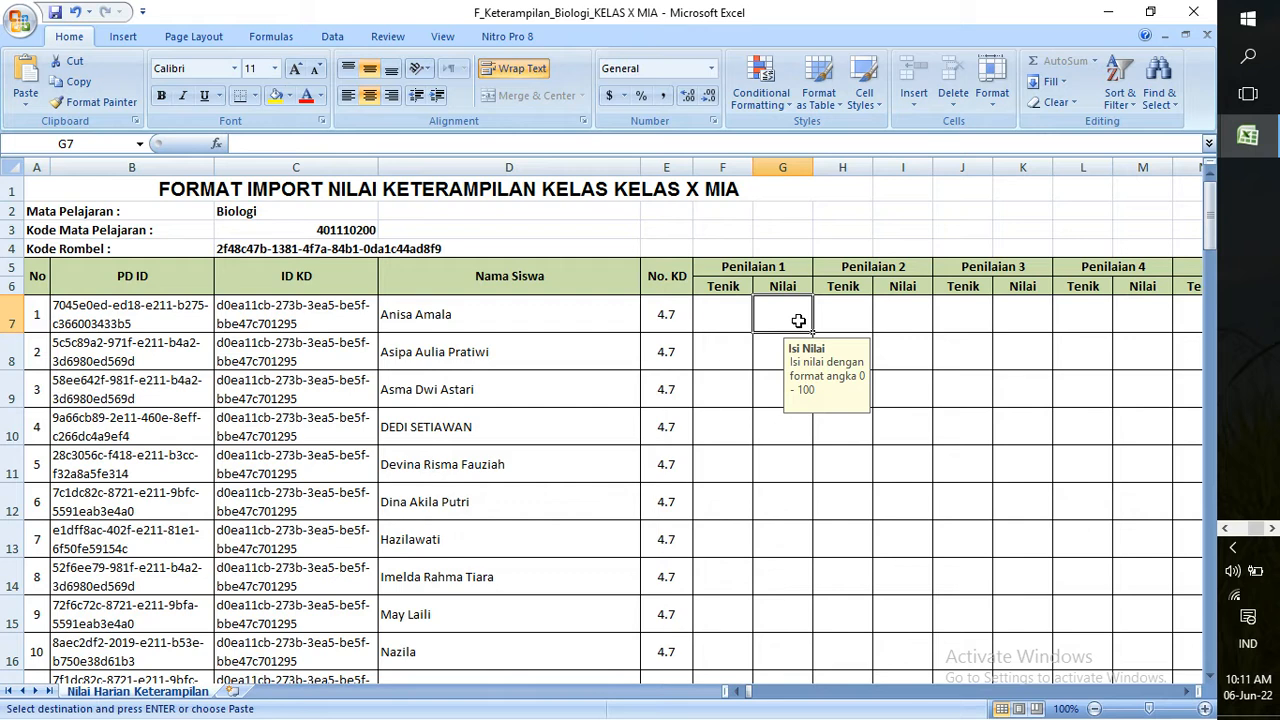
key("ctrl+v")
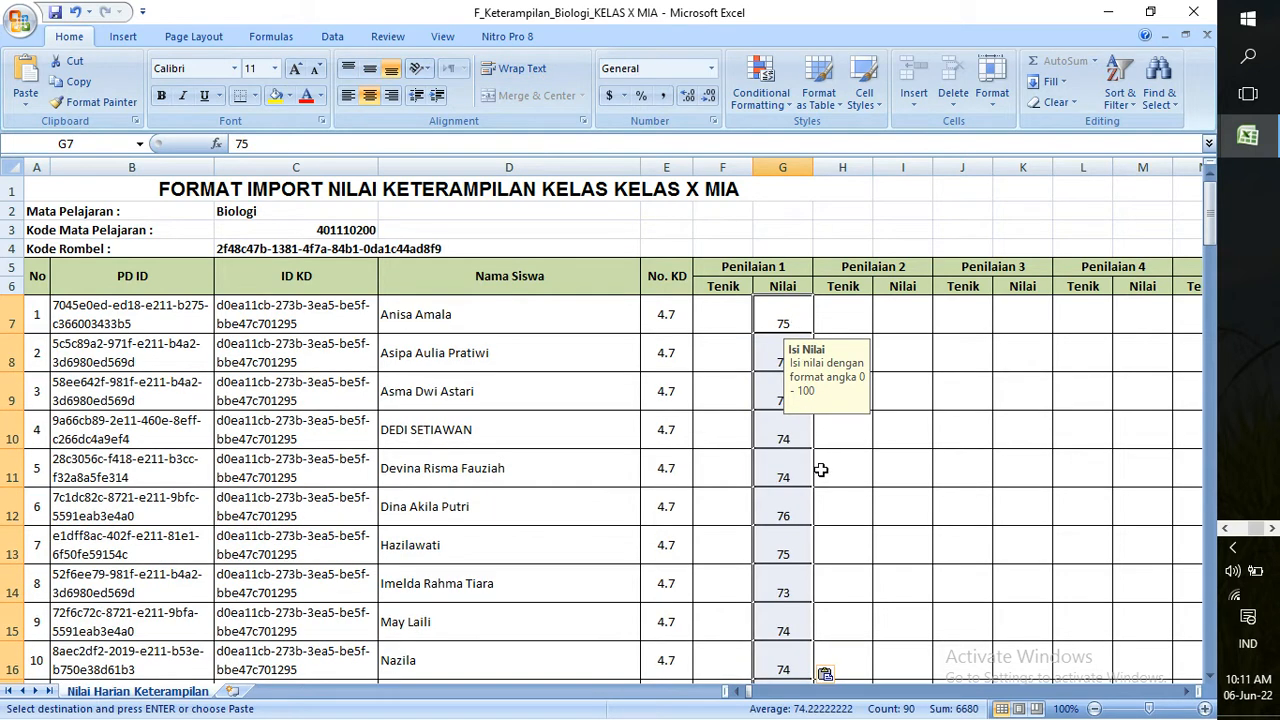
left_click(724, 324)
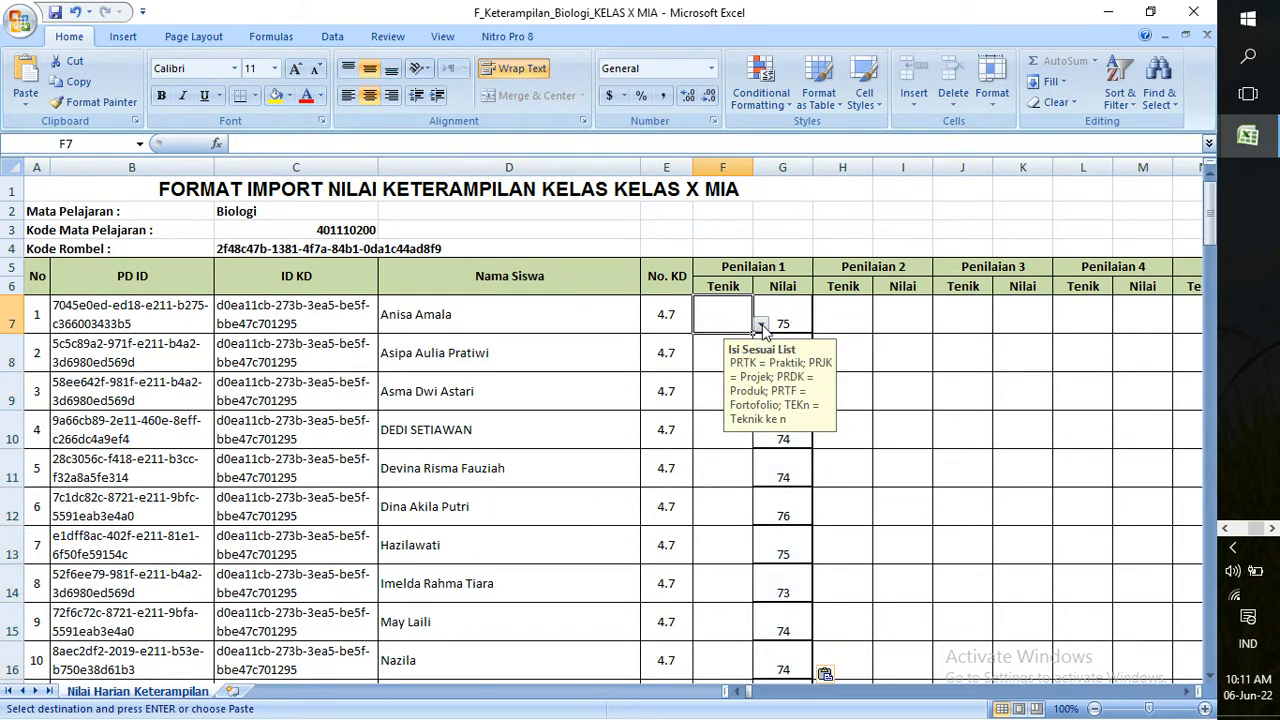
left_click(761, 325)
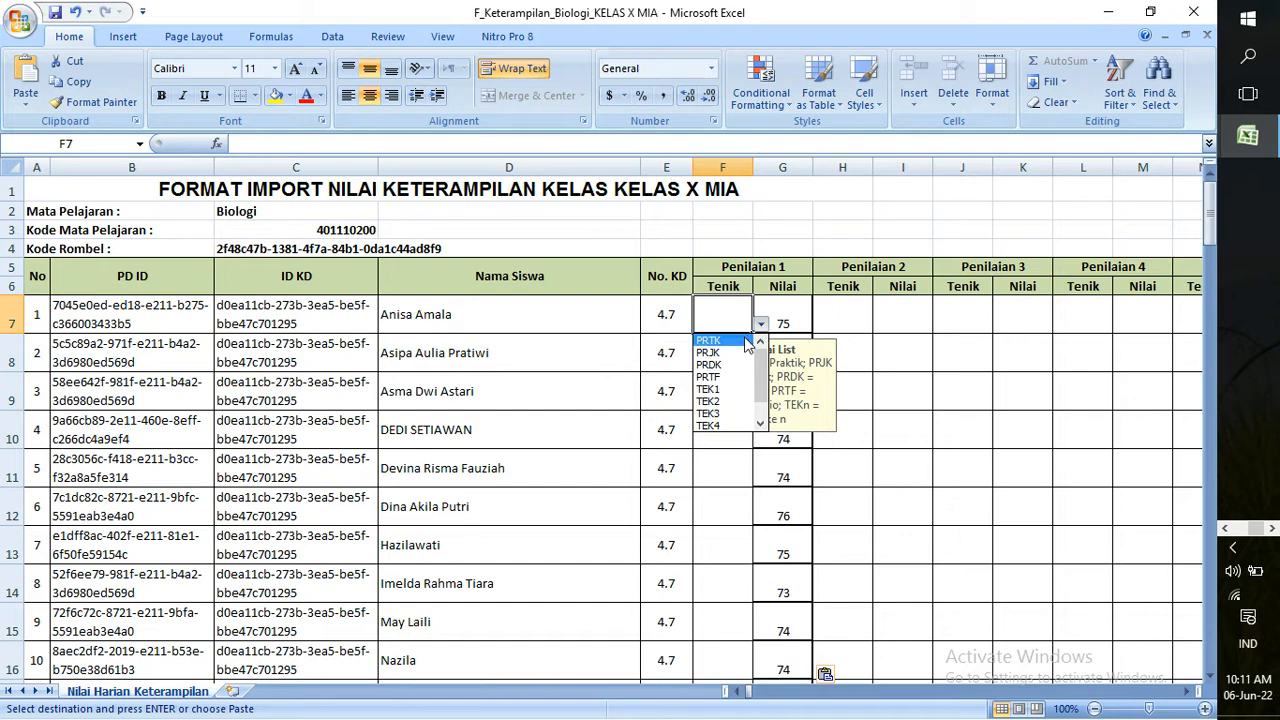
left_click(745, 341)
left_click_drag(750, 338, 722, 210)
mouse_move(1210, 585)
left_mouse_down()
mouse_move(1196, 250)
mouse_move(1208, 257)
mouse_move(1208, 209)
left_mouse_up()
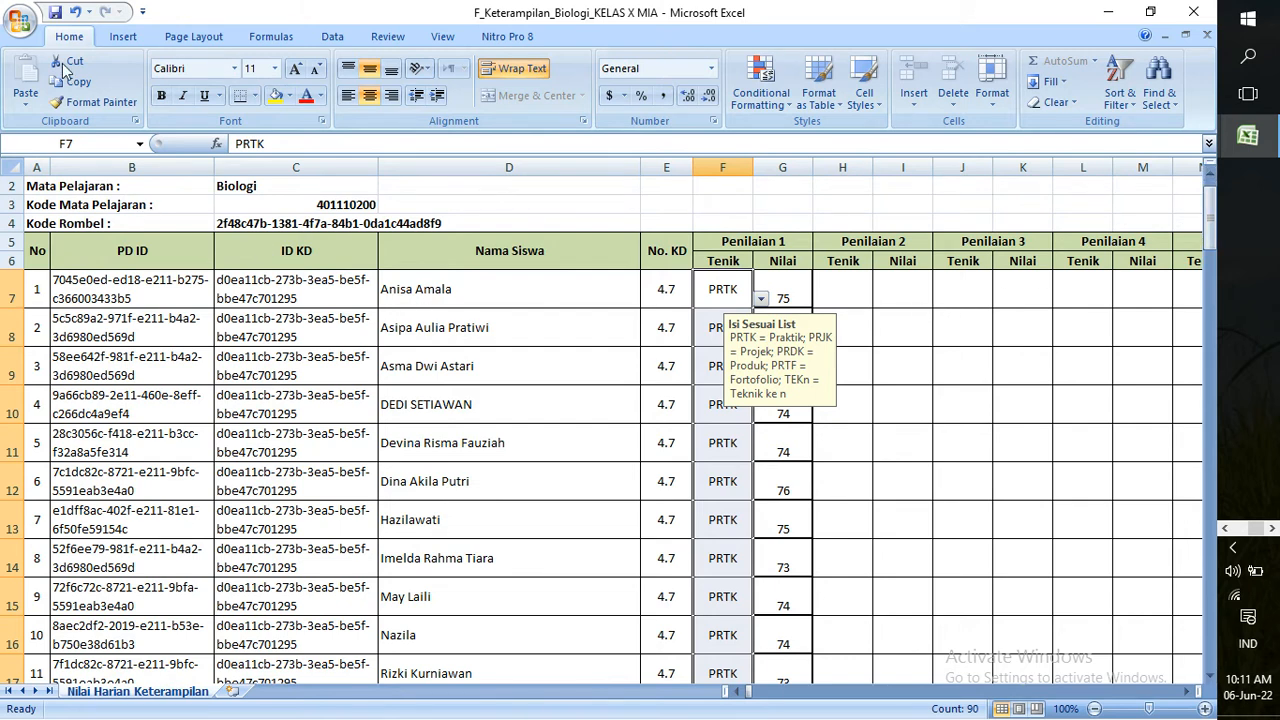
Save F_Keterampilan_Biologi_KELAS X MIA as an Excel 97-2003 Workbook in nilai siap, then close it
left_click(21, 29)
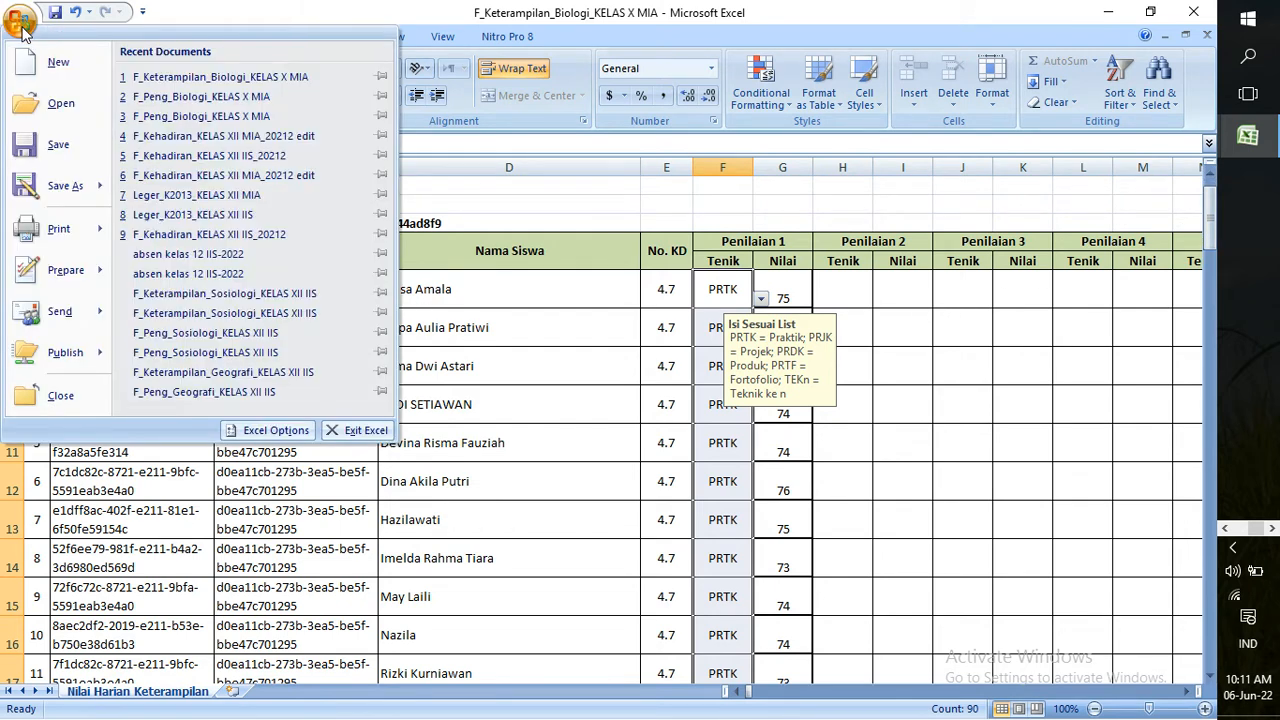
left_click(45, 185)
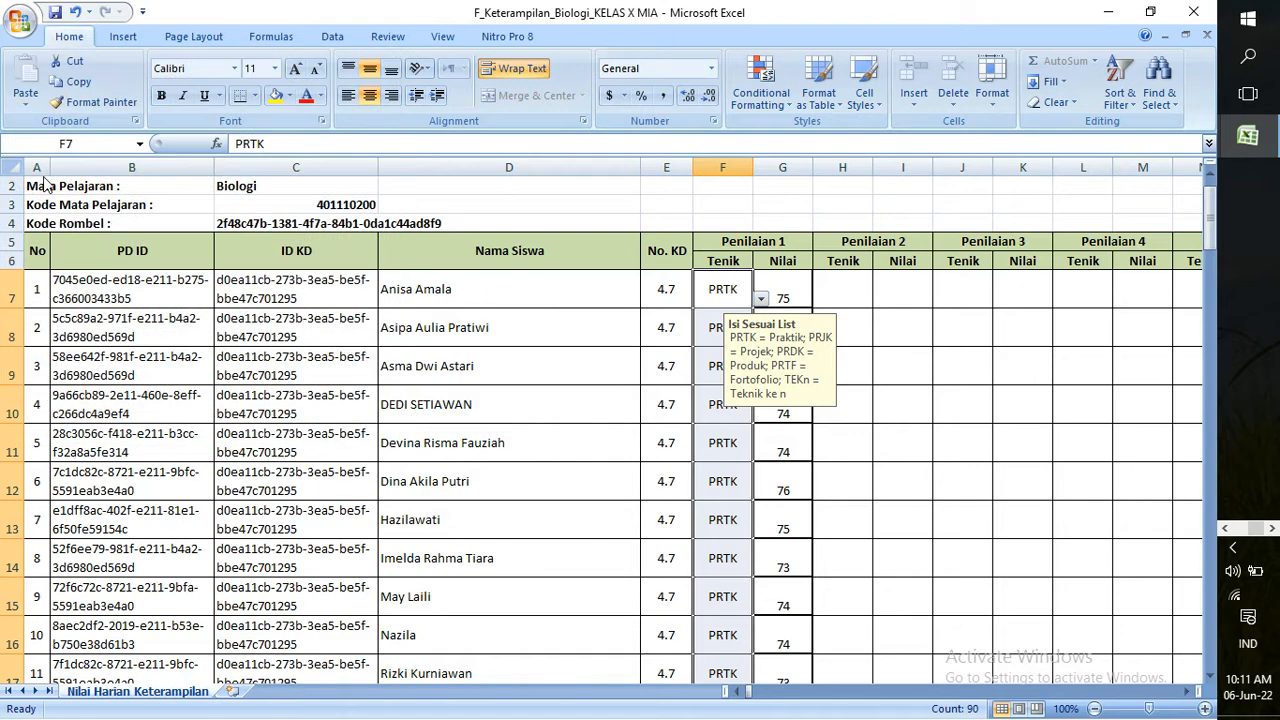
left_click(403, 346)
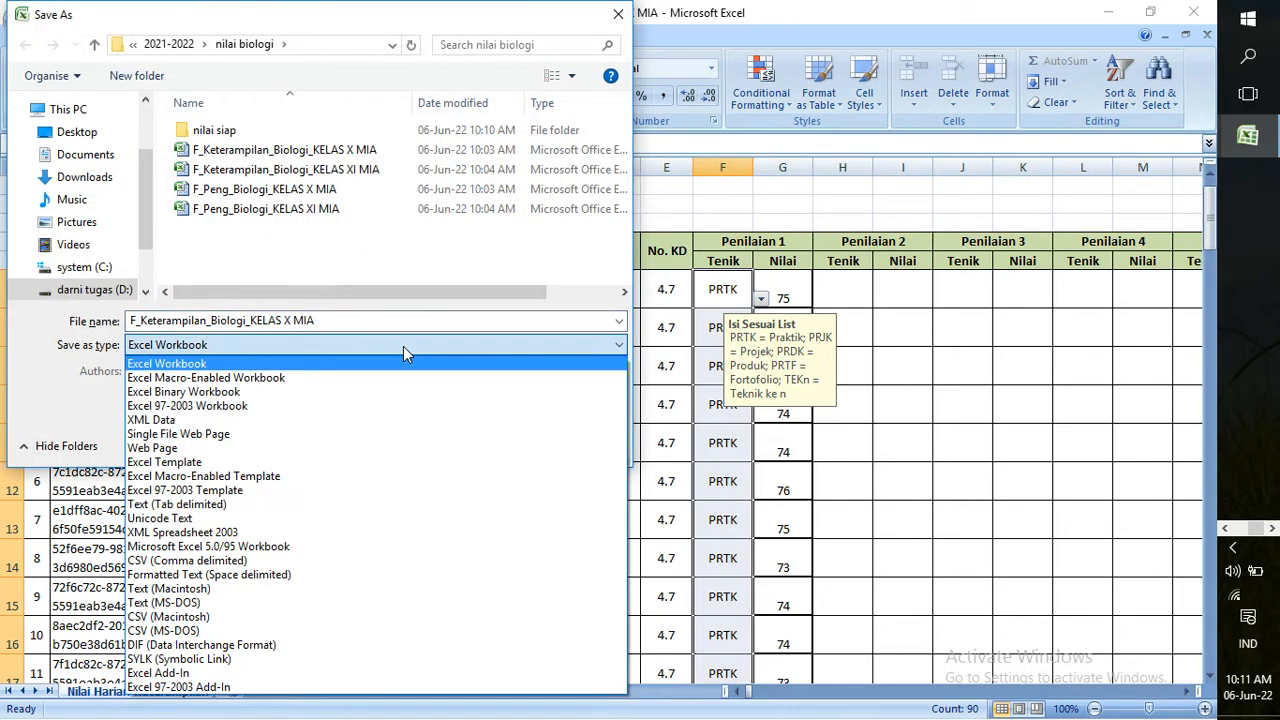
left_click(396, 406)
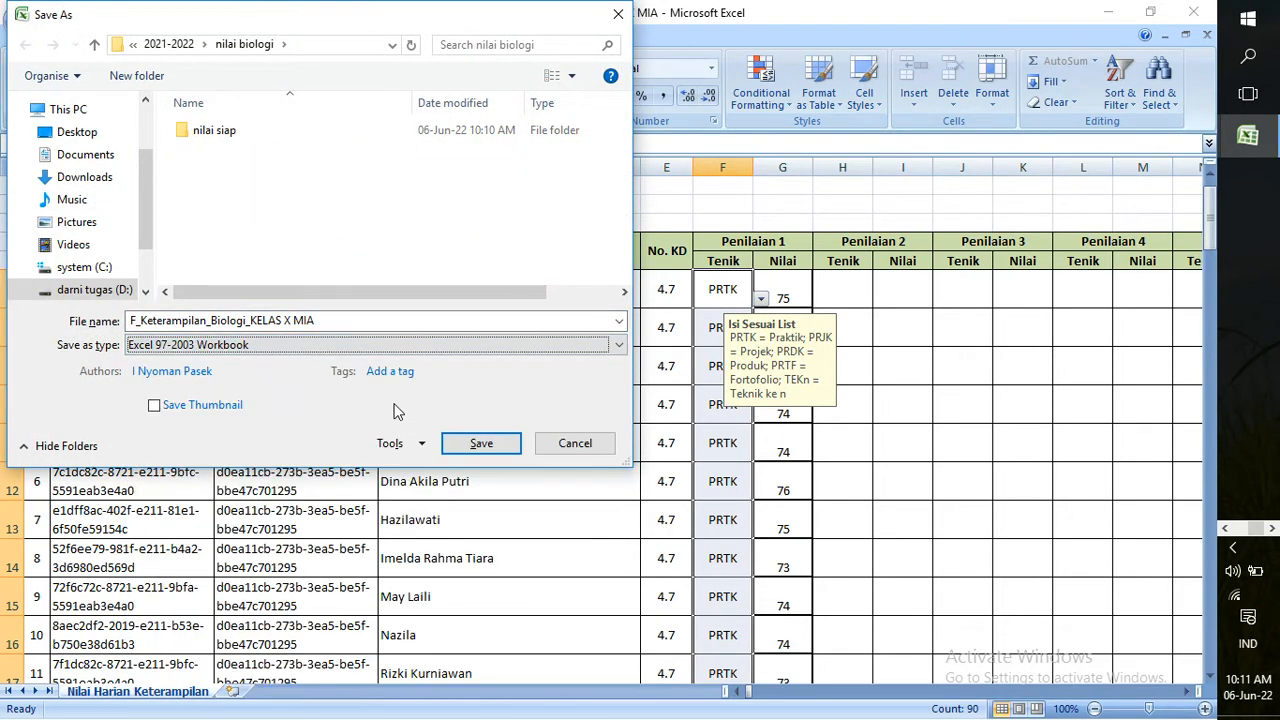
double_click(251, 134)
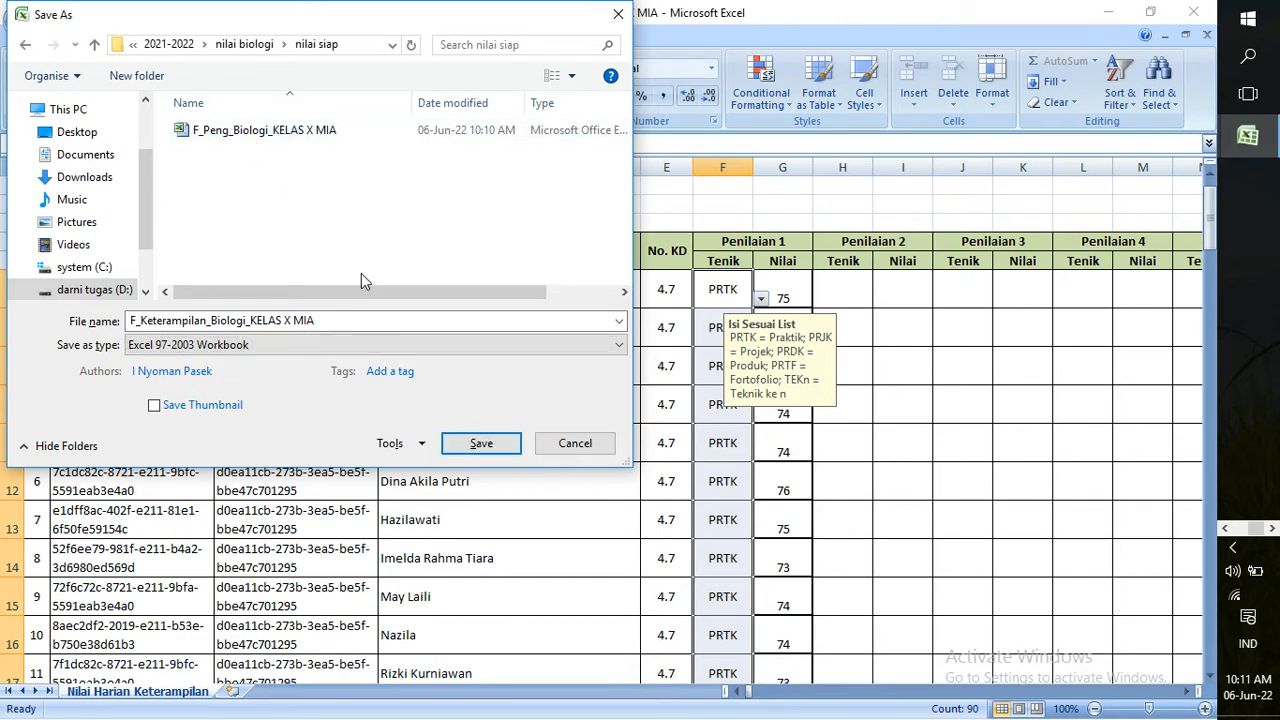
left_click(489, 450)
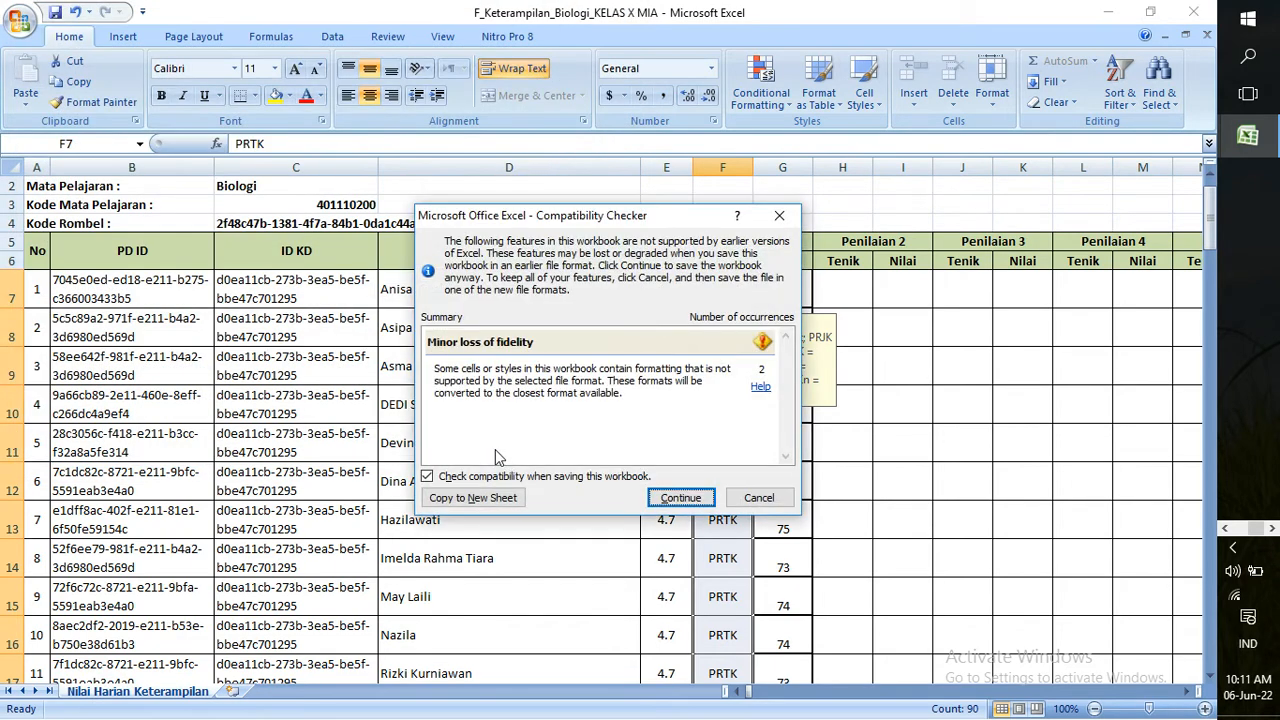
left_click(682, 500)
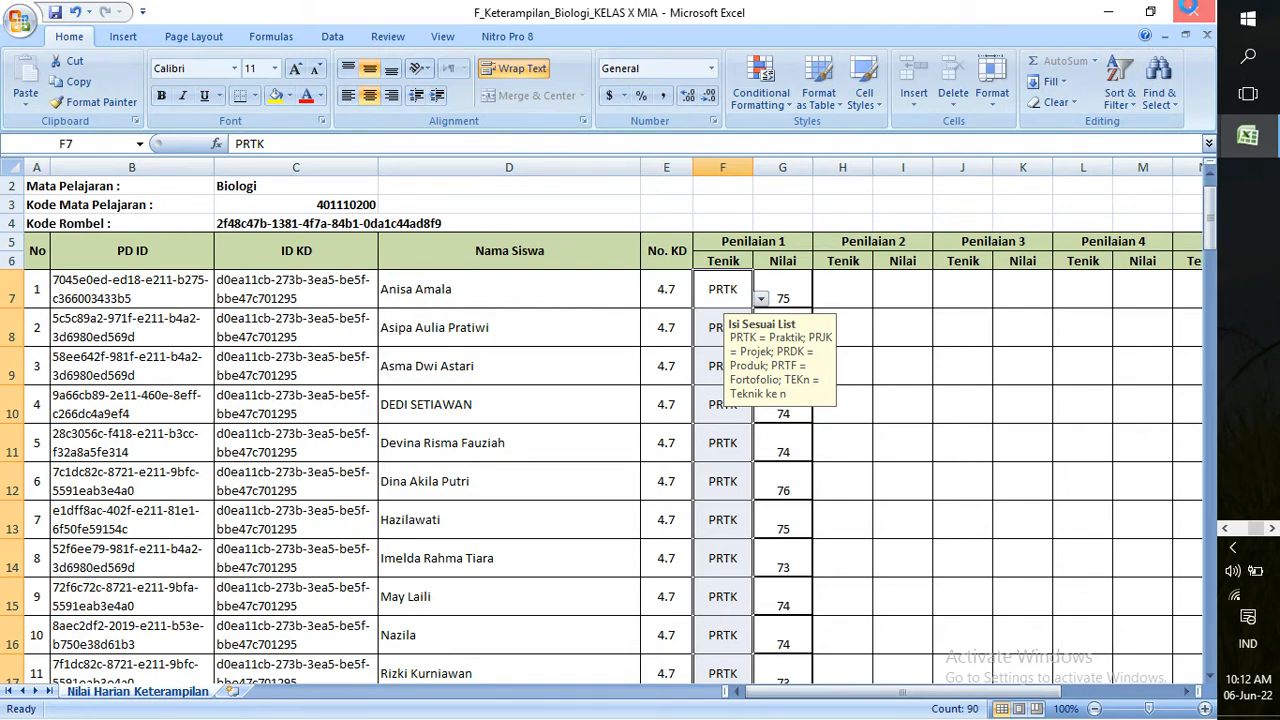
left_click(1193, 12)
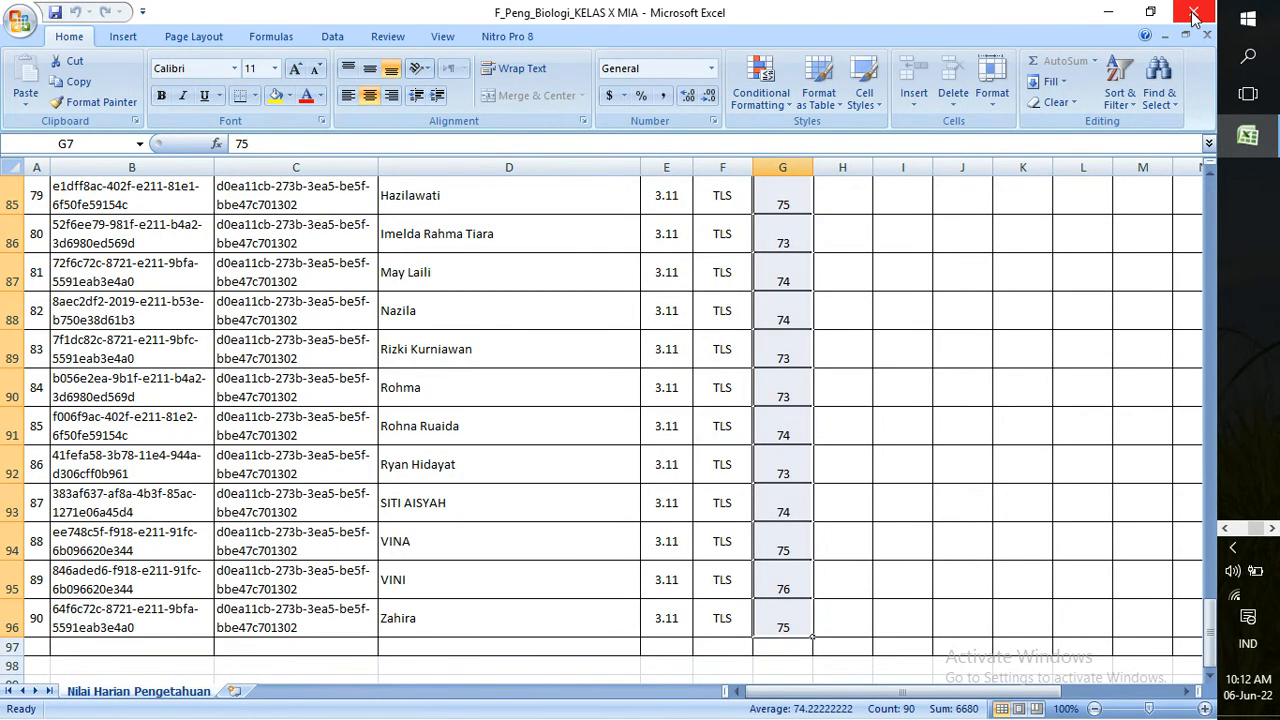
Close the F_Peng_Biologi workbook, minimize the nilai biologi folder, and return to the e-Rapor SMA page
left_click(1193, 12)
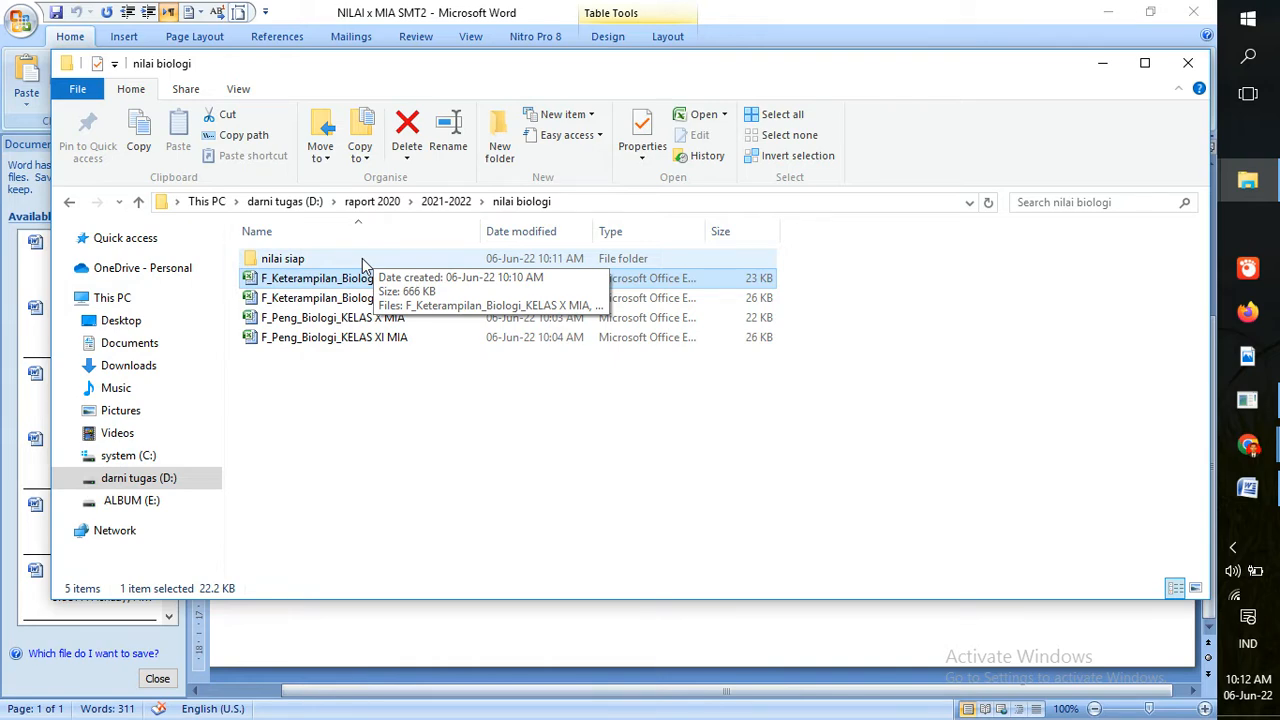
left_click(1107, 65)
mouse_move(1248, 445)
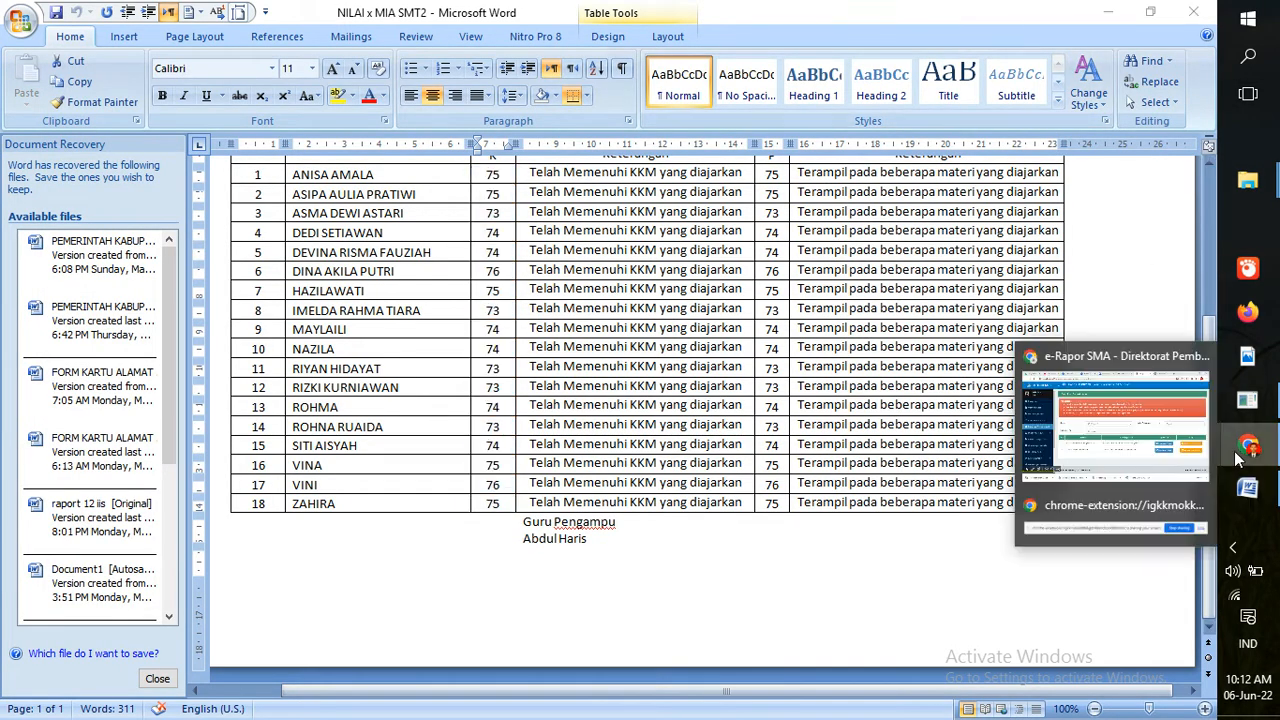
left_click(1118, 432)
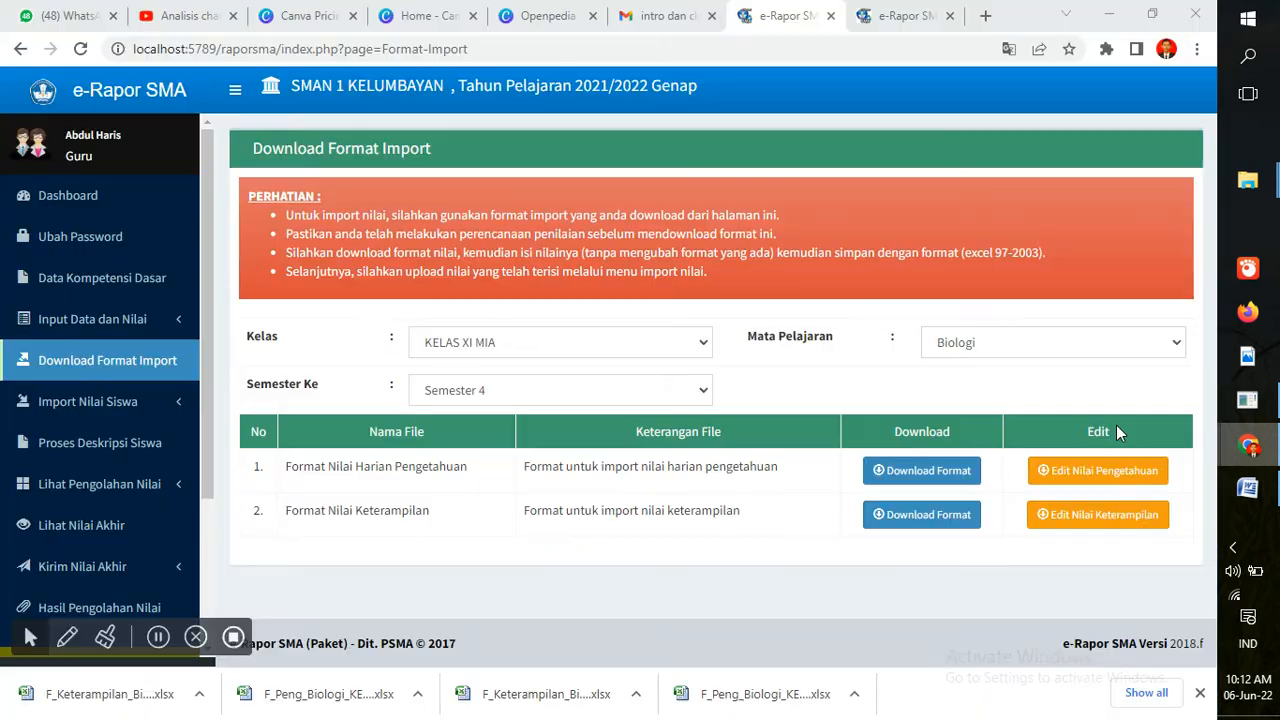
Open the Import Nilai Pengetahuan page under Import Nilai Siswa
left_click(165, 408)
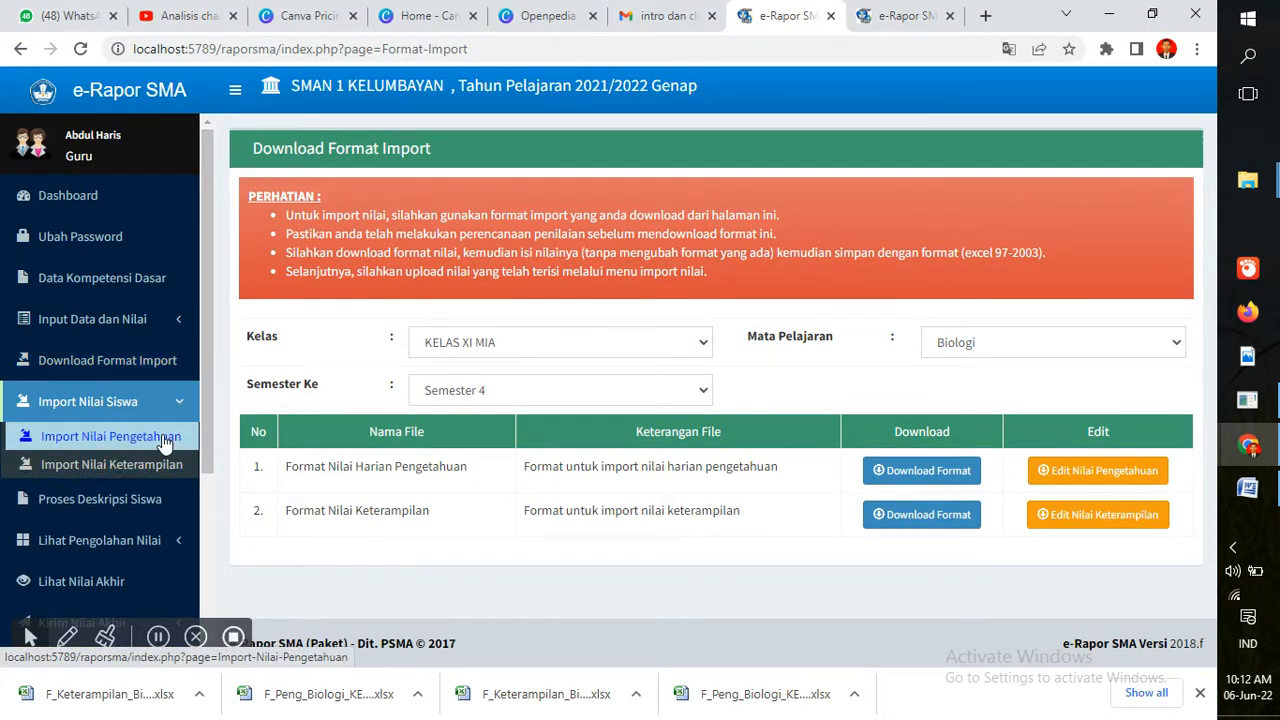
left_click(156, 445)
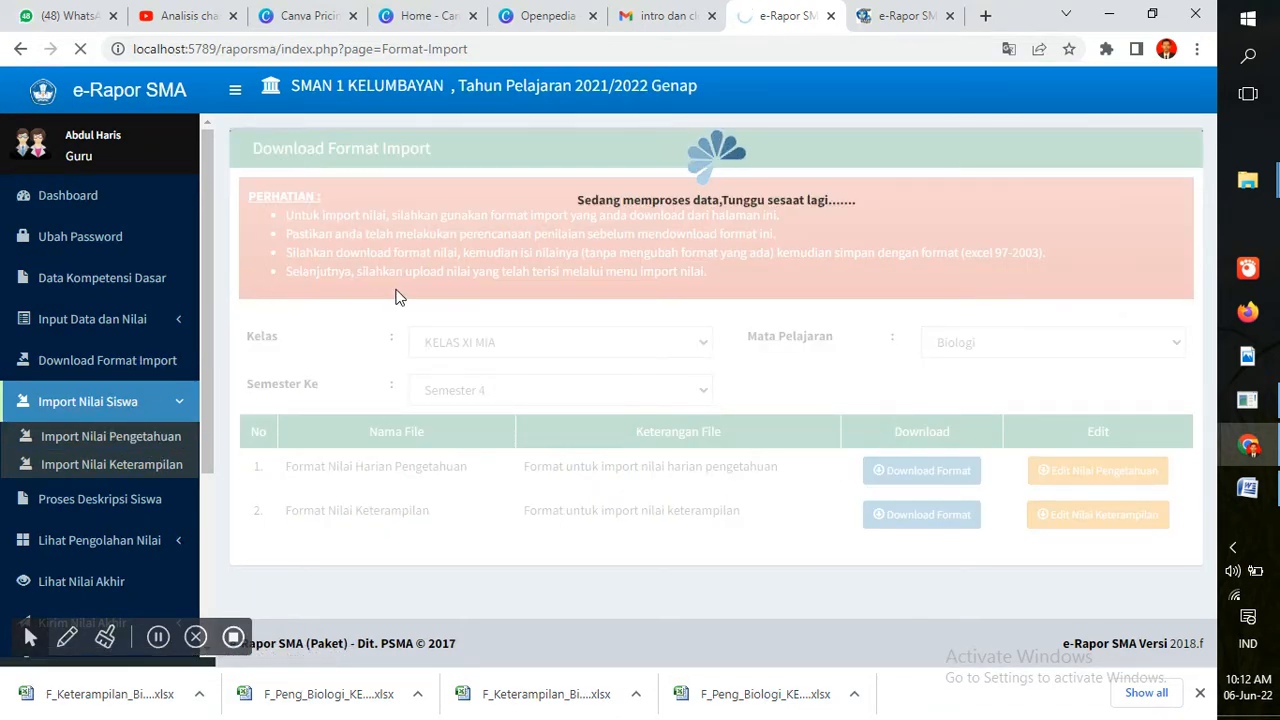
left_click(889, 10)
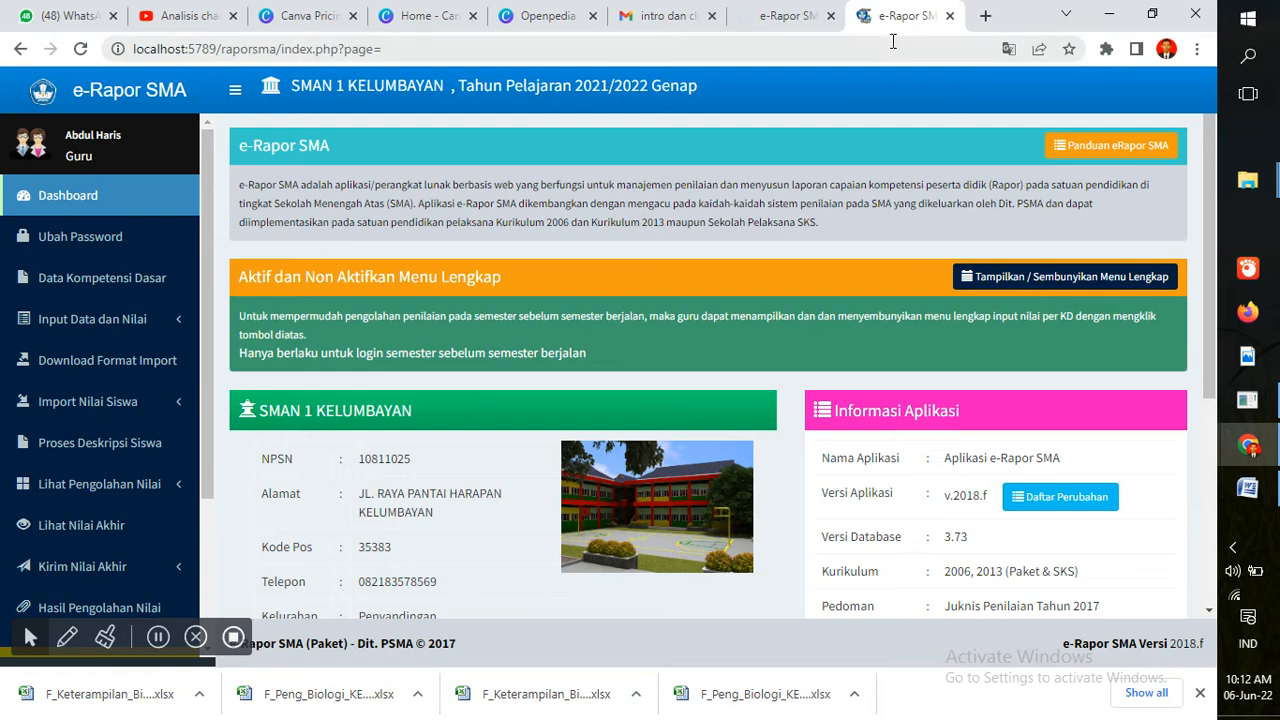
left_click(810, 10)
Choose F_Peng_Biologi_KELAS X MIA.xls from D:\raport 2020\2021-2022\nilai biologi\nilai siap as the grade file
left_click(557, 343)
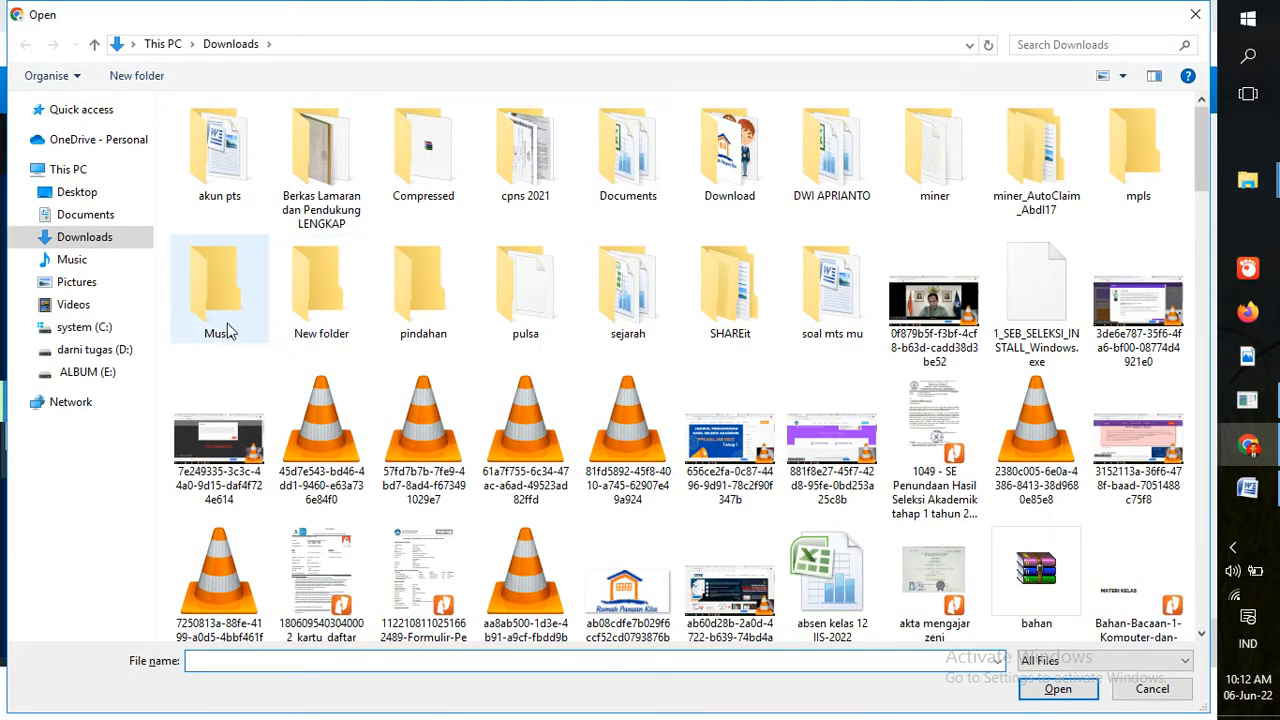
left_click(113, 353)
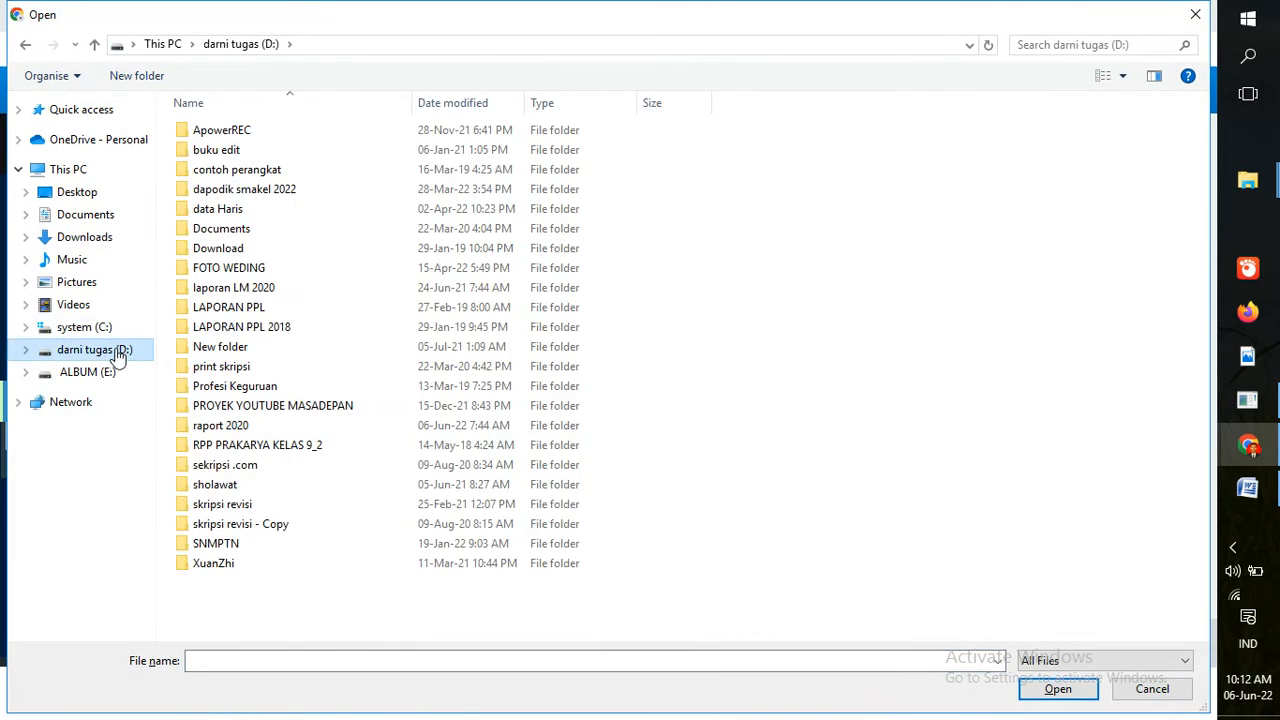
double_click(222, 426)
double_click(211, 155)
double_click(222, 133)
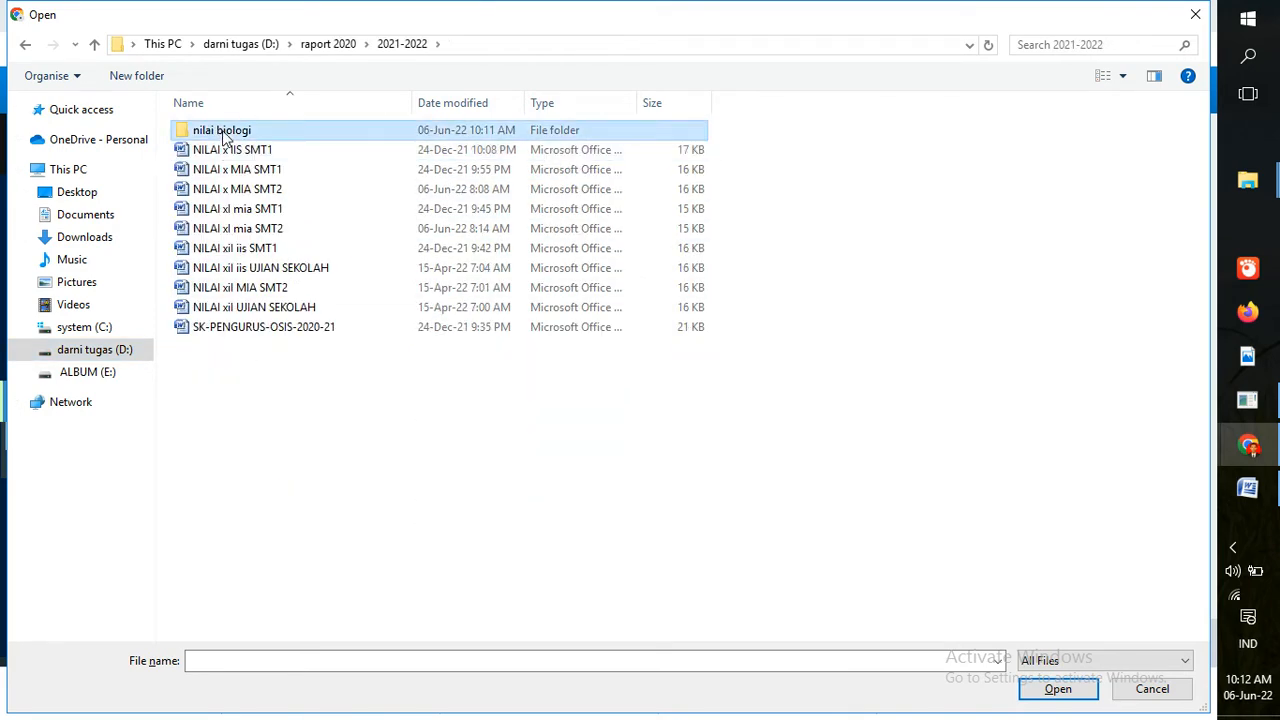
double_click(224, 135)
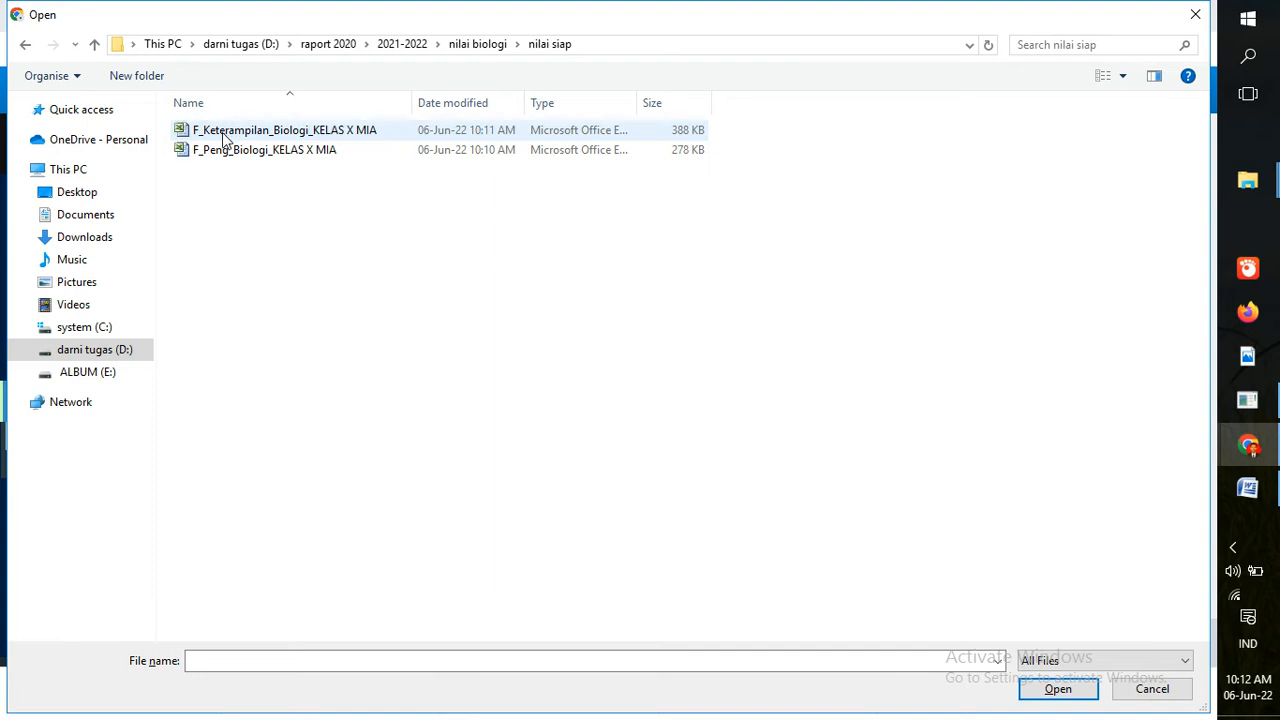
left_click(232, 162)
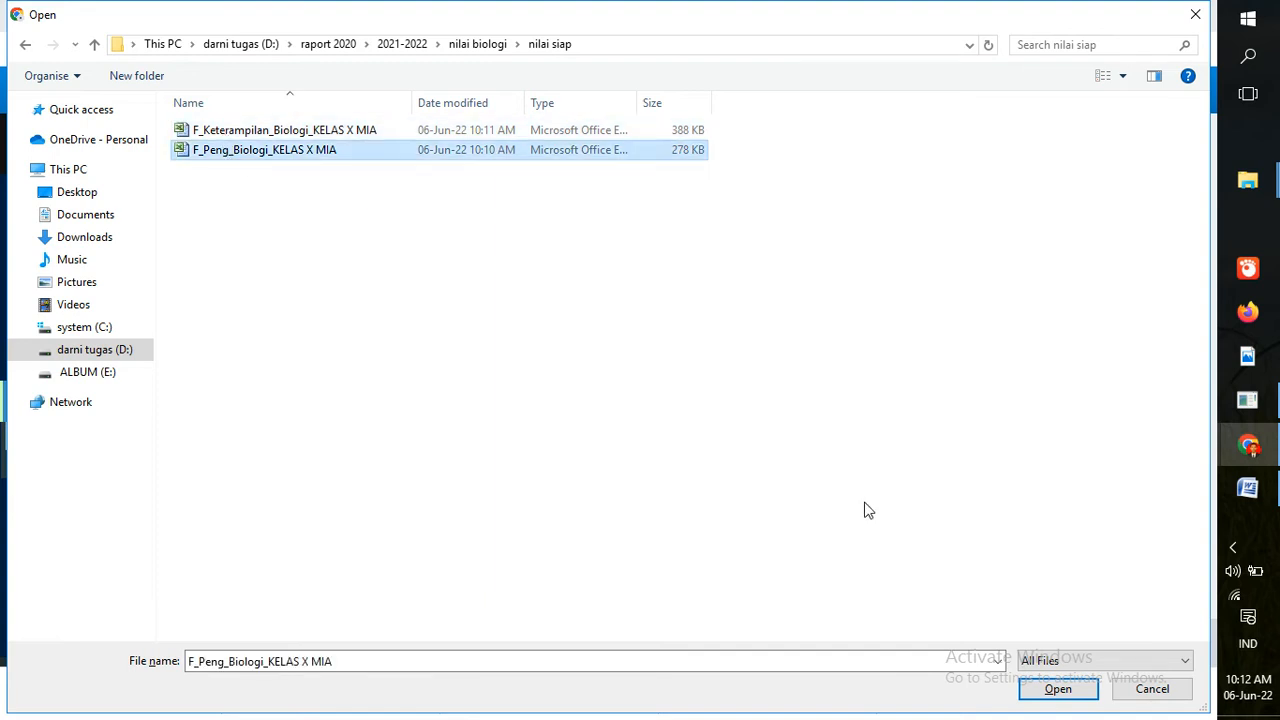
left_click(1080, 691)
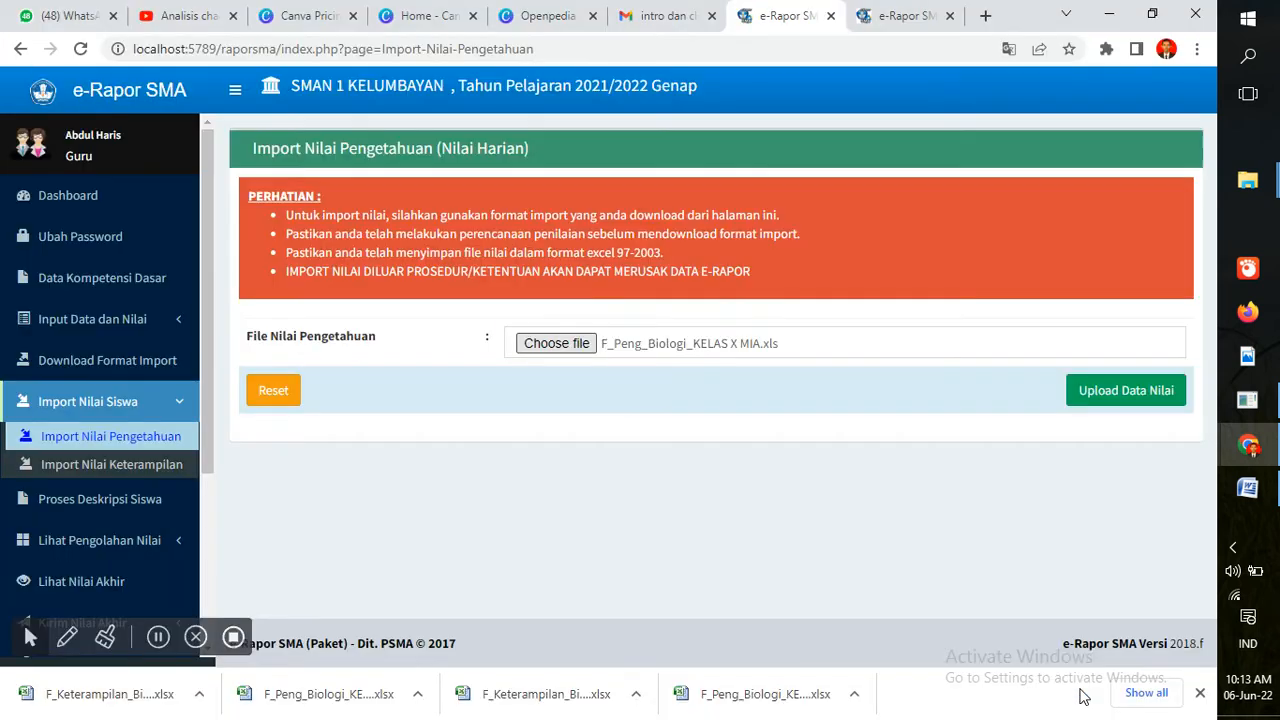
Upload the Biologi knowledge grade file and save it with Simpan Data Nilai, adding 90 records
left_click(1094, 409)
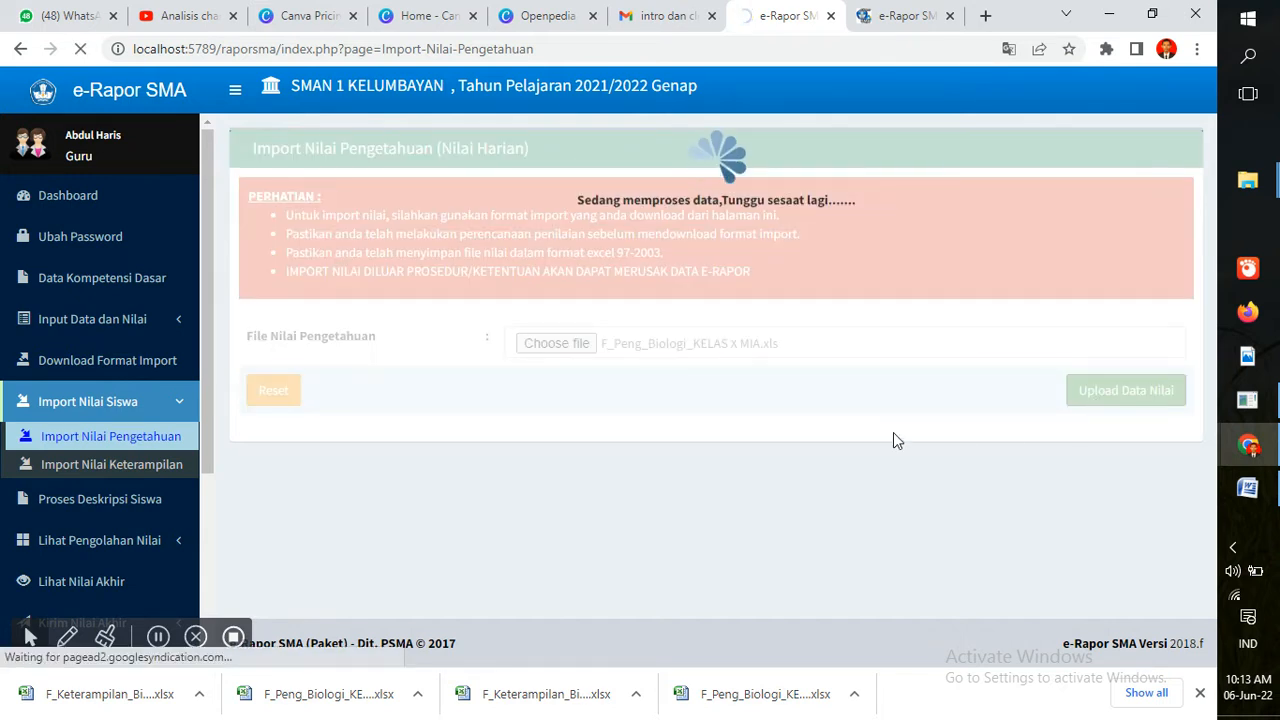
left_click(874, 10)
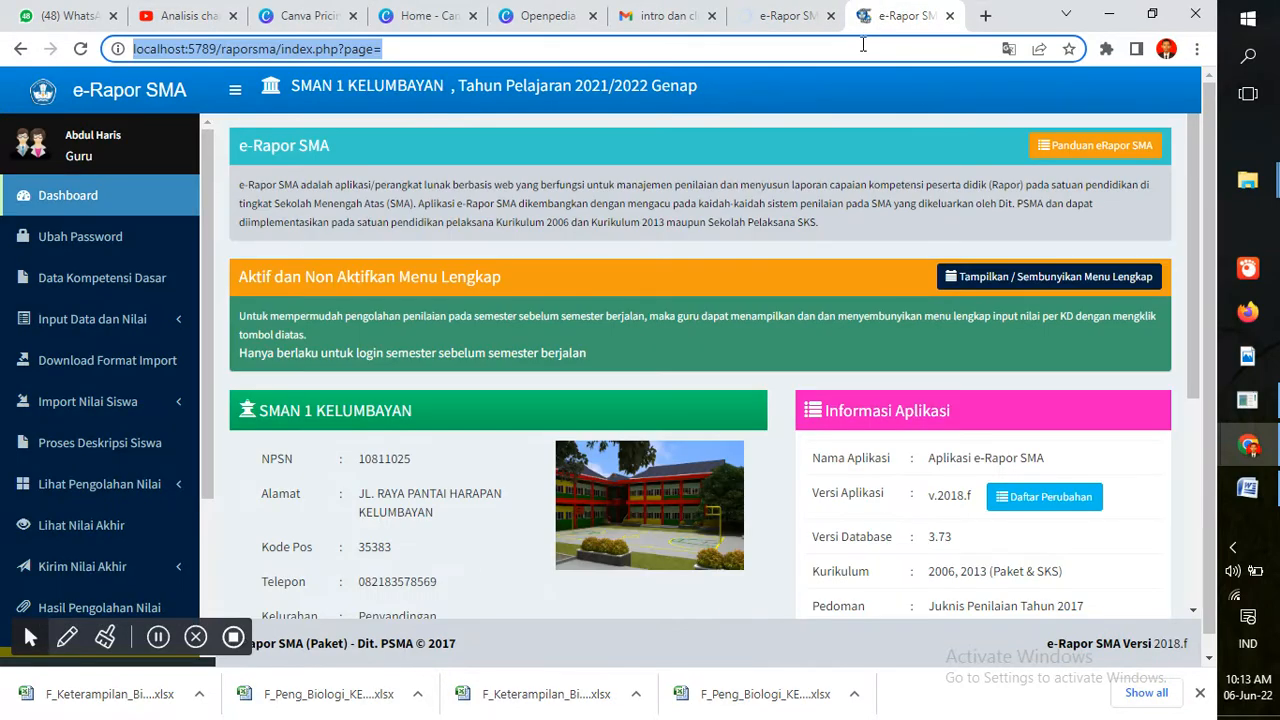
left_click(860, 48)
key("Return")
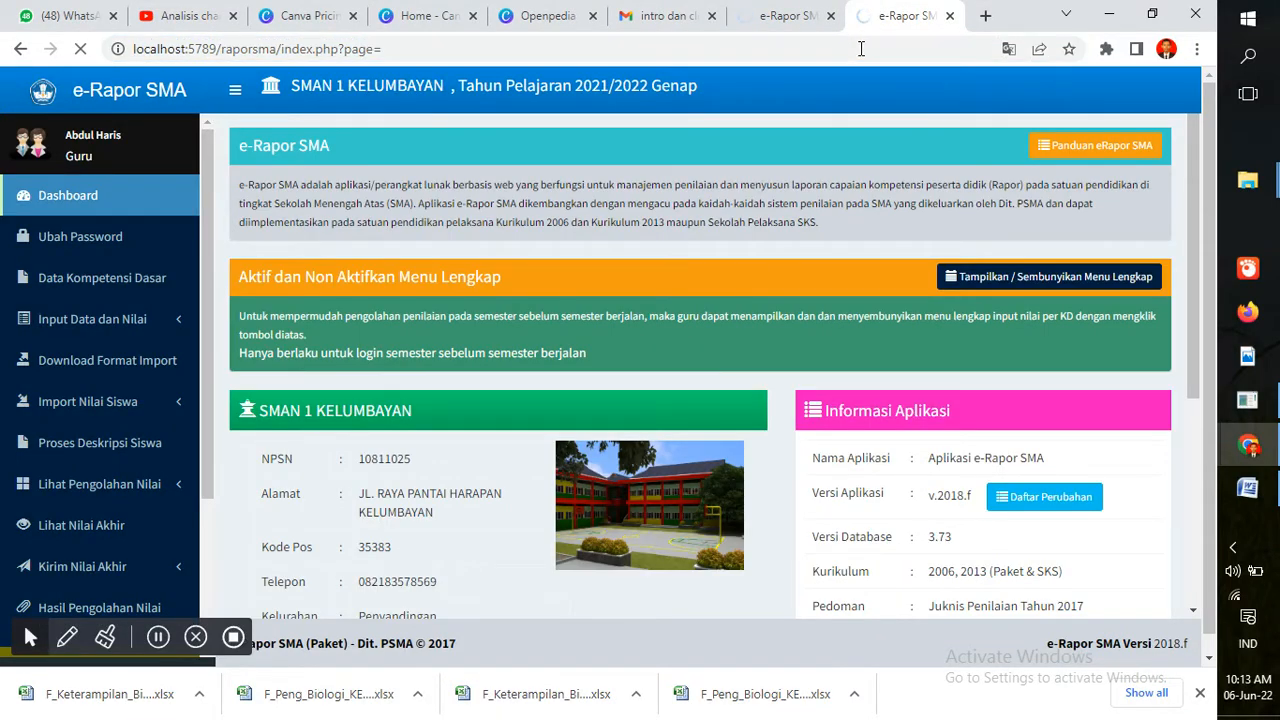
left_click(775, 8)
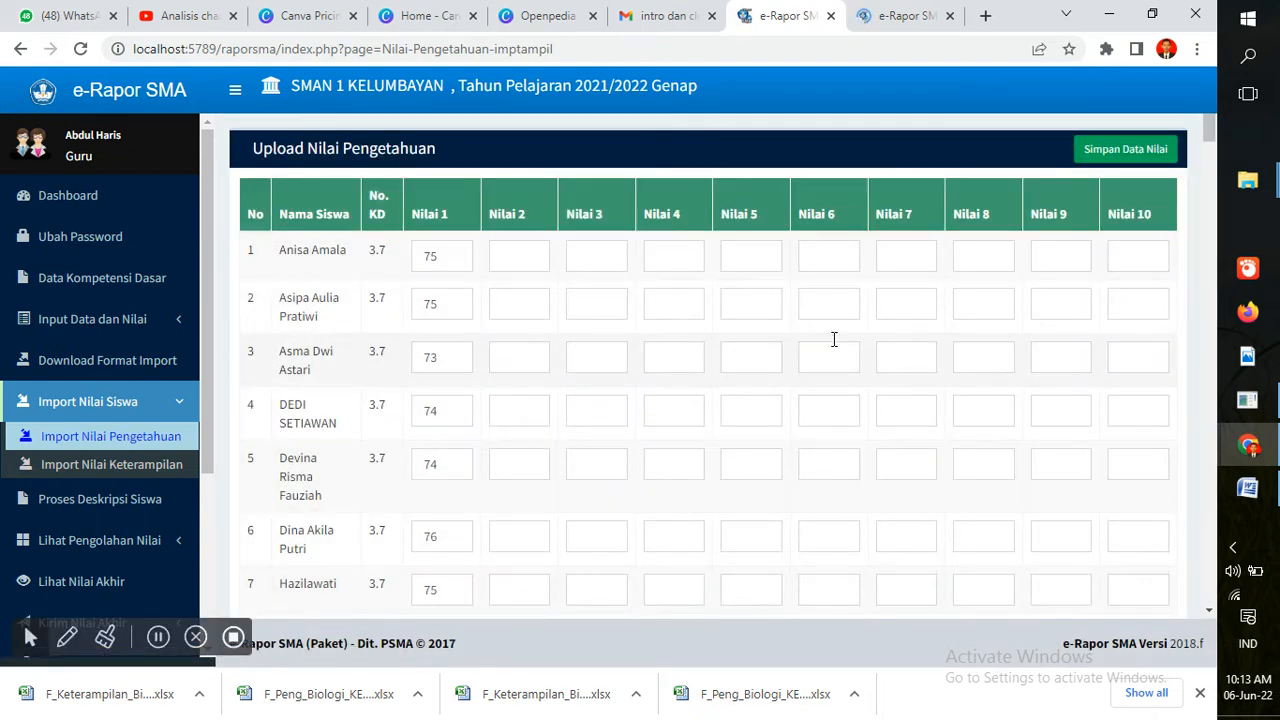
left_click(1132, 153)
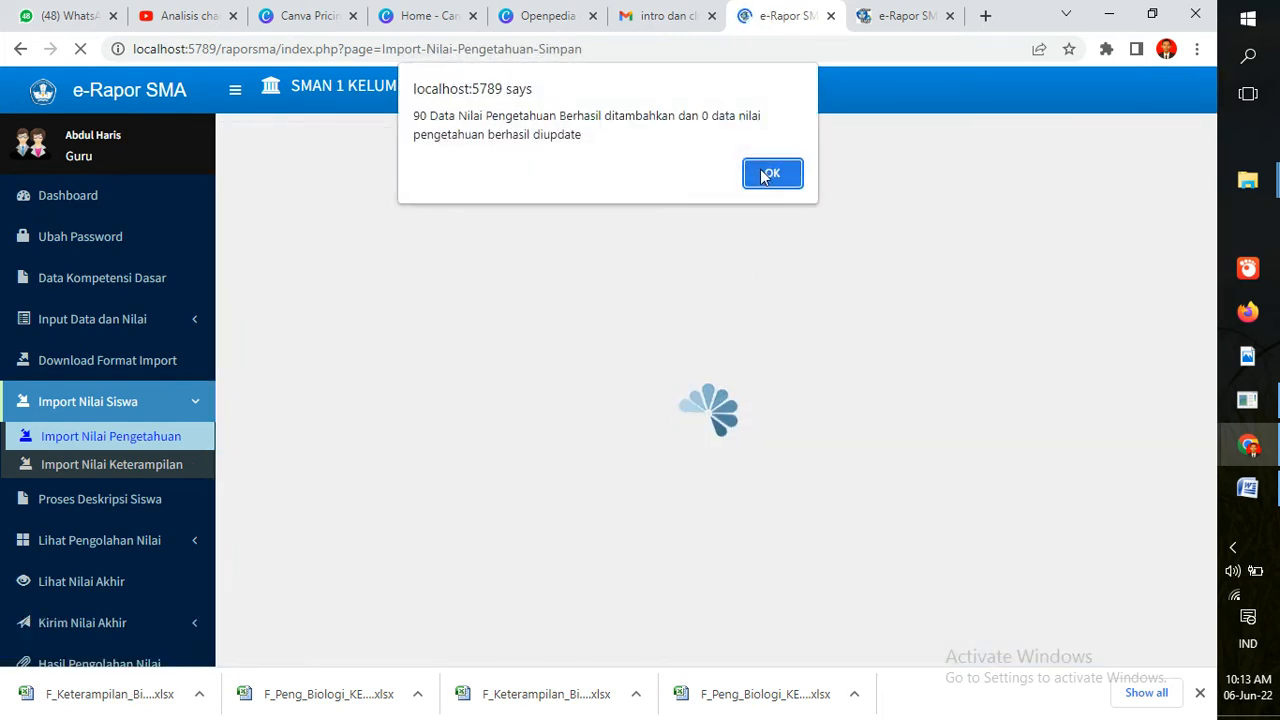
left_click(765, 175)
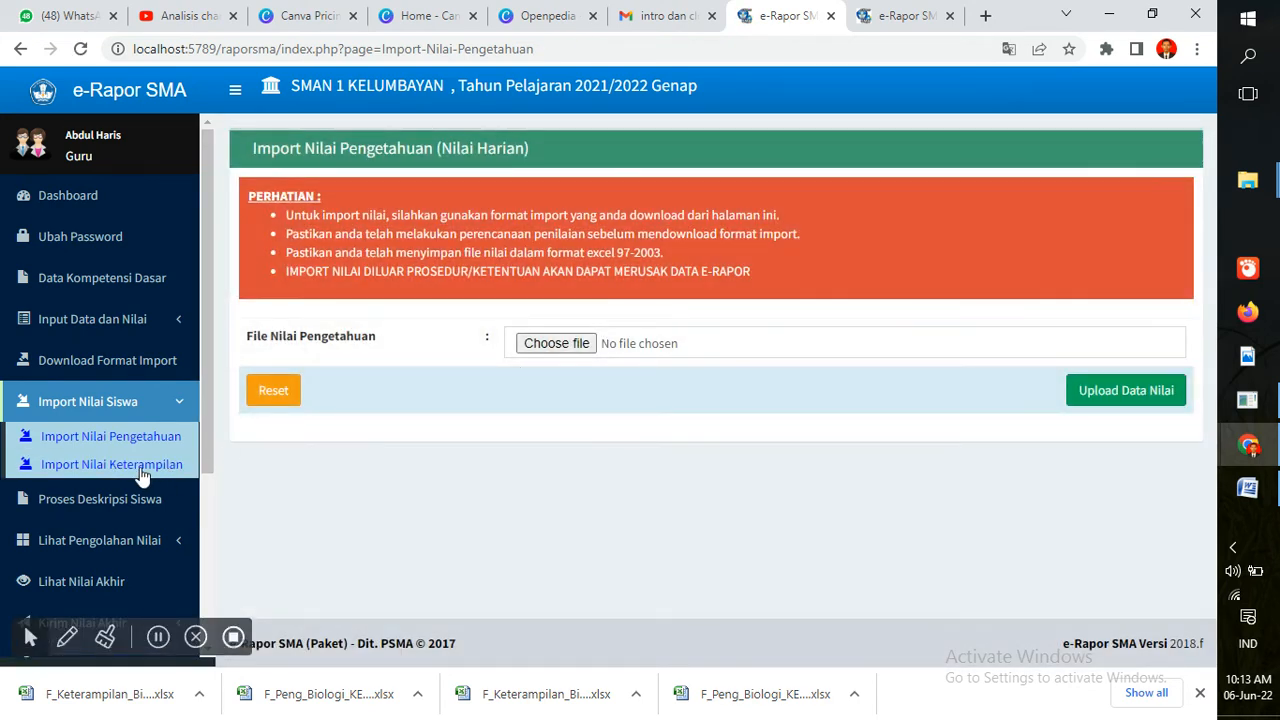
Upload F_Keterampilan_Biologi_KELAS X MIA.xls on the Import Nilai Keterampilan page
left_click(110, 477)
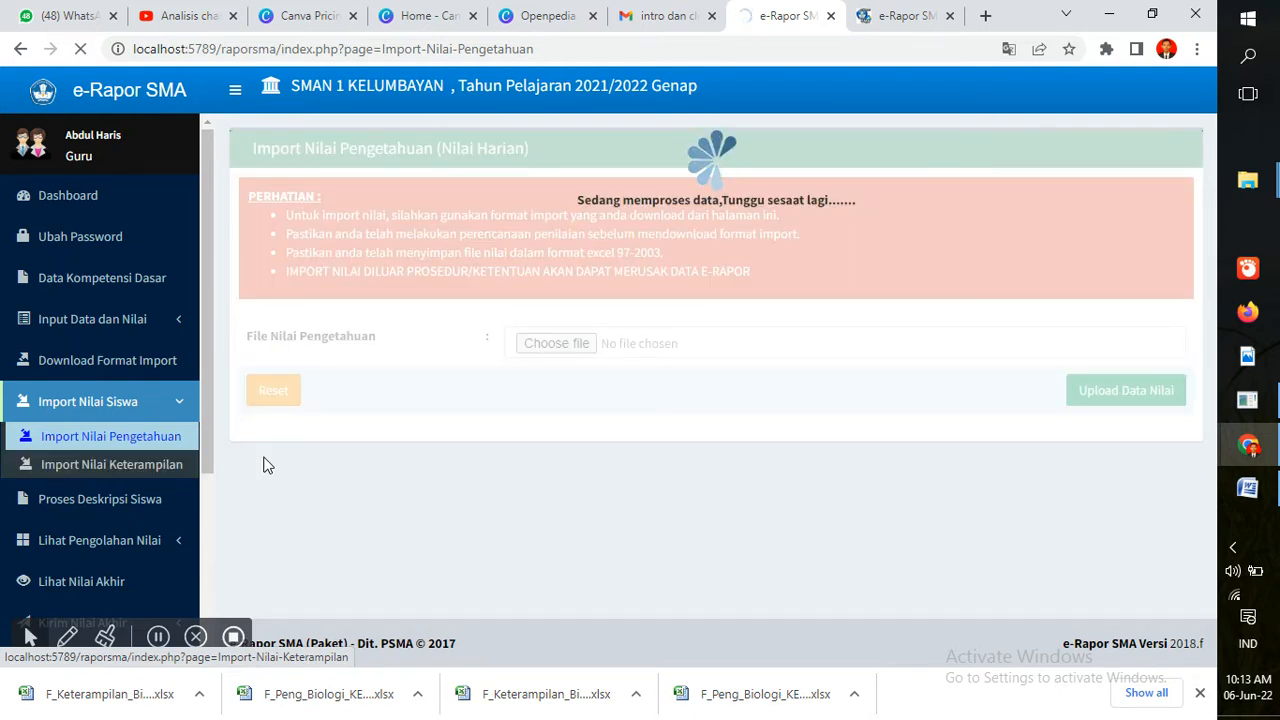
left_click(912, 14)
left_click(903, 51)
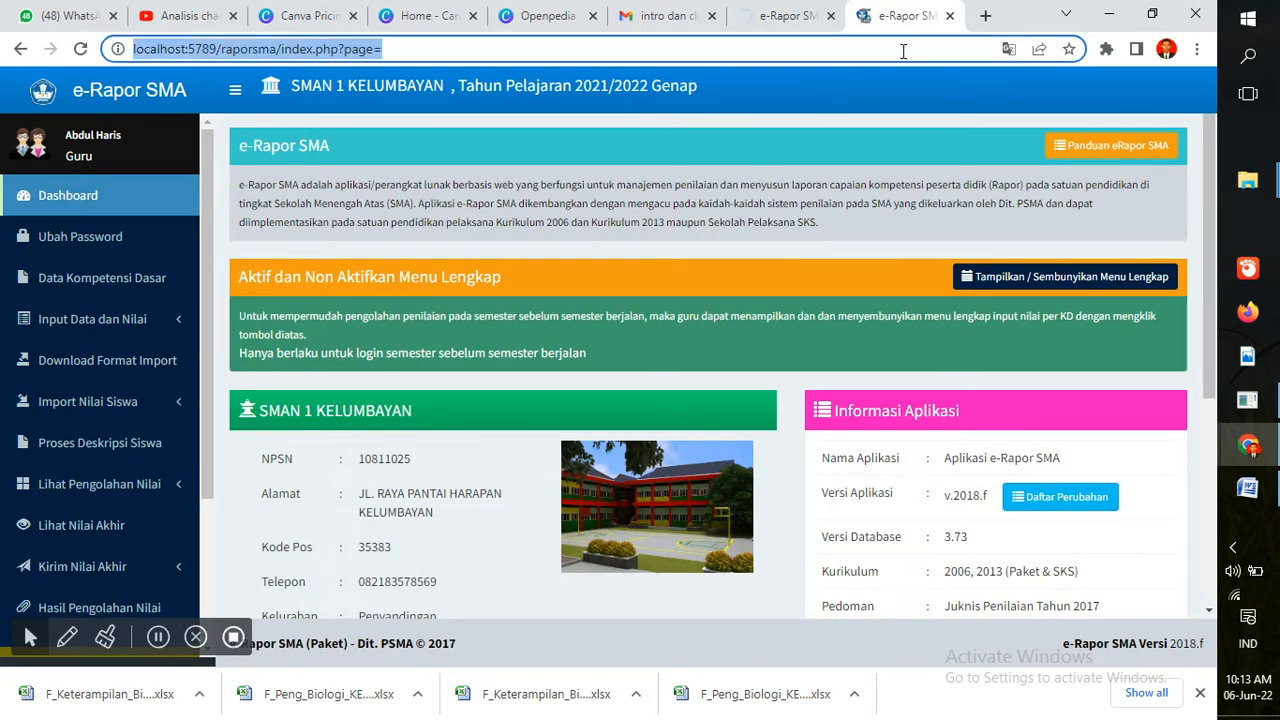
key("Return")
left_click(757, 12)
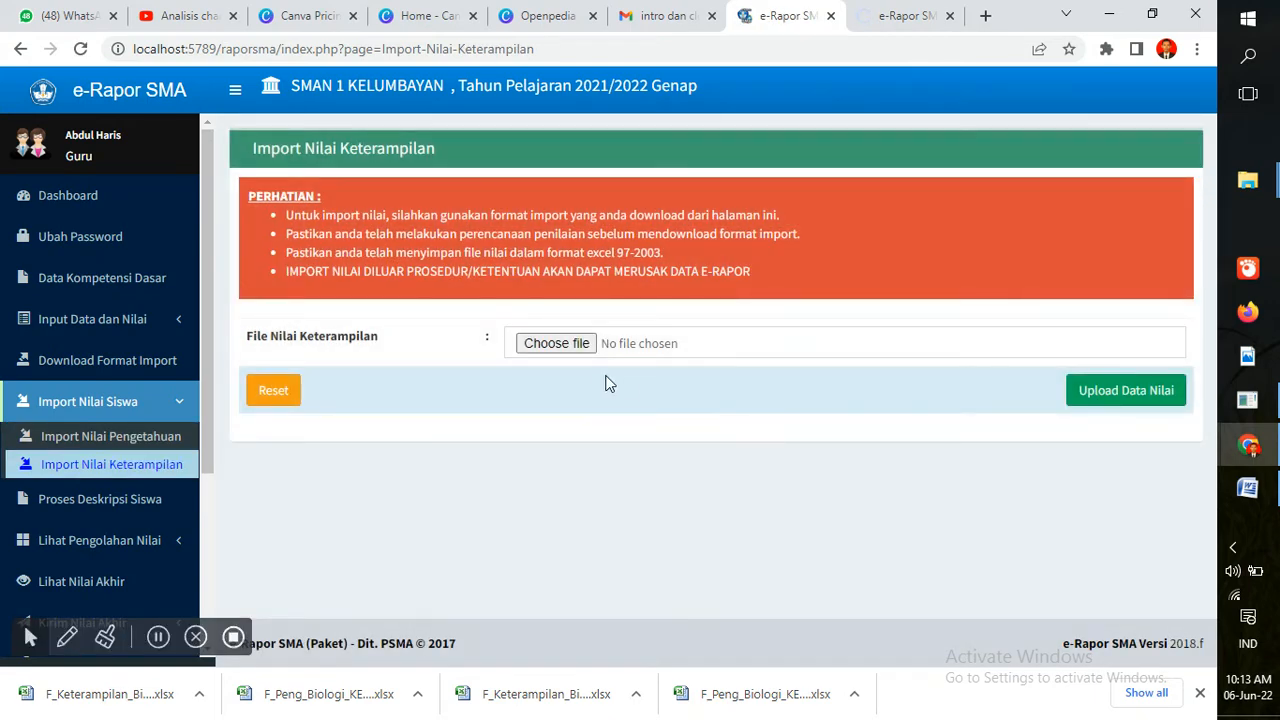
left_click(584, 352)
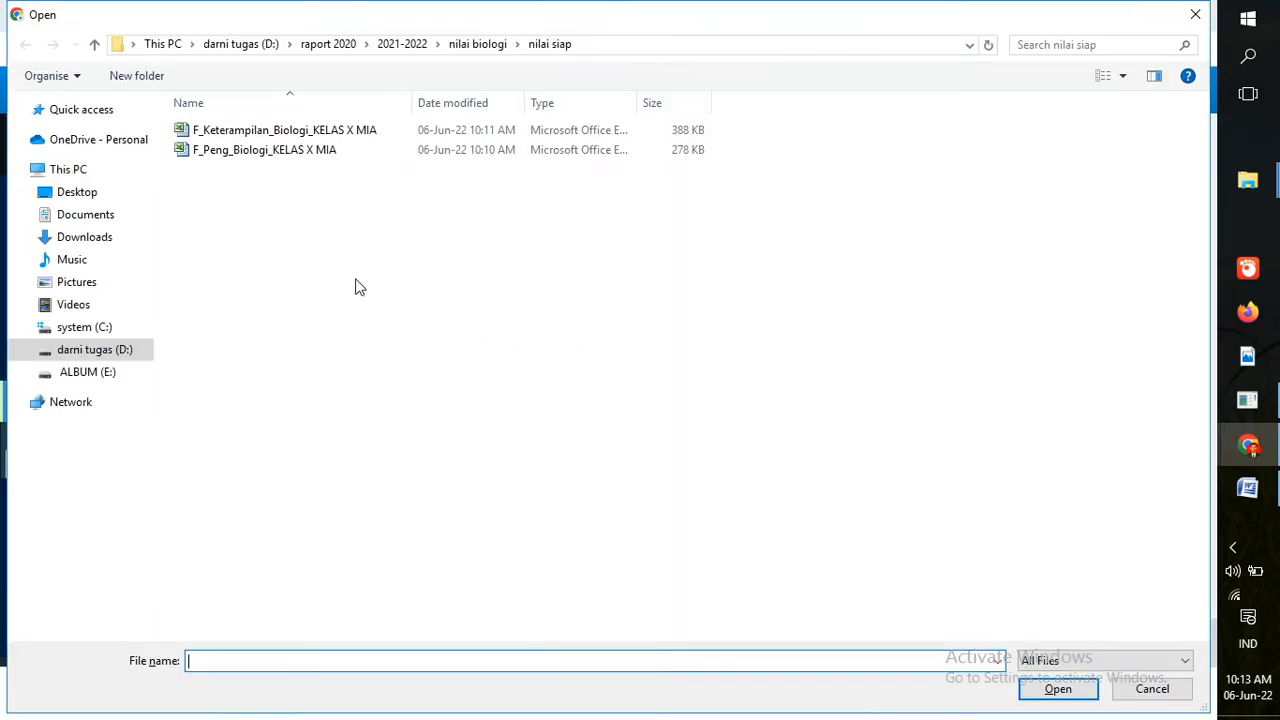
left_click(285, 132)
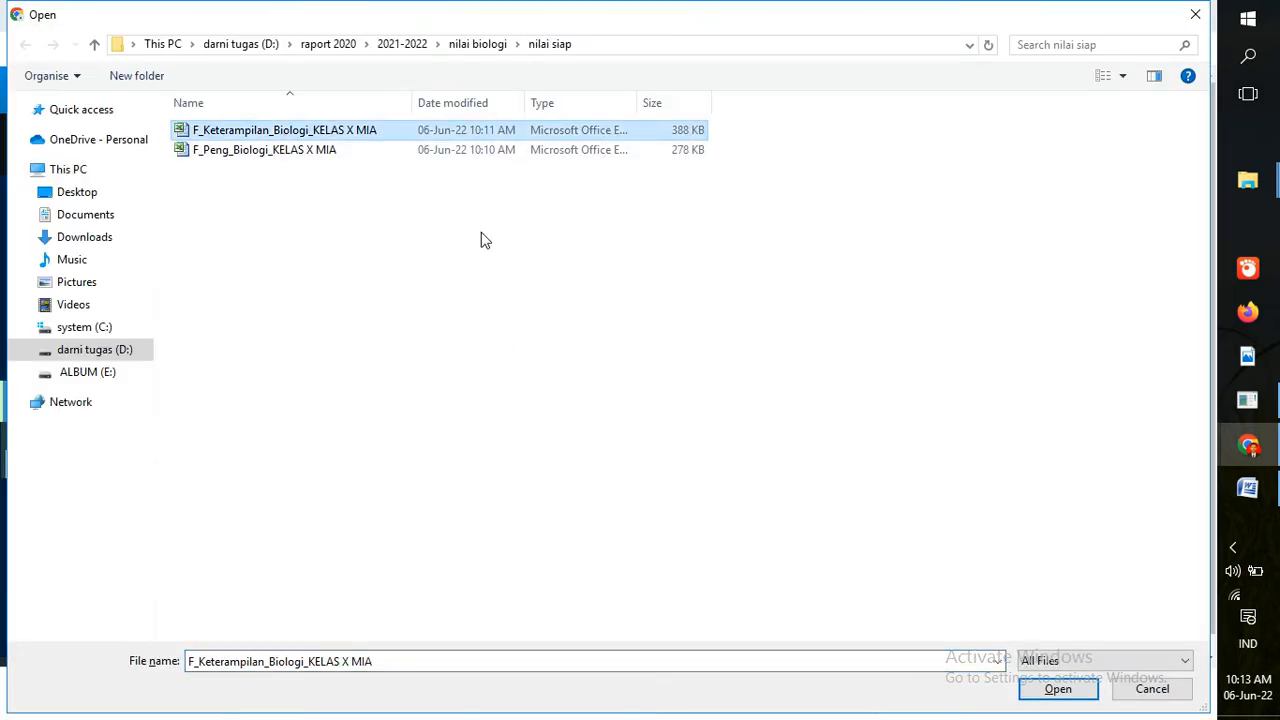
left_click(1057, 689)
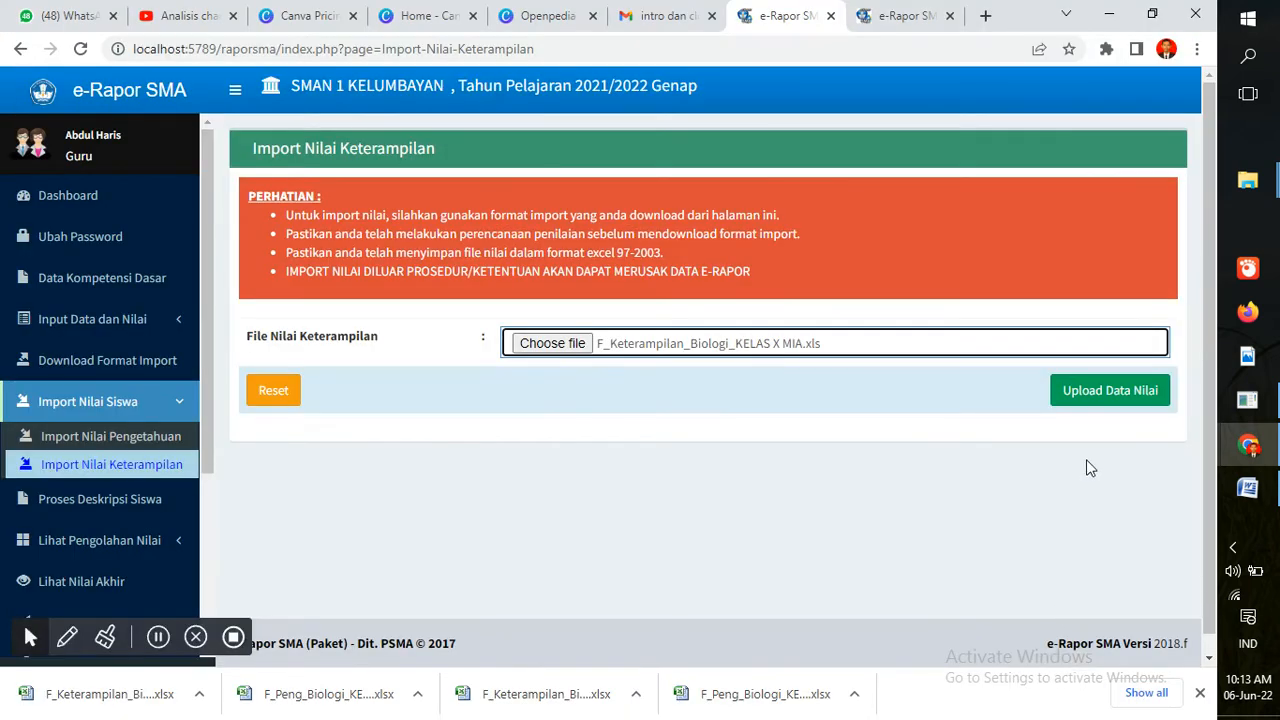
left_click(1104, 390)
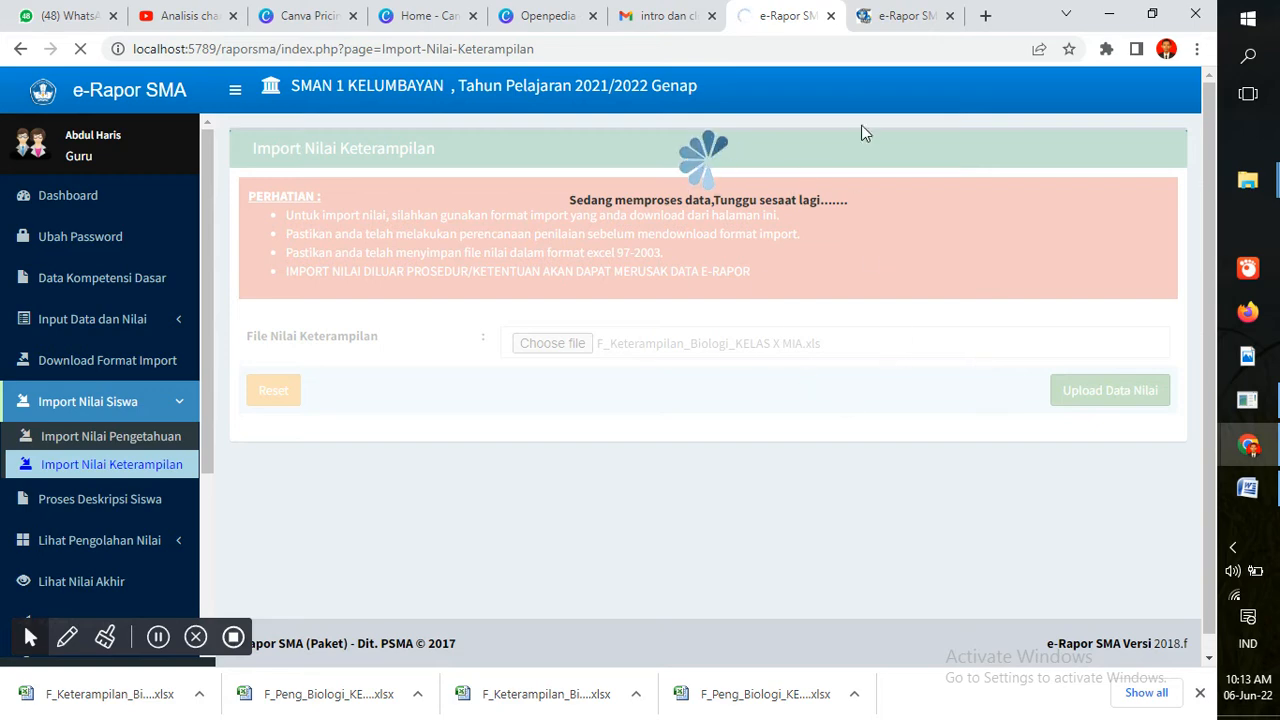
Save the uploaded skills grades with Simpan Data Nilai and dismiss the confirmation
left_click(907, 13)
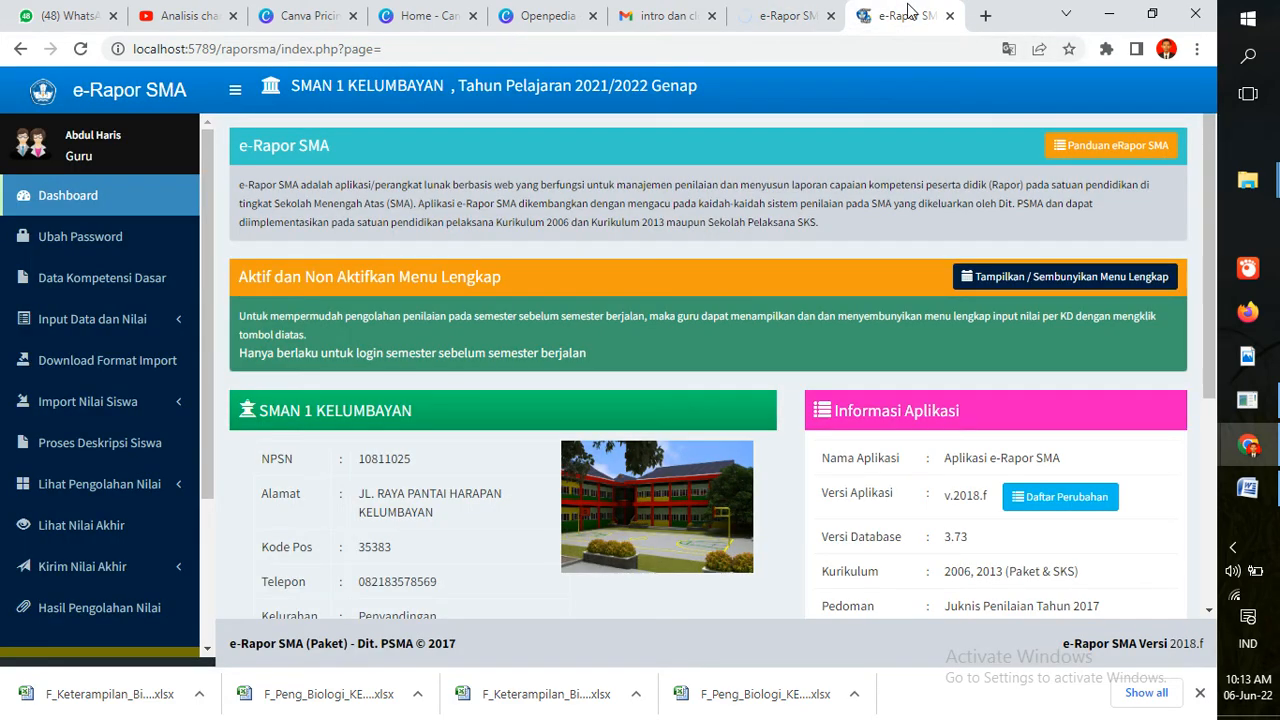
left_click(899, 46)
key("Return")
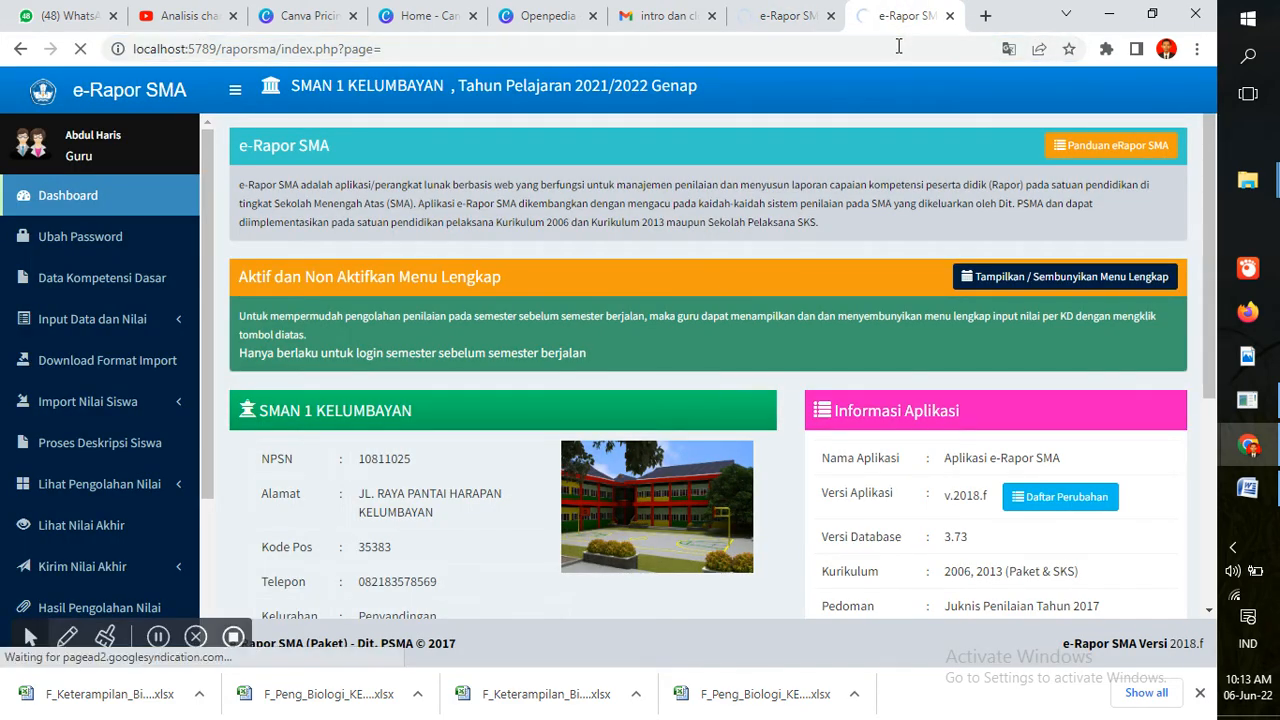
left_click(783, 12)
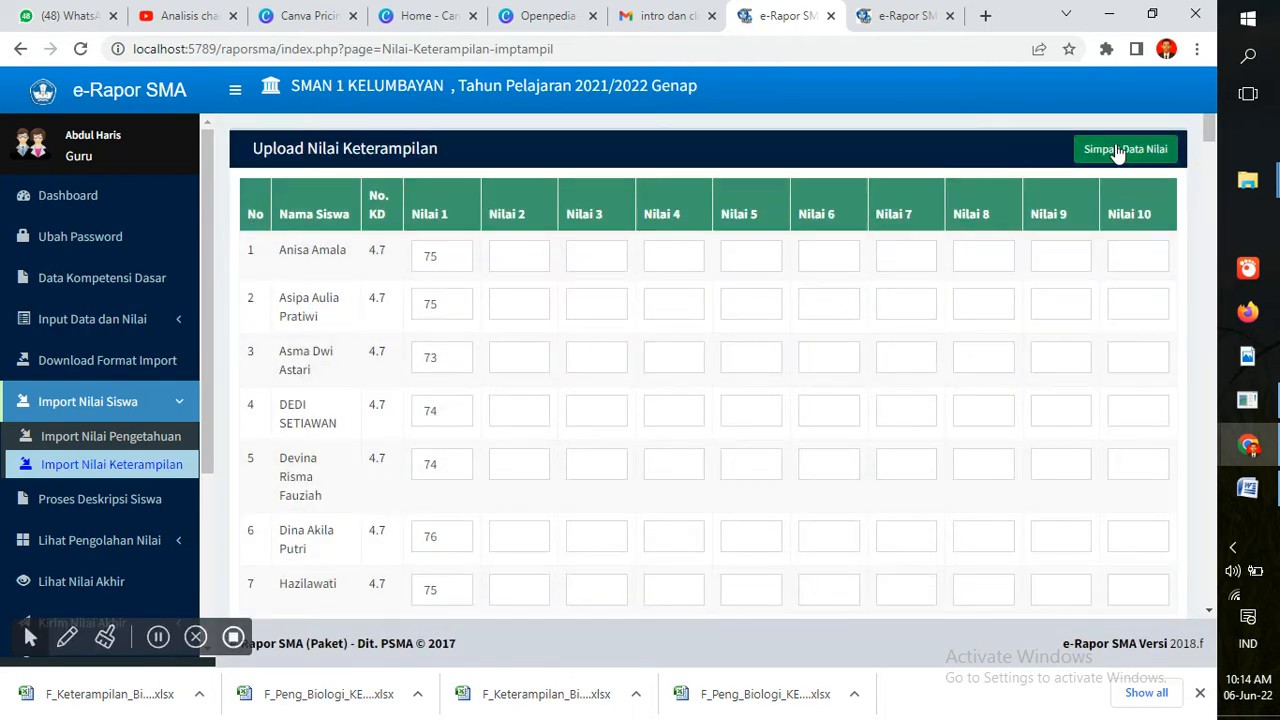
left_click(1118, 151)
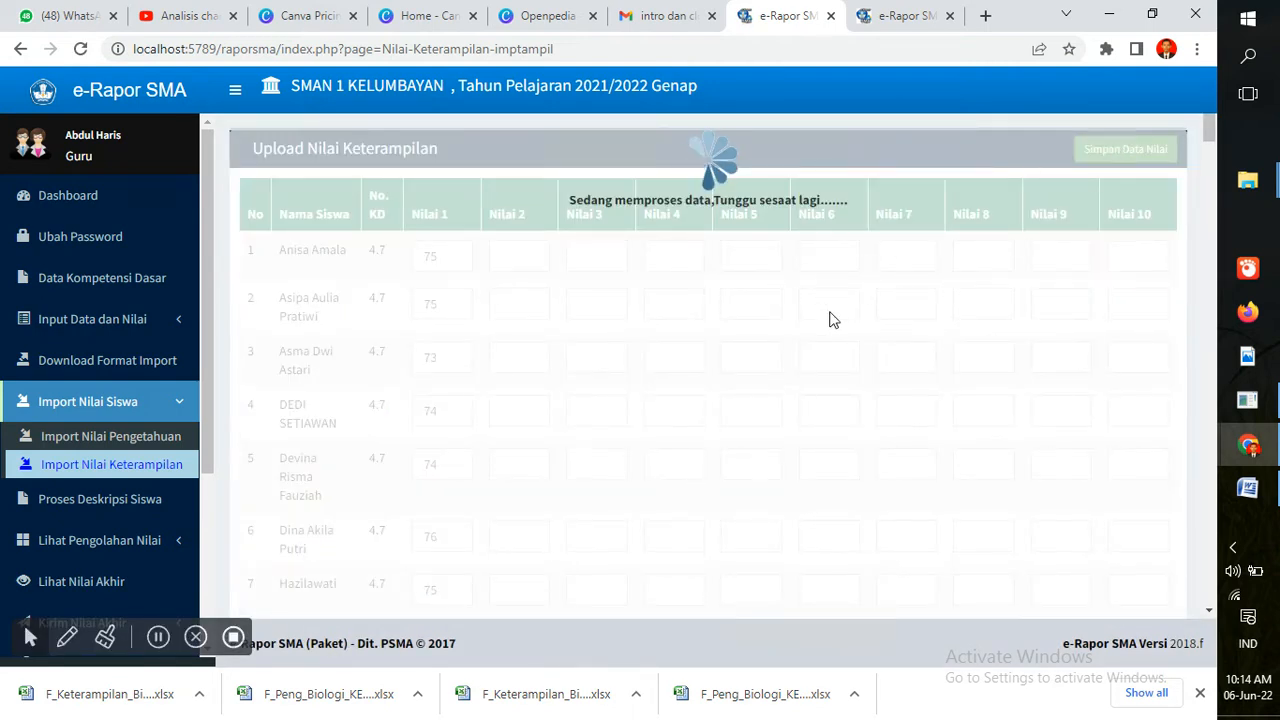
key("Return")
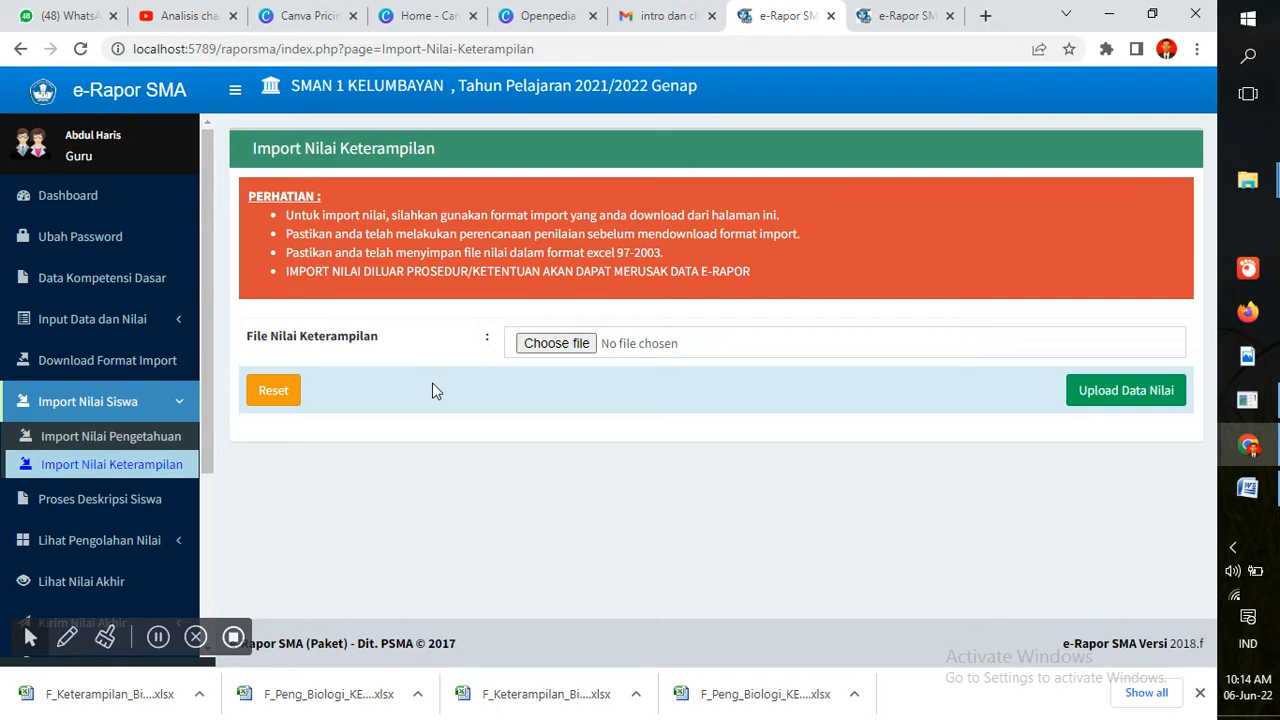
Open Input Nilai Sikap Spiritual and load KELAS X MIA, Biologi, Semester 2
left_click(178, 322)
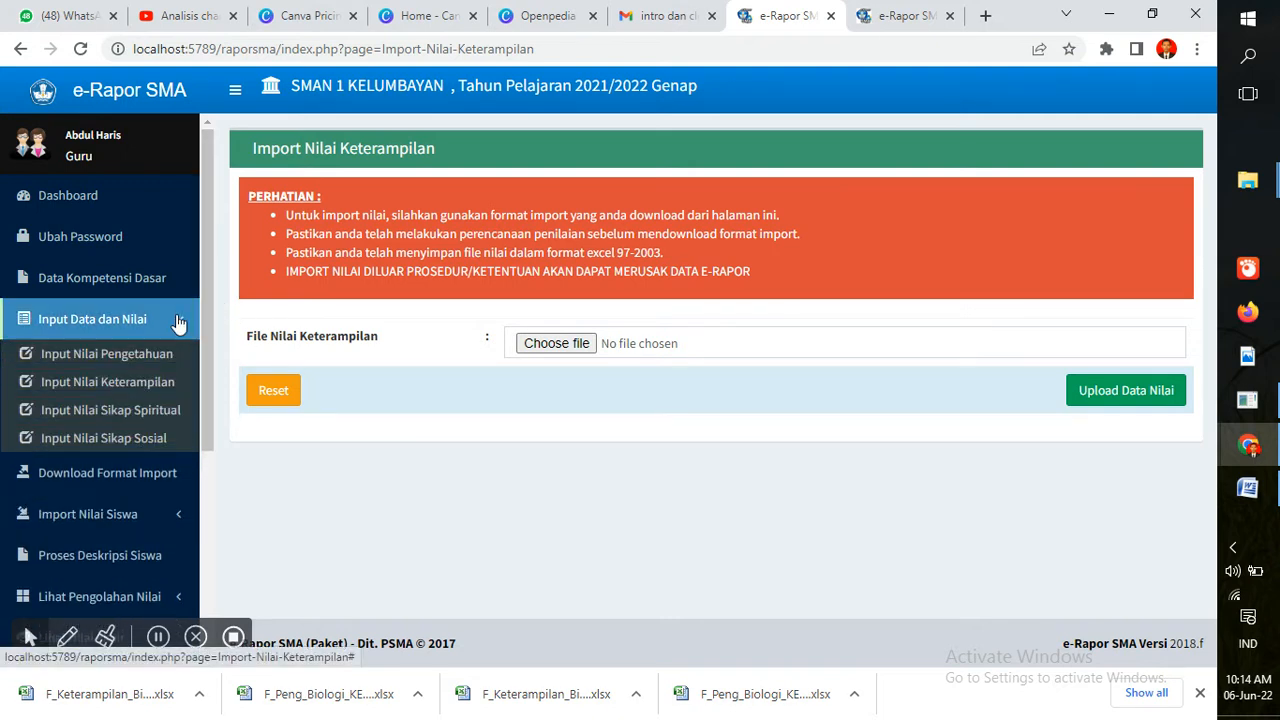
left_click(185, 410)
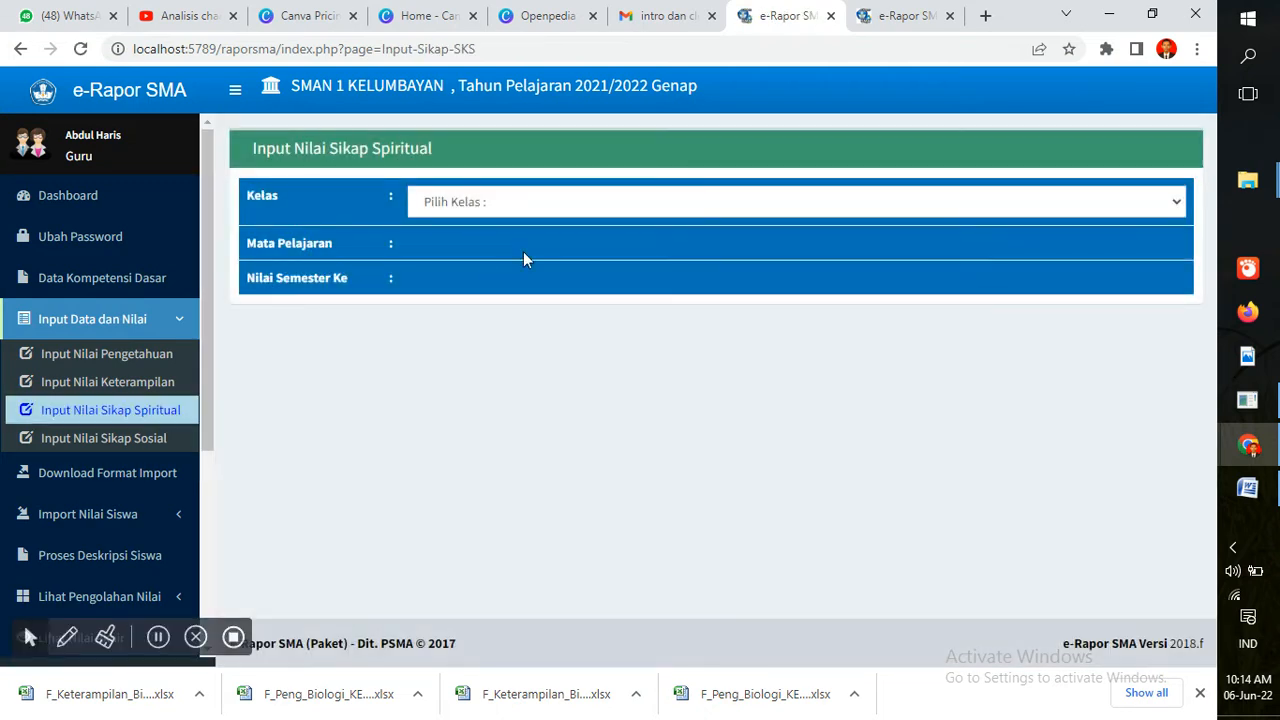
left_click(519, 204)
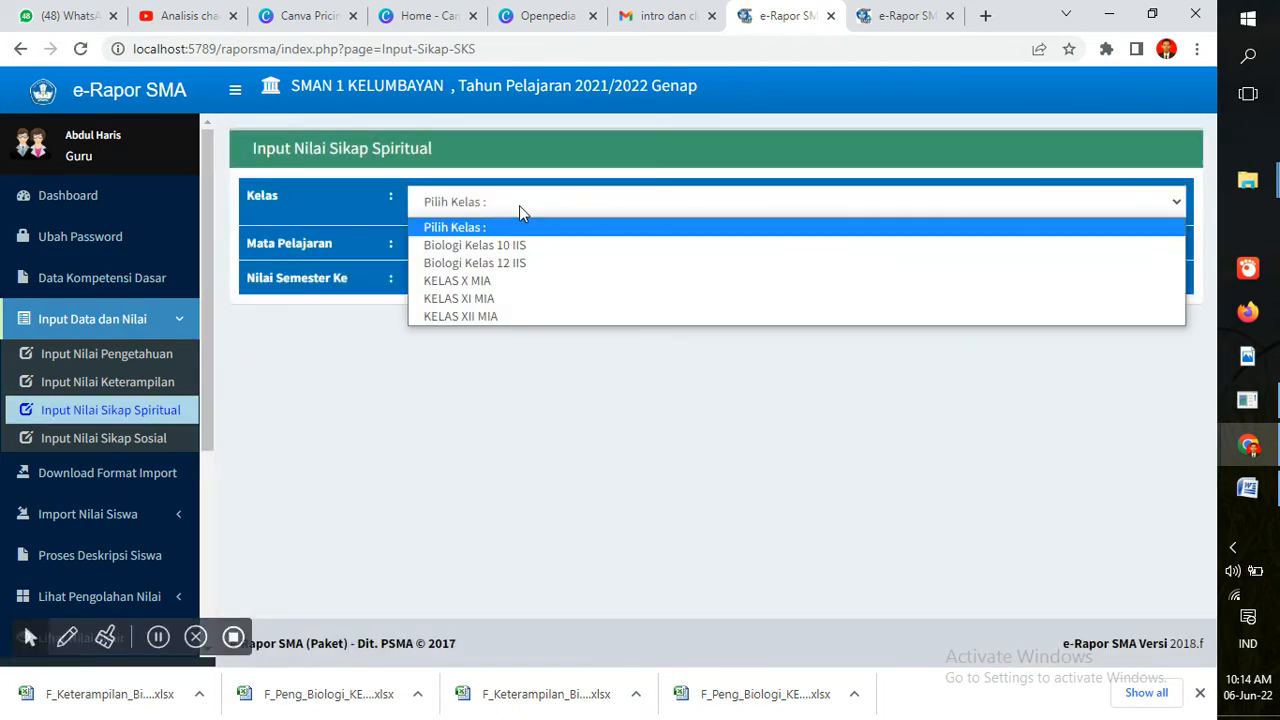
left_click(518, 279)
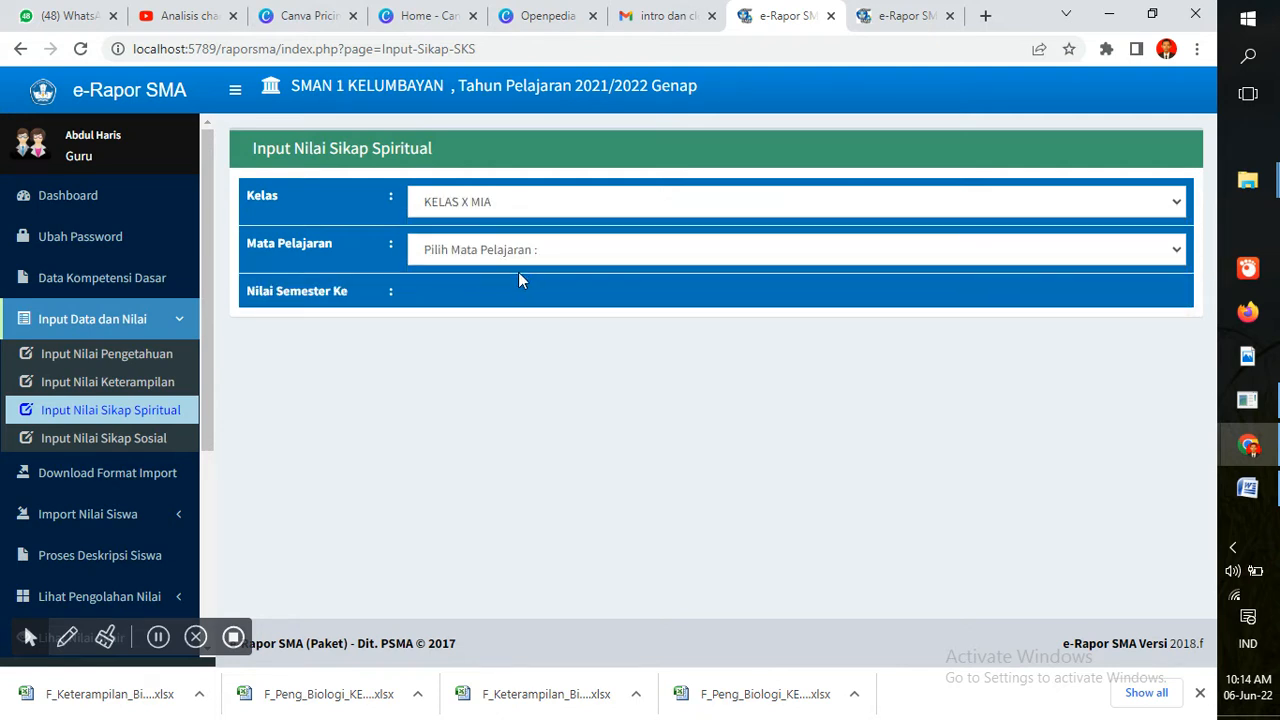
left_click(531, 258)
left_click(531, 298)
left_click(599, 299)
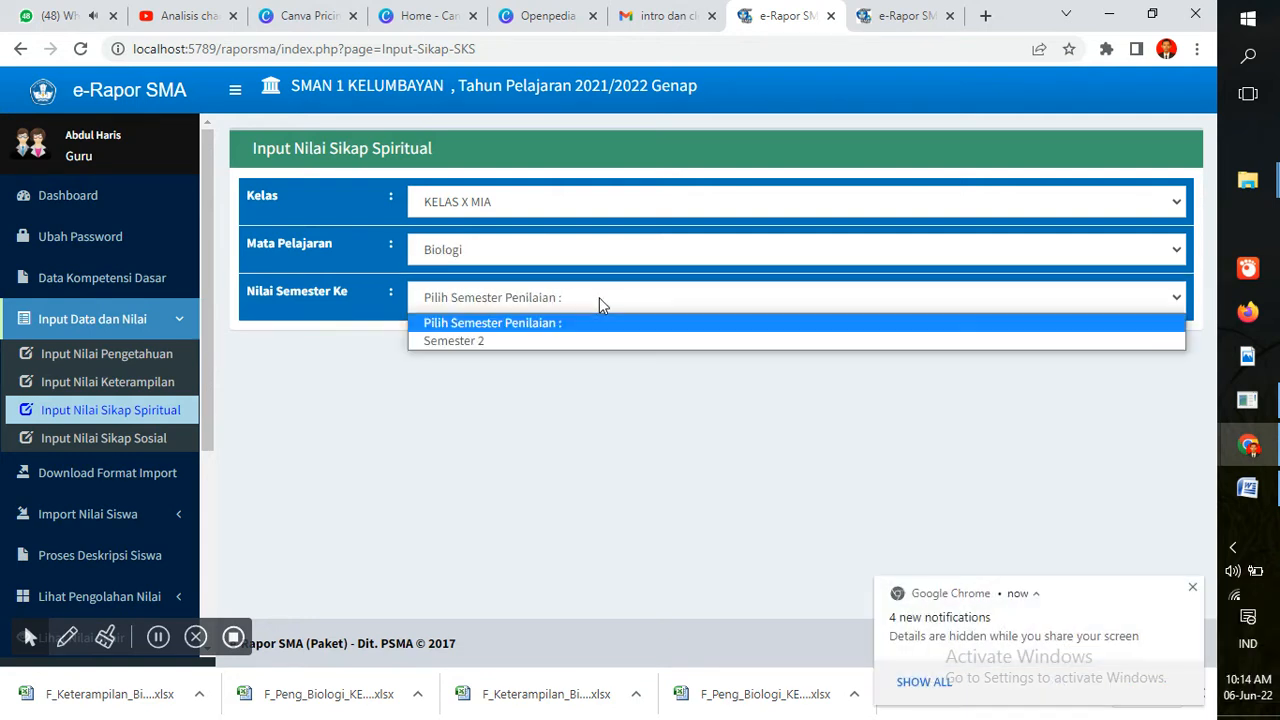
left_click(584, 340)
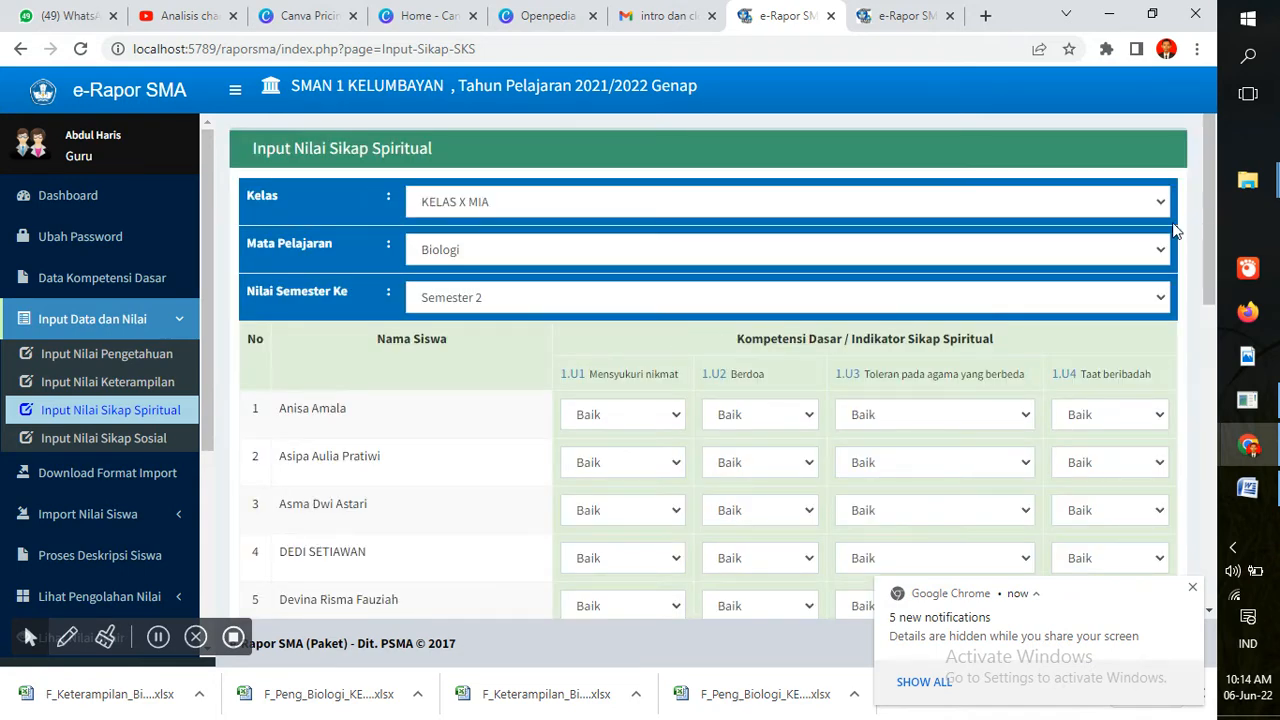
Set indicator 1.U1 to Sangat Baik for the first three students
left_click_drag(1207, 227, 1198, 293)
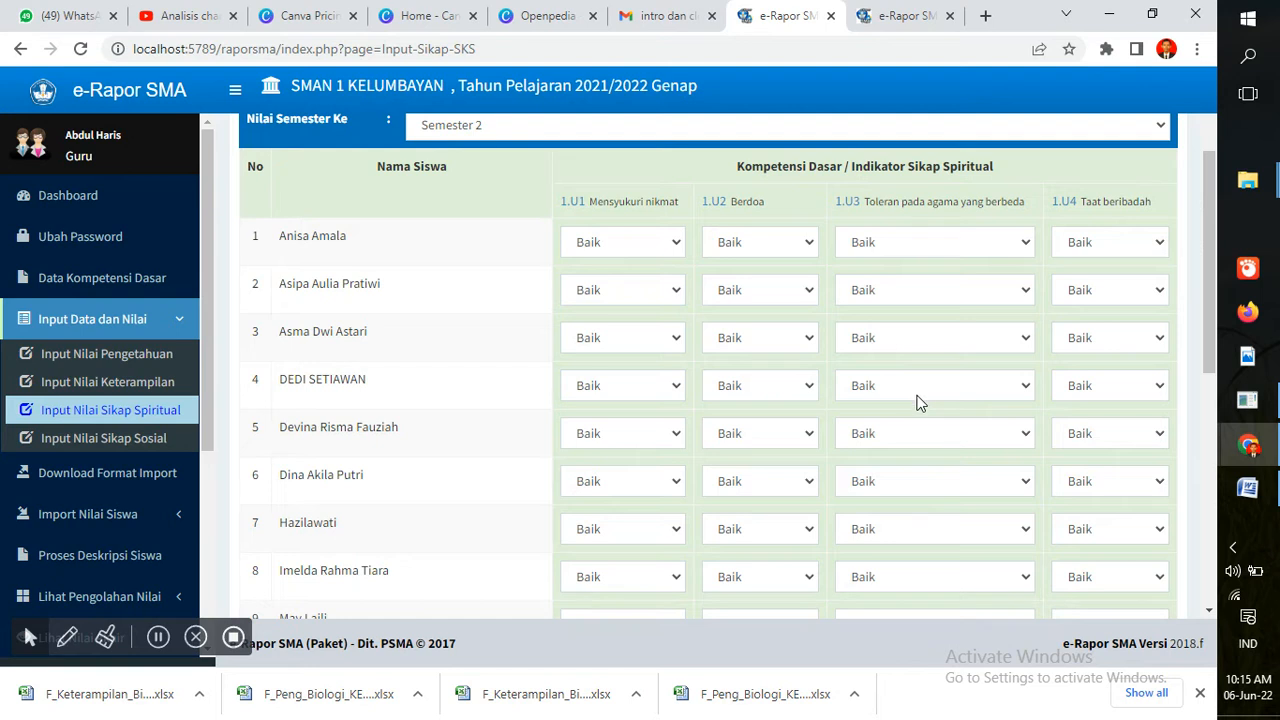
left_click(679, 252)
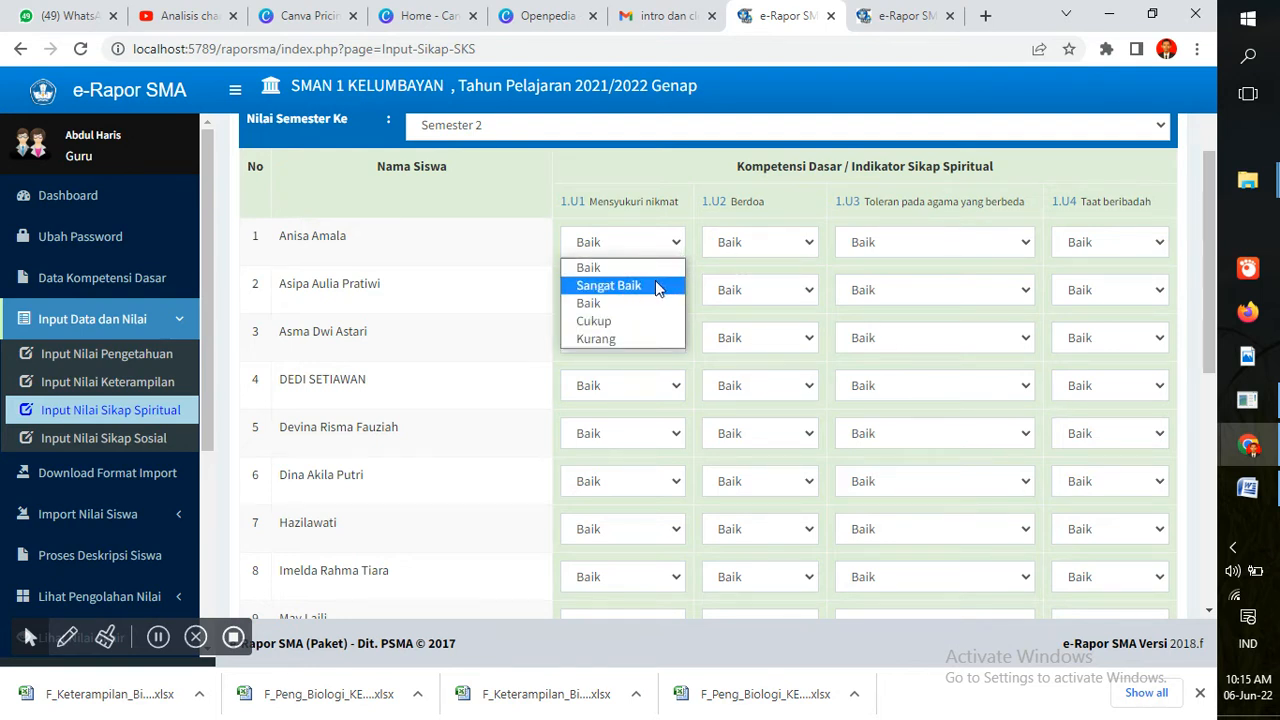
left_click(656, 286)
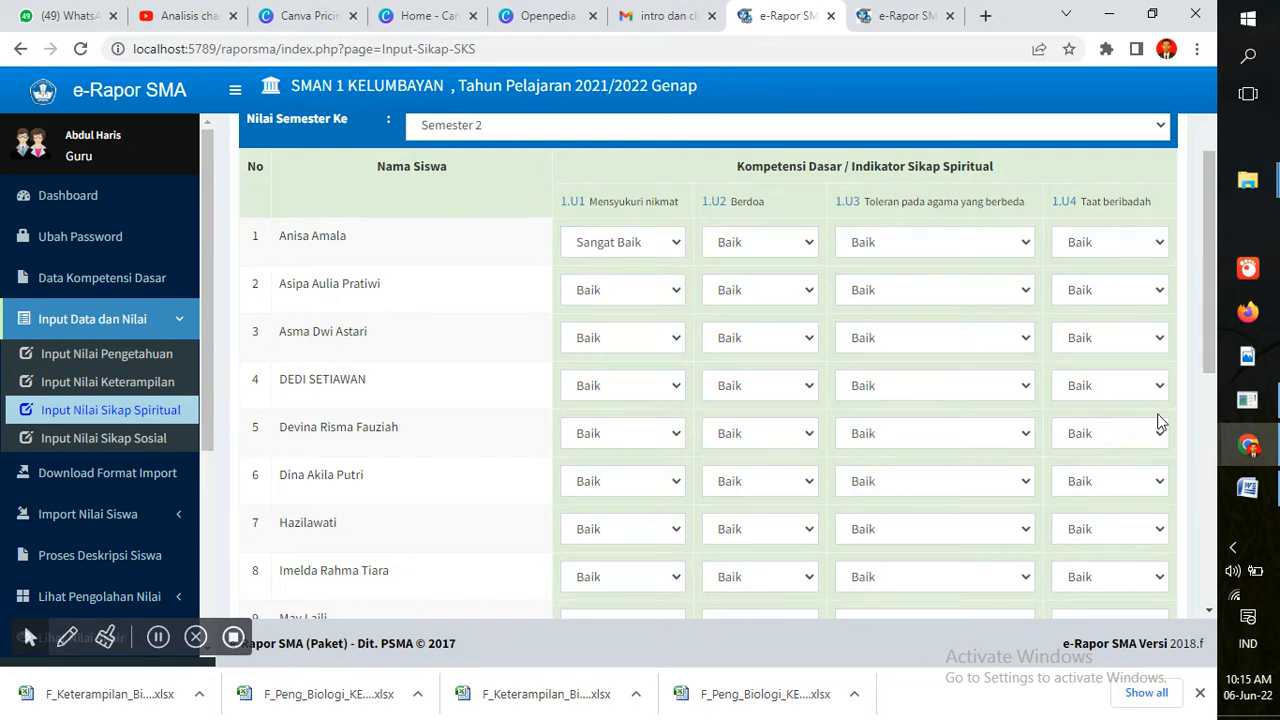
left_click(674, 300)
left_click(654, 330)
left_click(661, 341)
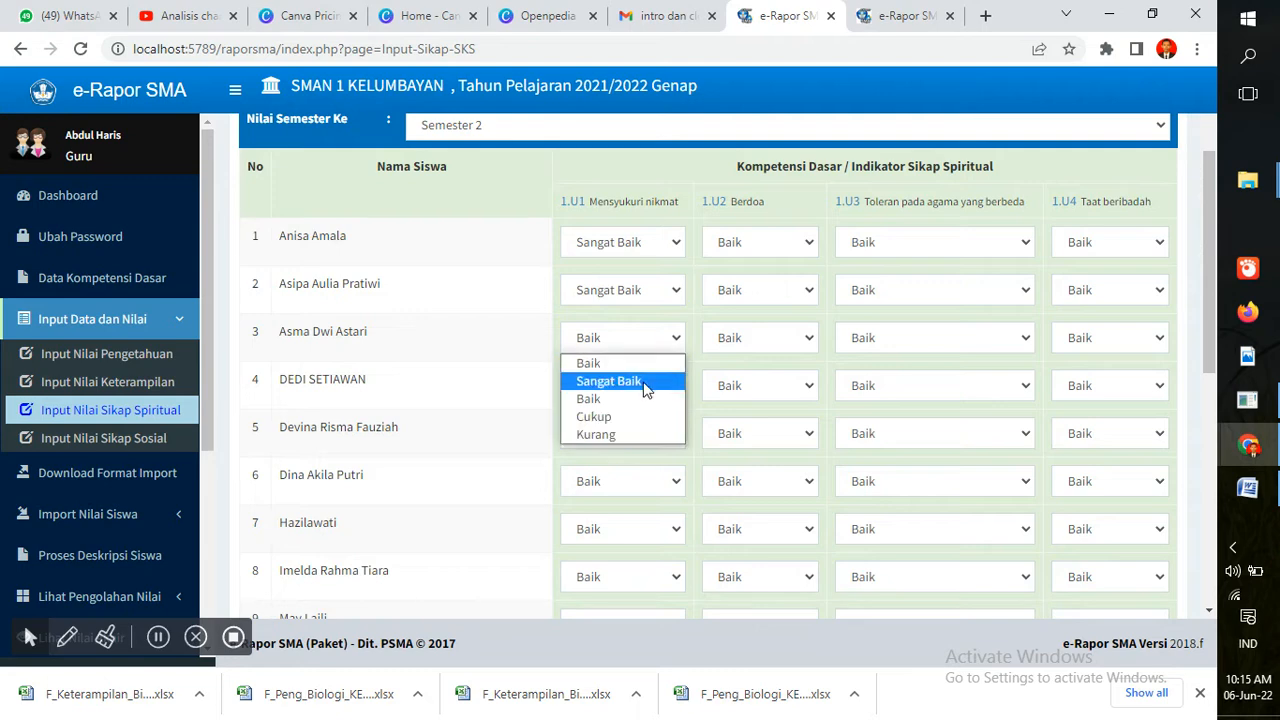
left_click(644, 382)
Save the spiritual attitude grades with SIMPAN
left_click_drag(1207, 280, 1175, 535)
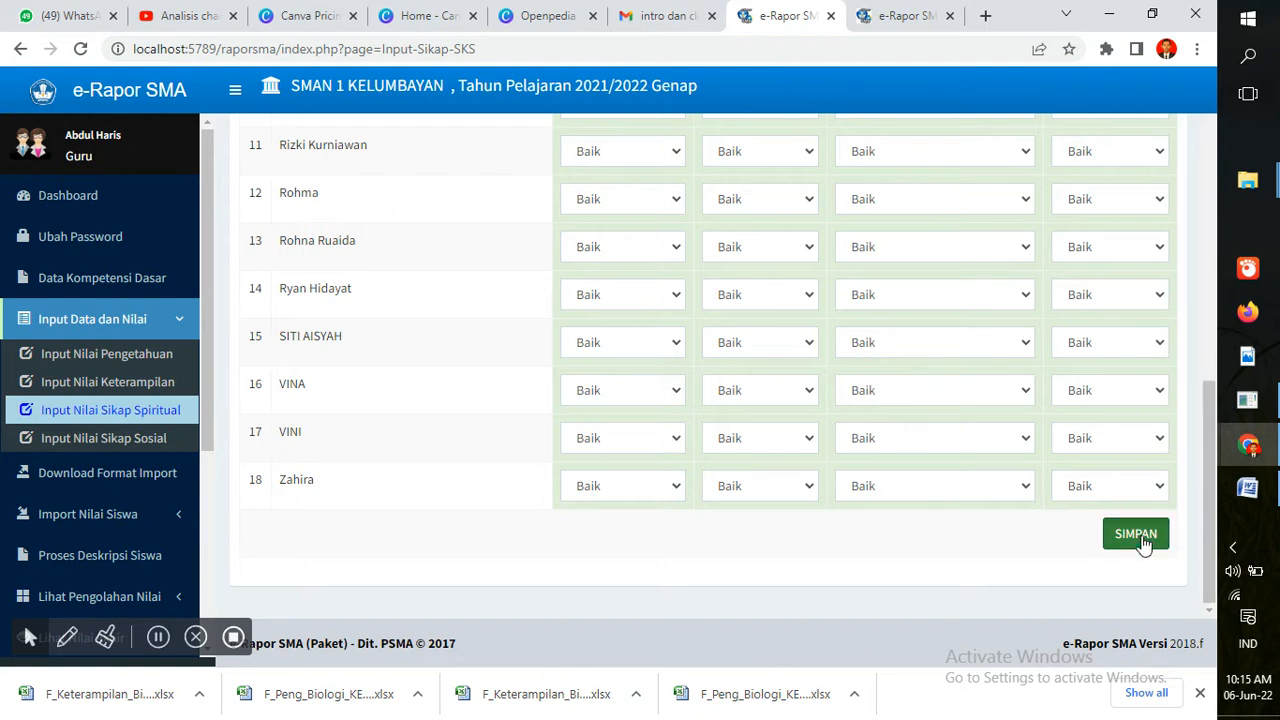
left_click(1140, 536)
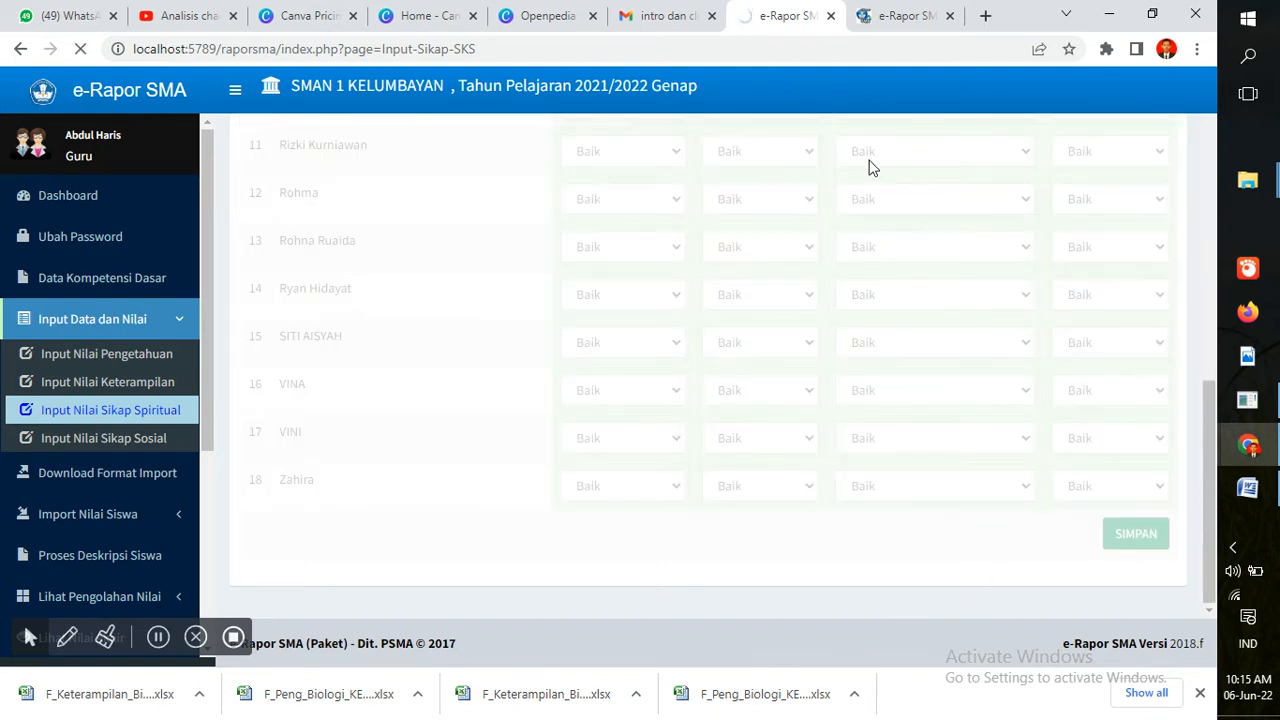
left_click(868, 12)
Reload the dashboard tab and return to the spiritual attitude grade page
left_click(876, 51)
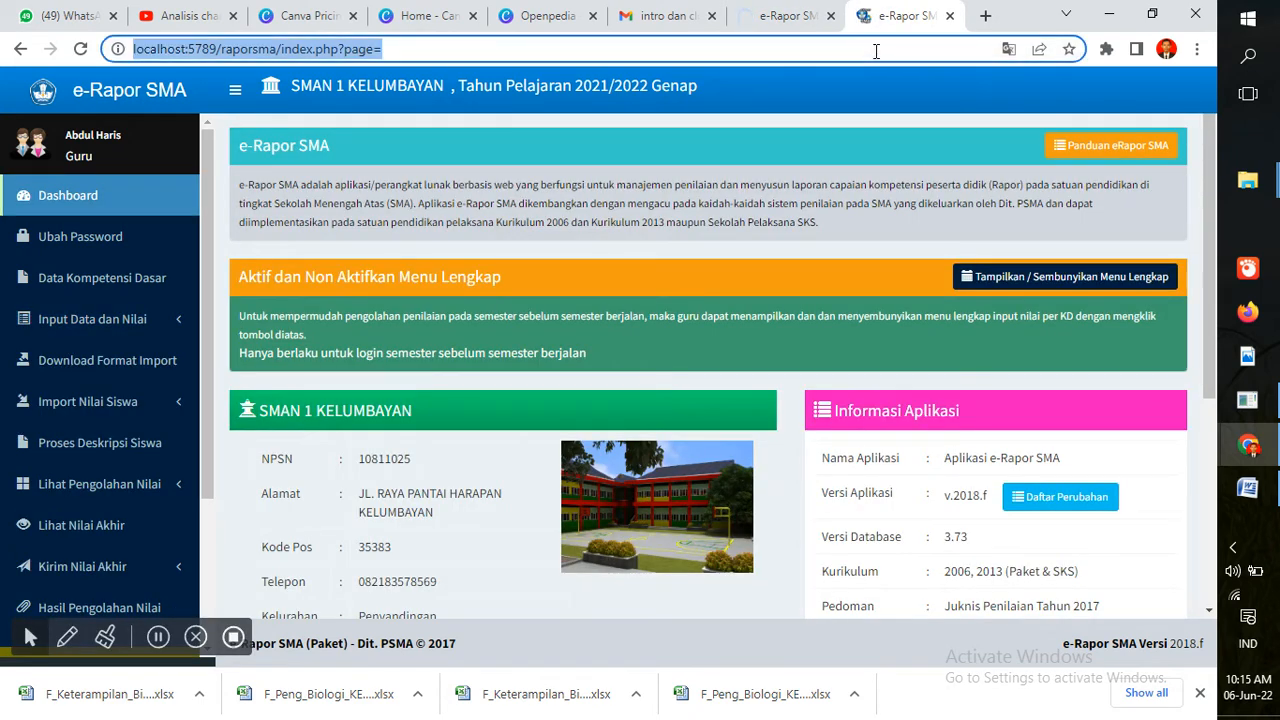
key("Return")
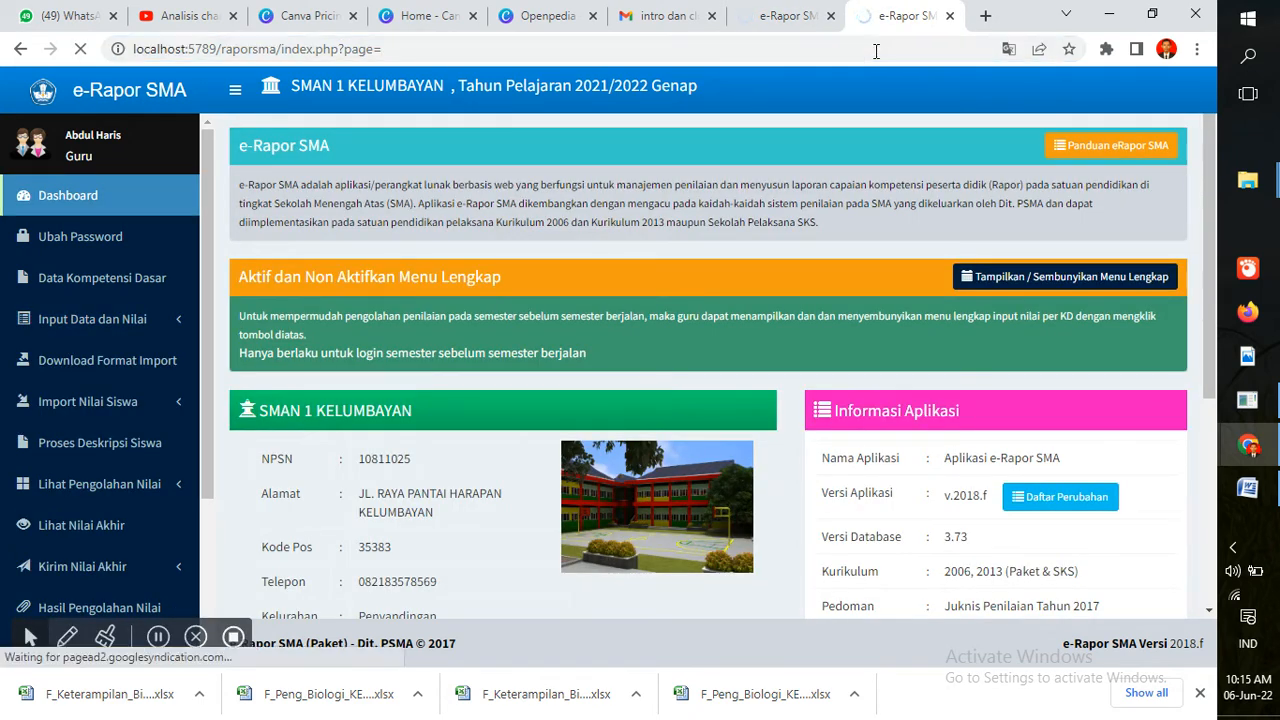
left_click(783, 12)
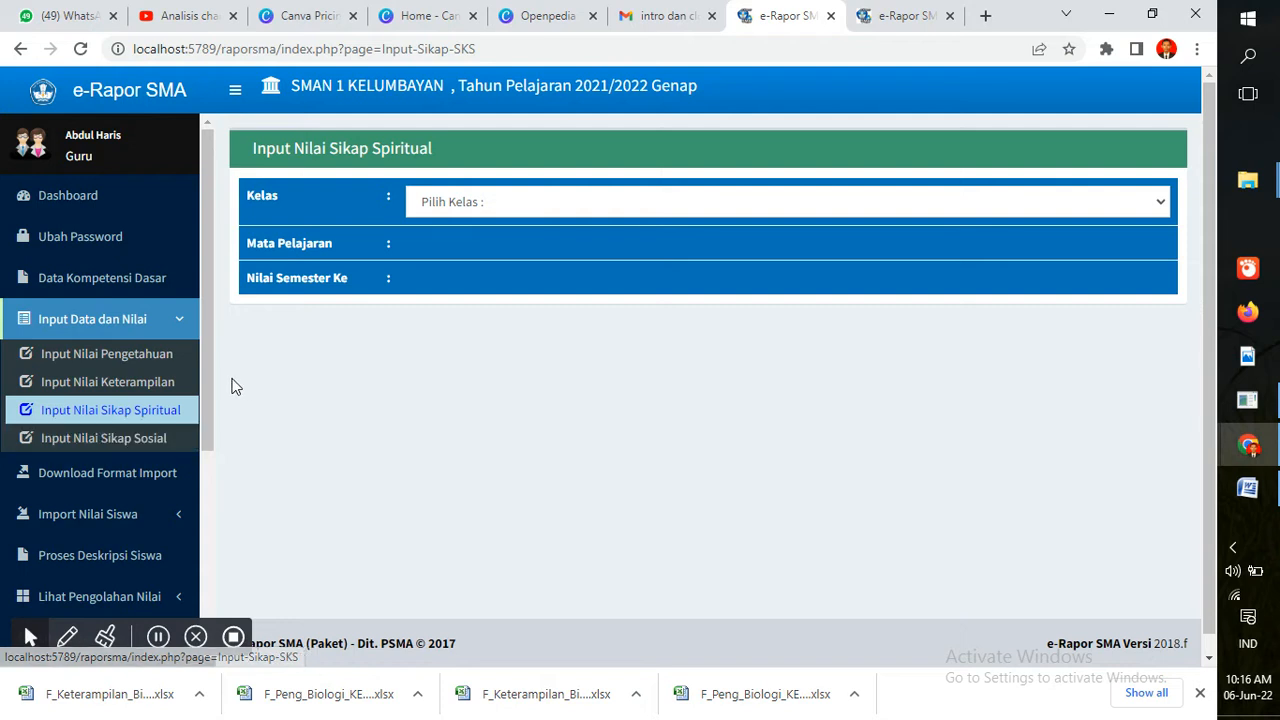
left_click(505, 205)
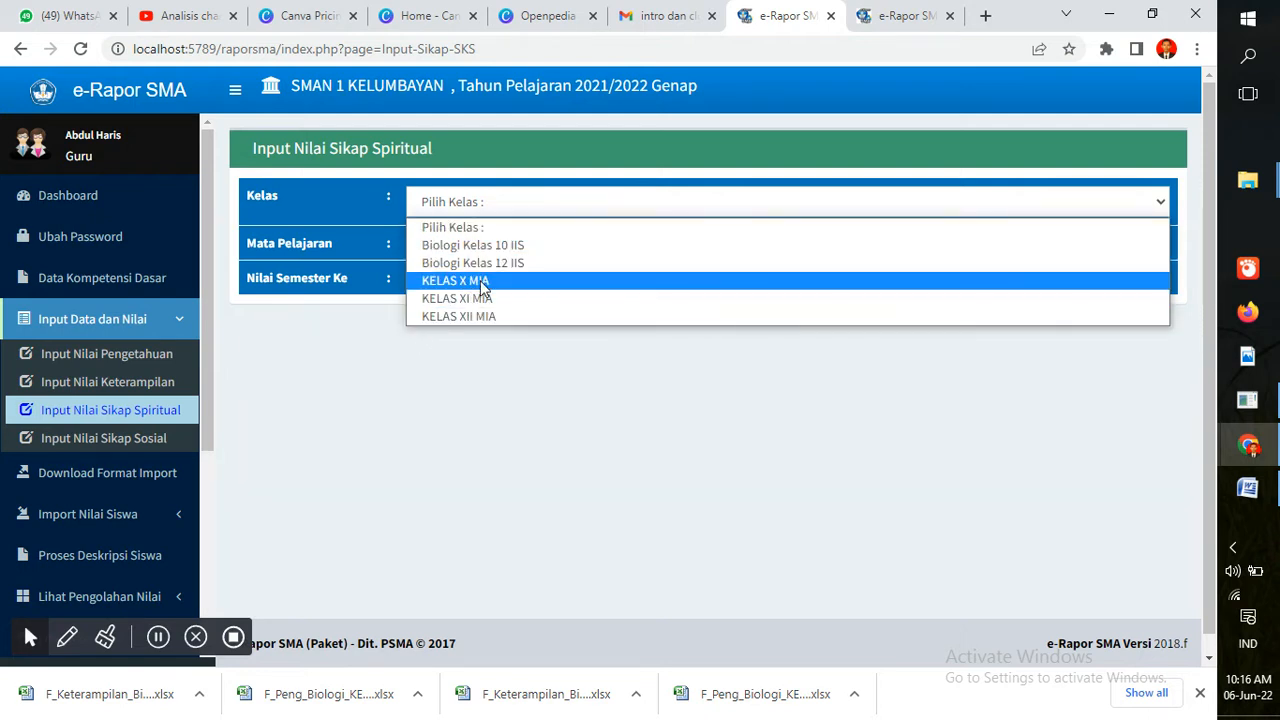
left_click(346, 389)
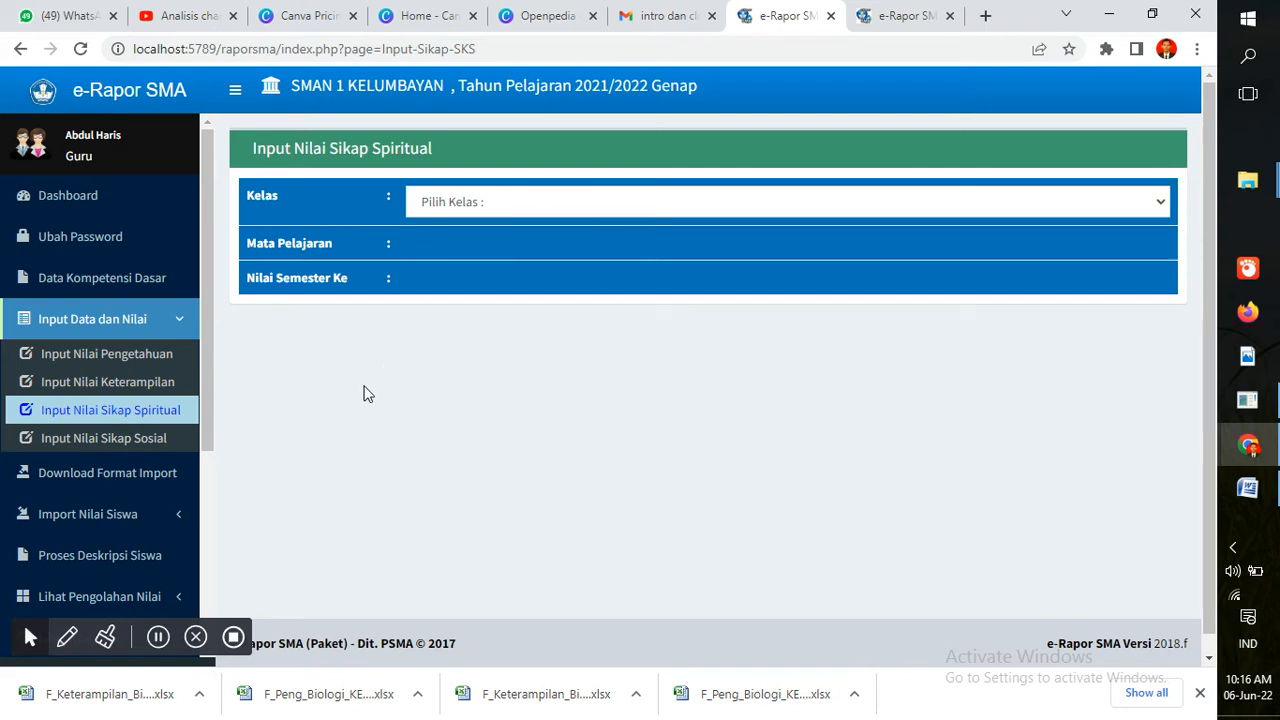
Open Input Nilai Sikap Sosial and refresh the dashboard in the second e-Rapor tab
left_click(150, 448)
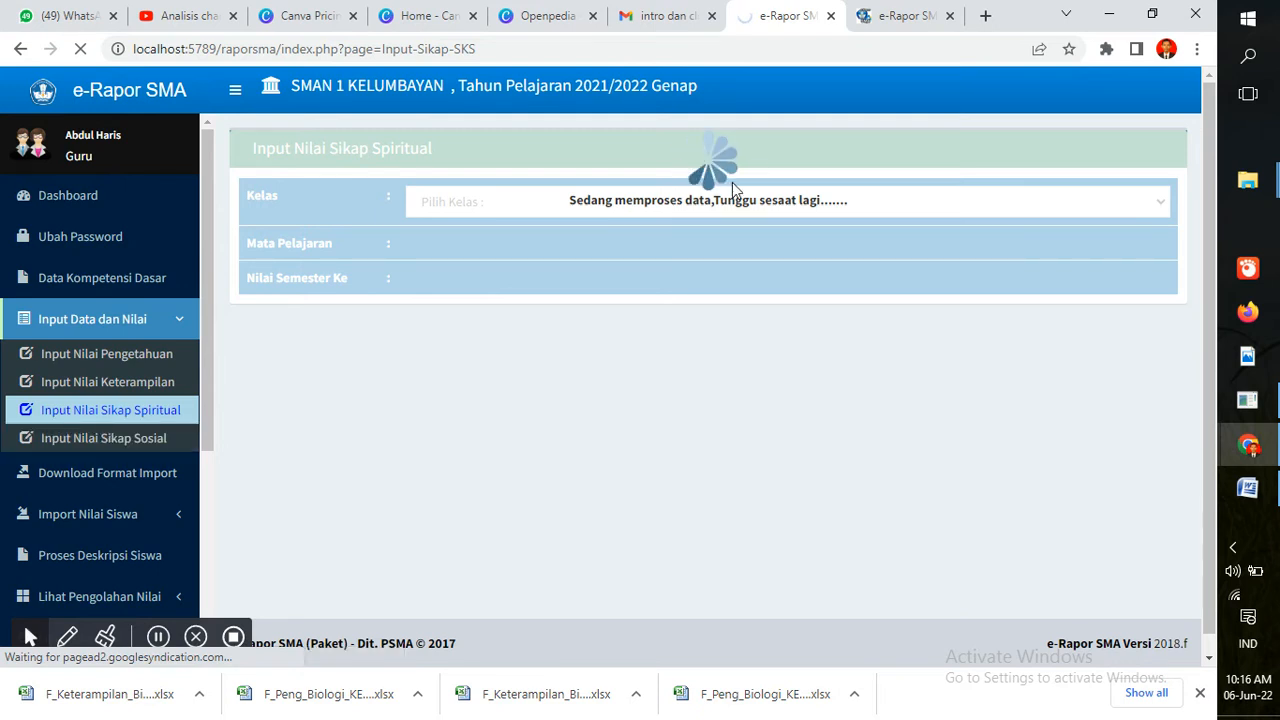
left_click(915, 14)
left_click(897, 42)
key("Return")
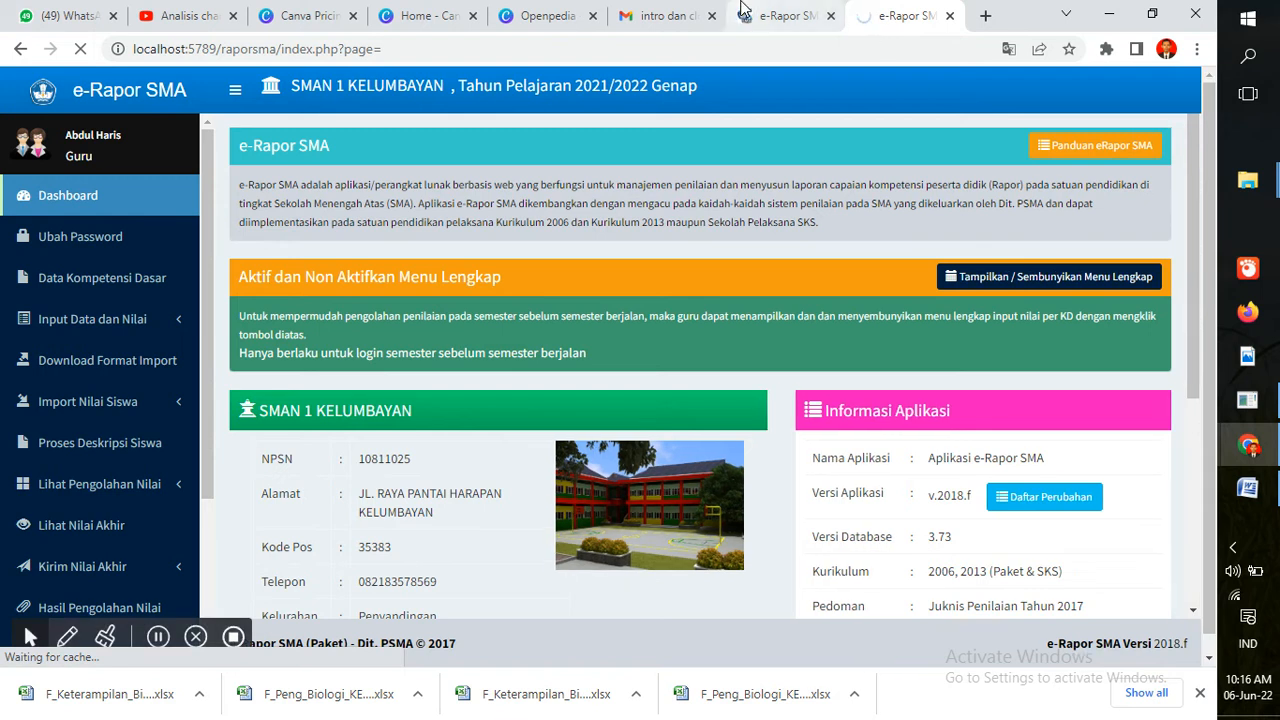
Load the Input Nilai Sikap Sosial table for KELAS X MIA, Biologi, Semester 2
left_click(743, 10)
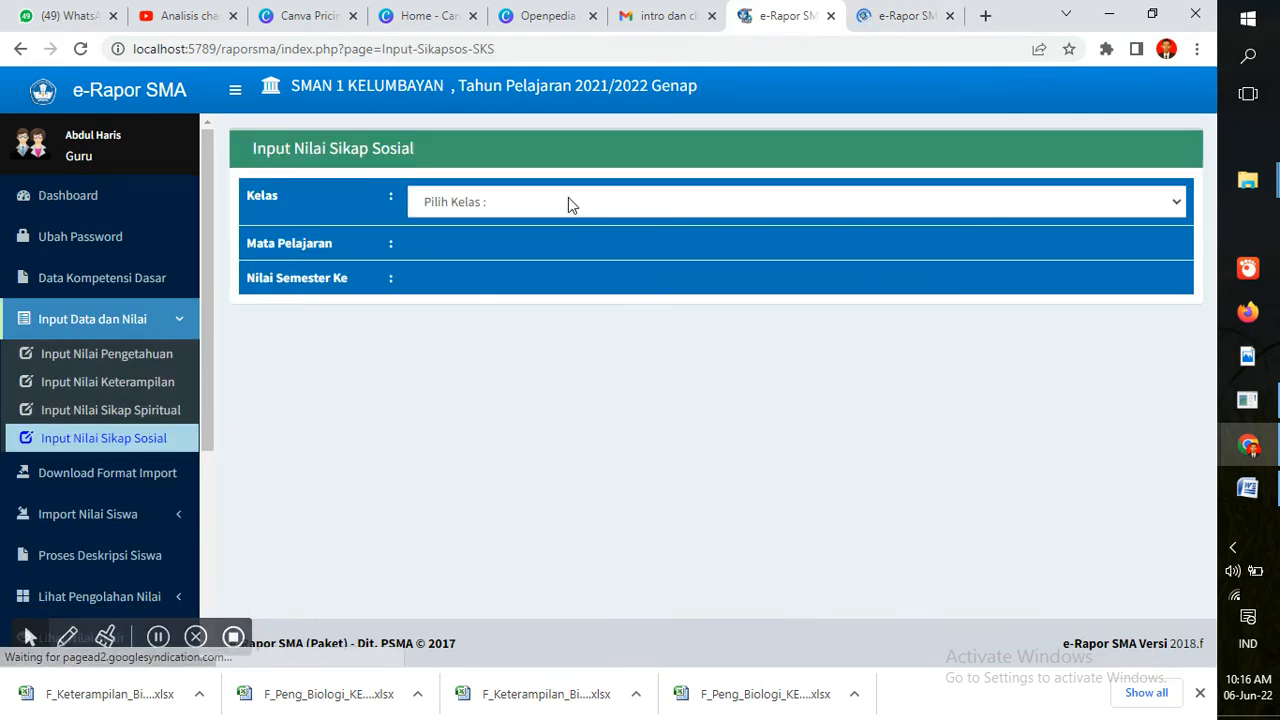
left_click(568, 200)
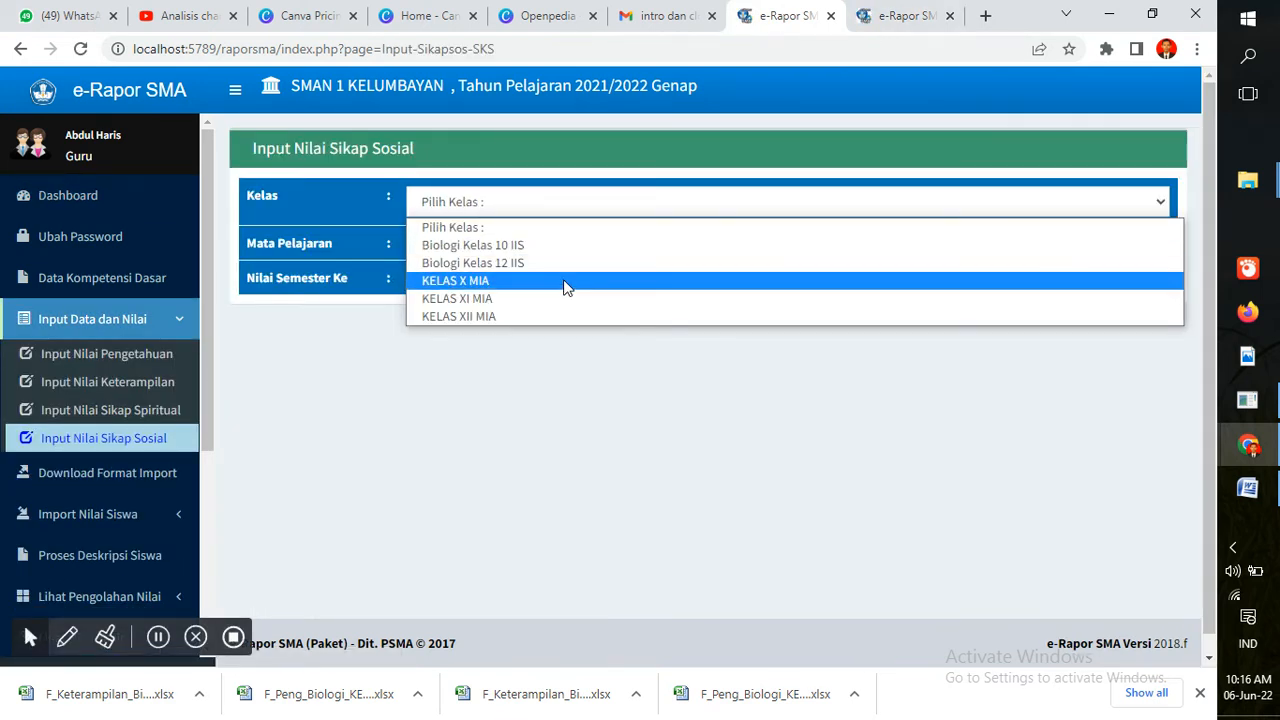
left_click(563, 283)
left_click(562, 256)
left_click(560, 294)
left_click(562, 299)
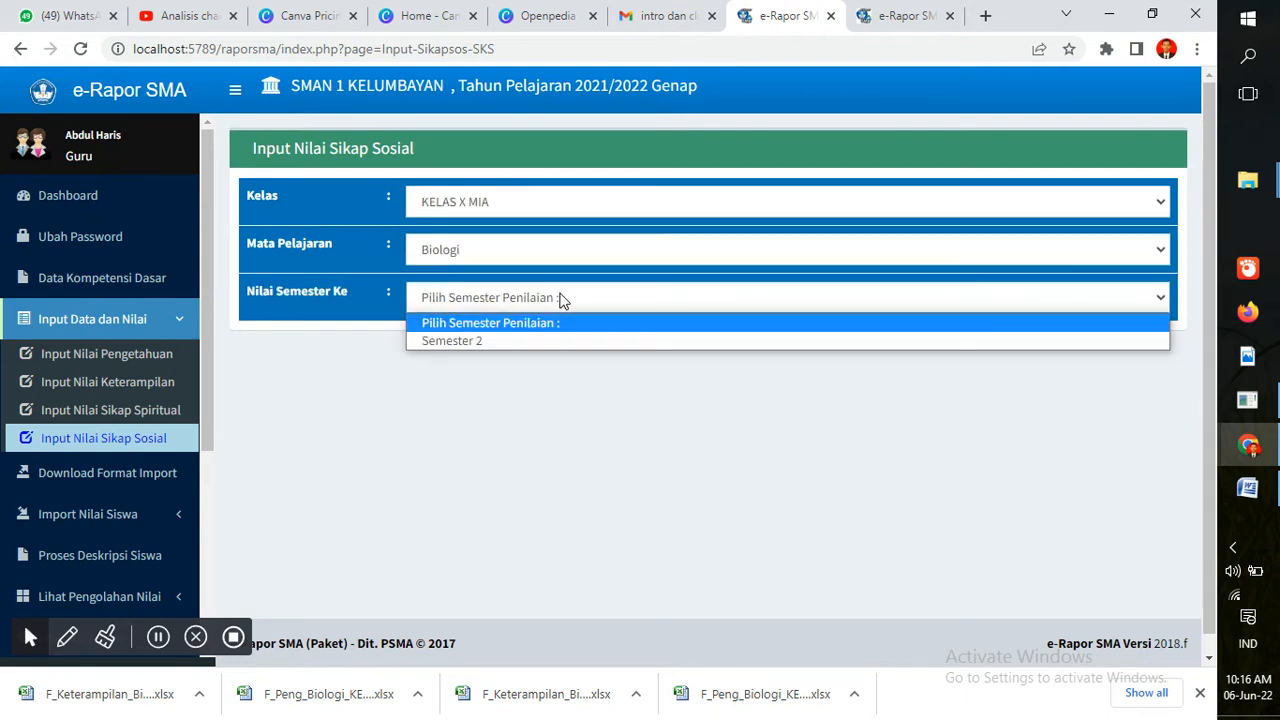
left_click(557, 341)
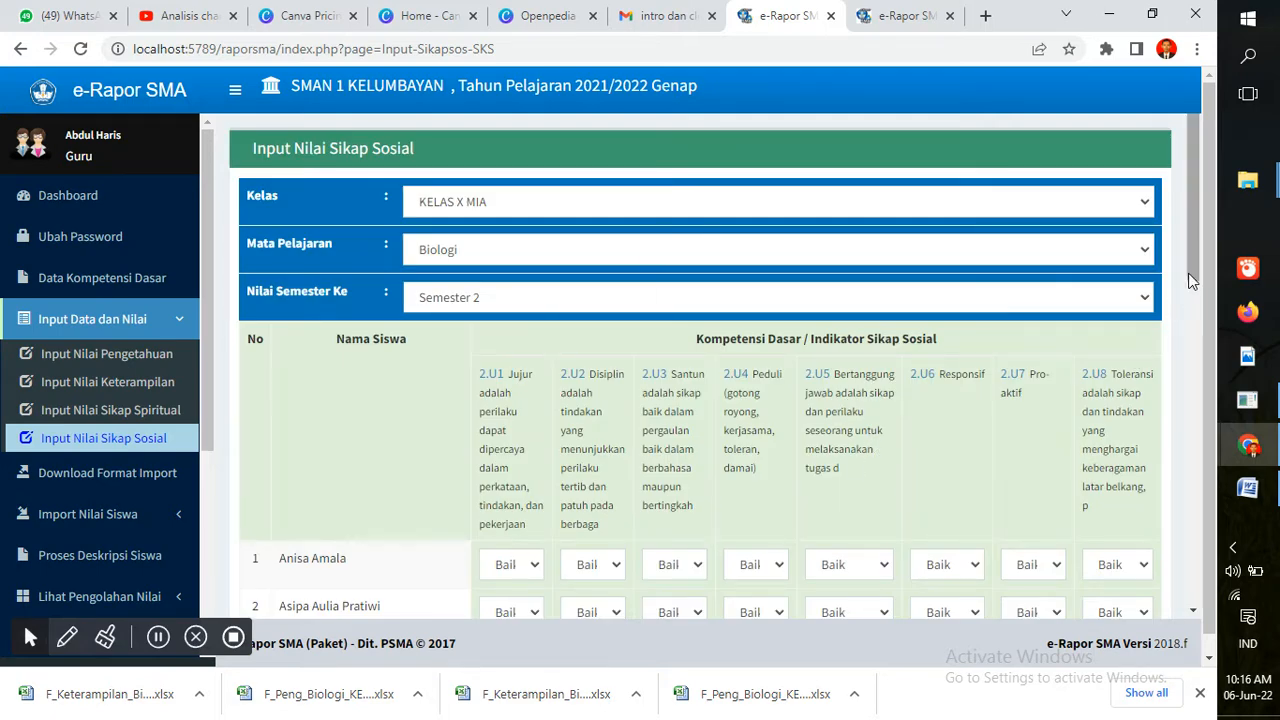
Save the social attitude grades with SIMPAN and acknowledge the success alert
left_click_drag(1195, 272, 1208, 603)
left_click(1120, 535)
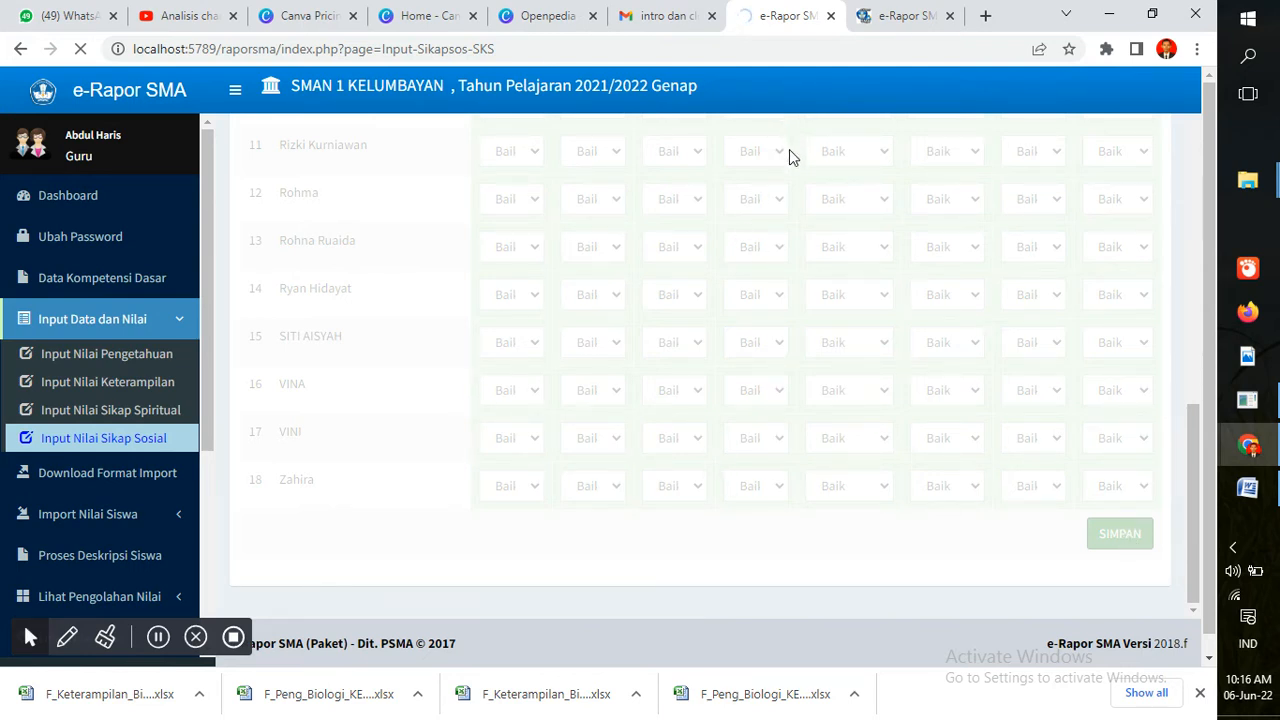
left_click(885, 12)
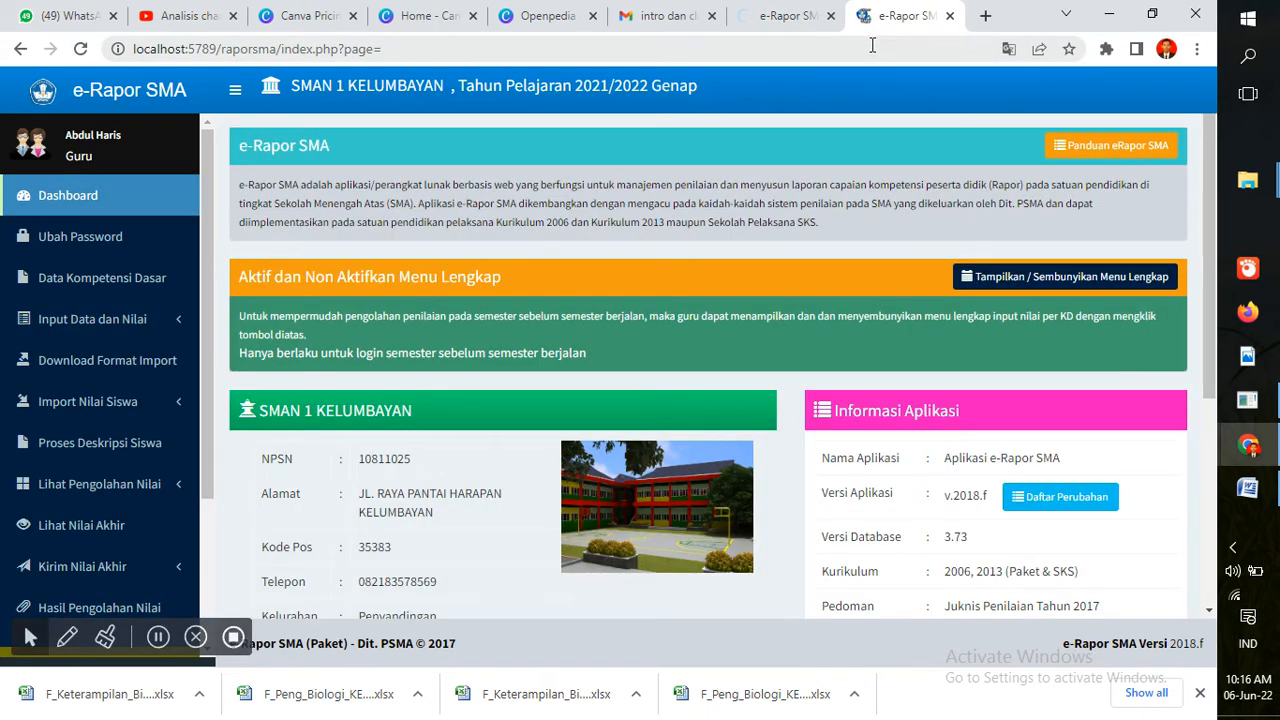
left_click(872, 45)
key("Return")
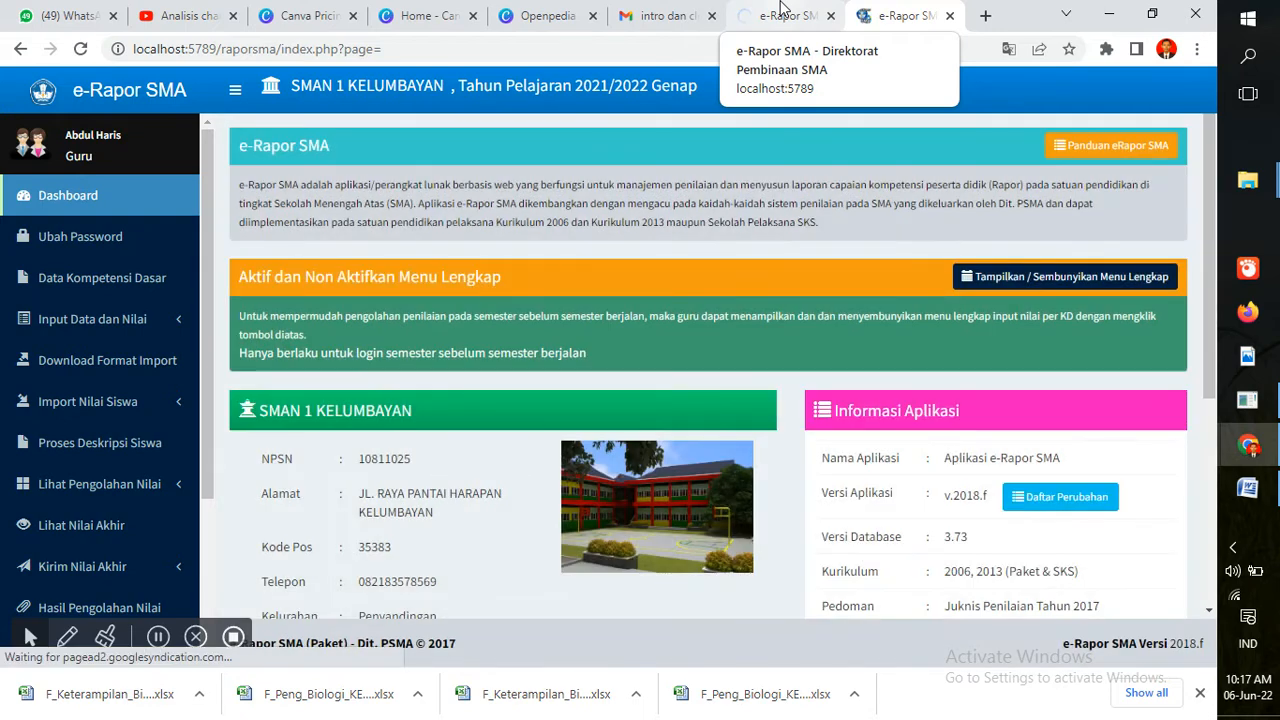
left_click(781, 9)
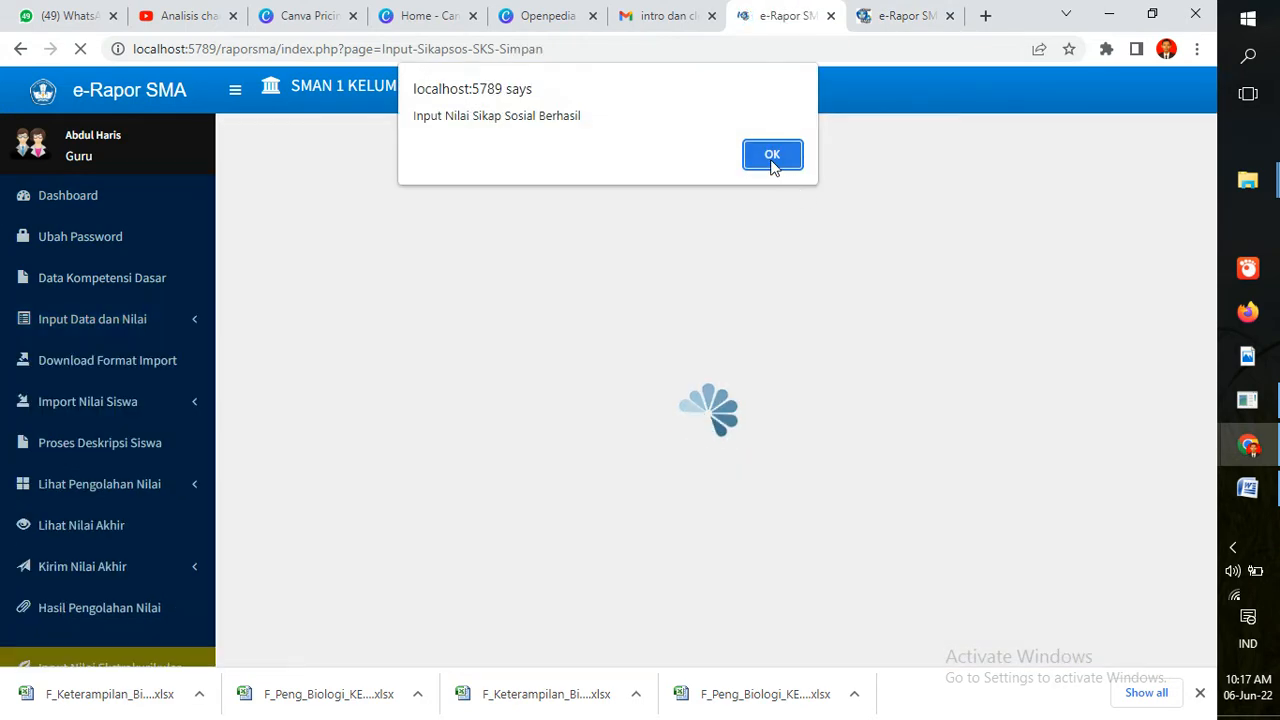
left_click(772, 152)
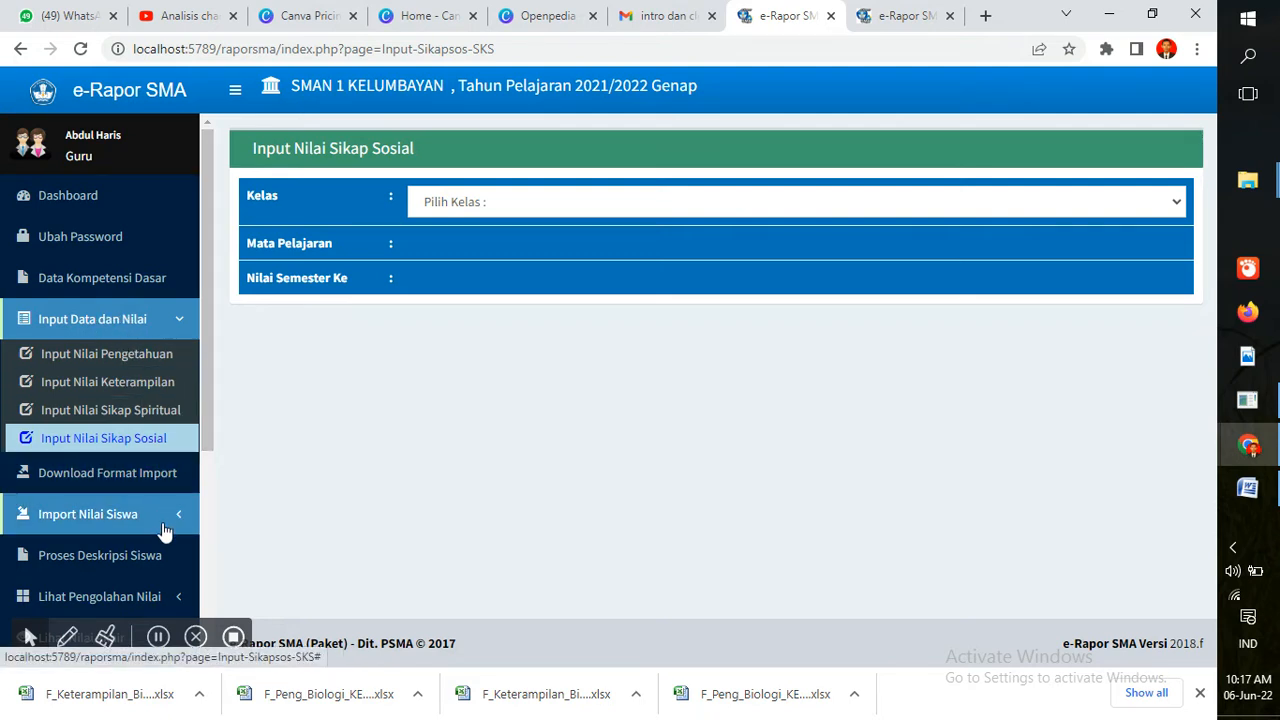
Open Proses Deskripsi Siswa and load KELAS X MIA, Biologi, Umum/Tanpa Sub Bidang, Semester 2
left_click(160, 557)
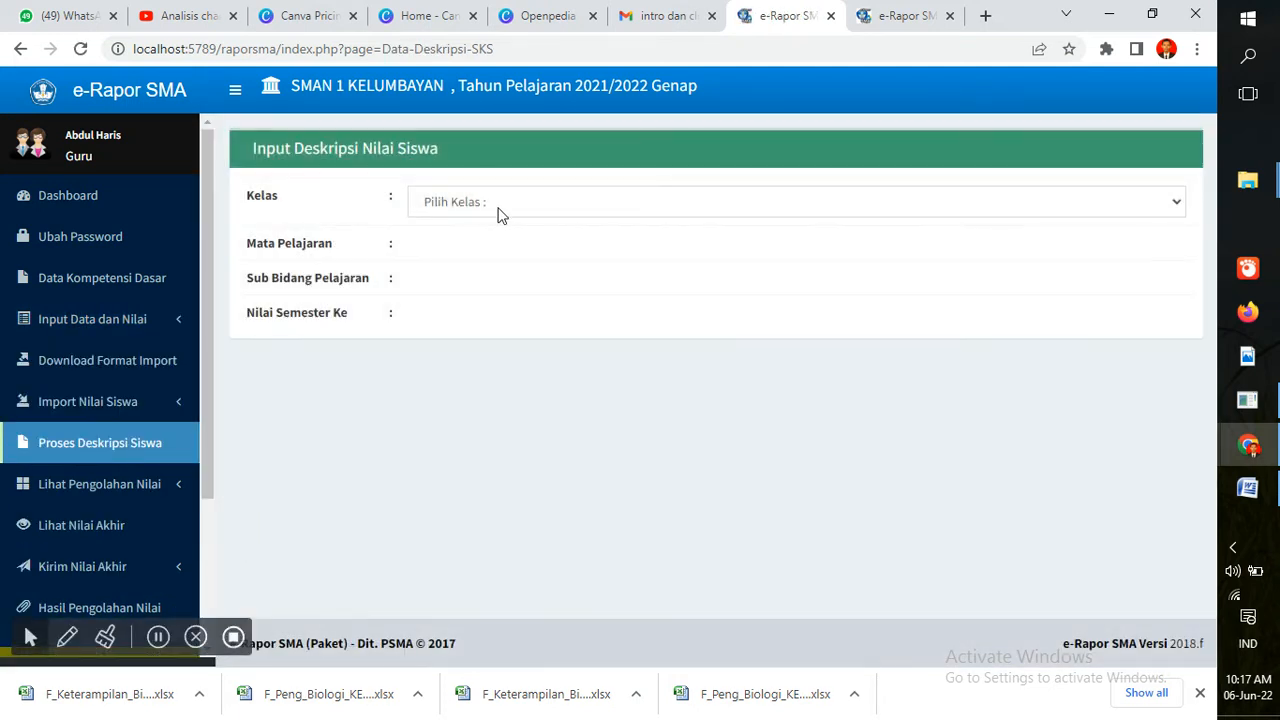
left_click(510, 207)
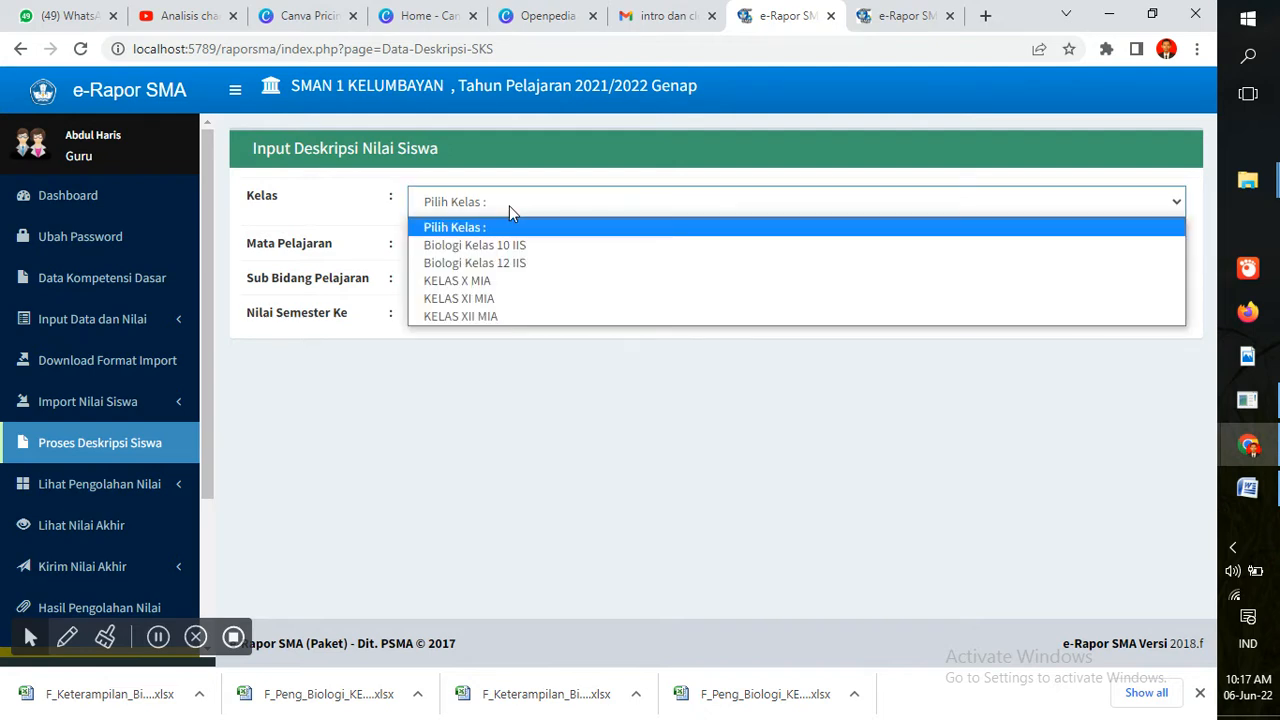
left_click(510, 281)
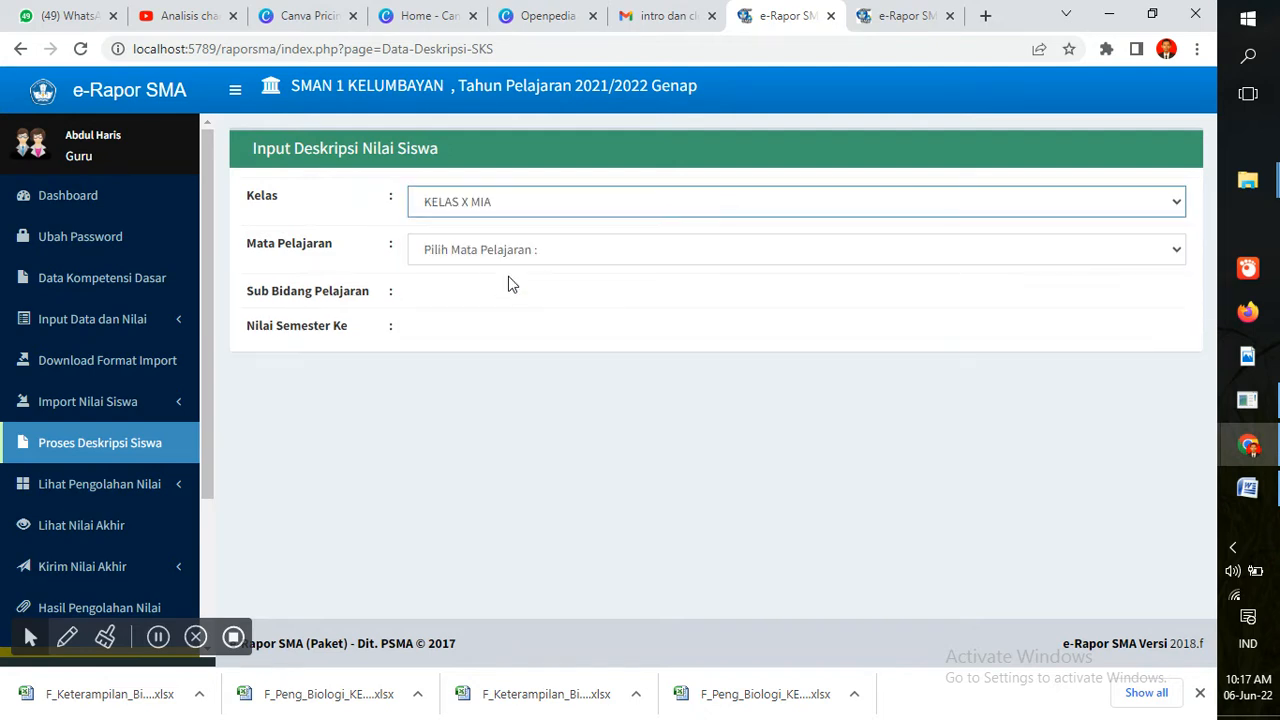
left_click(507, 252)
left_click(511, 290)
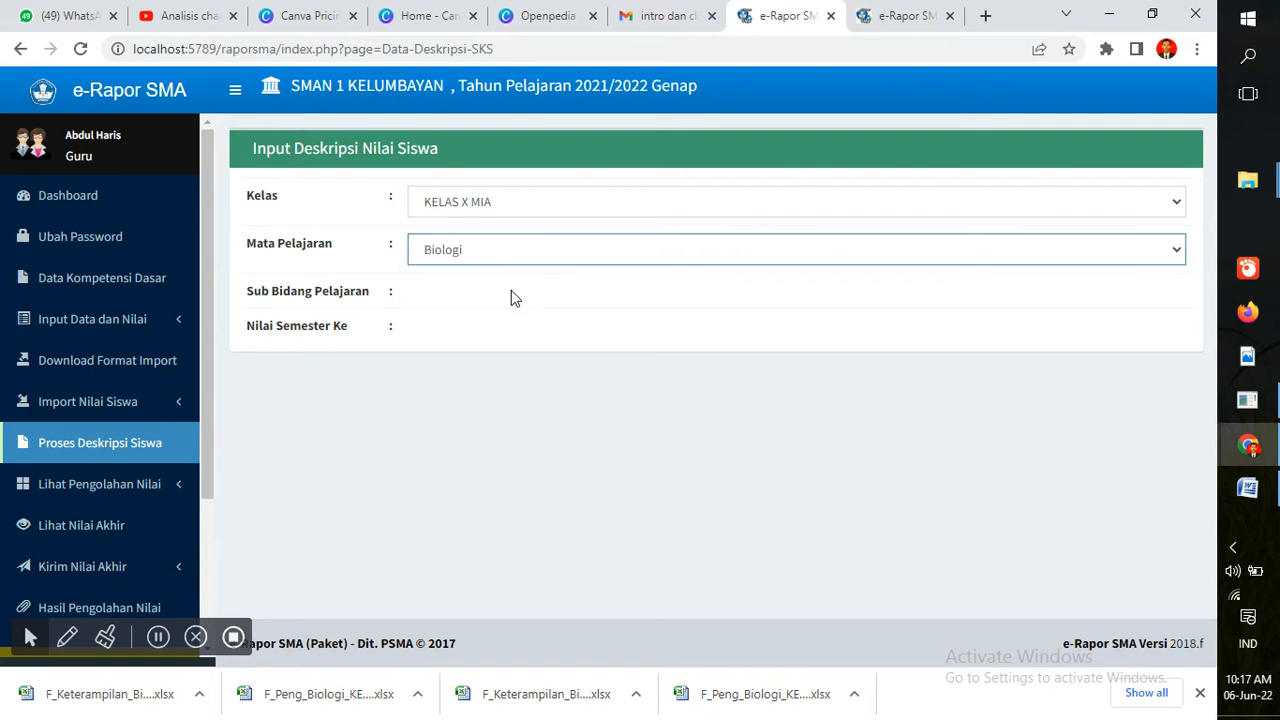
left_click(511, 297)
left_click(515, 340)
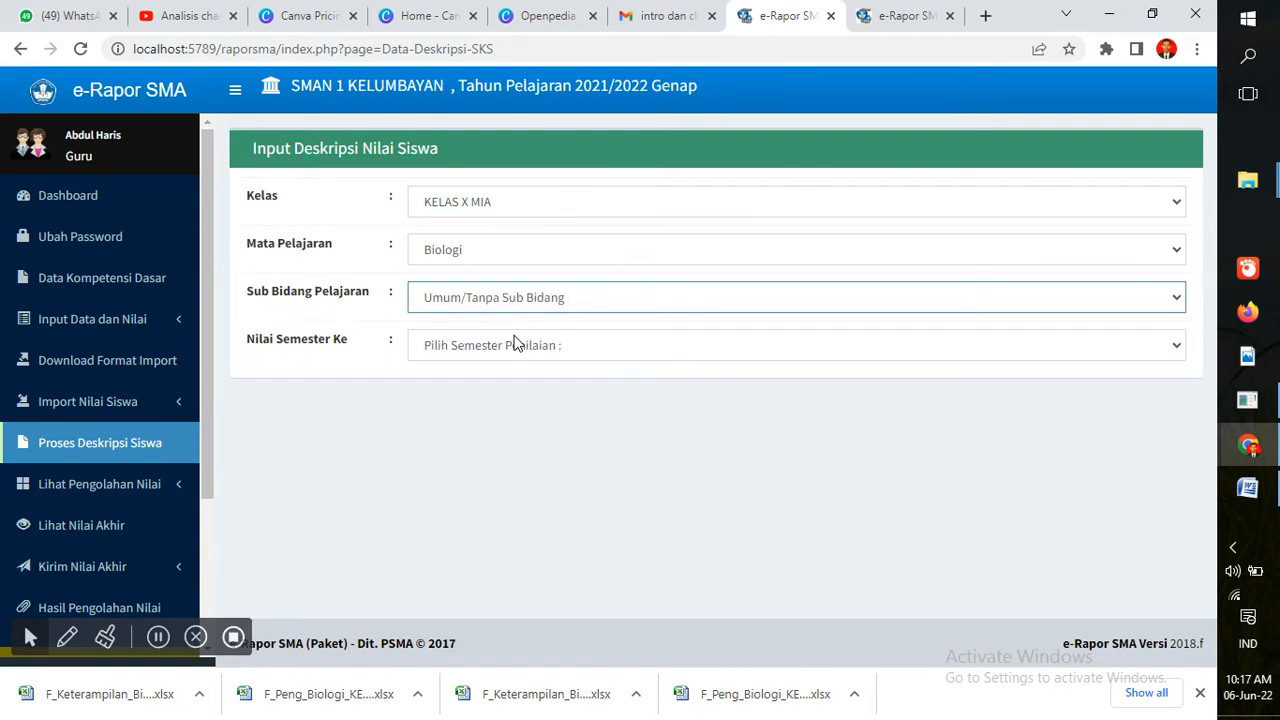
left_click(514, 342)
left_click(512, 382)
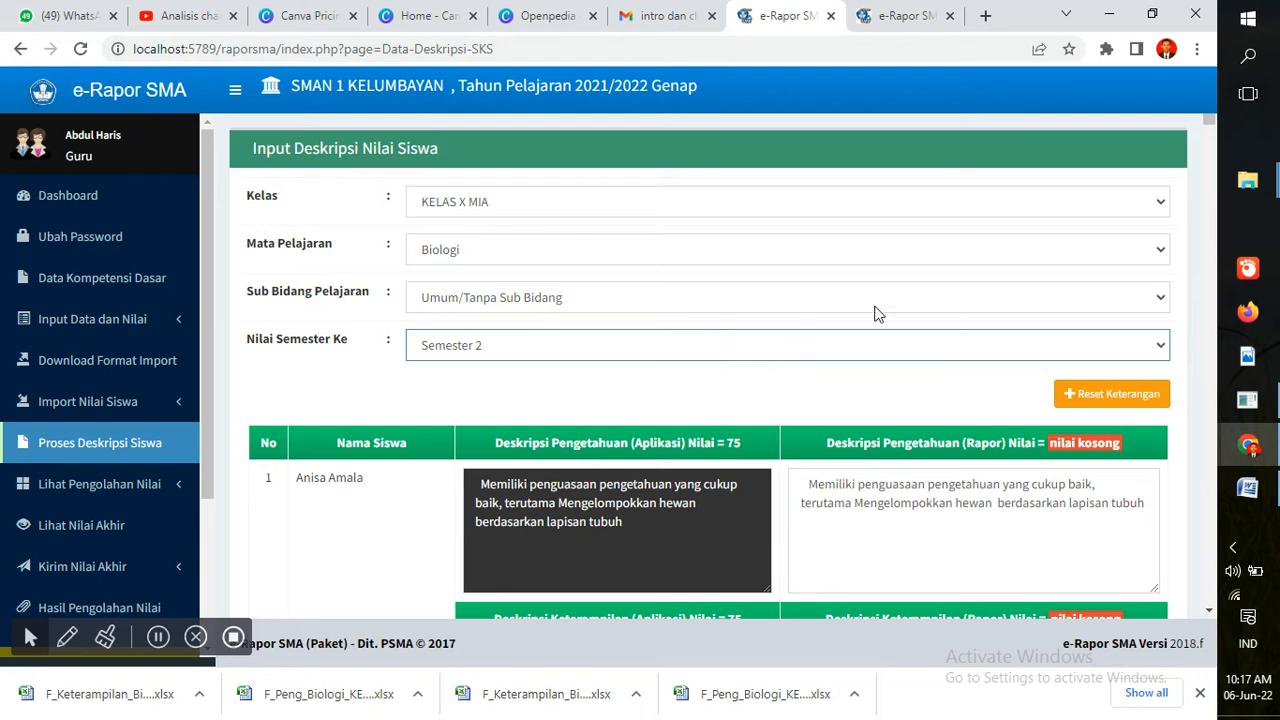
Save the student grade descriptions with SIMPAN, adding 18 records
scroll(1212, 124, "down", 5)
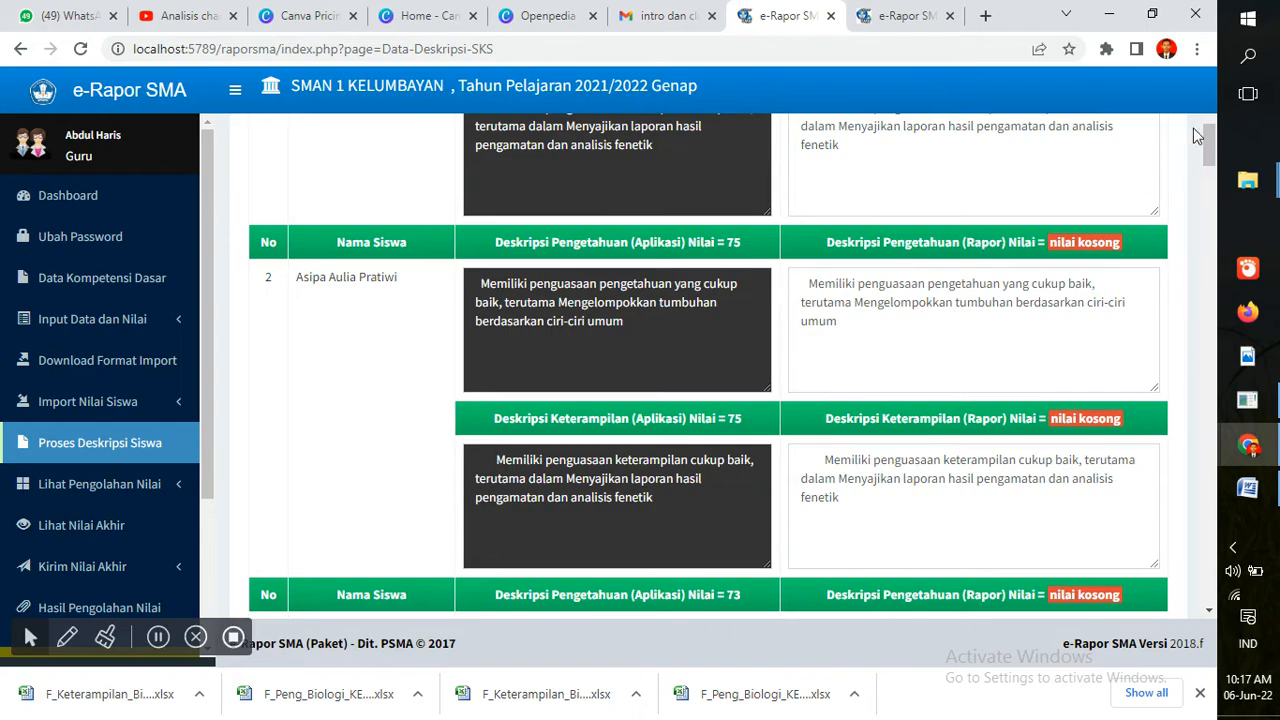
left_click_drag(1213, 150, 1218, 622)
left_click(1140, 538)
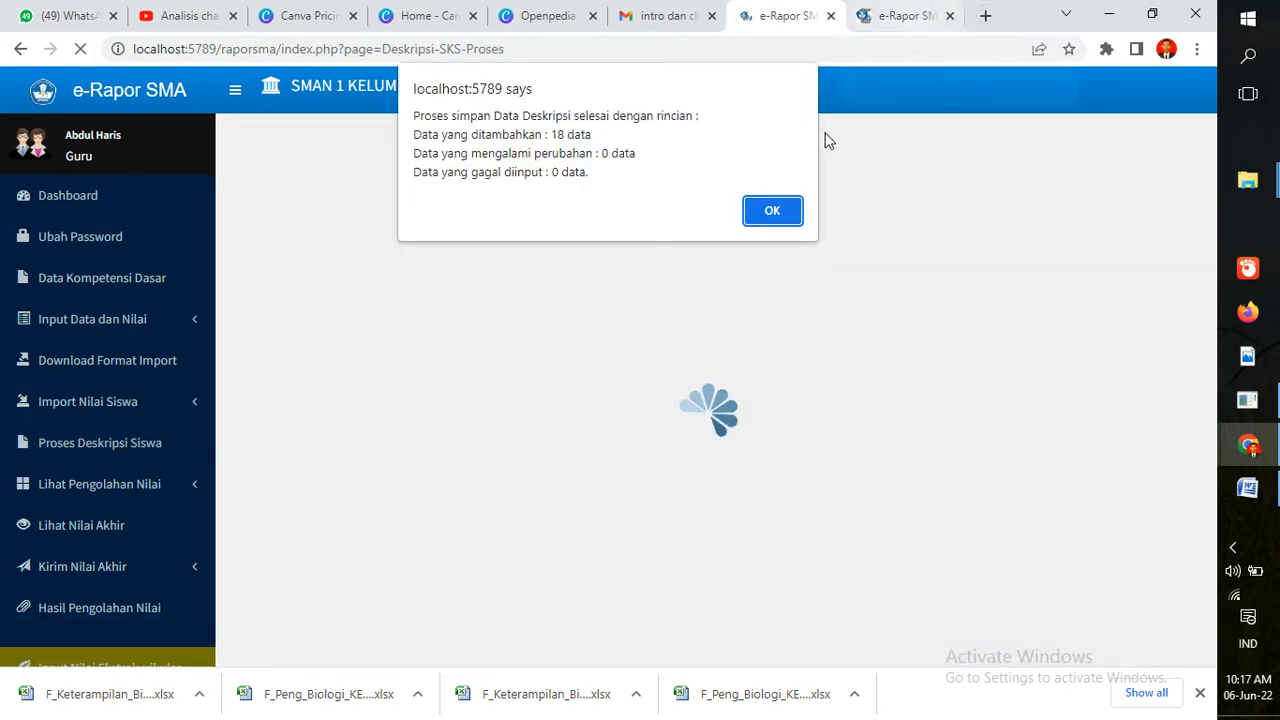
left_click(778, 210)
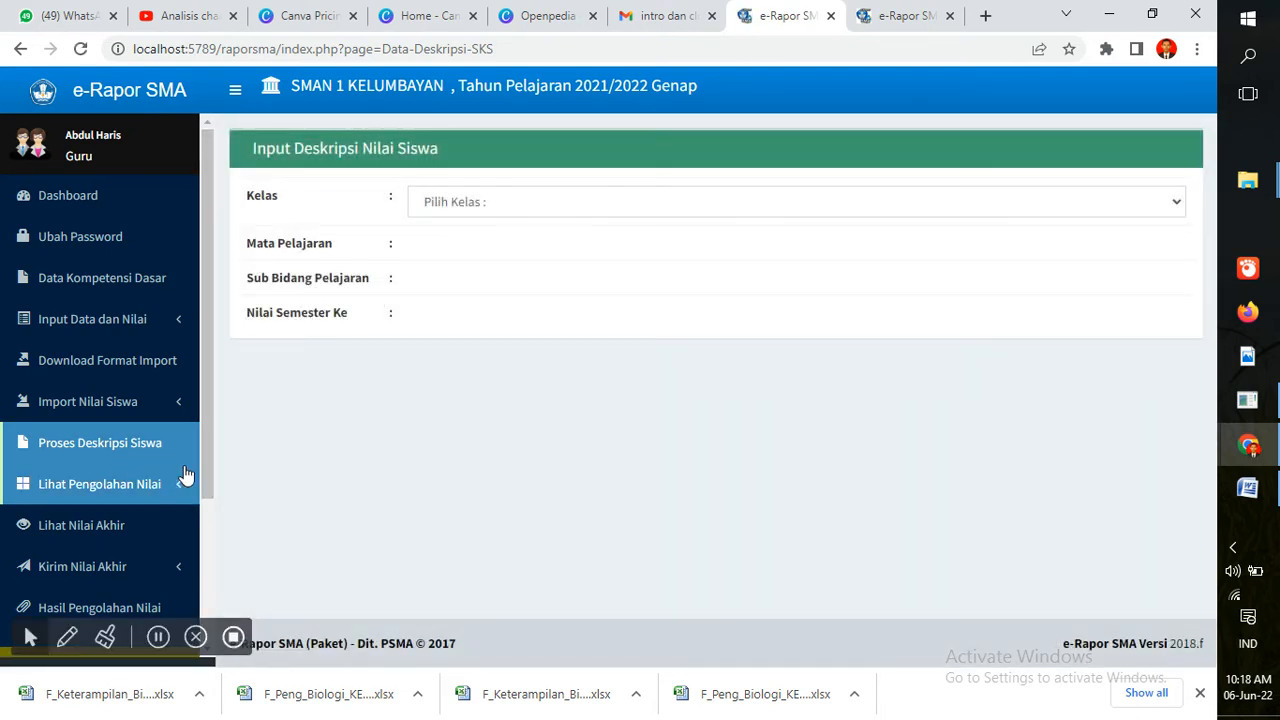
Open Kirim Nilai Akhir and load KELAS X MIA, Biologi, Umum/Tanpa Sub Bidang, Semester 2
left_click(190, 570)
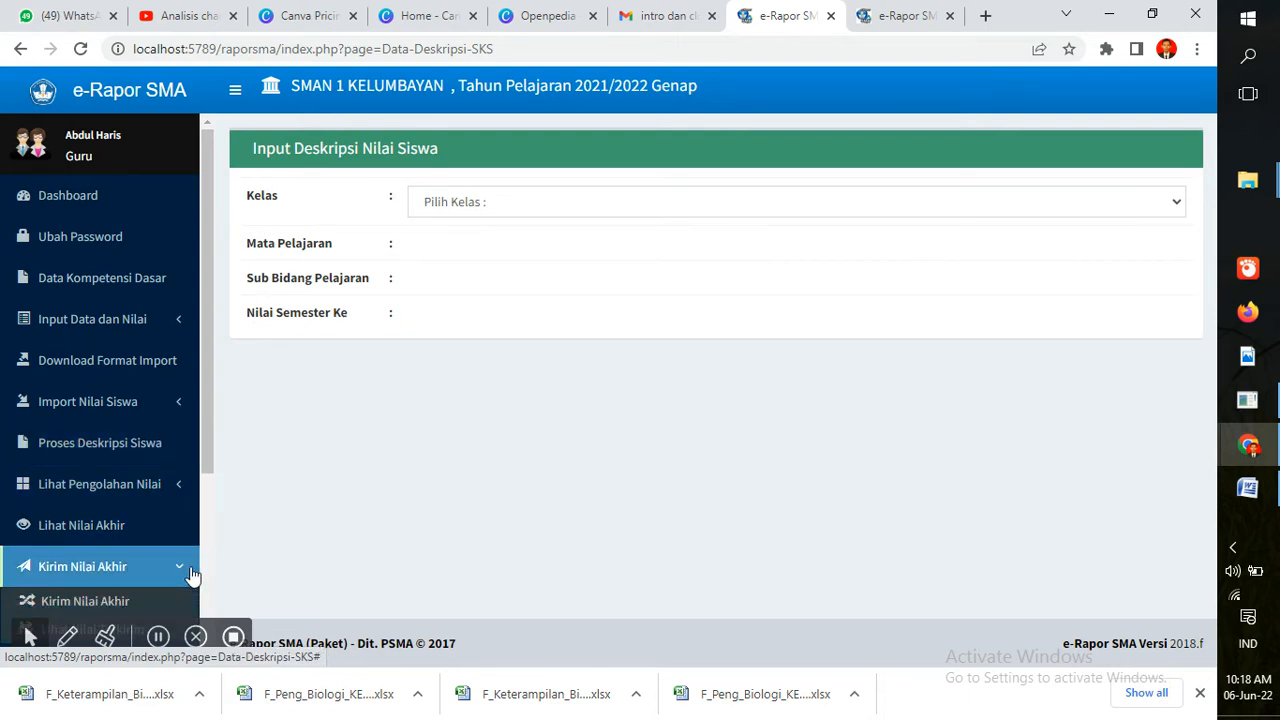
left_click(140, 602)
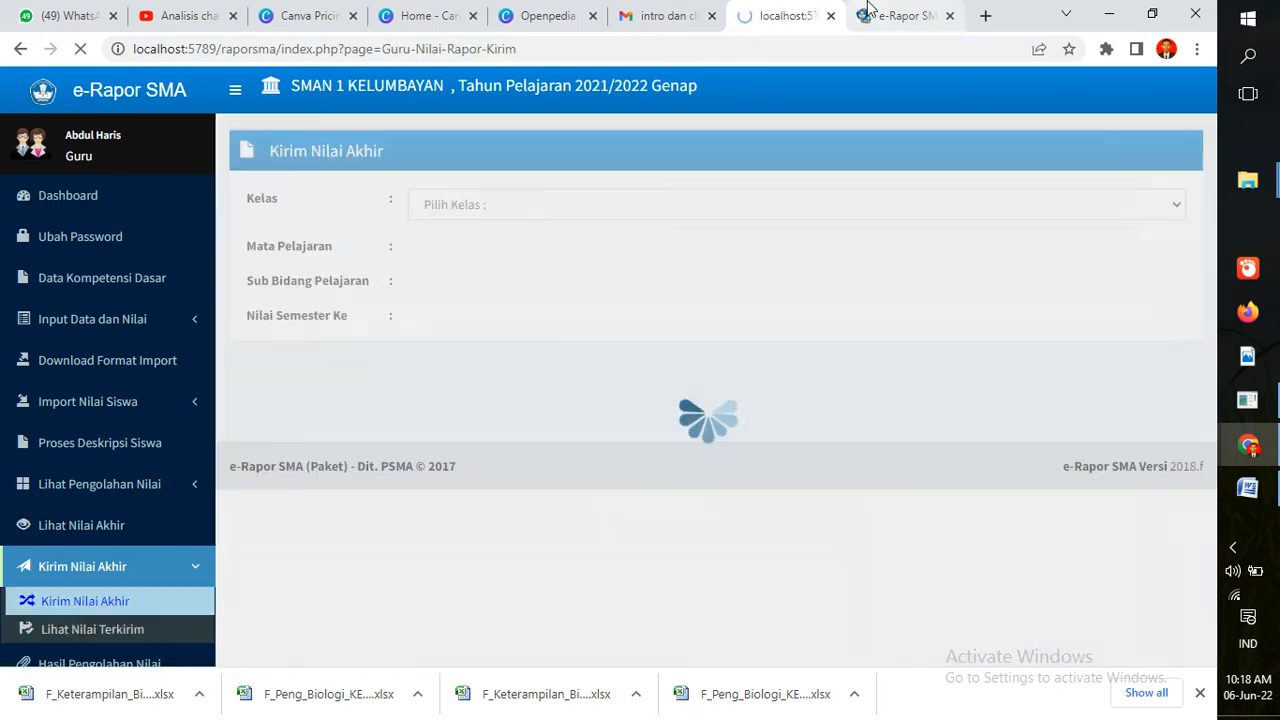
left_click(866, 14)
left_click(783, 12)
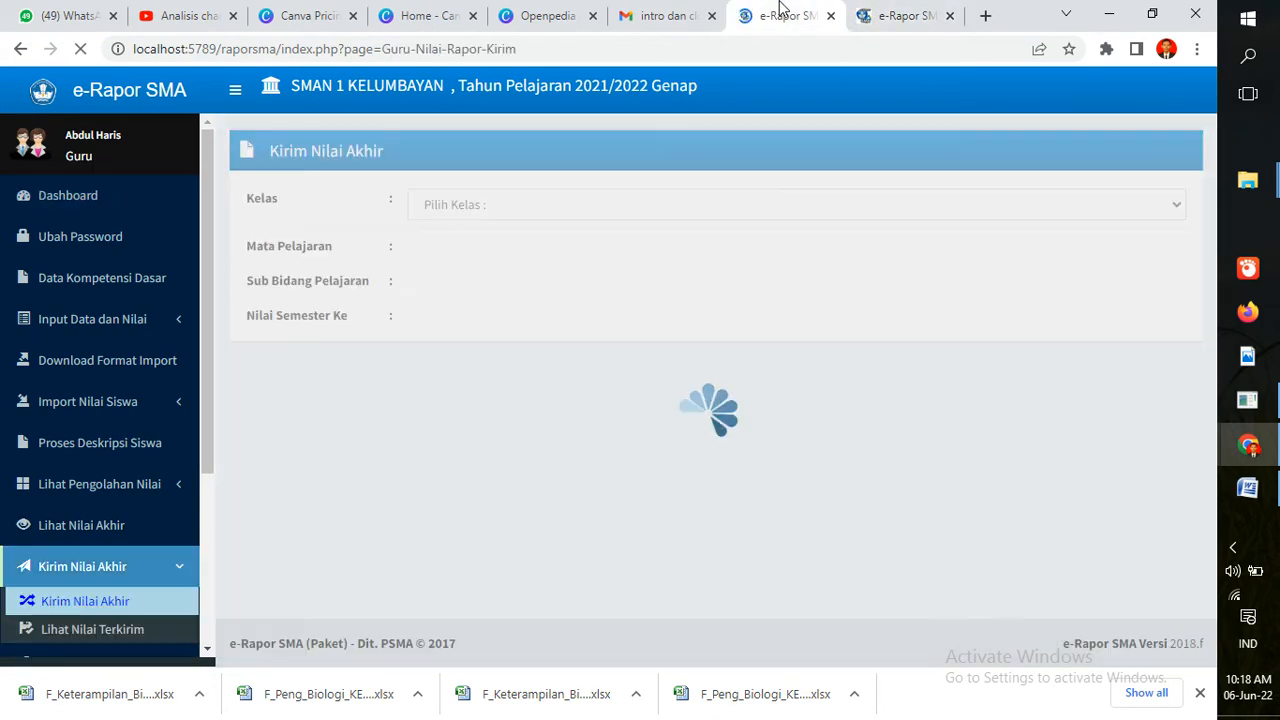
left_click(655, 204)
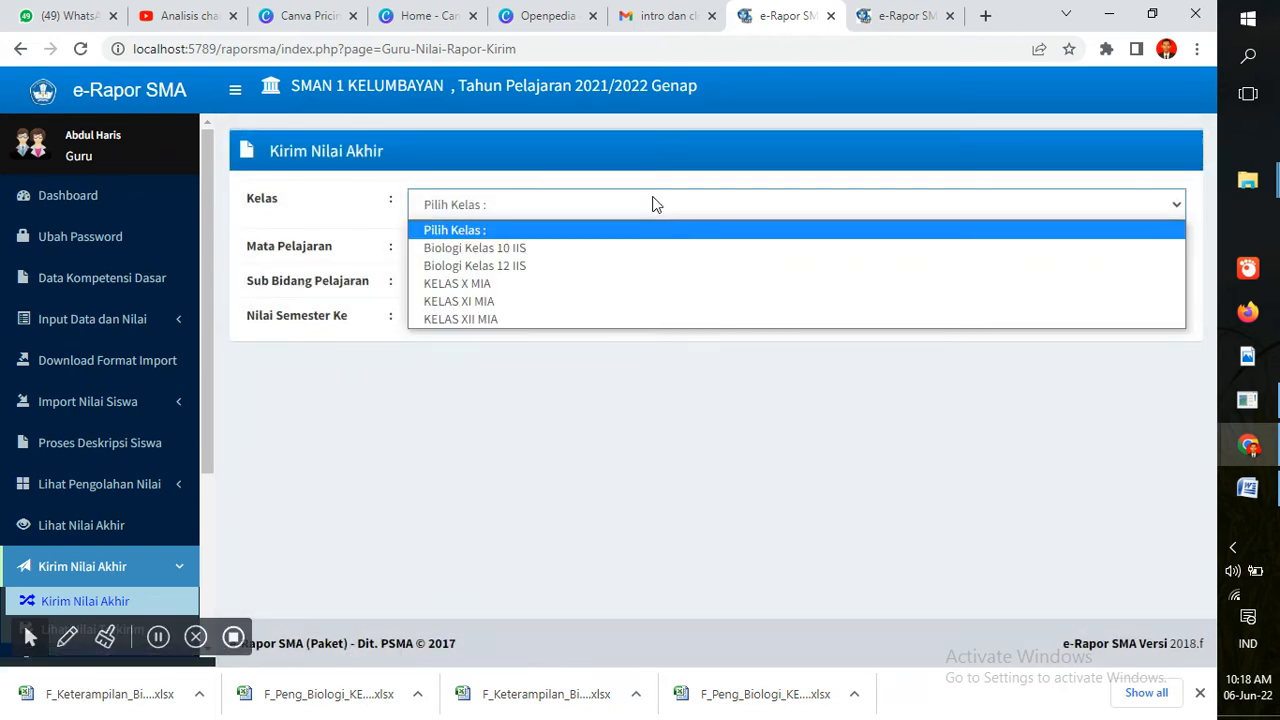
left_click(630, 289)
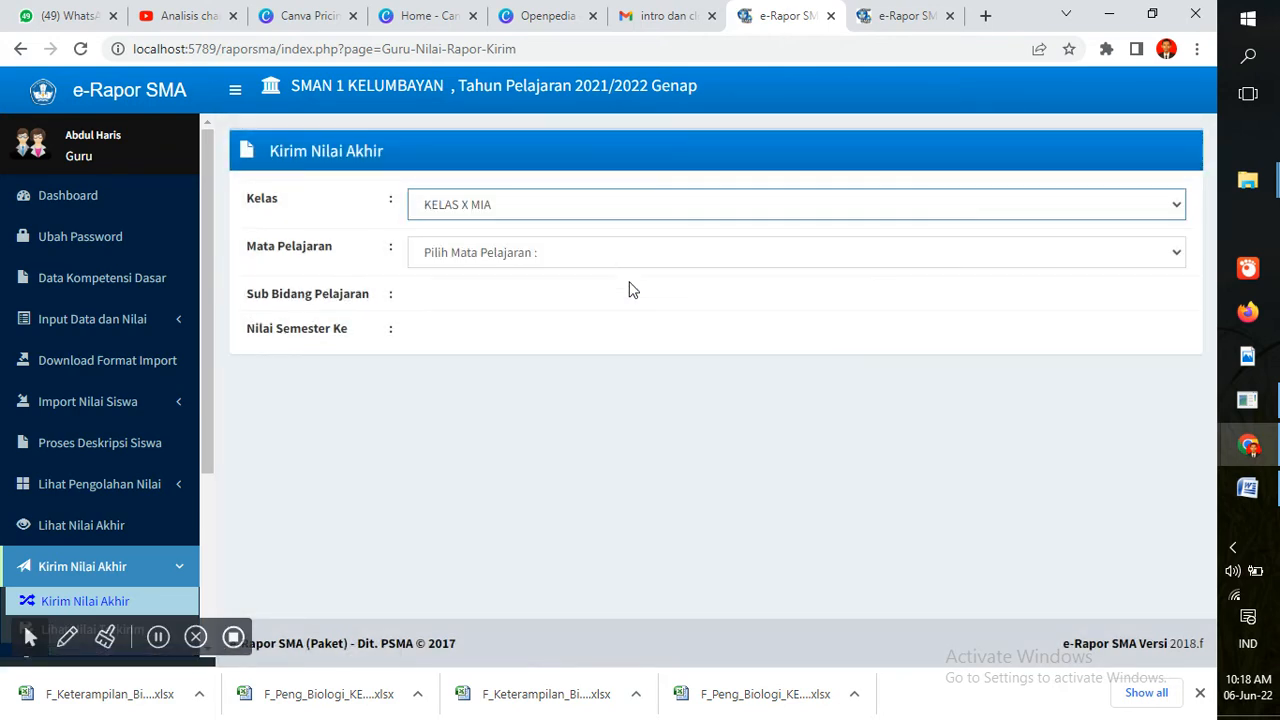
left_click(610, 258)
left_click(603, 303)
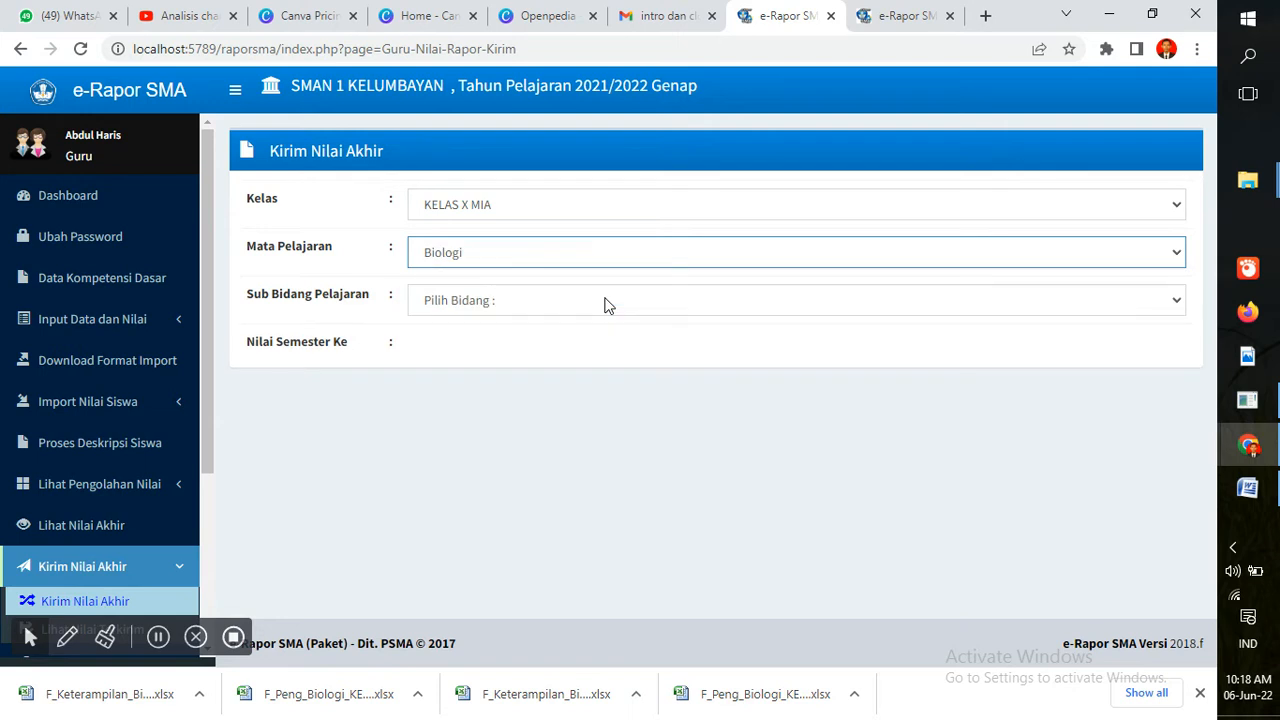
left_click(605, 302)
left_click(605, 343)
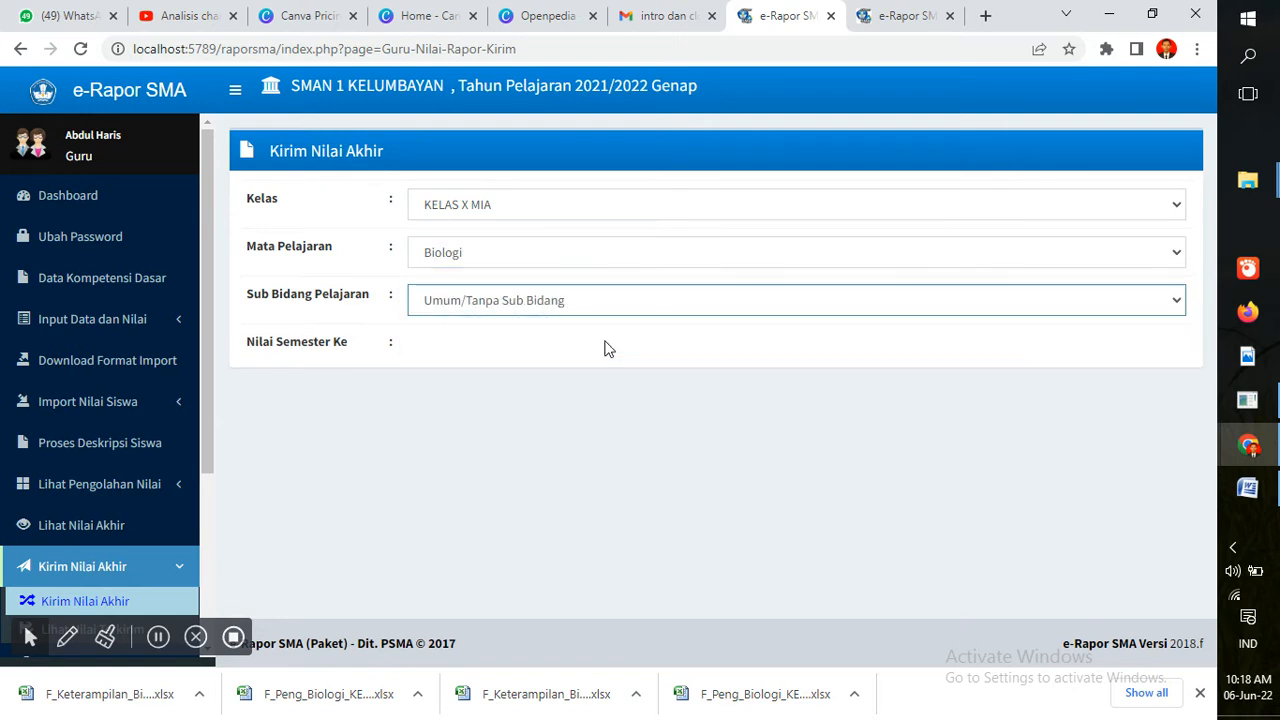
left_click(605, 348)
left_click(605, 391)
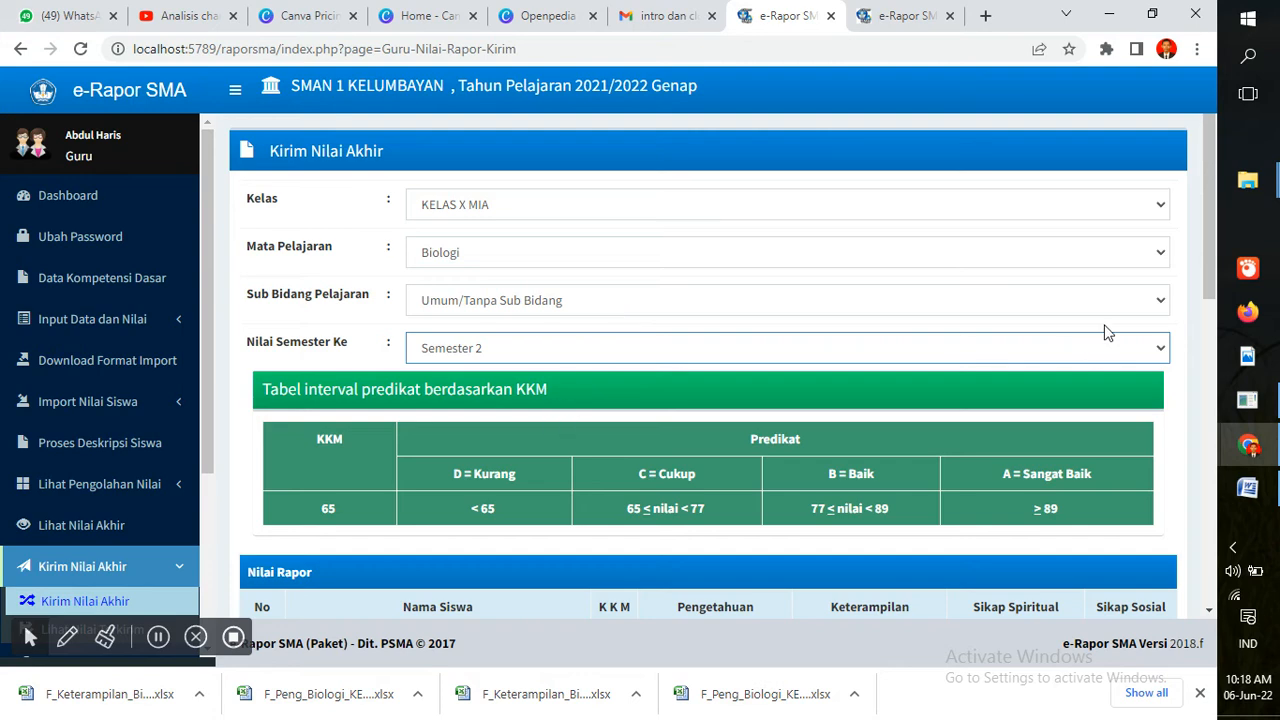
Send the 18 students' report grades with Kirim Nilai Akhir and confirm the success alert
left_click_drag(1208, 240, 1168, 274)
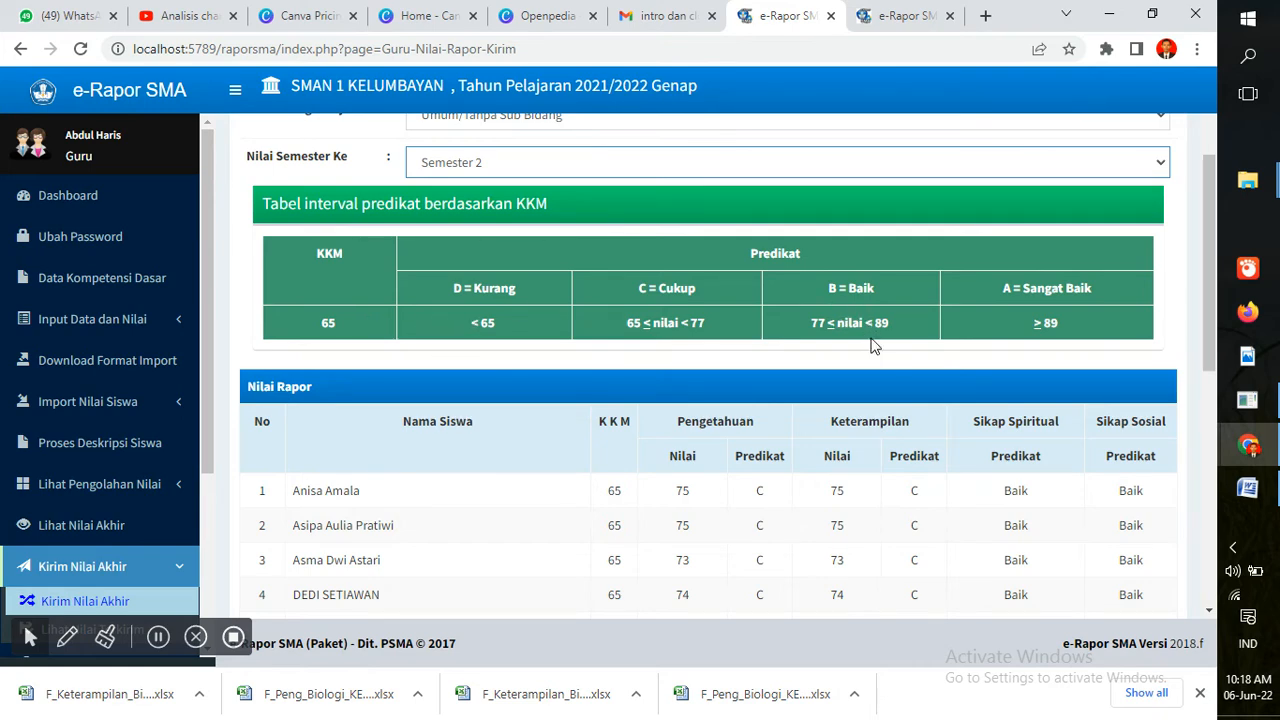
left_click_drag(1214, 290, 1232, 648)
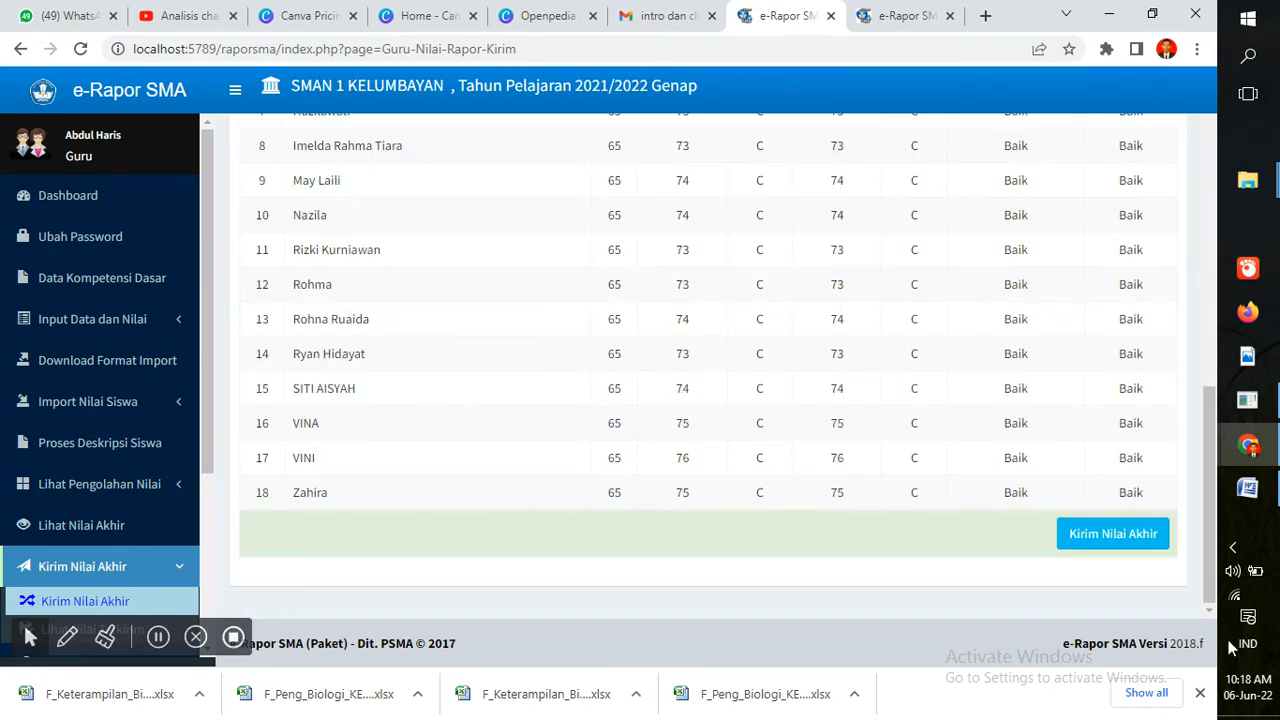
left_click(1098, 543)
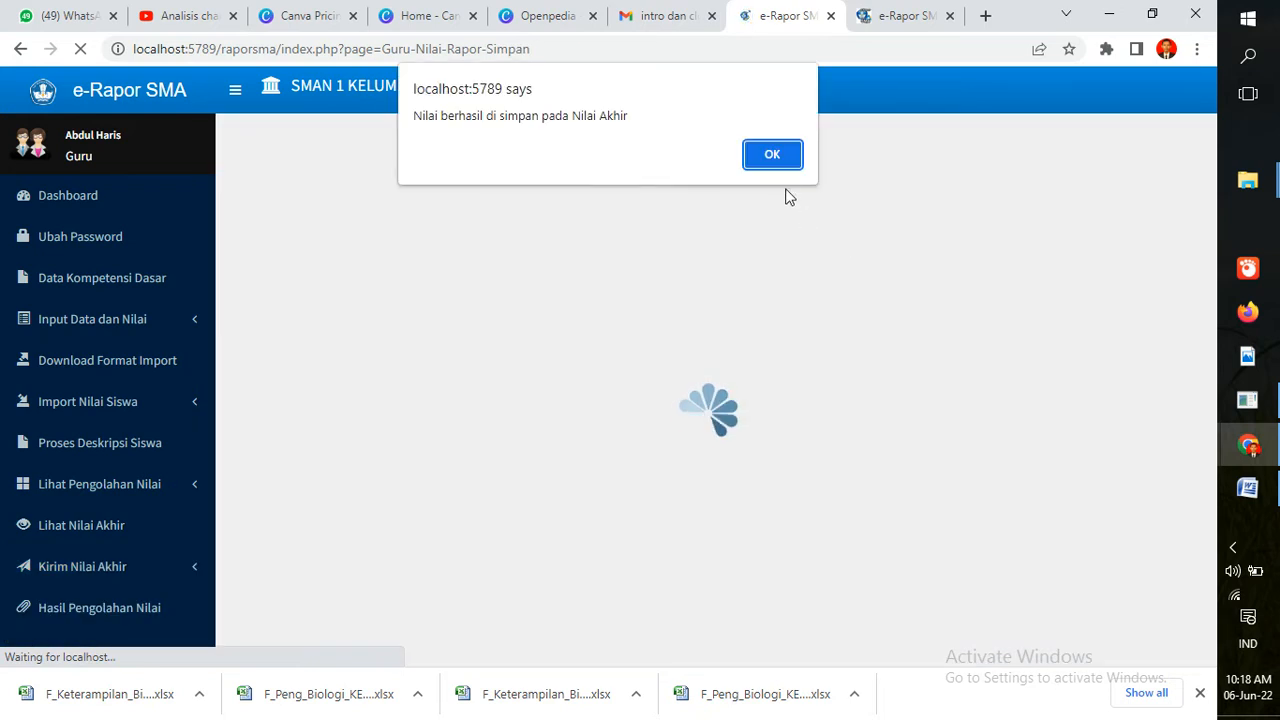
left_click(772, 158)
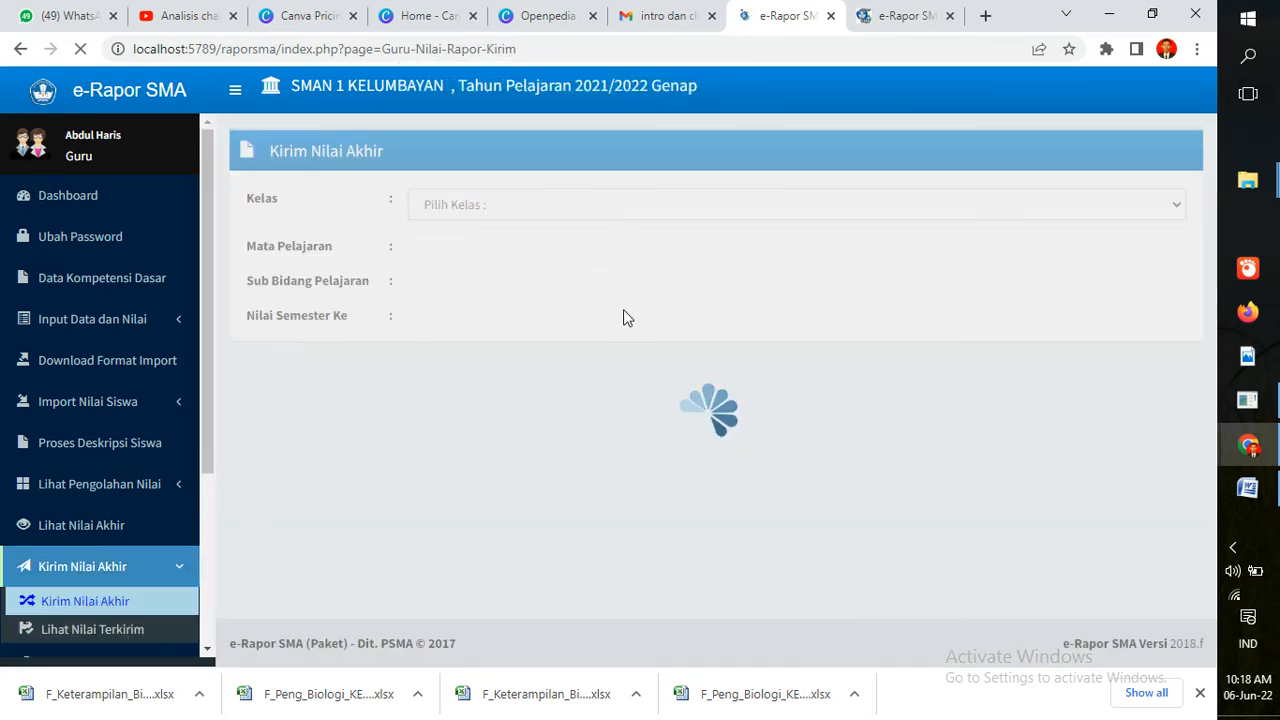
left_click_drag(205, 352, 200, 423)
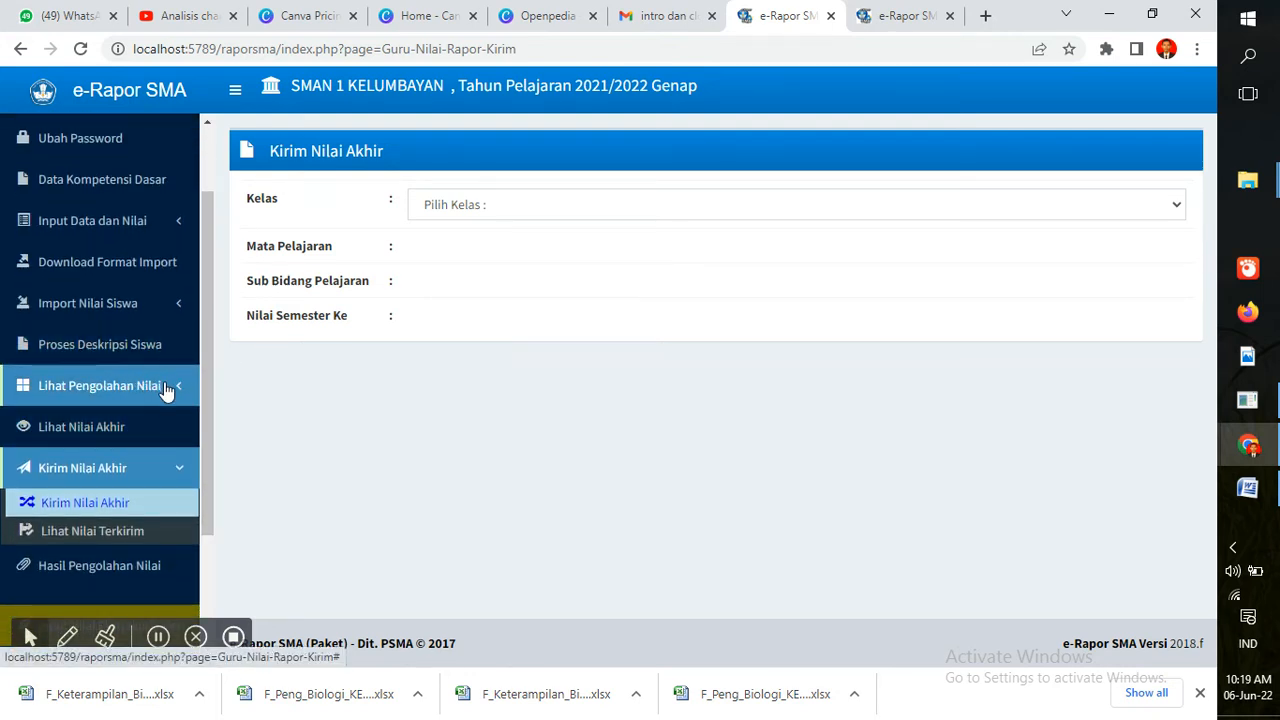
Check Status Penilaian shows KELAS X MIA Biologi complete, then go to Input Nilai Pengetahuan
left_click(167, 392)
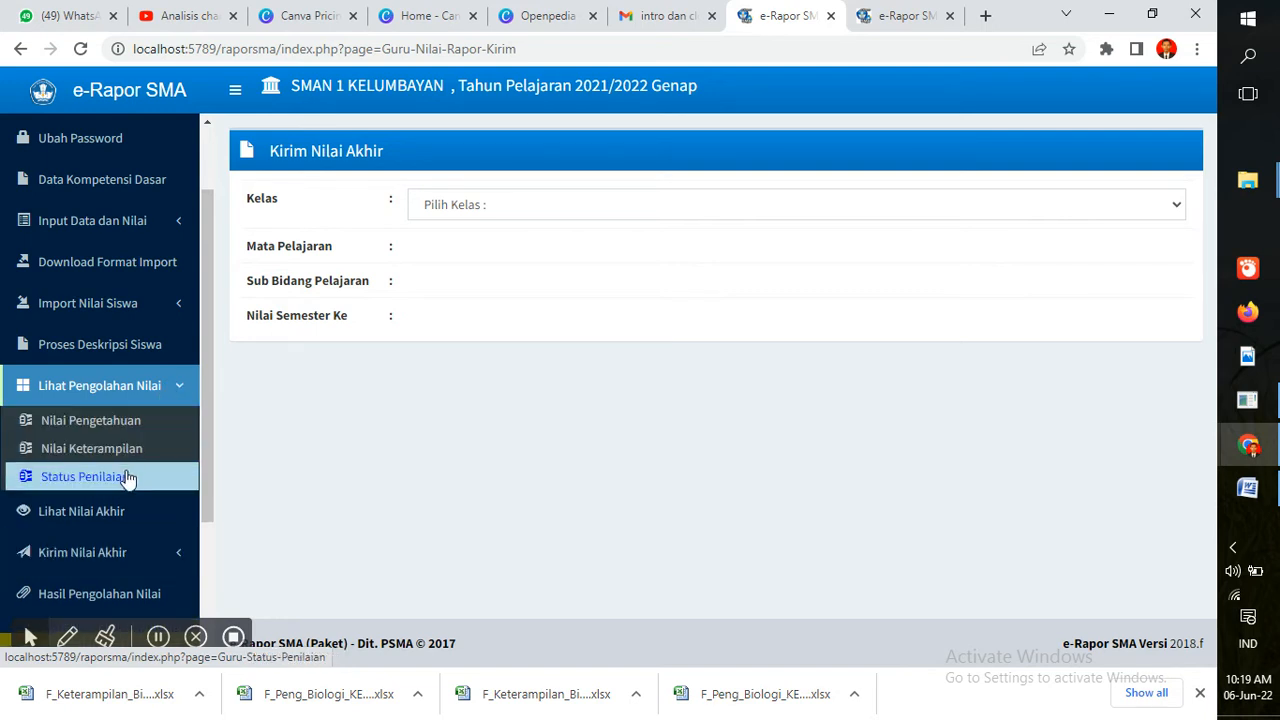
left_click(127, 478)
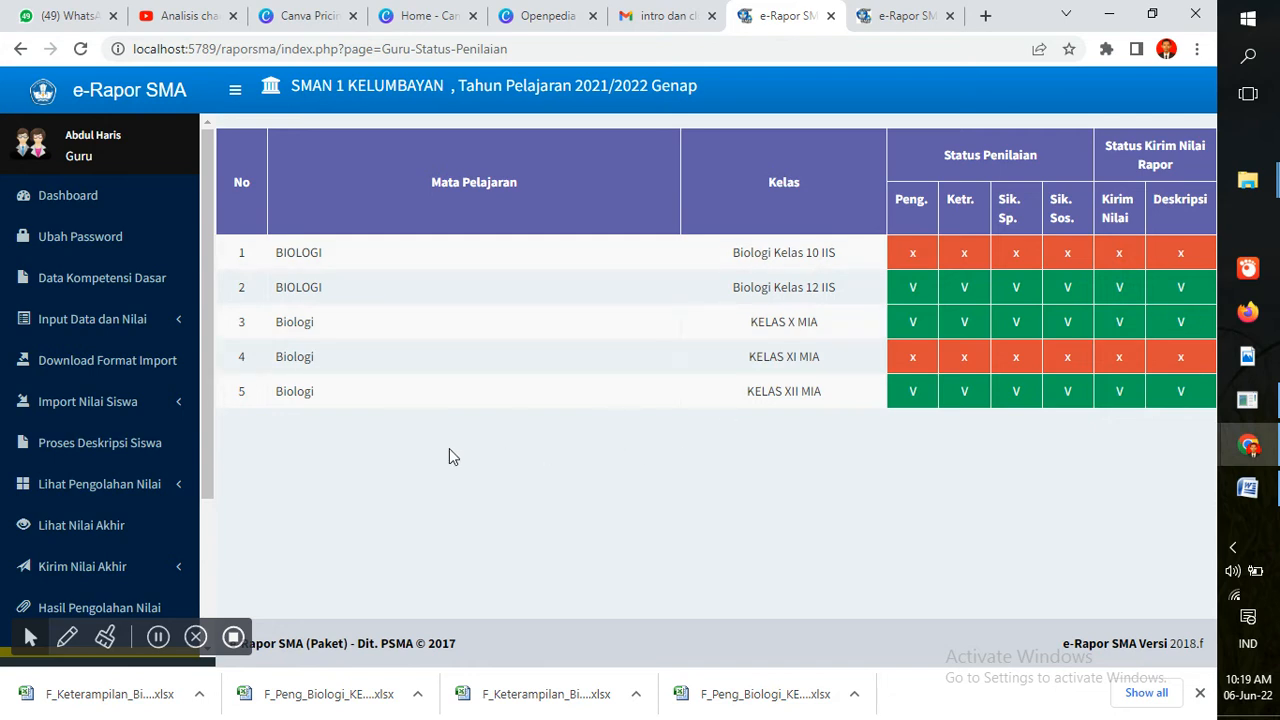
mouse_move(207, 429)
left_mouse_down()
mouse_move(215, 525)
mouse_move(212, 427)
left_mouse_up()
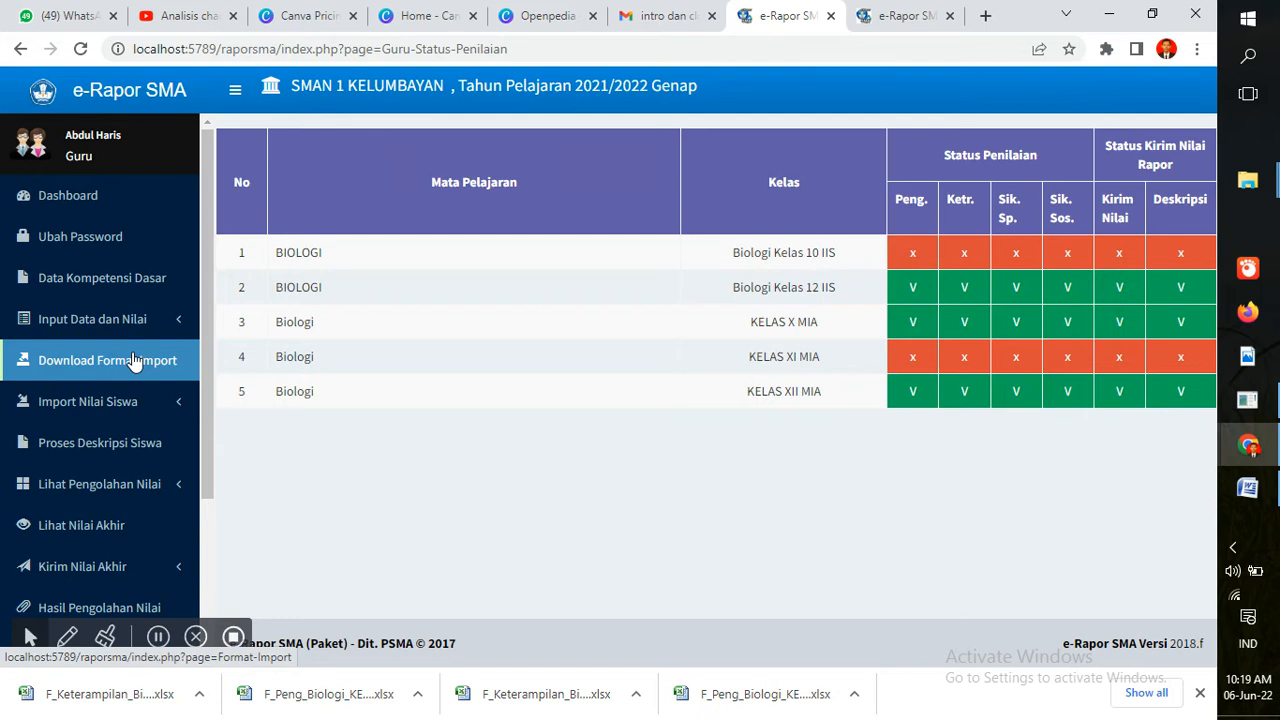
left_click(174, 324)
left_click(166, 355)
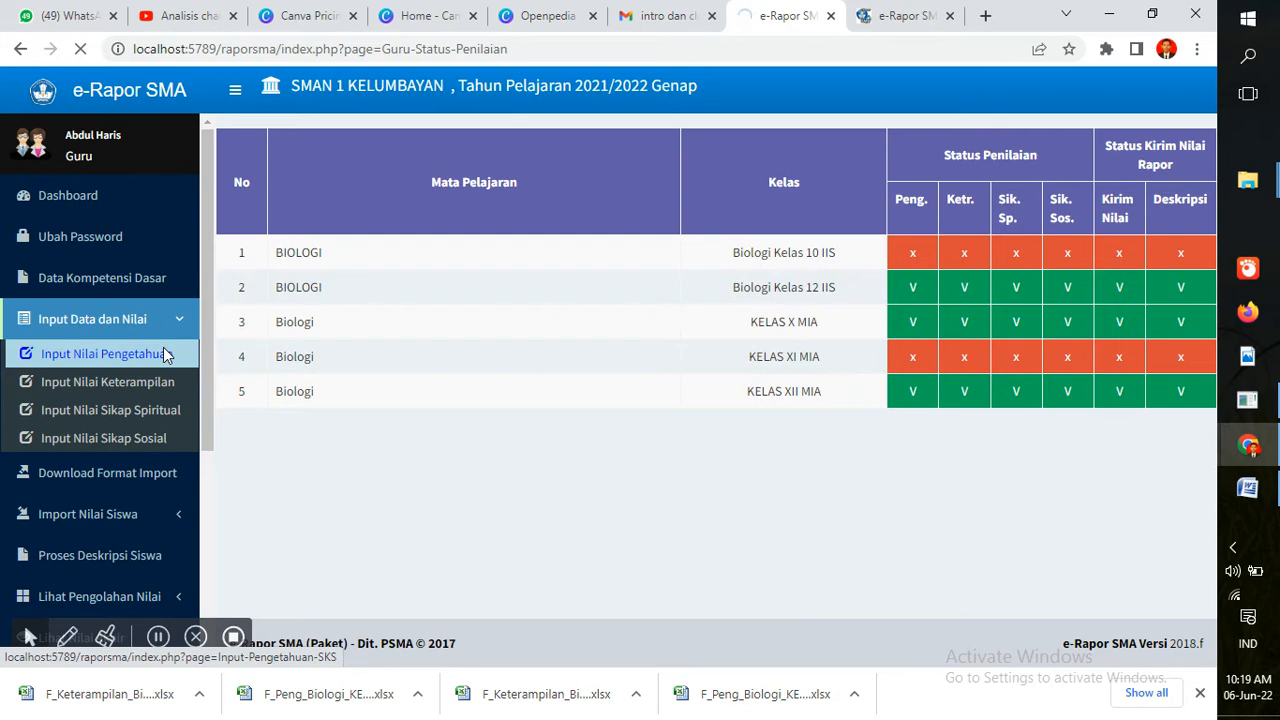
On the knowledge-grade tab, choose KELAS X MIA and Biologi, then close the KD list without choosing
left_click(905, 16)
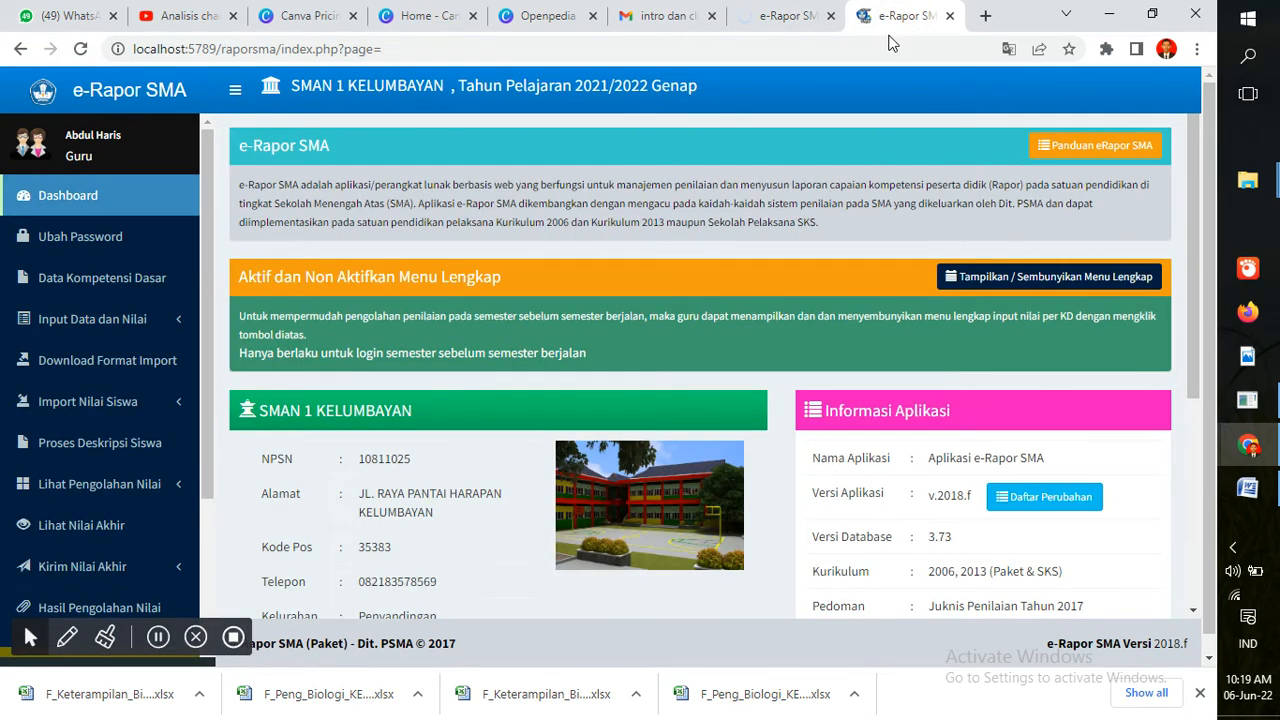
left_click(885, 43)
left_click(772, 12)
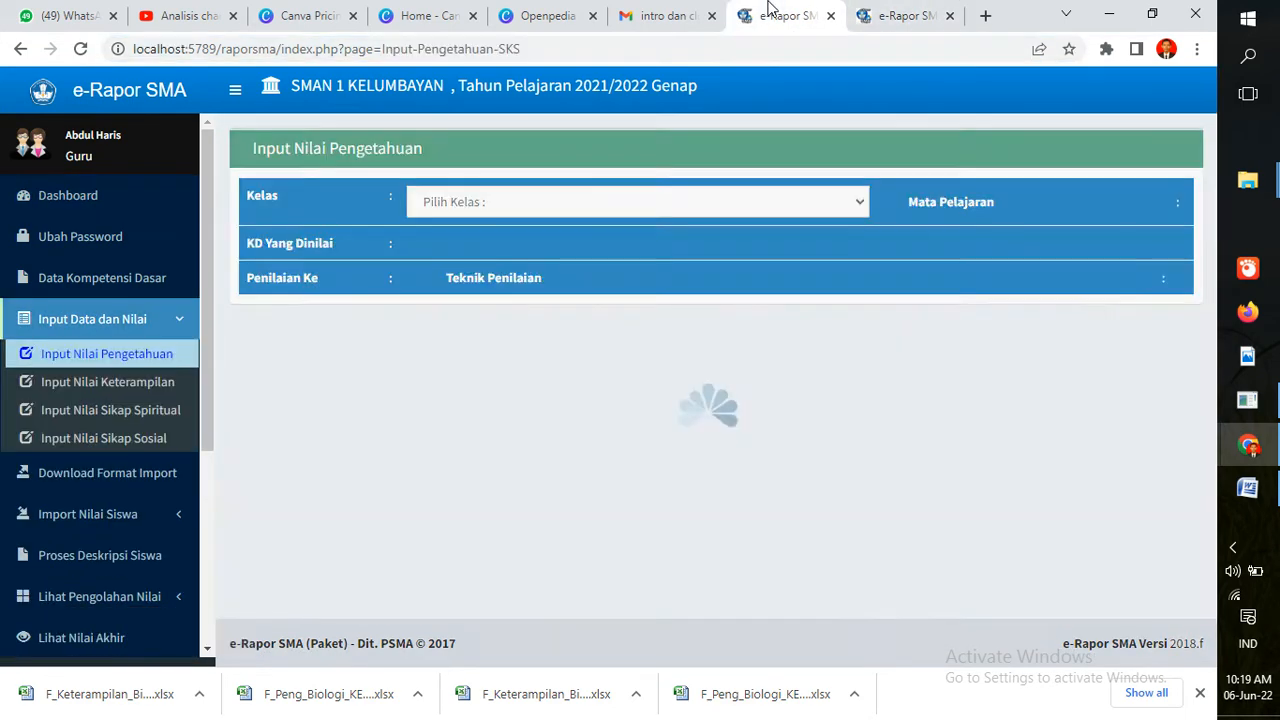
left_click(801, 212)
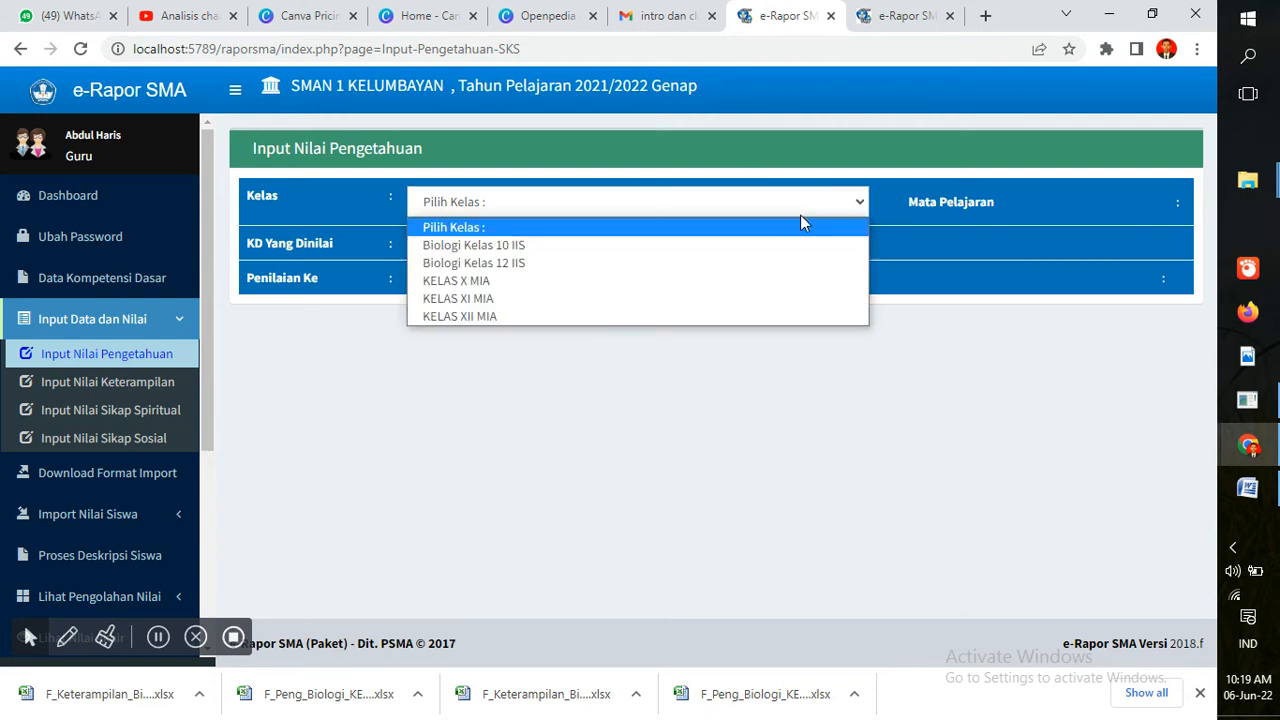
left_click(790, 282)
left_click(1074, 206)
left_click(1067, 245)
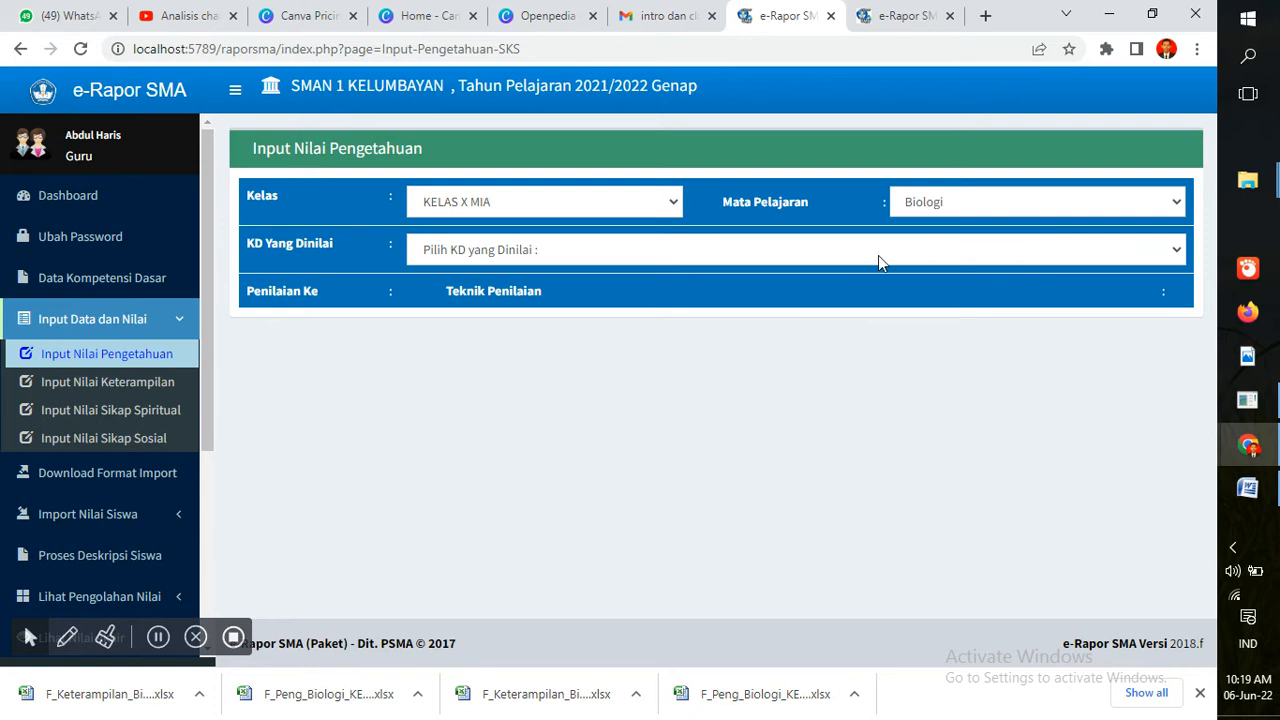
left_click(876, 255)
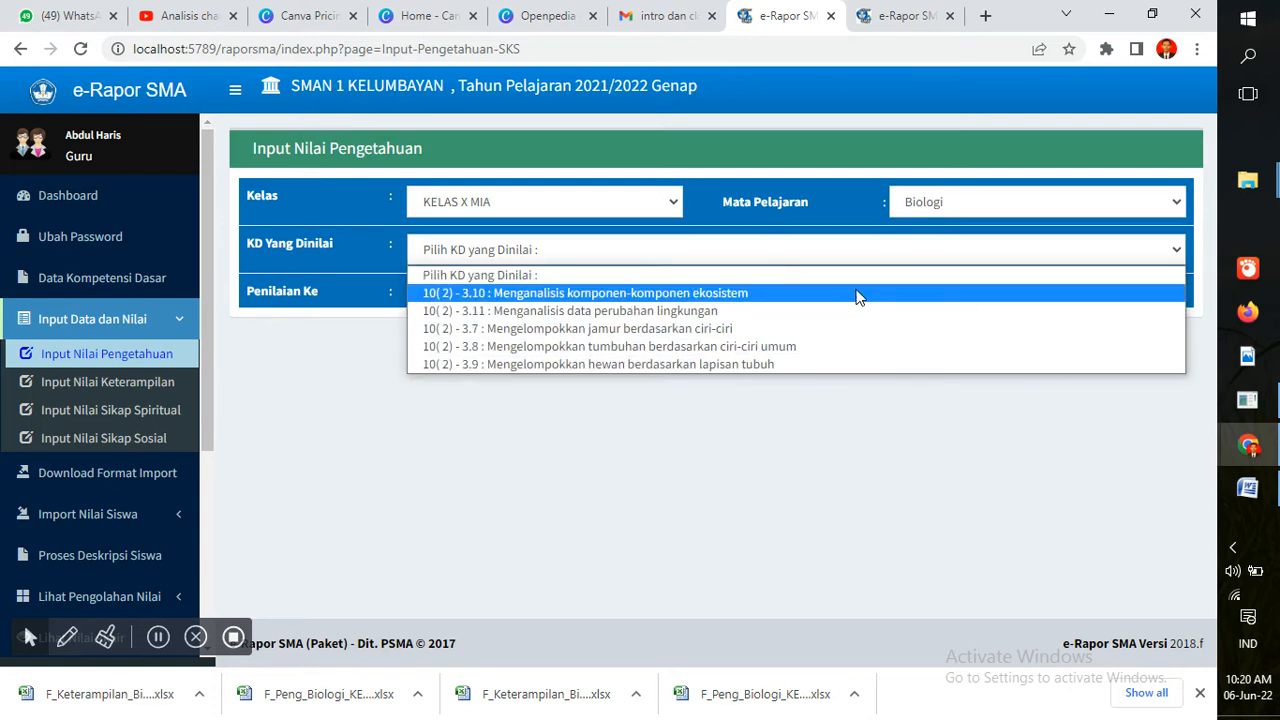
left_click(227, 347)
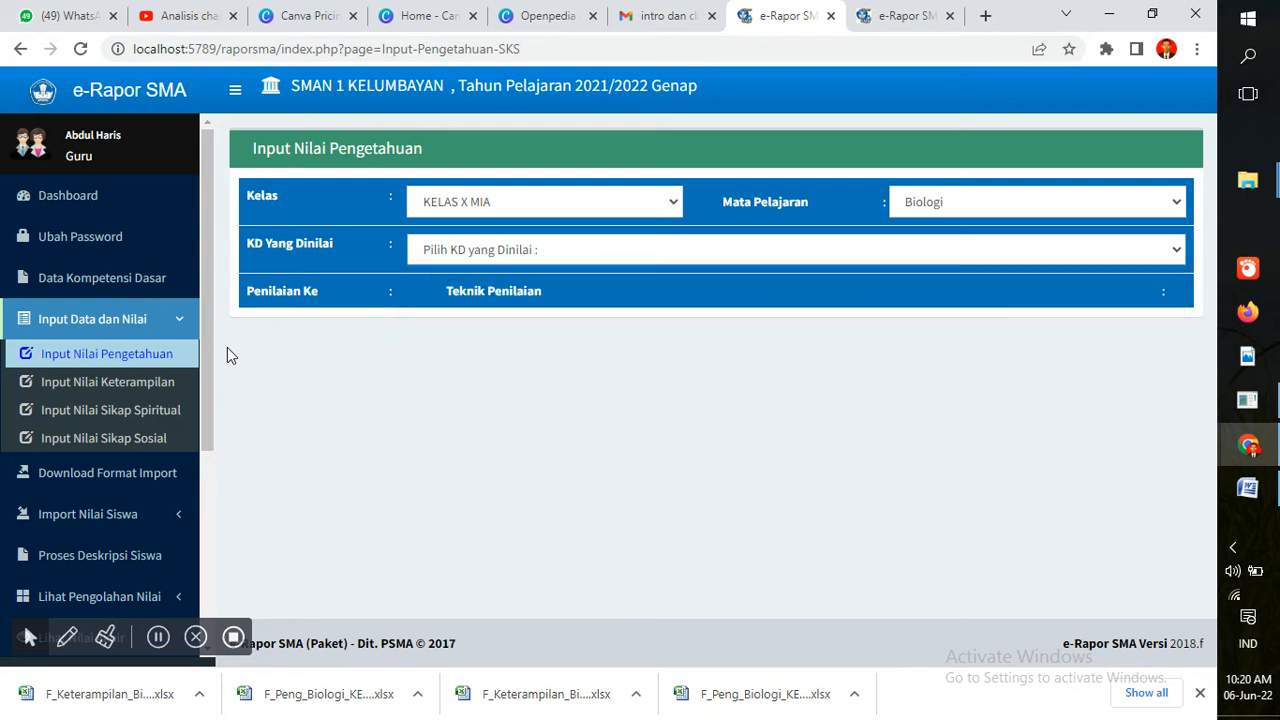
left_click_drag(205, 331, 206, 351)
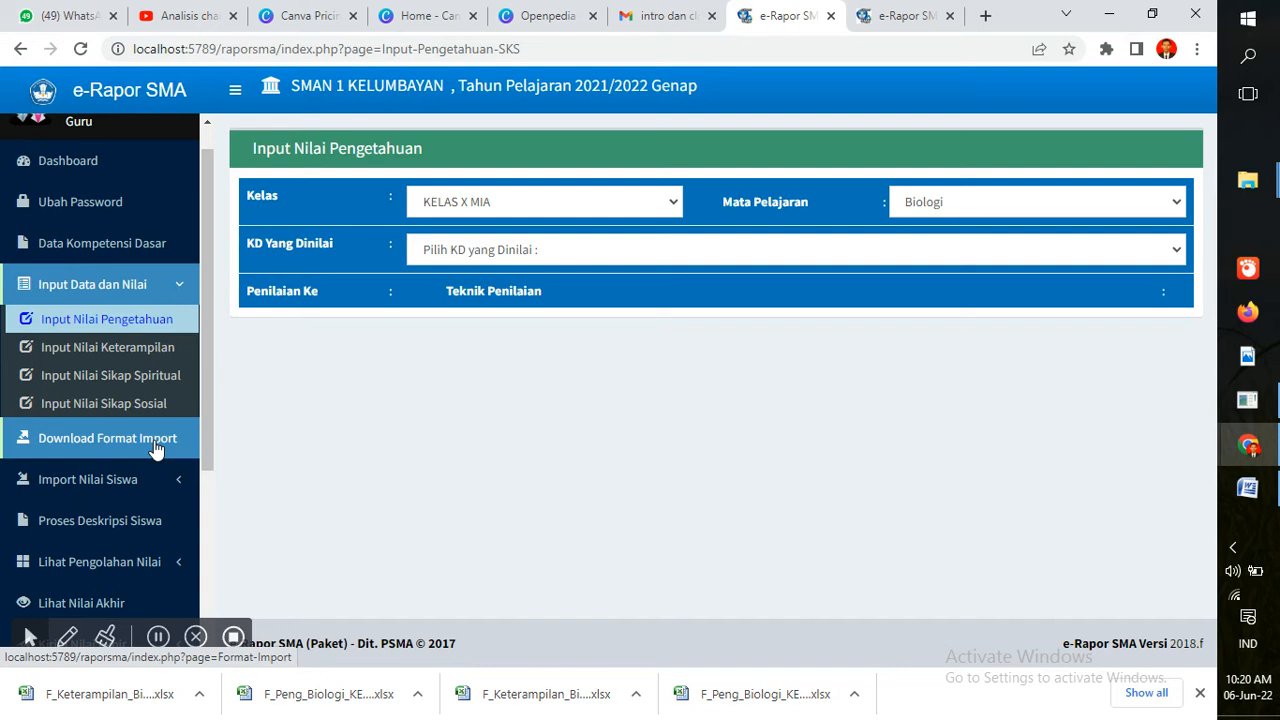
Open Status Penilaian from the Lihat Pengolahan Nilai sidebar section and return to the first tab
left_click(170, 290)
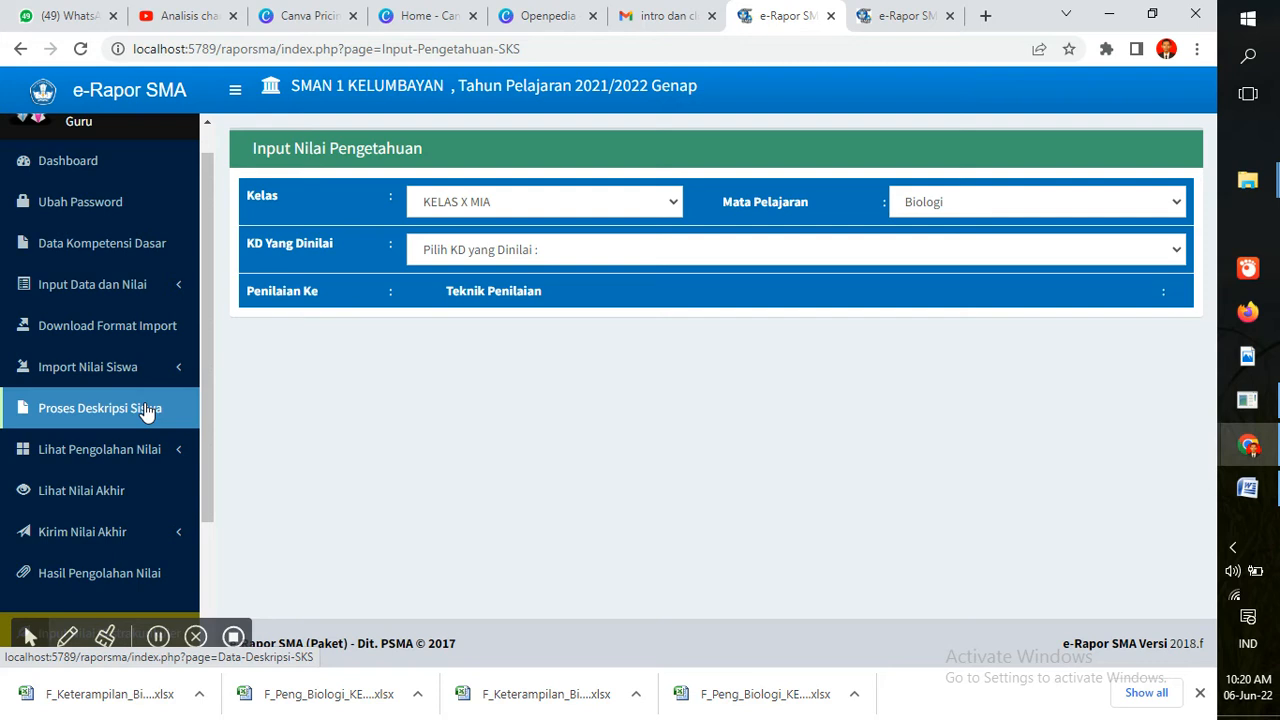
left_click(170, 287)
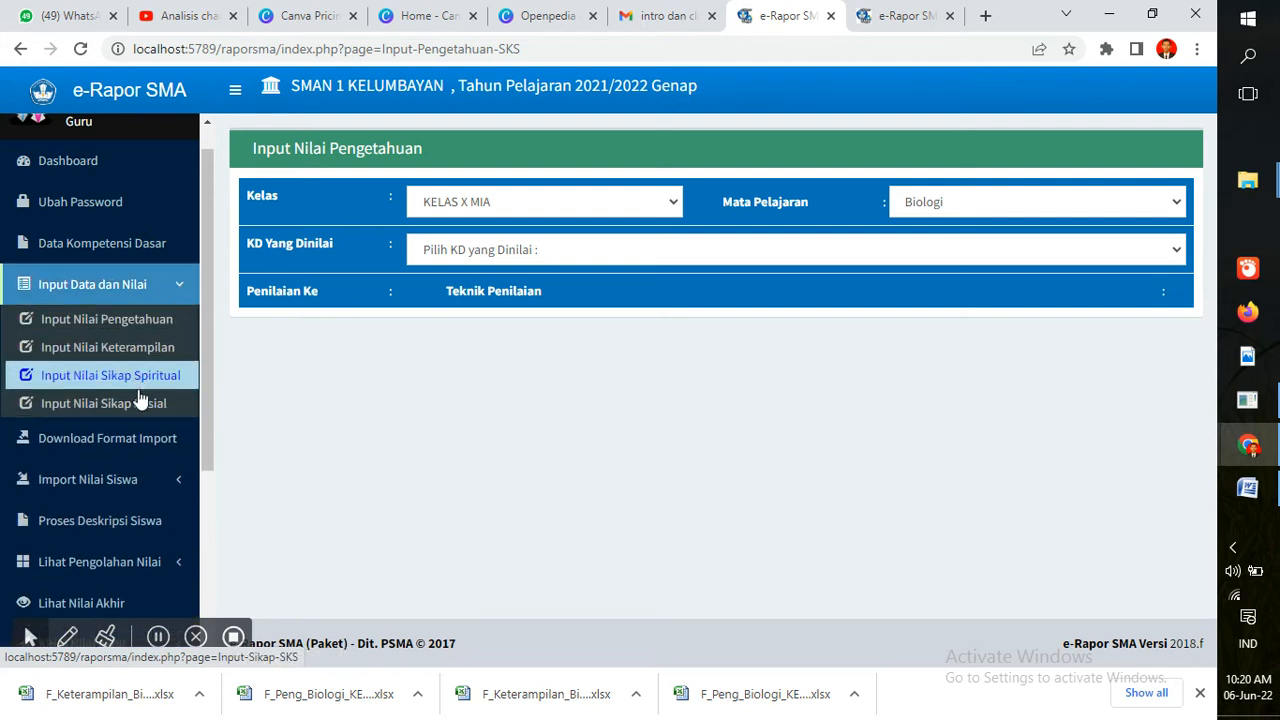
left_click_drag(207, 358, 210, 409)
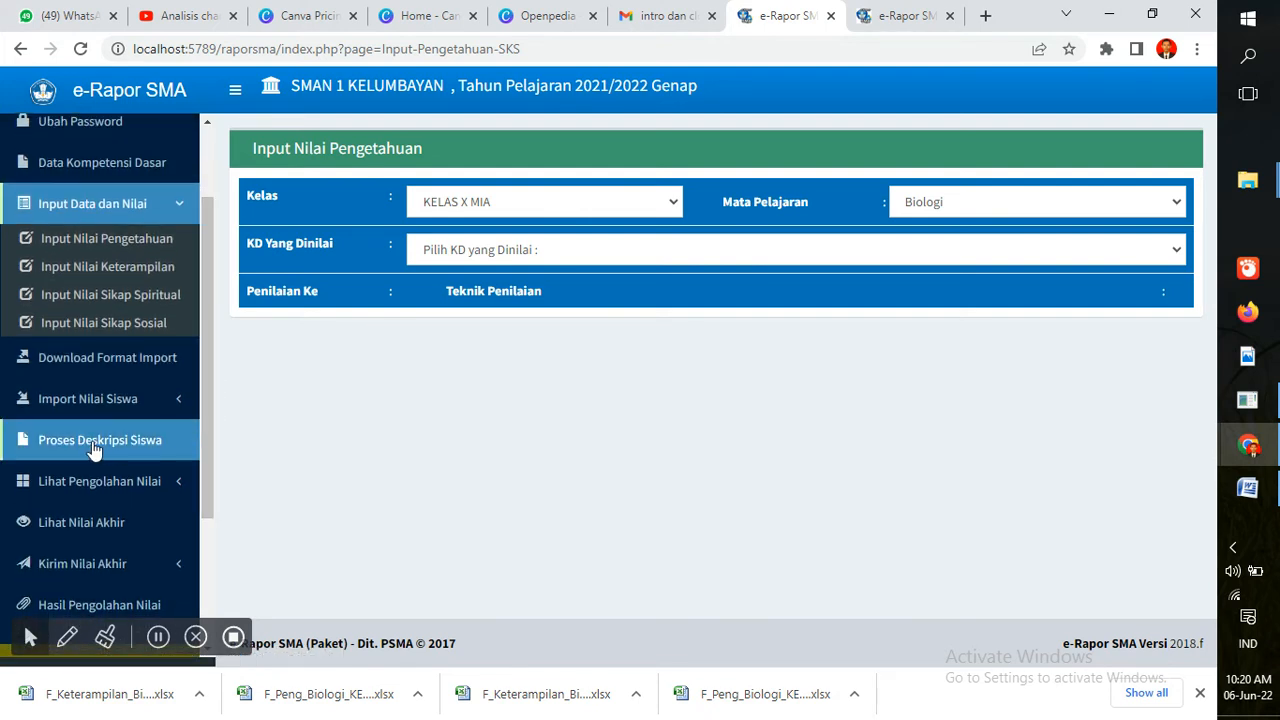
left_click_drag(204, 436, 201, 463)
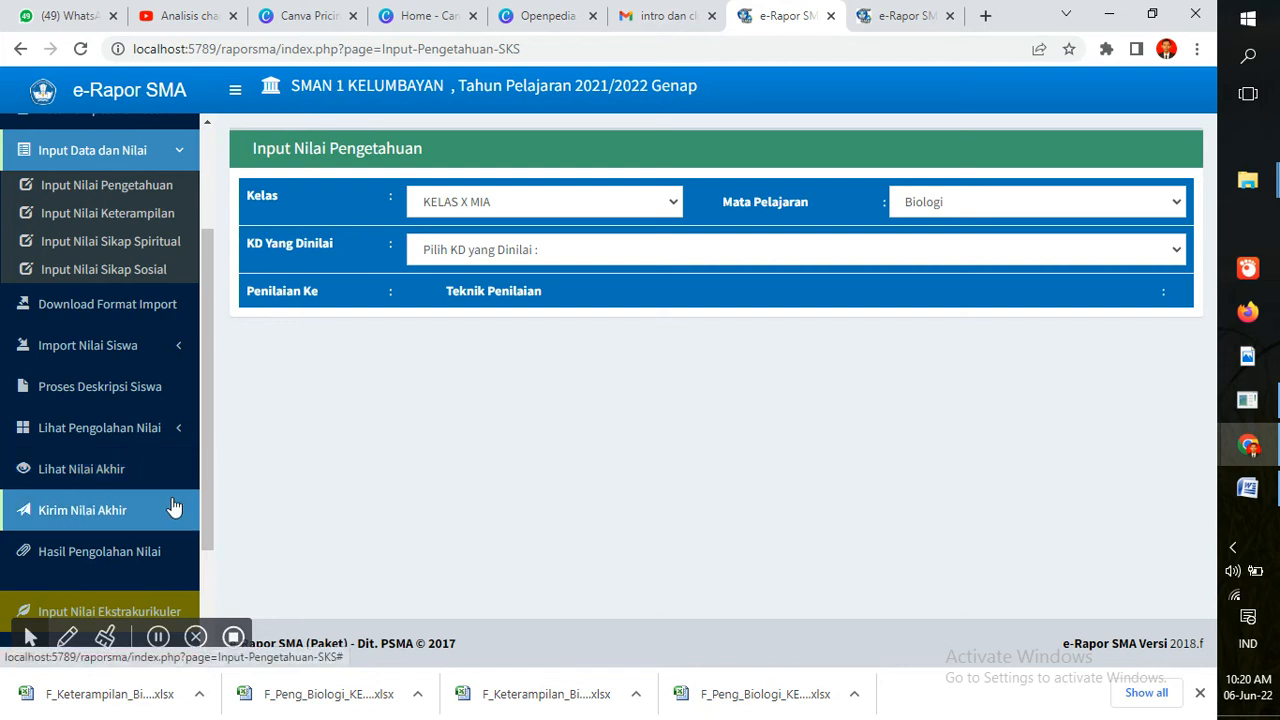
left_click(168, 510)
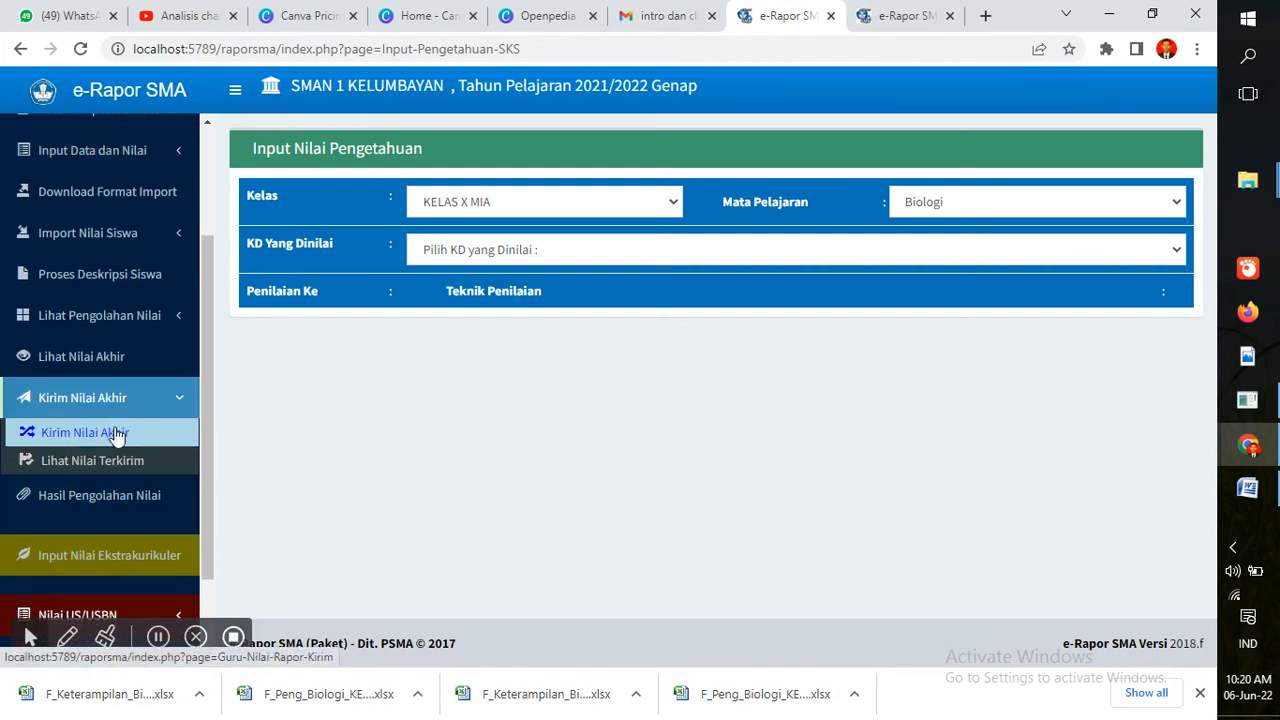
left_click(171, 318)
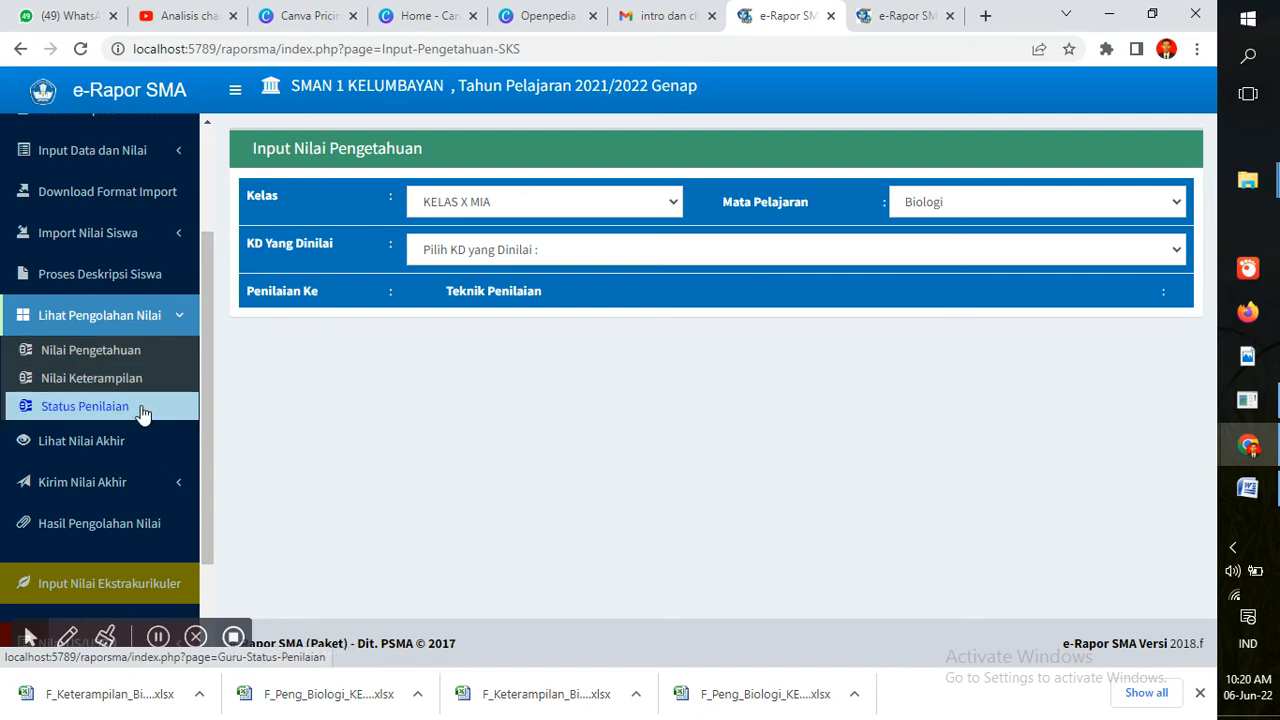
left_click(141, 410)
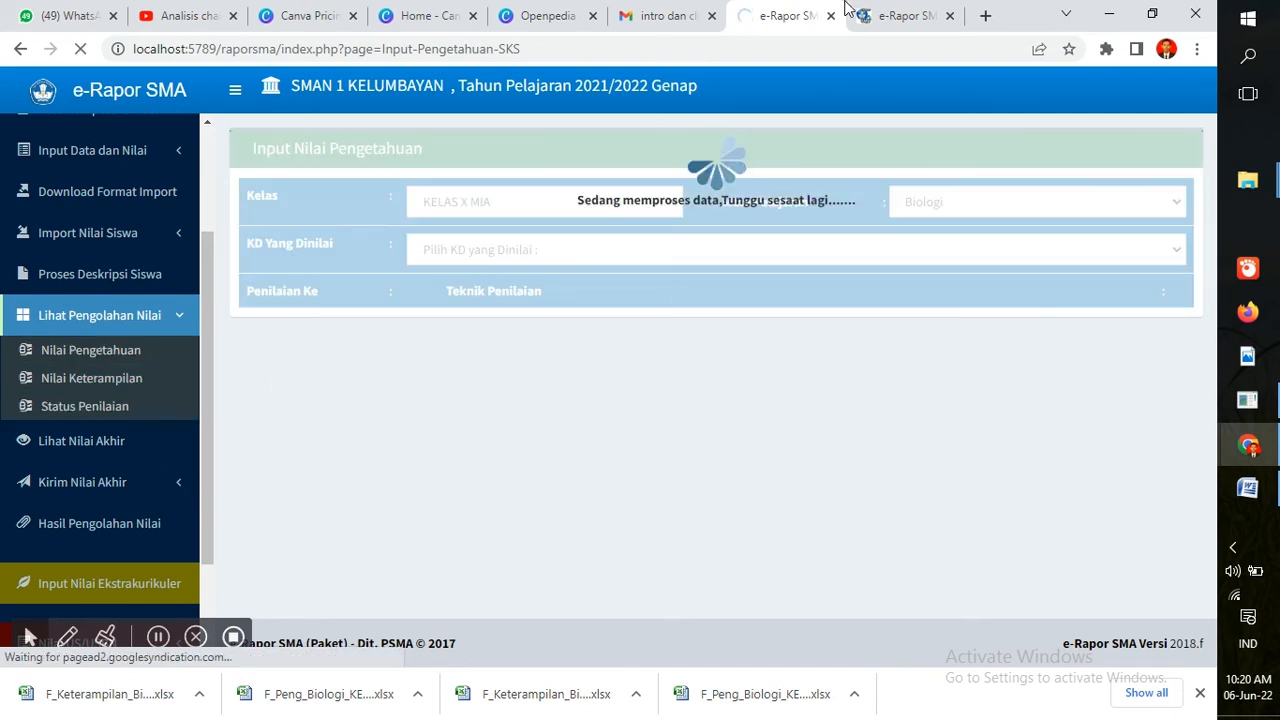
left_click(885, 14)
left_click(805, 12)
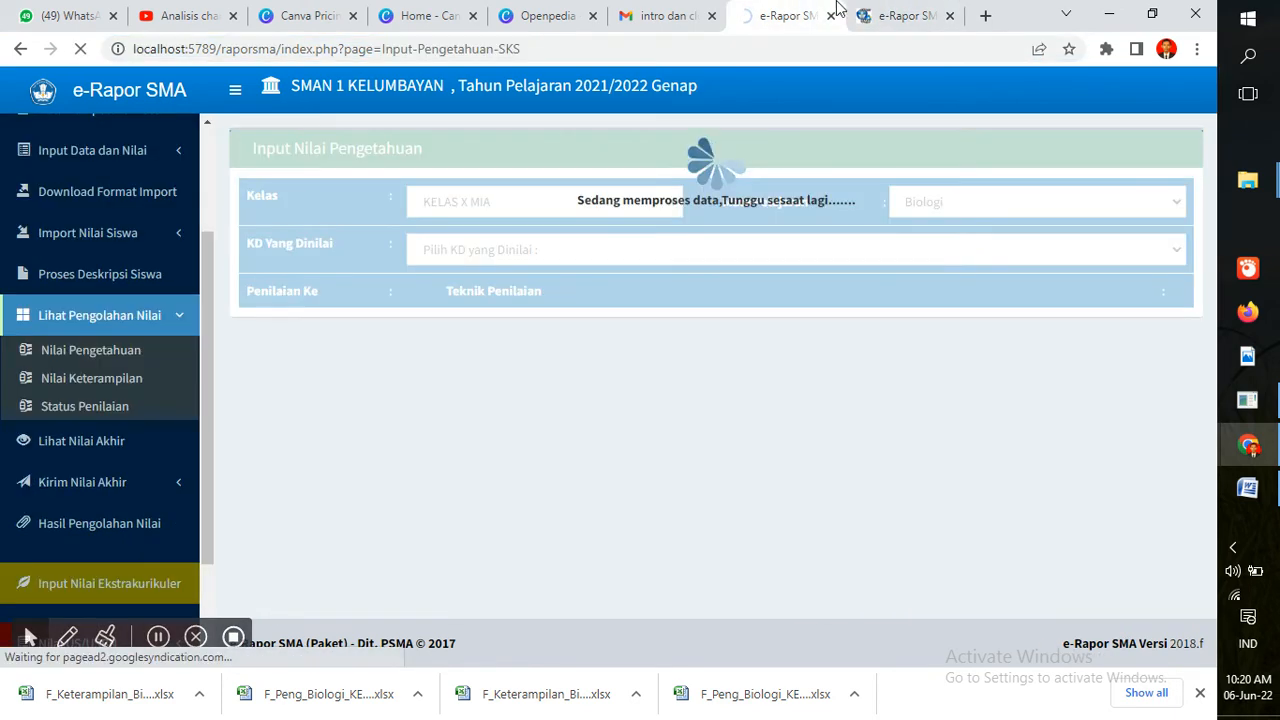
Check that the Biologi KELAS X MIA row is checked throughout, then scroll the sidebar to KELUAR
left_click(900, 15)
left_click(902, 49)
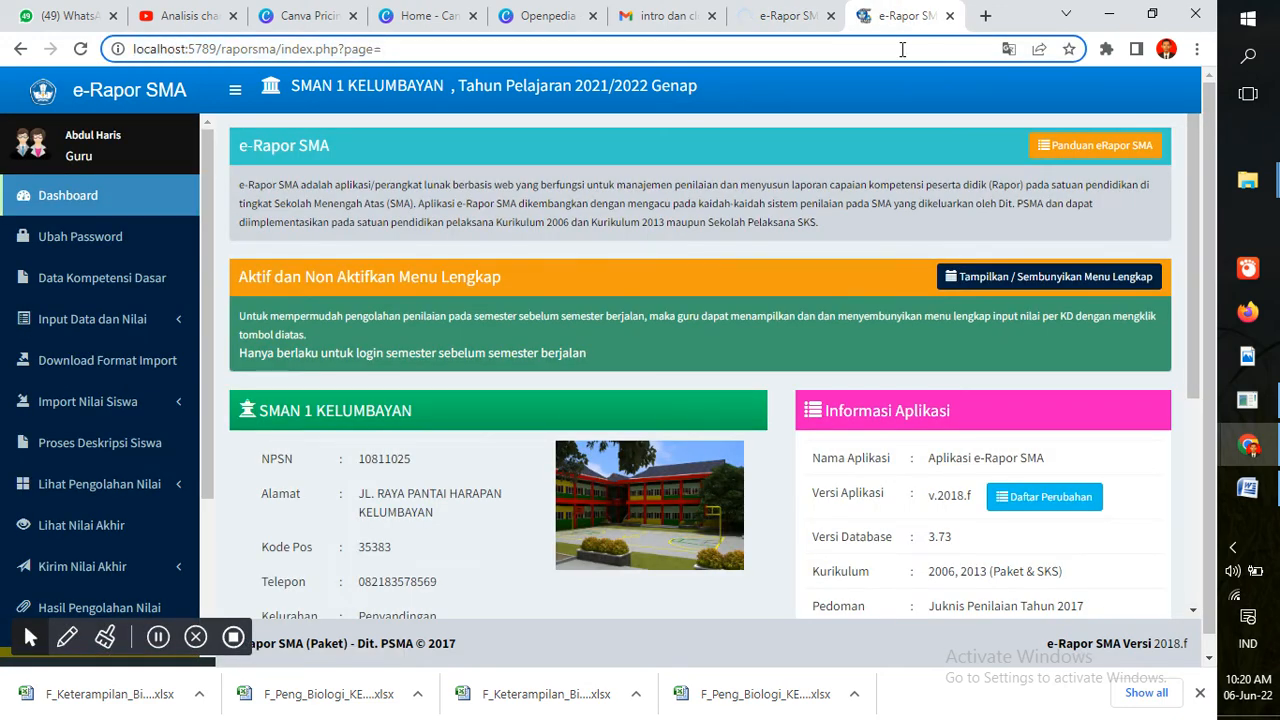
left_click(795, 12)
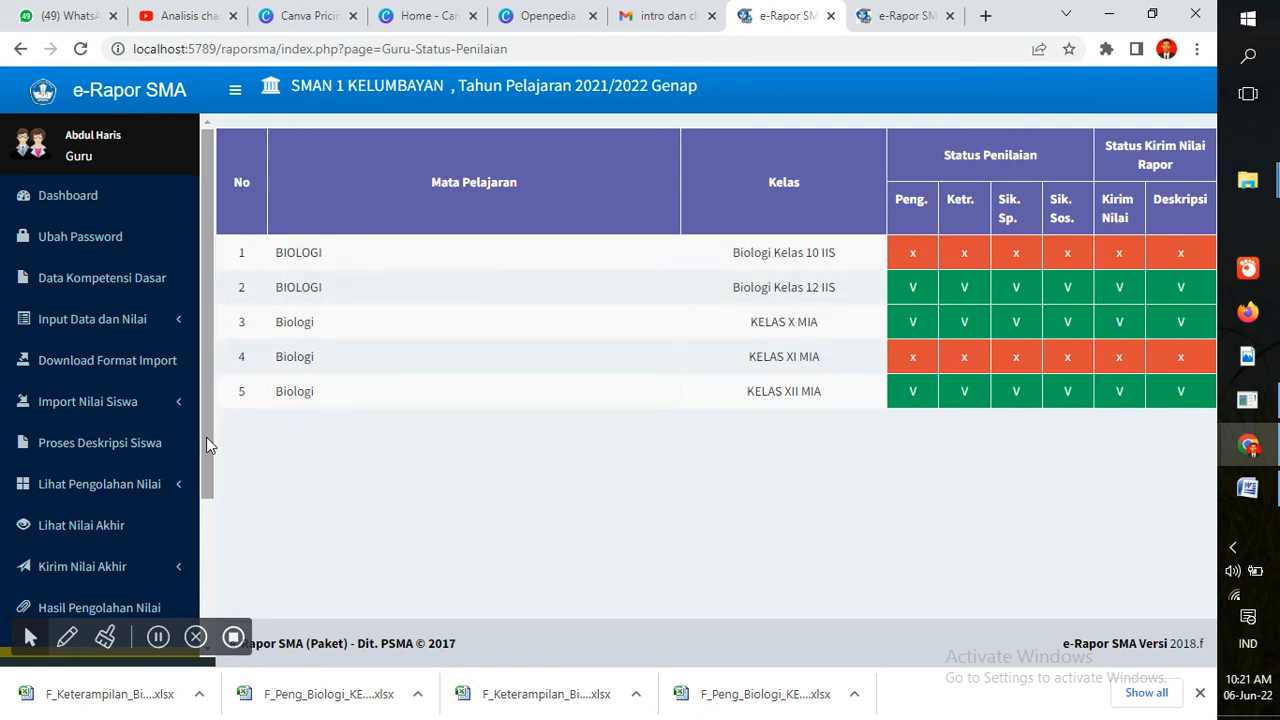
scroll(206, 549, "down", 3)
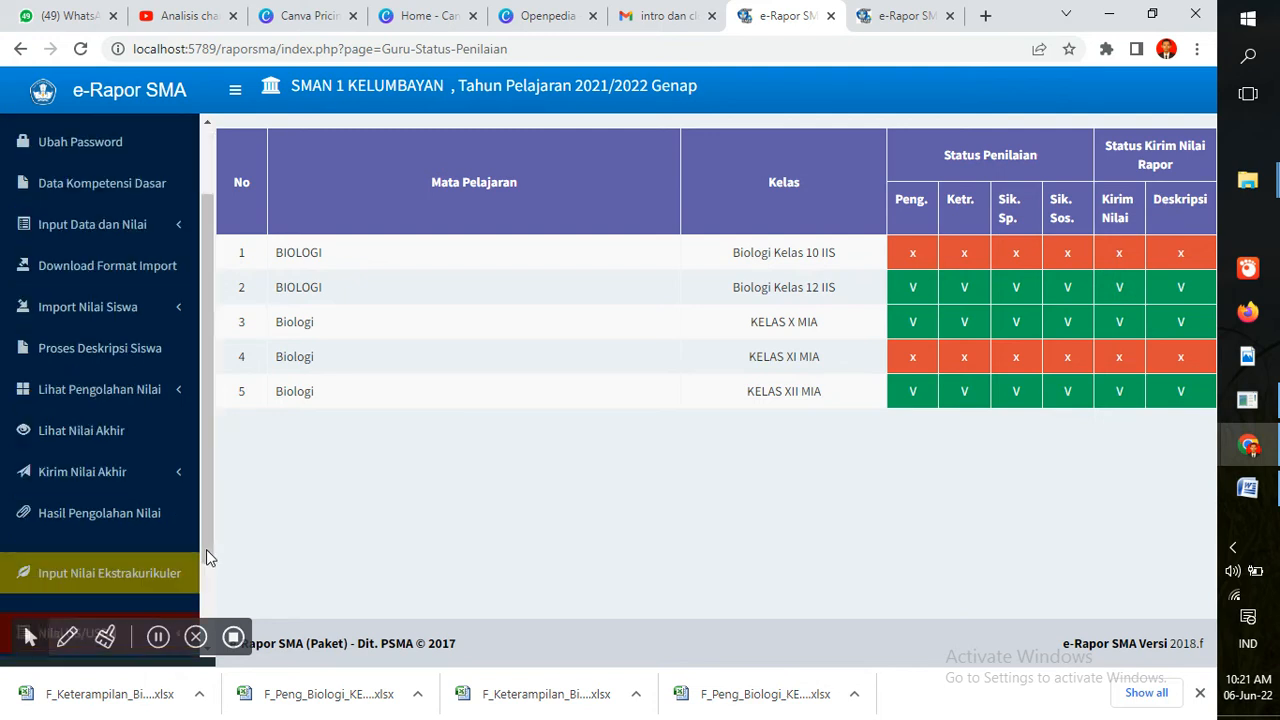
scroll(206, 549, "up", 4)
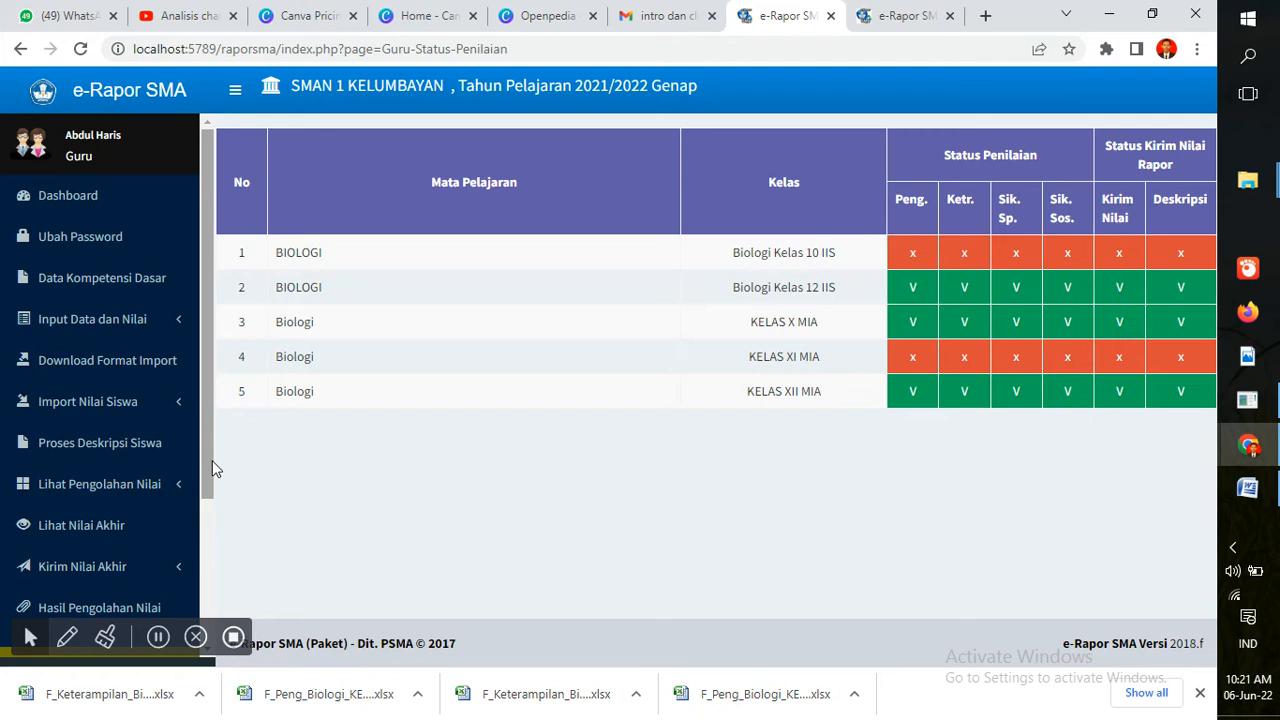
scroll(210, 460, "down", 3)
scroll(205, 517, "up", 4)
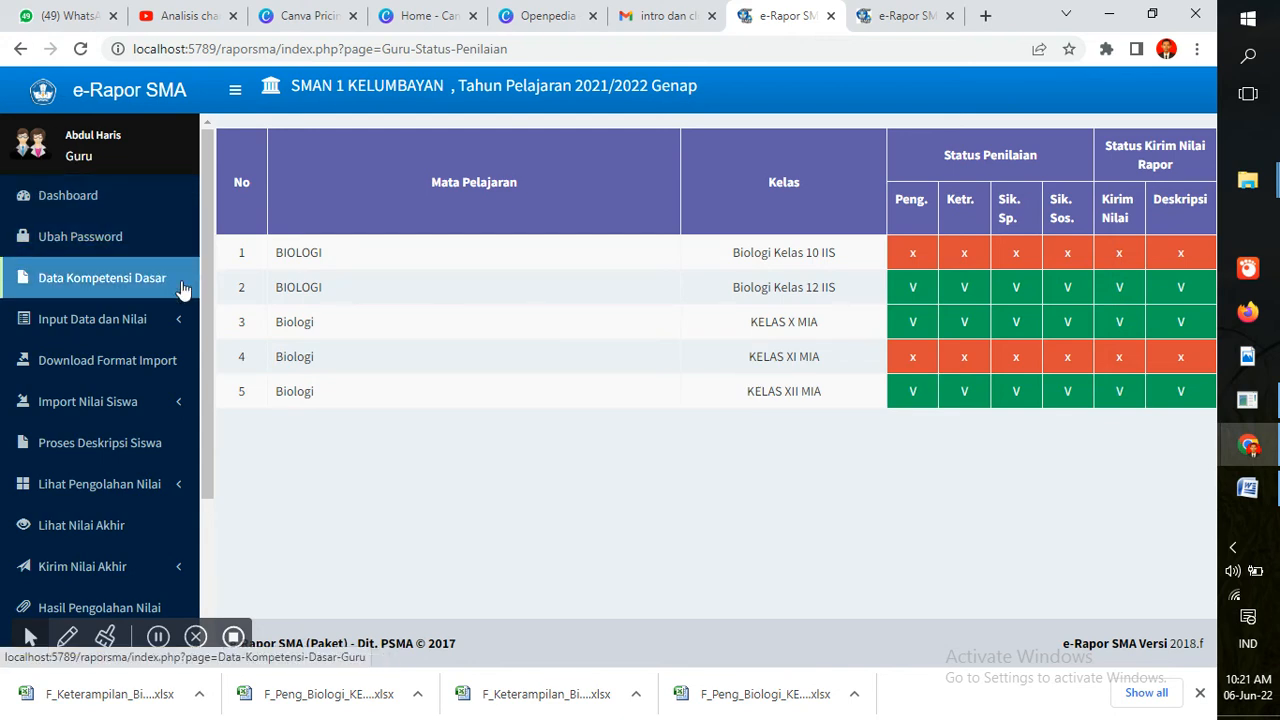
mouse_move(203, 305)
left_mouse_down()
mouse_move(223, 386)
mouse_move(218, 438)
mouse_move(206, 311)
left_mouse_up()
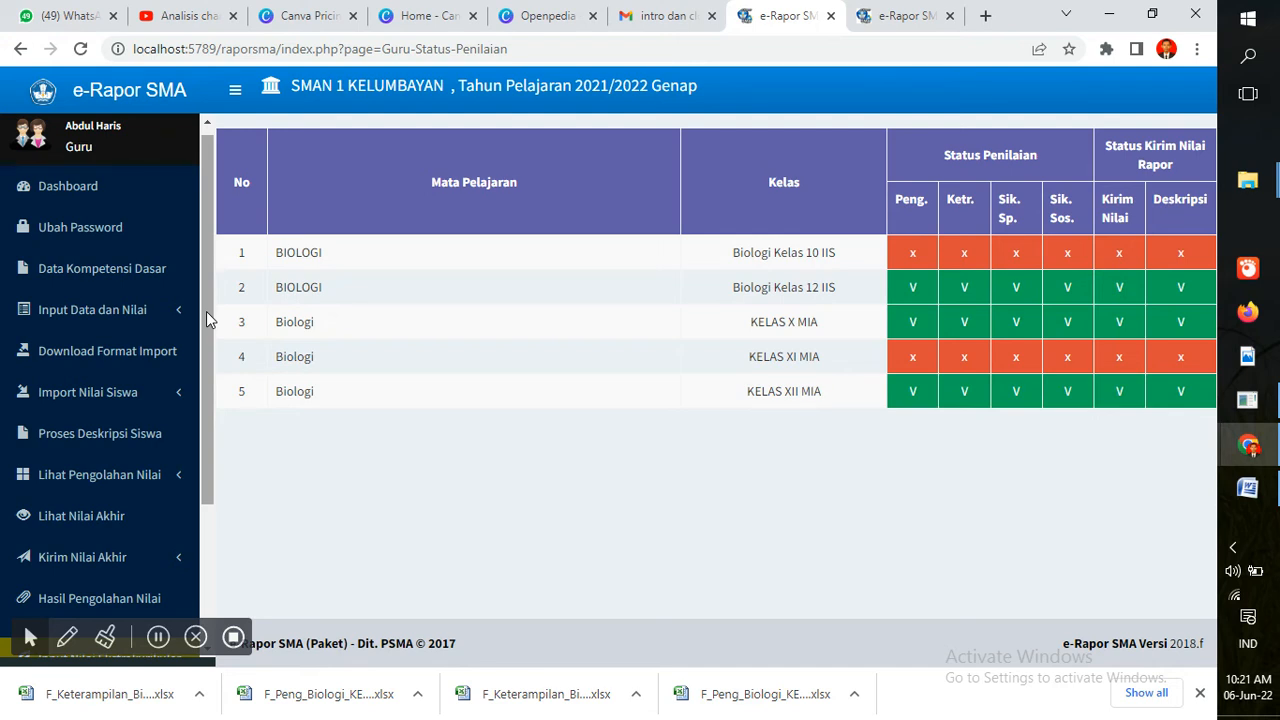
mouse_move(206, 311)
left_mouse_down()
mouse_move(198, 432)
mouse_move(212, 329)
left_mouse_up()
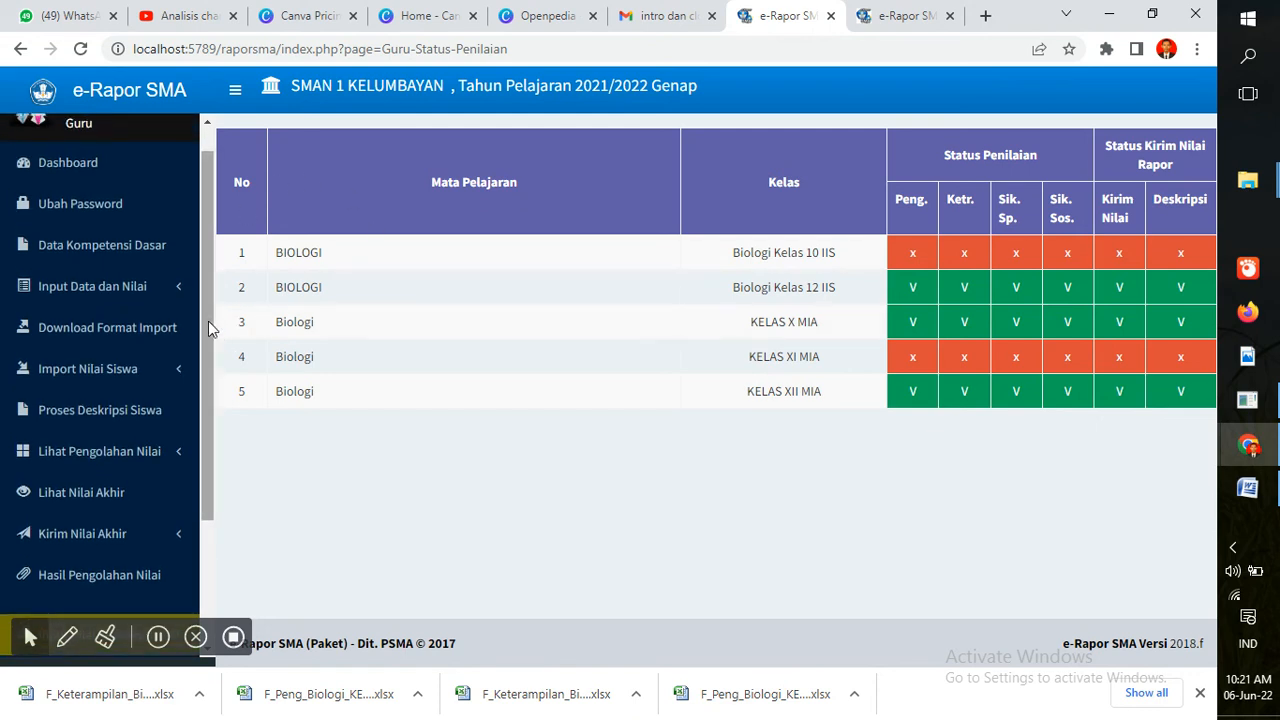
scroll(208, 321, "up", 1)
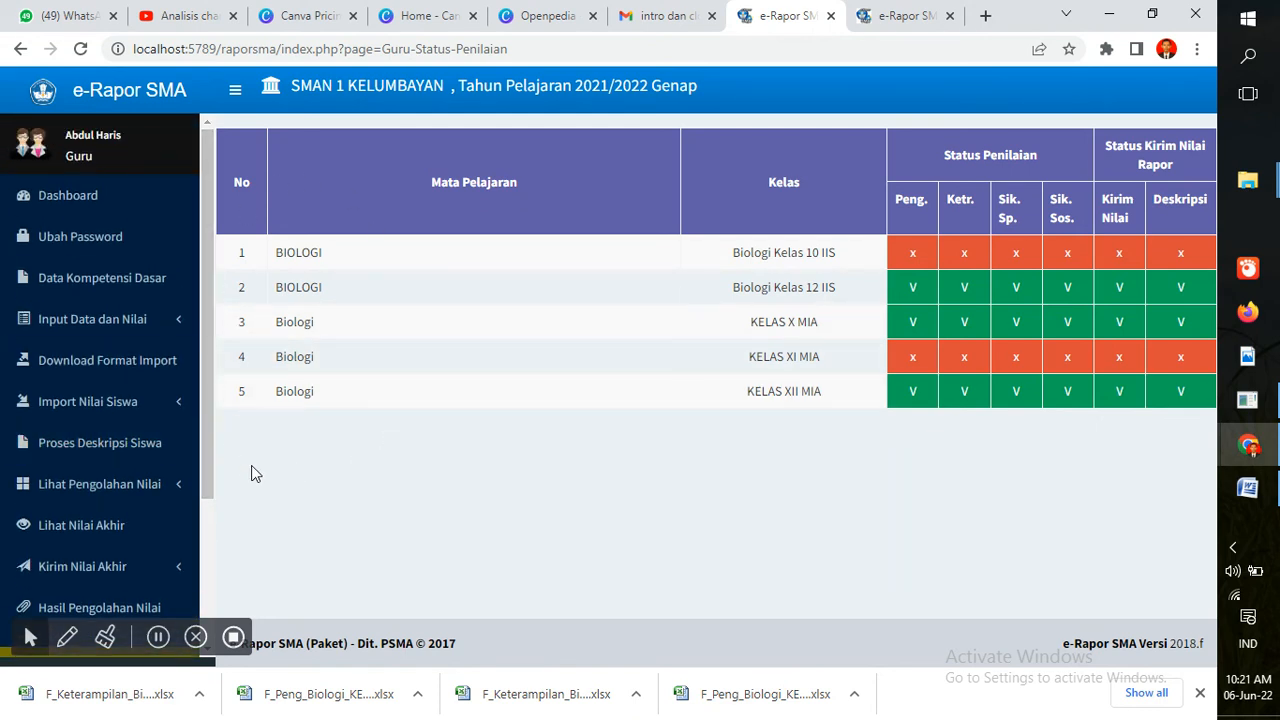
left_click_drag(211, 471, 218, 615)
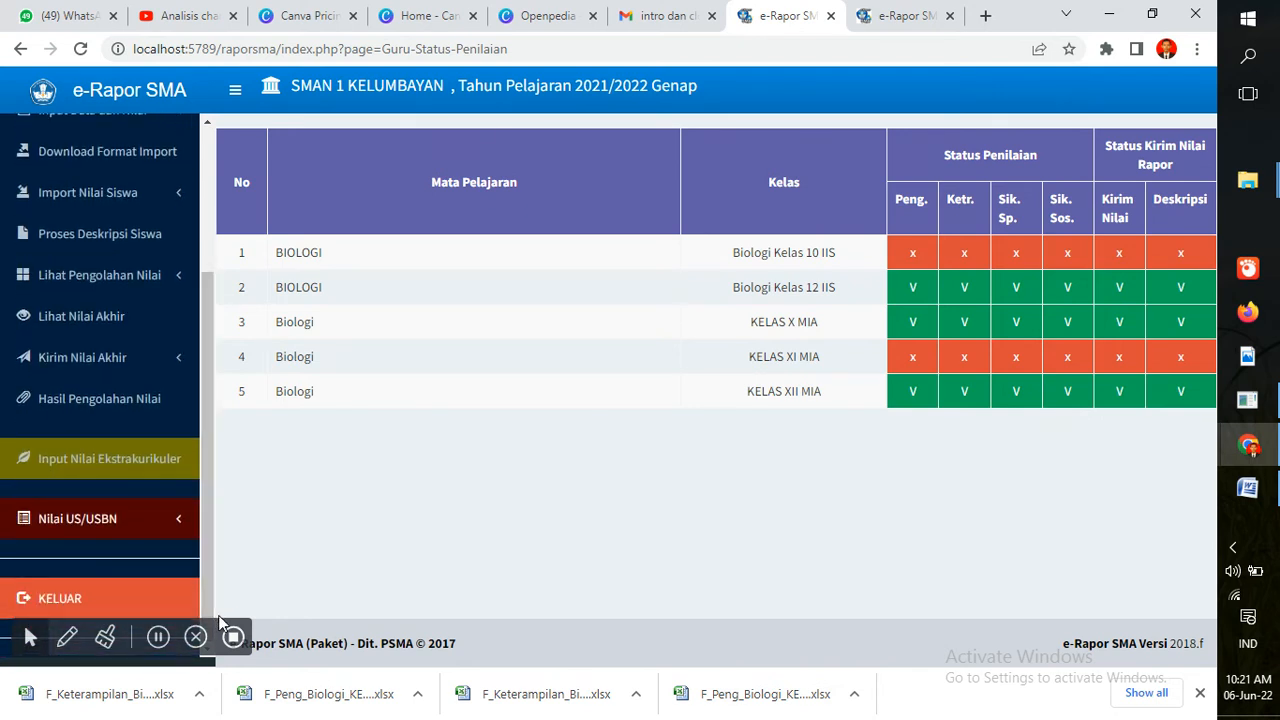
Log out of the teacher account and fill in the saved homeroom teacher login
left_click(86, 590)
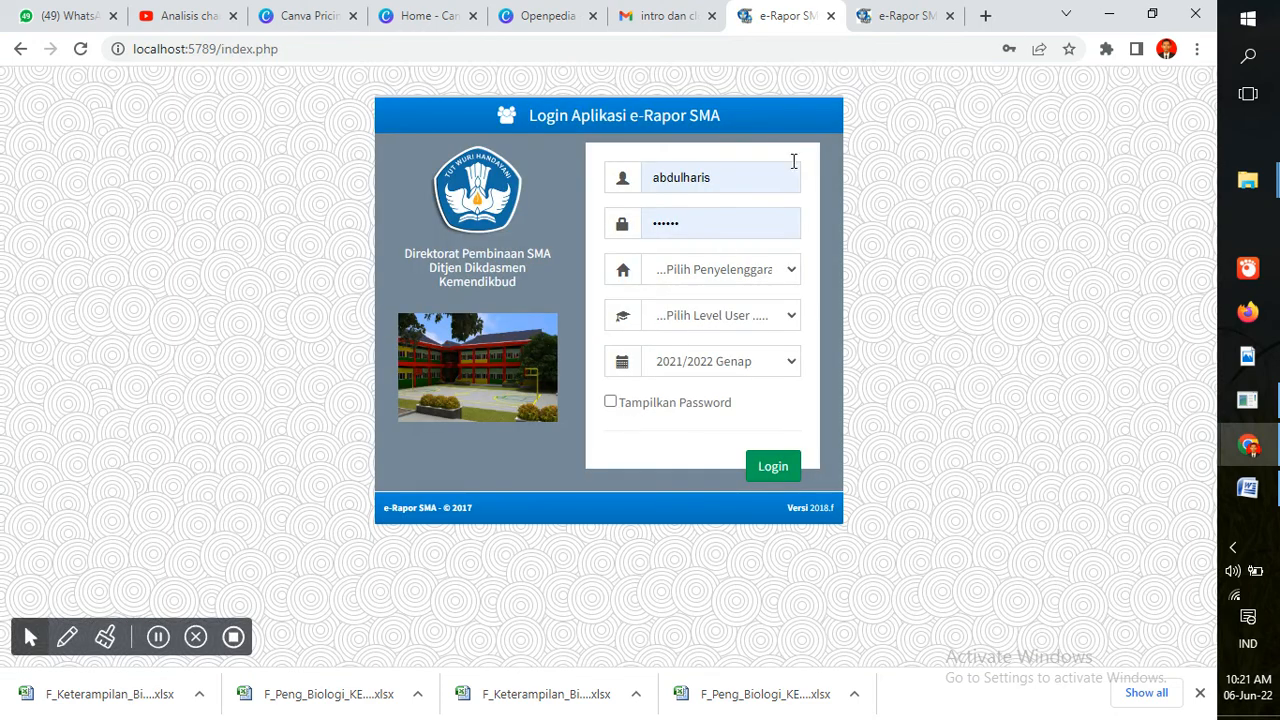
left_click(746, 179)
key("BackSpace")
key("BackSpace")
key("BackSpace")
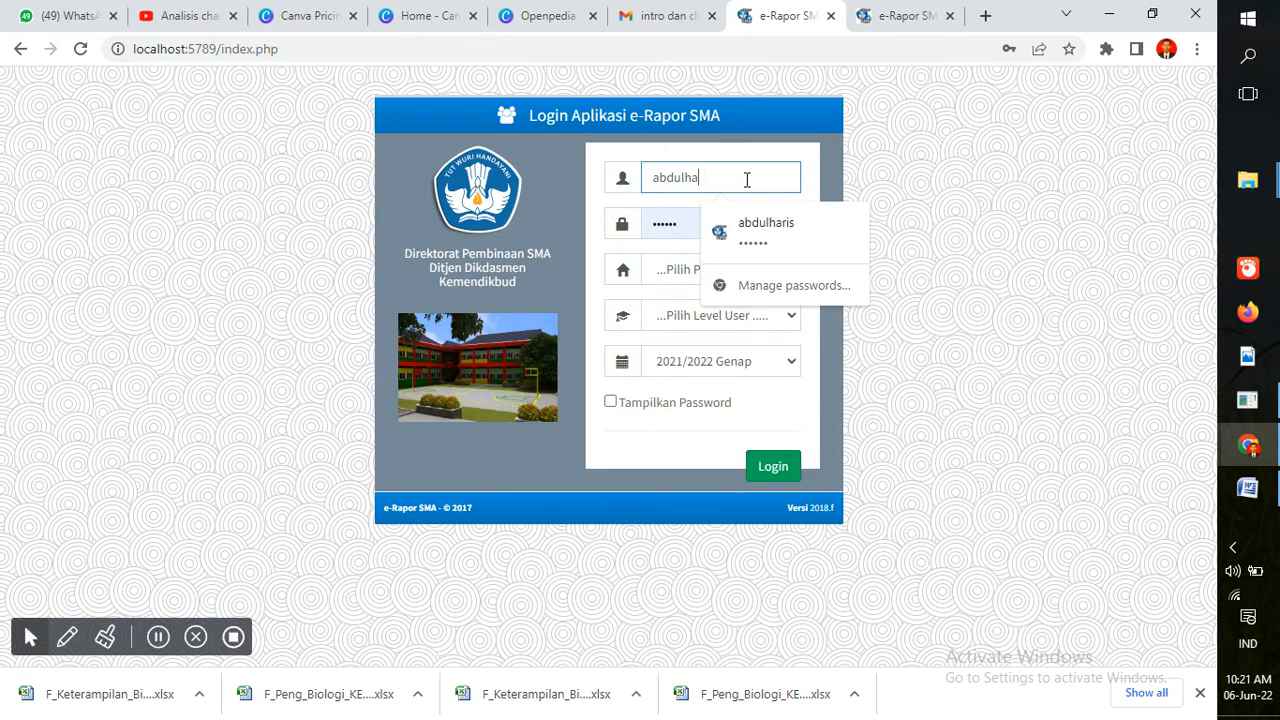
key("BackSpace")
key("BackSpace")
key("BackSpace")
key("BackSpace")
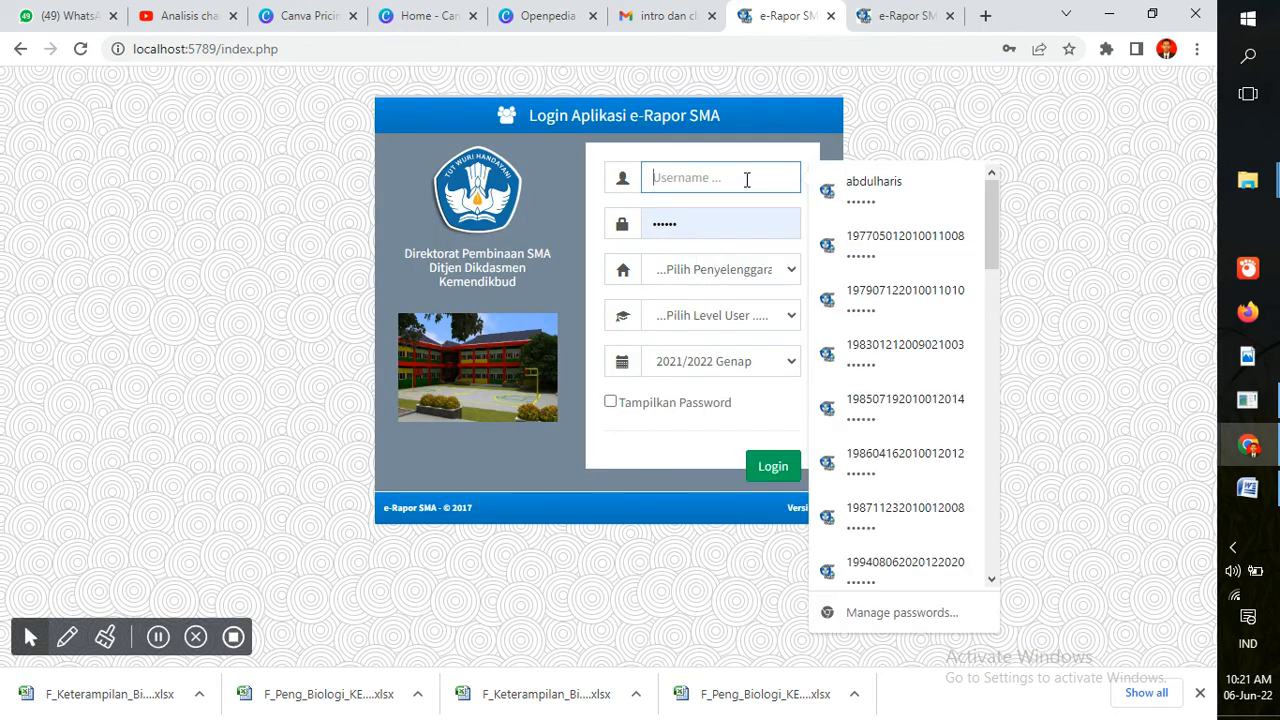
type("w")
key("BackSpace")
key("BackSpace")
type("k")
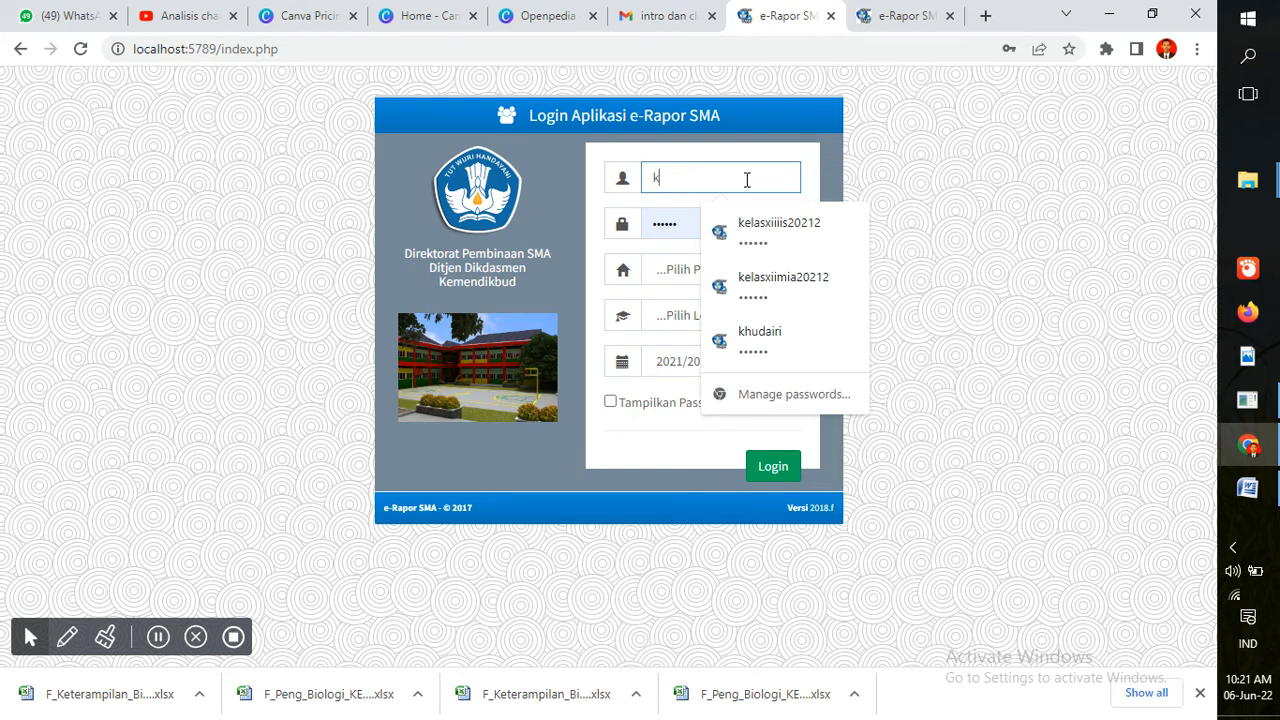
left_click(758, 238)
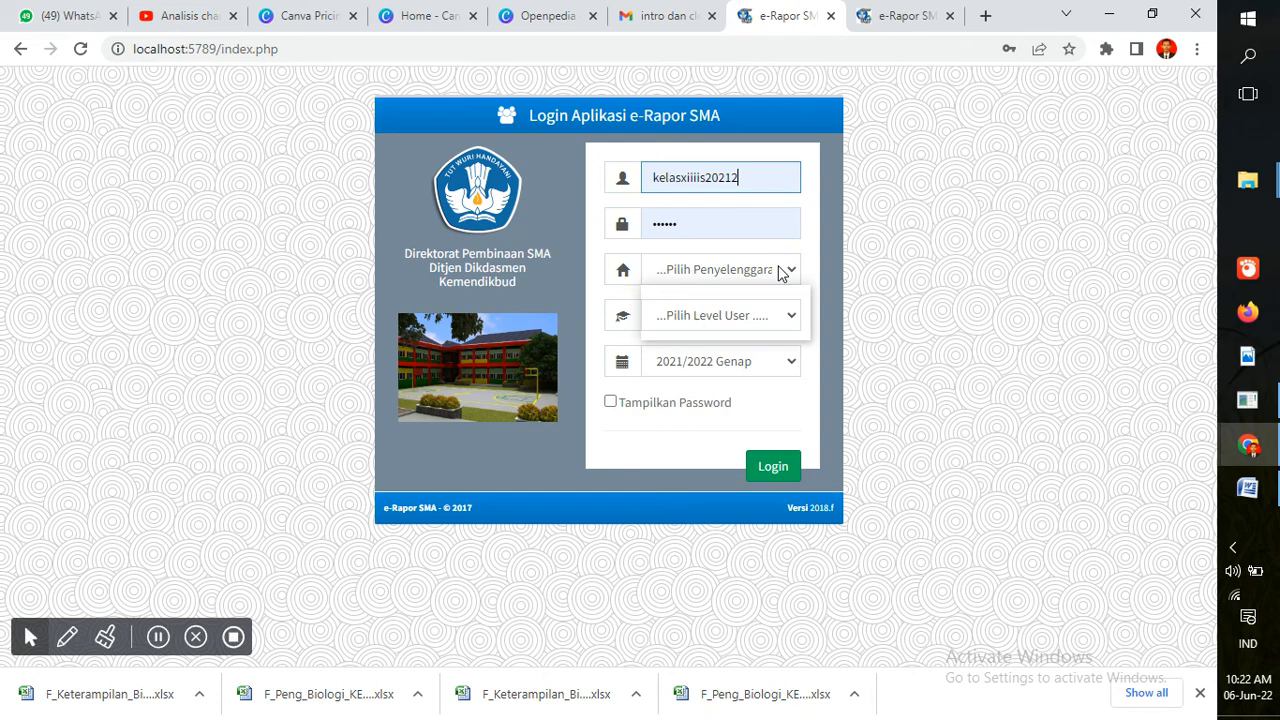
Log in with Sistem Paket as organiser at the Wali Kelas/PA user level
left_click(783, 271)
left_click(771, 311)
left_click(771, 316)
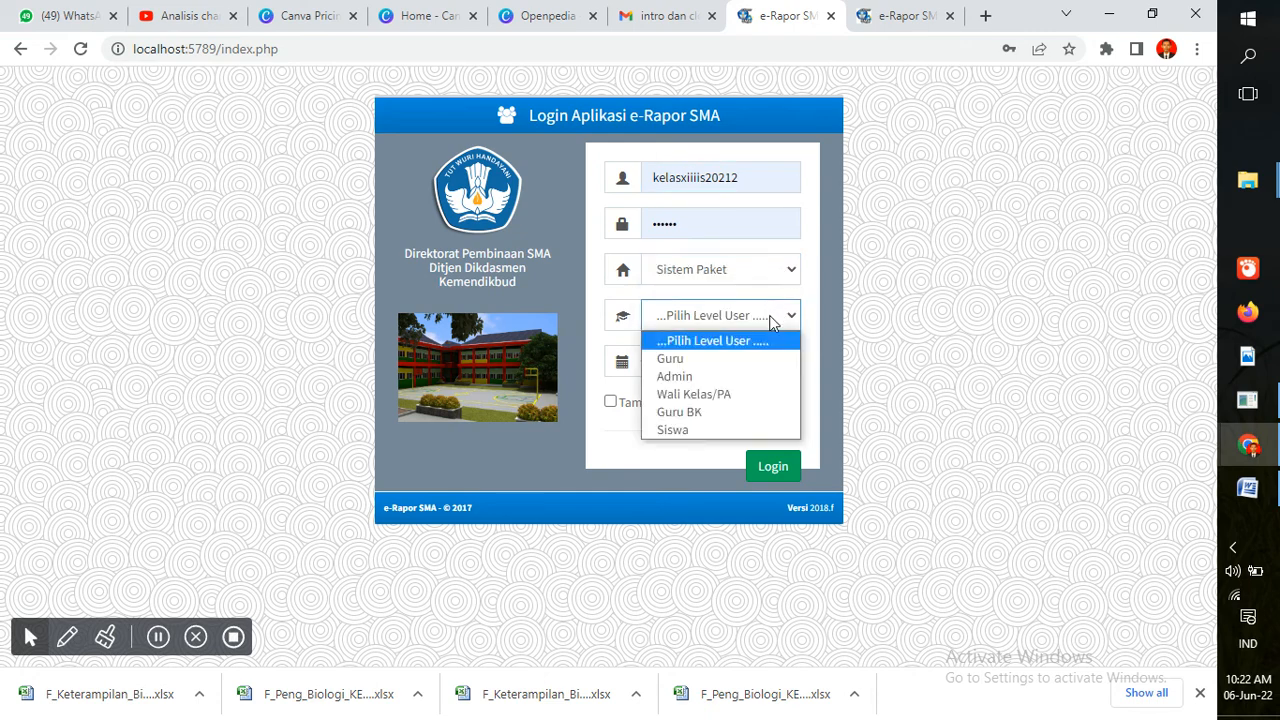
left_click(736, 397)
left_click(758, 474)
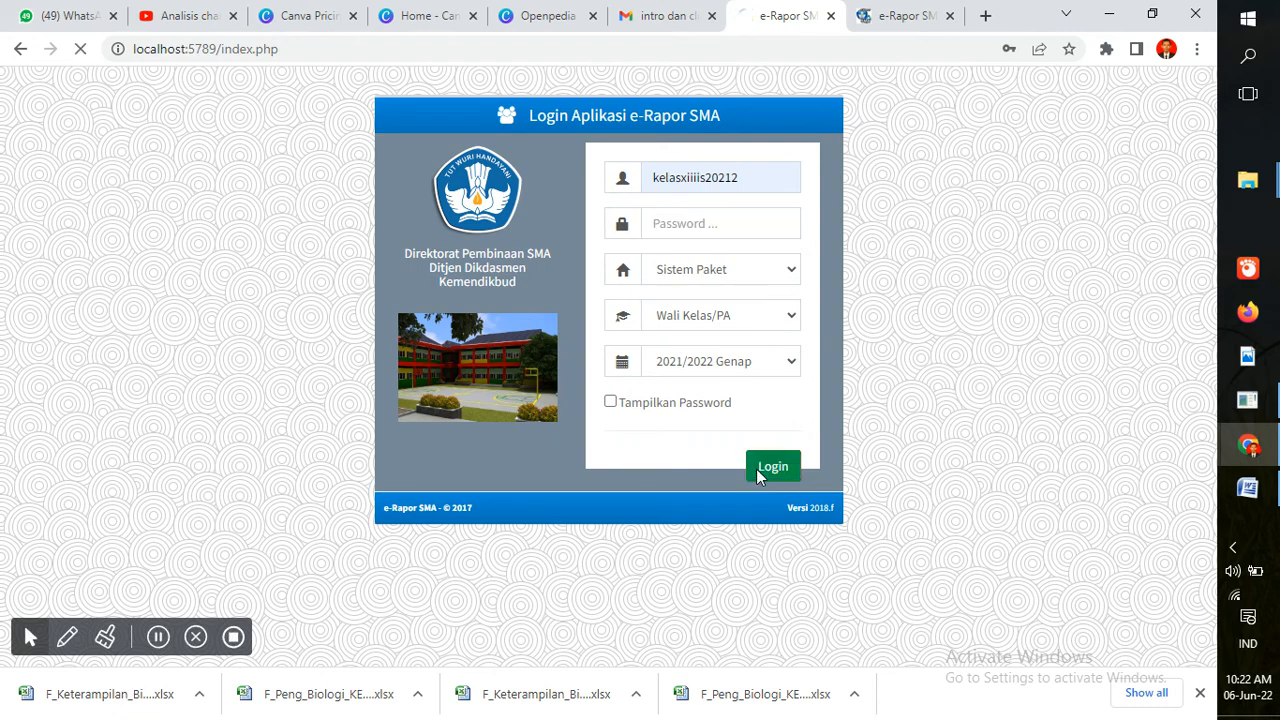
Reload the other e-Rapor tab, then return to the homeroom teacher's dashboard
left_click(890, 12)
left_click(883, 48)
key("Return")
left_click(748, 14)
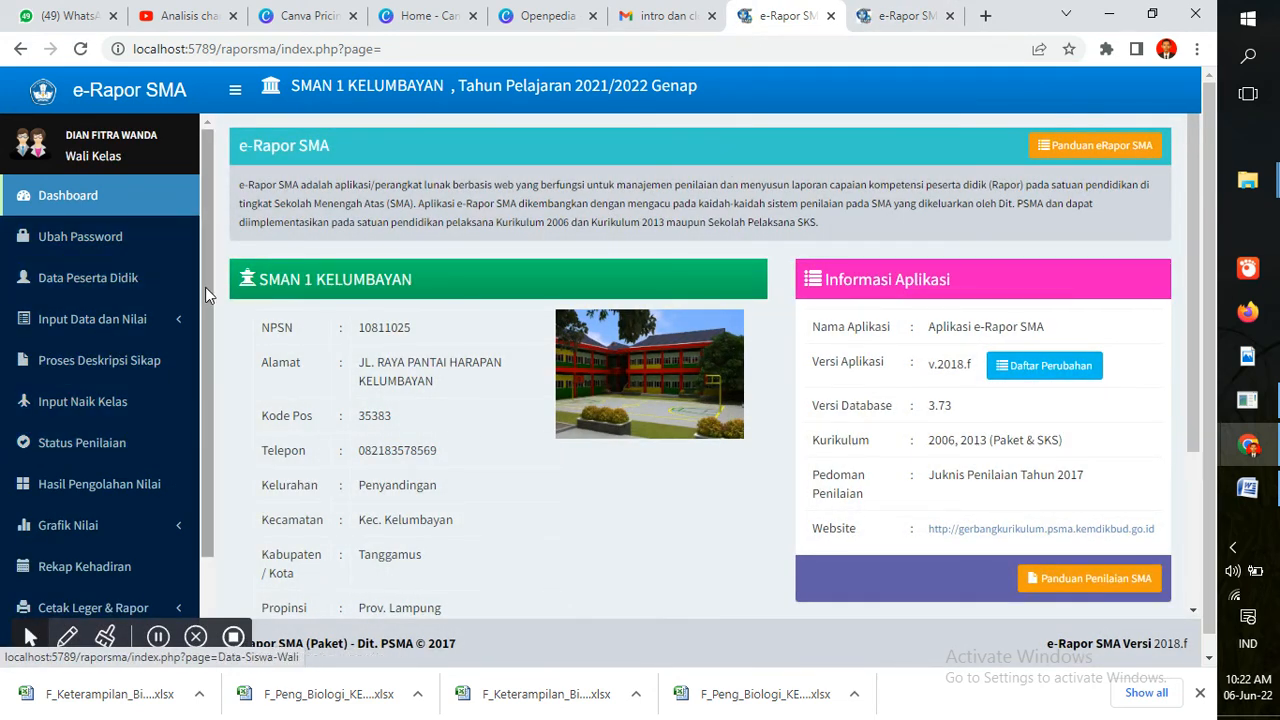
Expand Input Data dan Nilai and request the homeroom Status Penilaian page
scroll(206, 287, "down", 1)
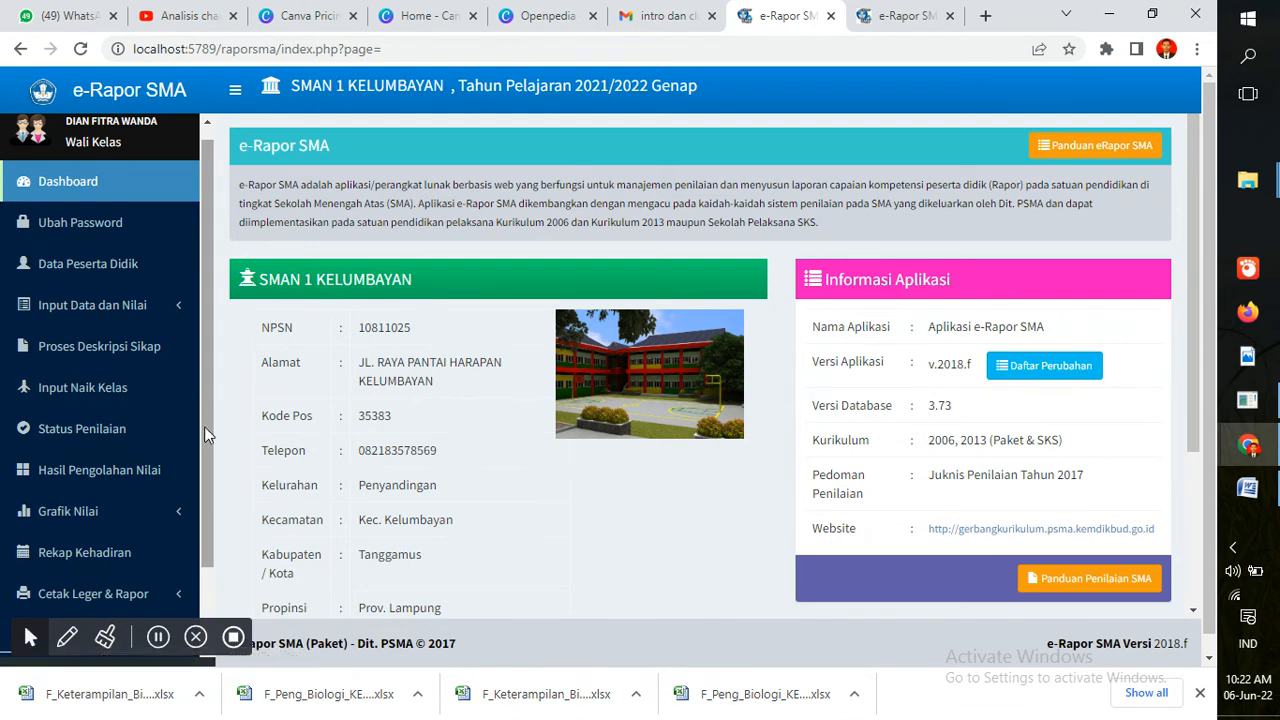
left_click(175, 299)
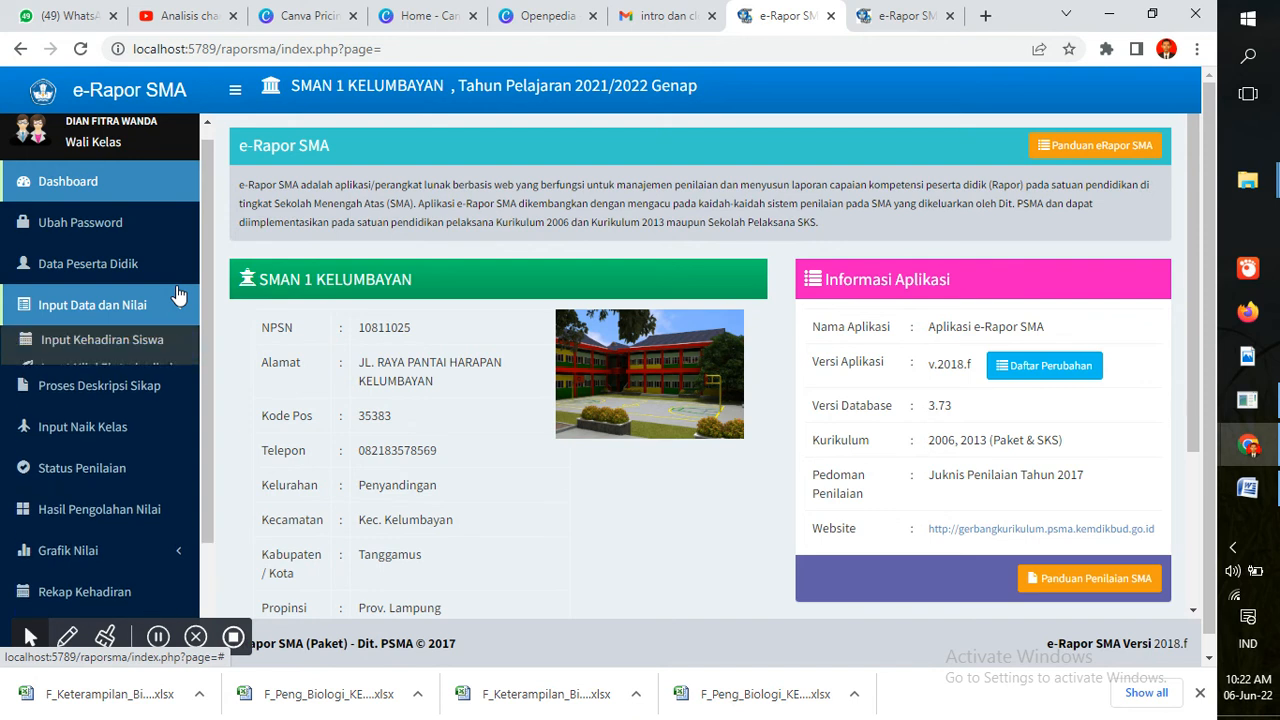
left_click(177, 298)
left_click(177, 300)
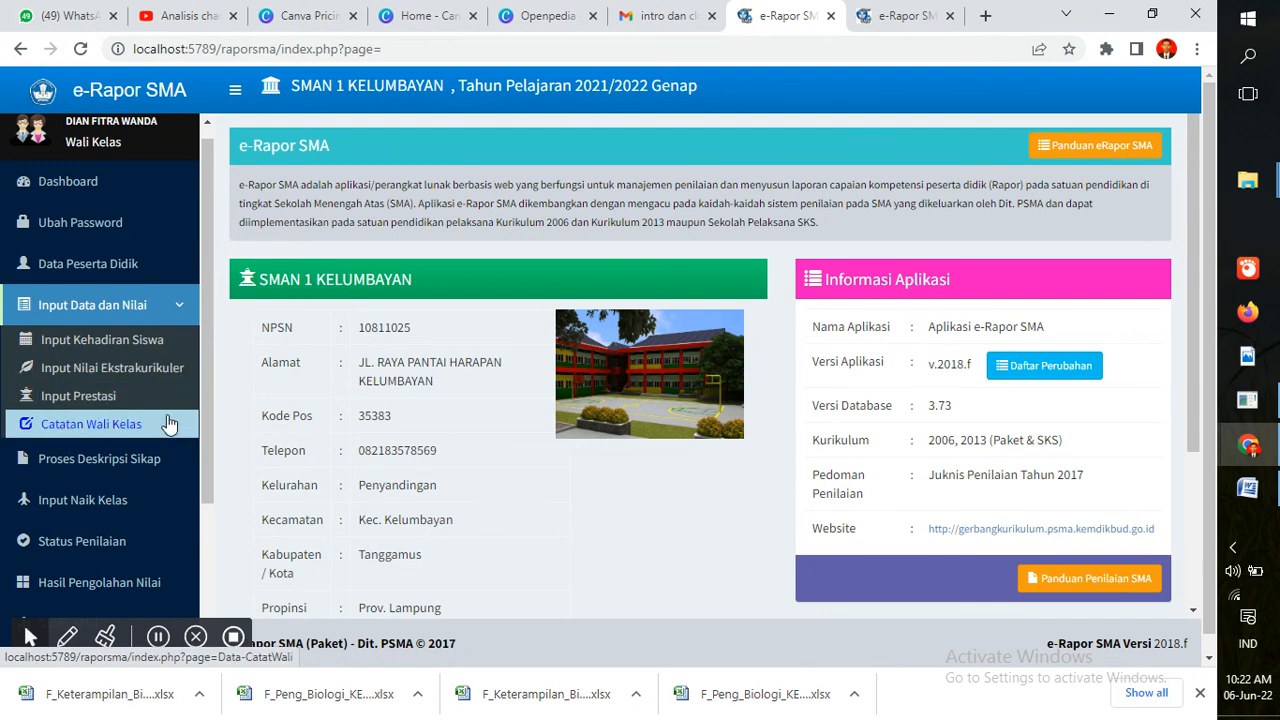
left_click_drag(204, 367, 200, 464)
left_click(98, 399)
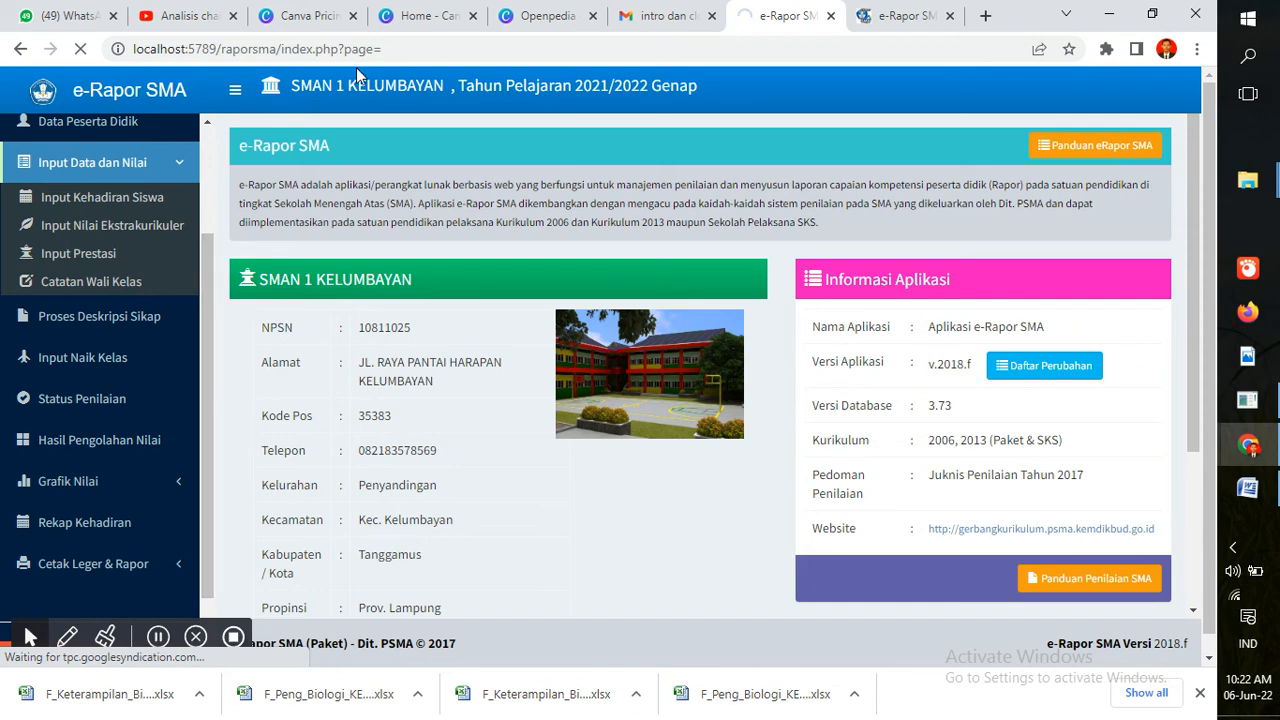
left_click(862, 13)
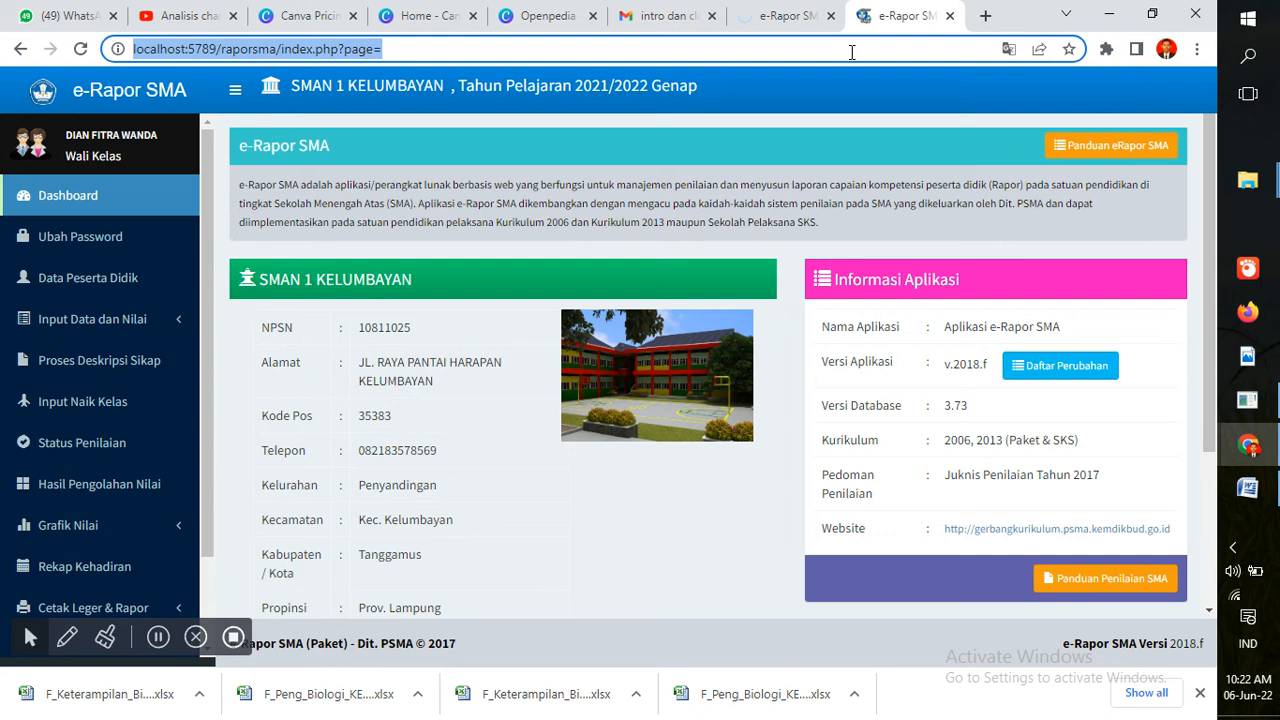
Filter the teachers' grading status to KELAS XII IIS, Semester 6
left_click(800, 15)
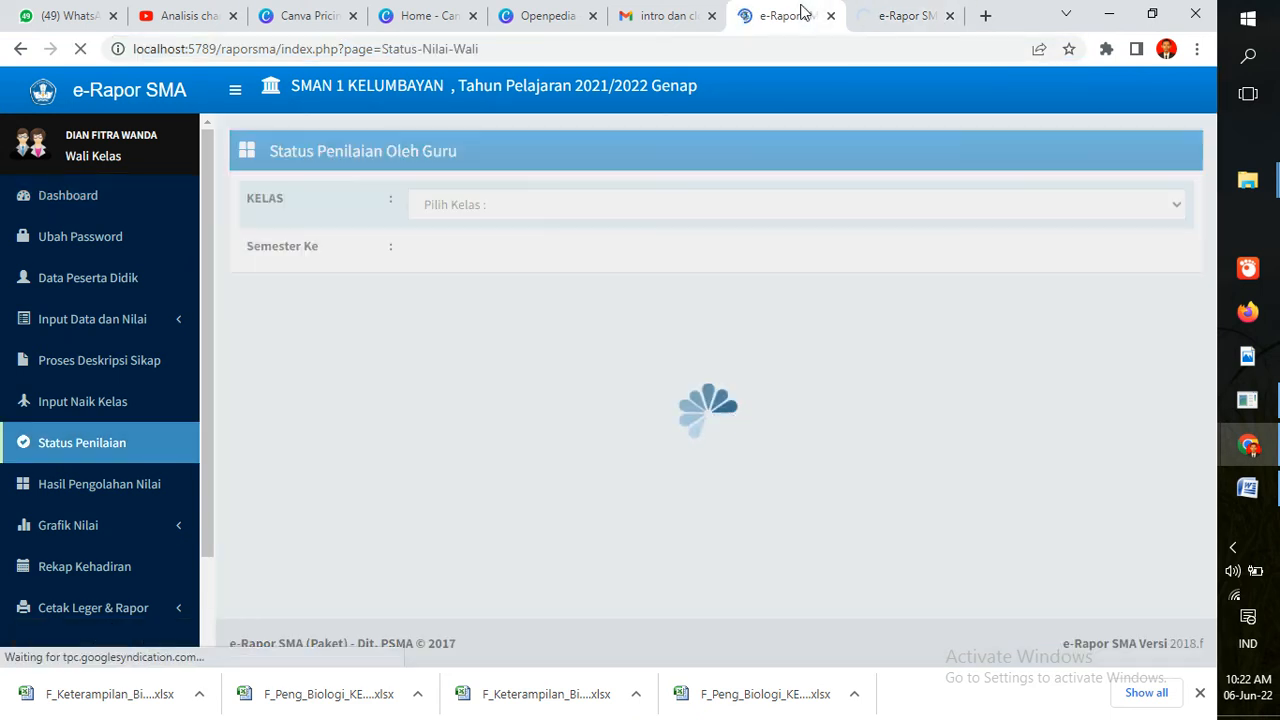
left_click(666, 210)
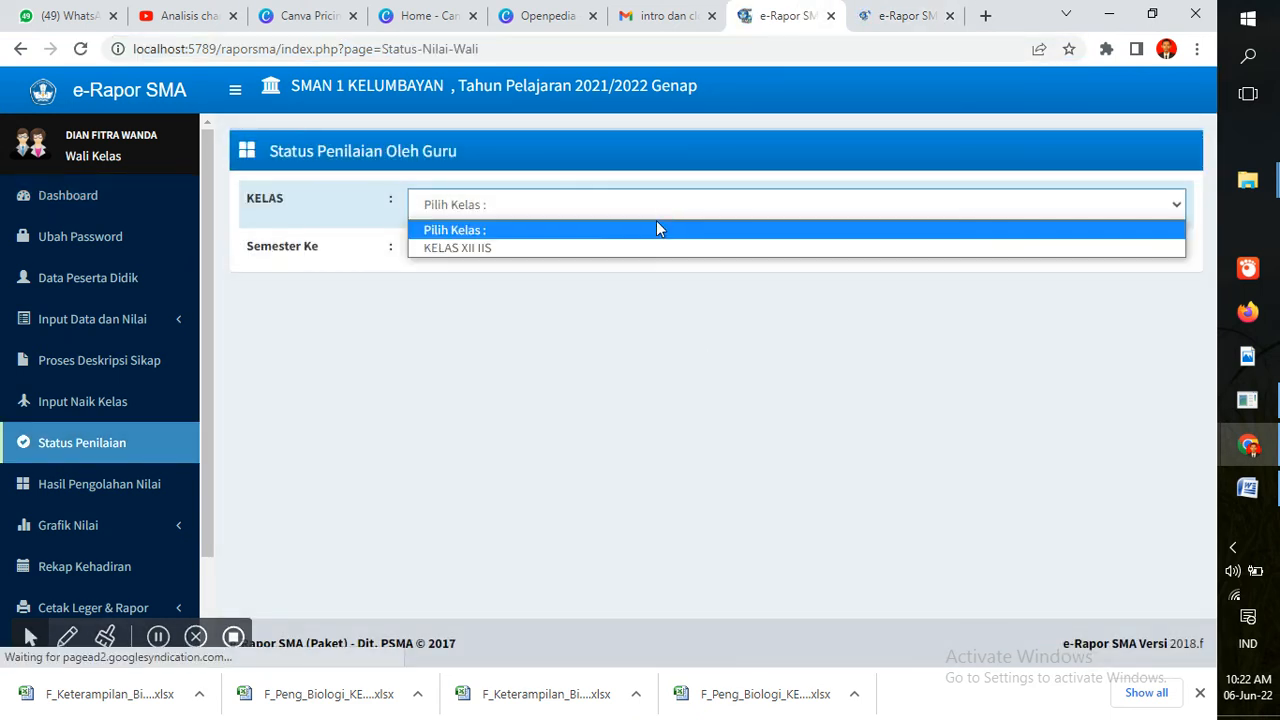
left_click(653, 248)
left_click(651, 256)
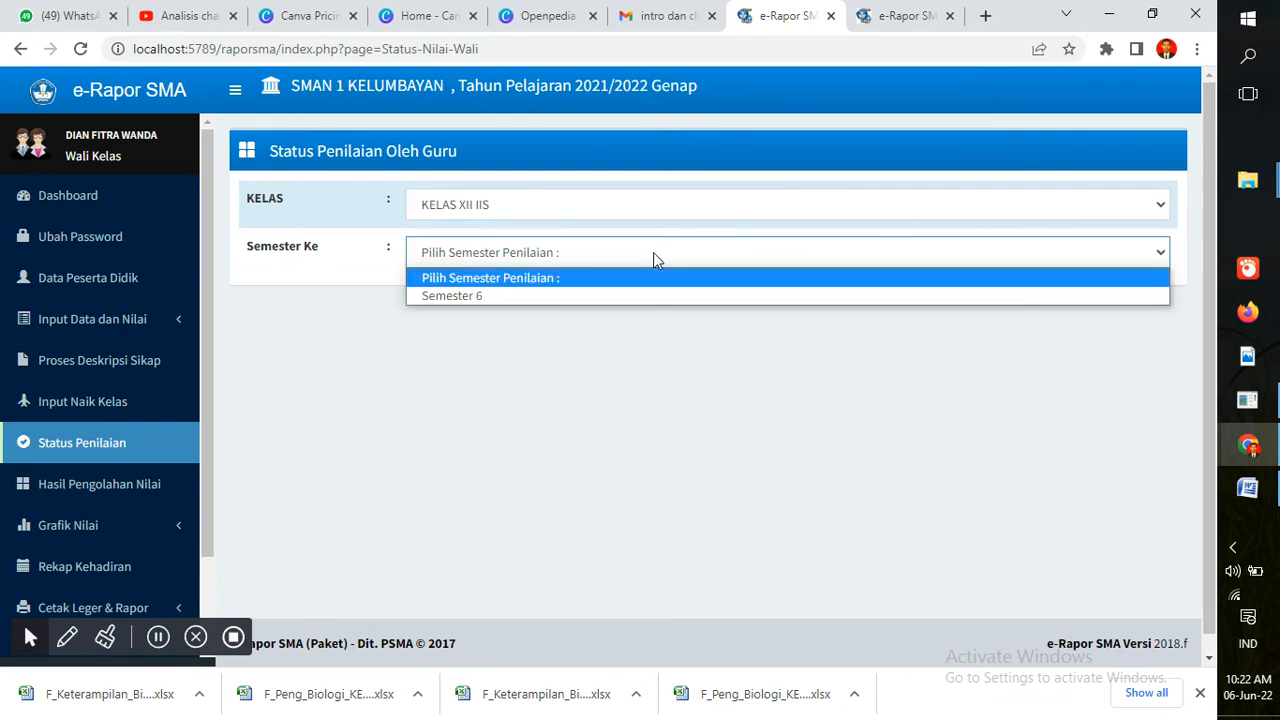
left_click(650, 296)
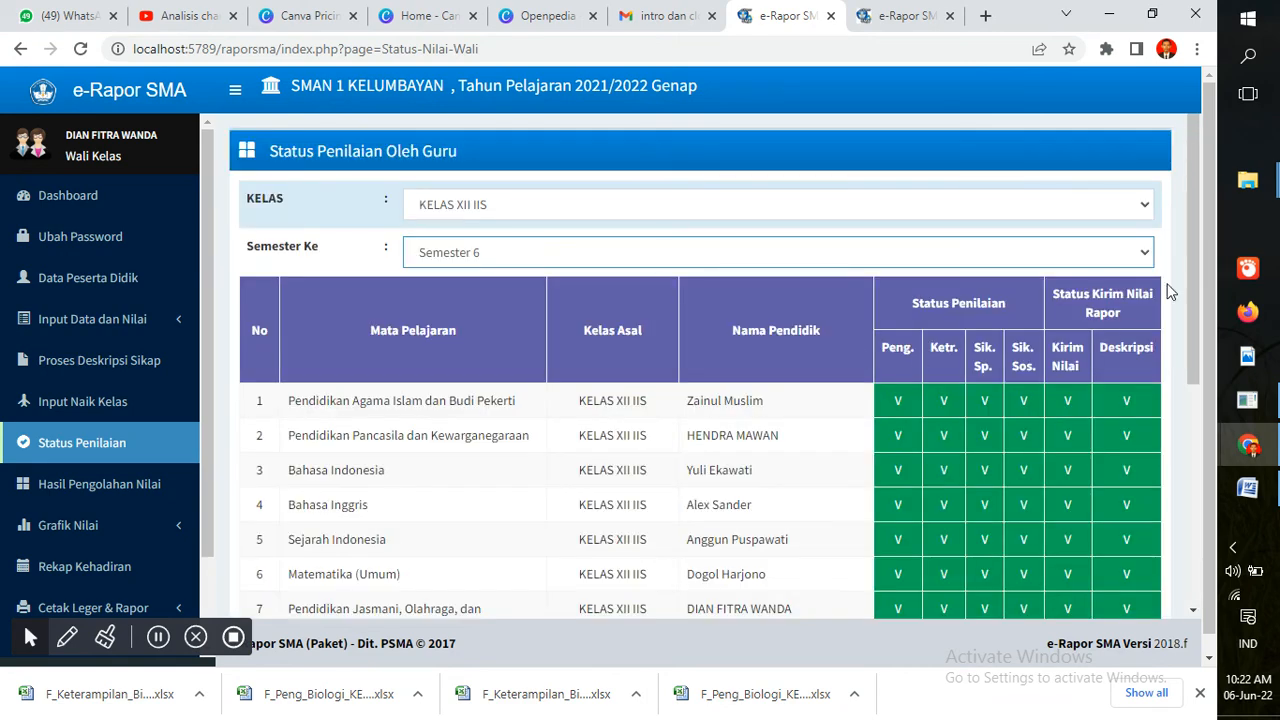
Scroll through the table to confirm every subject is checked in all columns
left_click_drag(1190, 190, 1215, 235)
left_click_drag(202, 364, 202, 472)
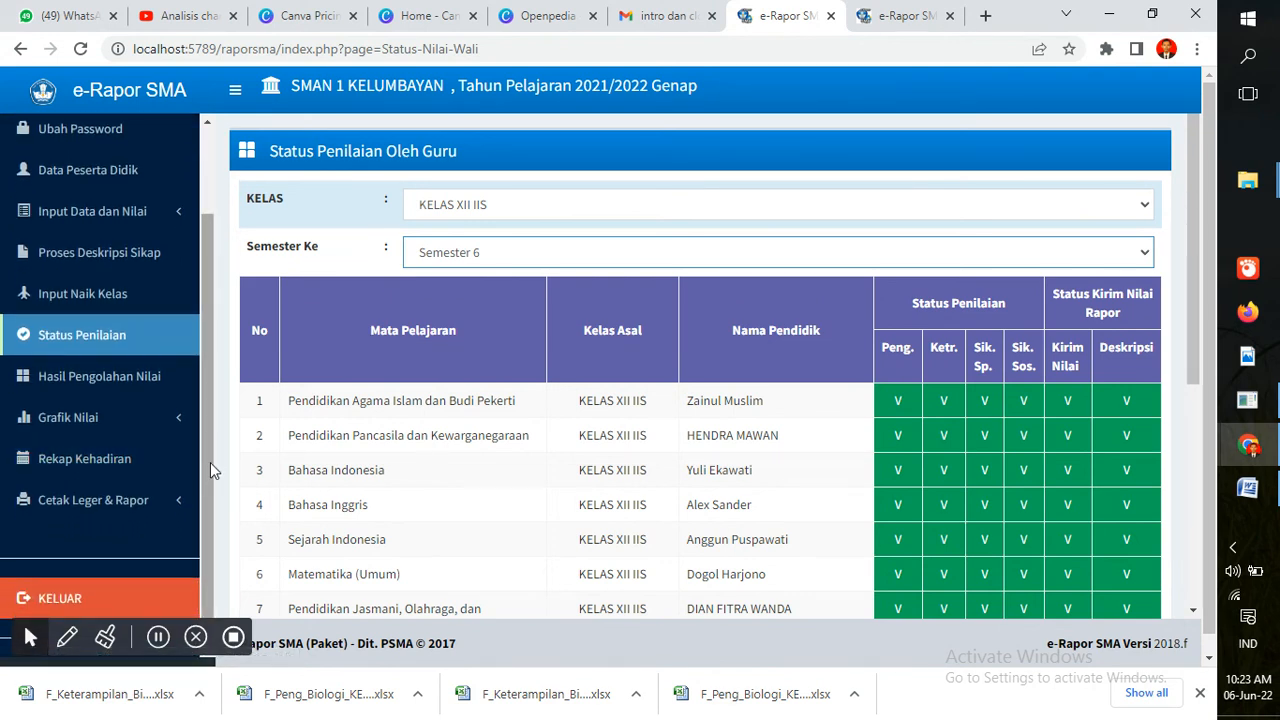
left_click_drag(211, 457, 213, 378)
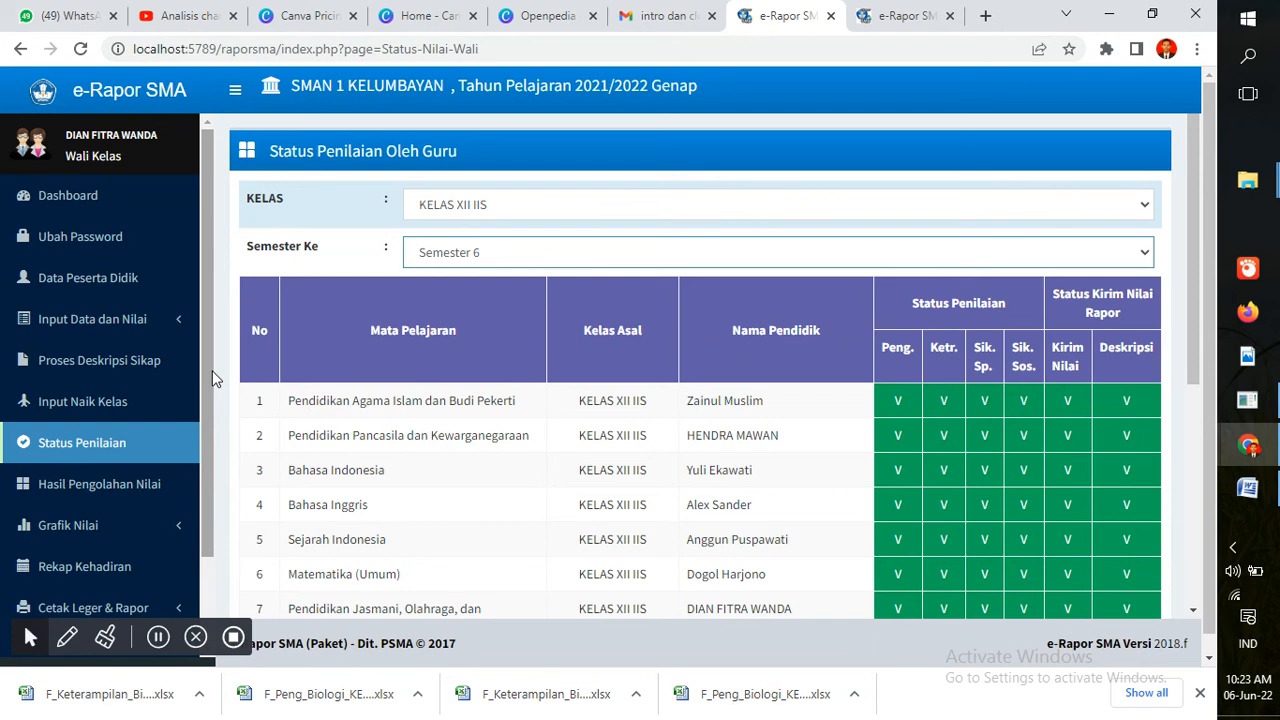
left_click_drag(212, 370, 208, 462)
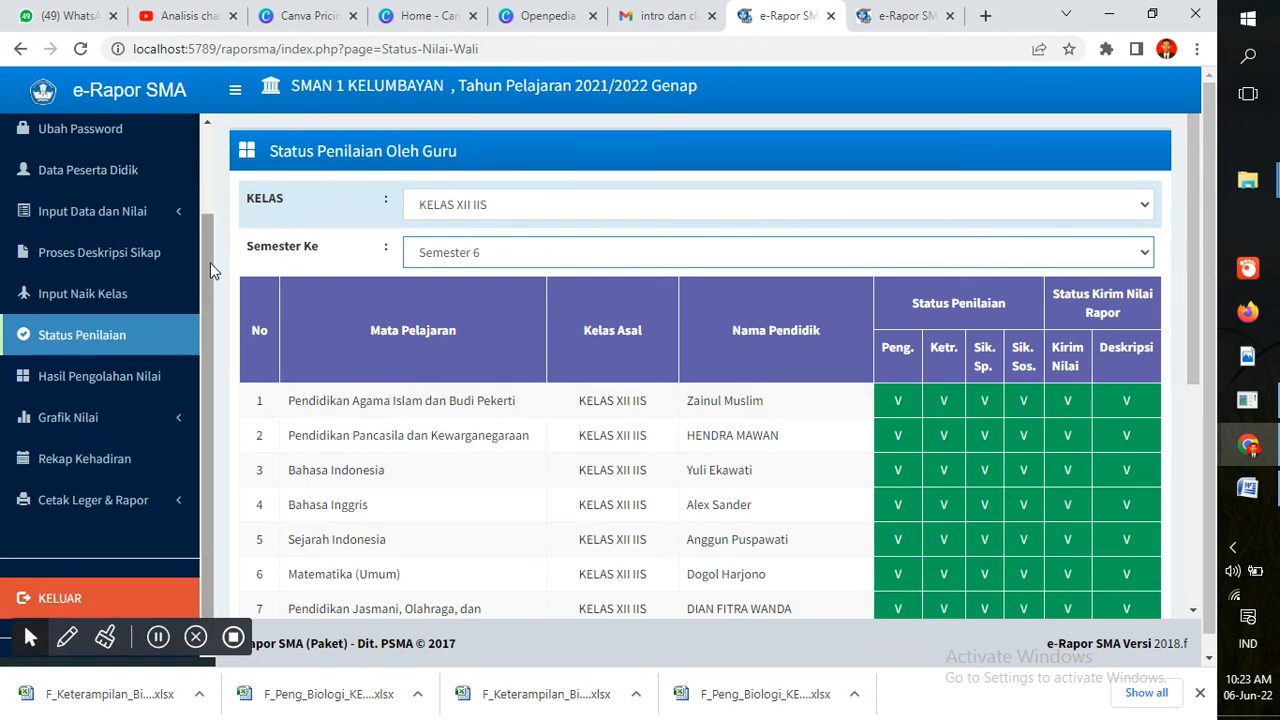
left_click_drag(210, 263, 211, 219)
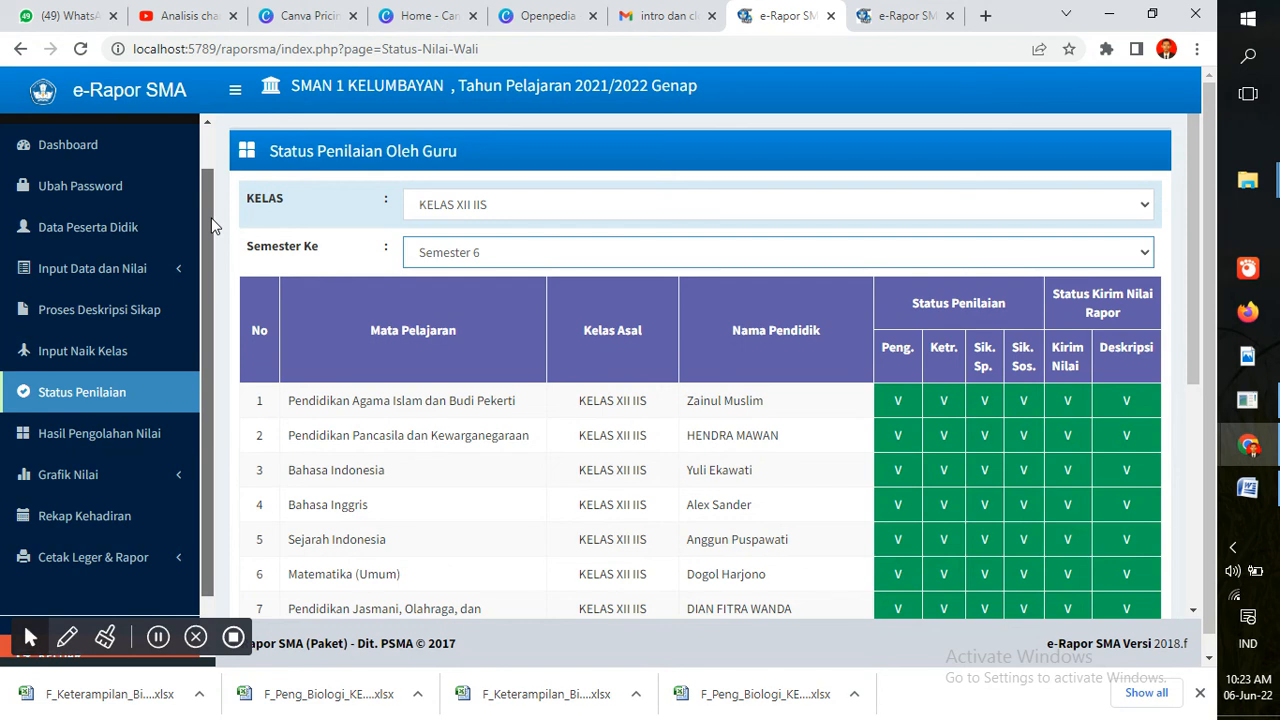
left_click_drag(212, 226, 210, 300)
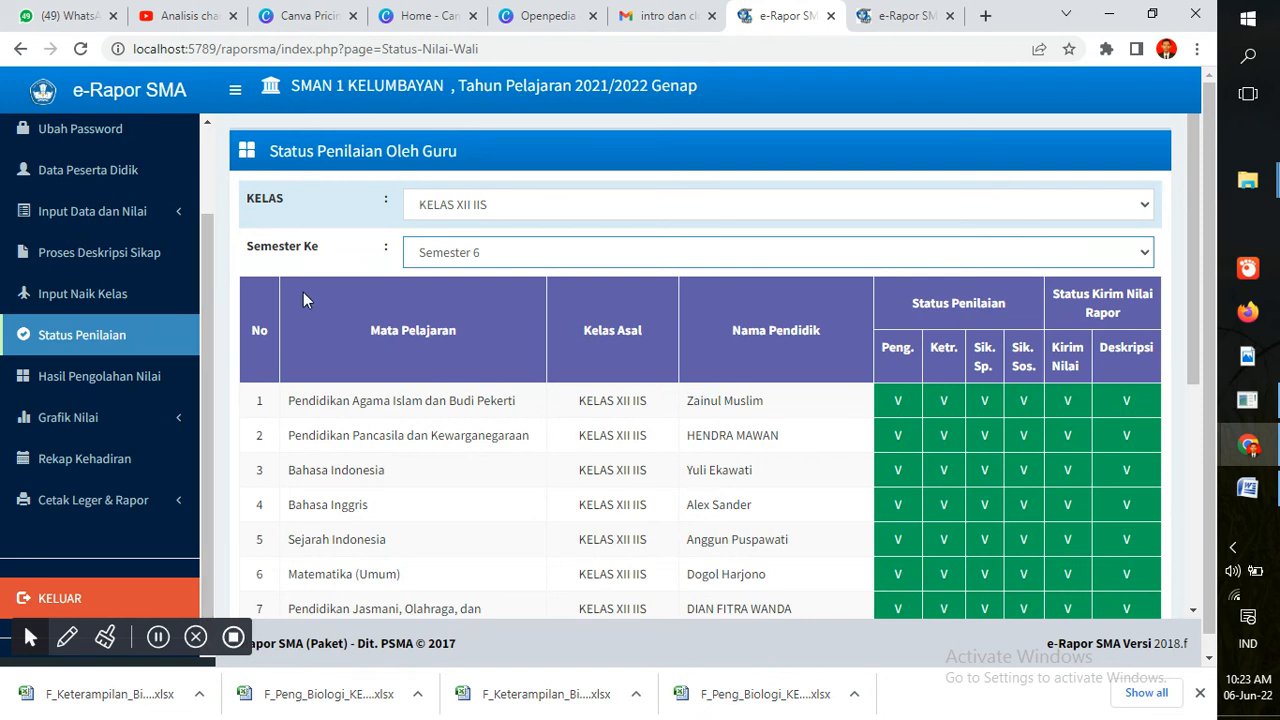
left_click_drag(209, 273, 209, 185)
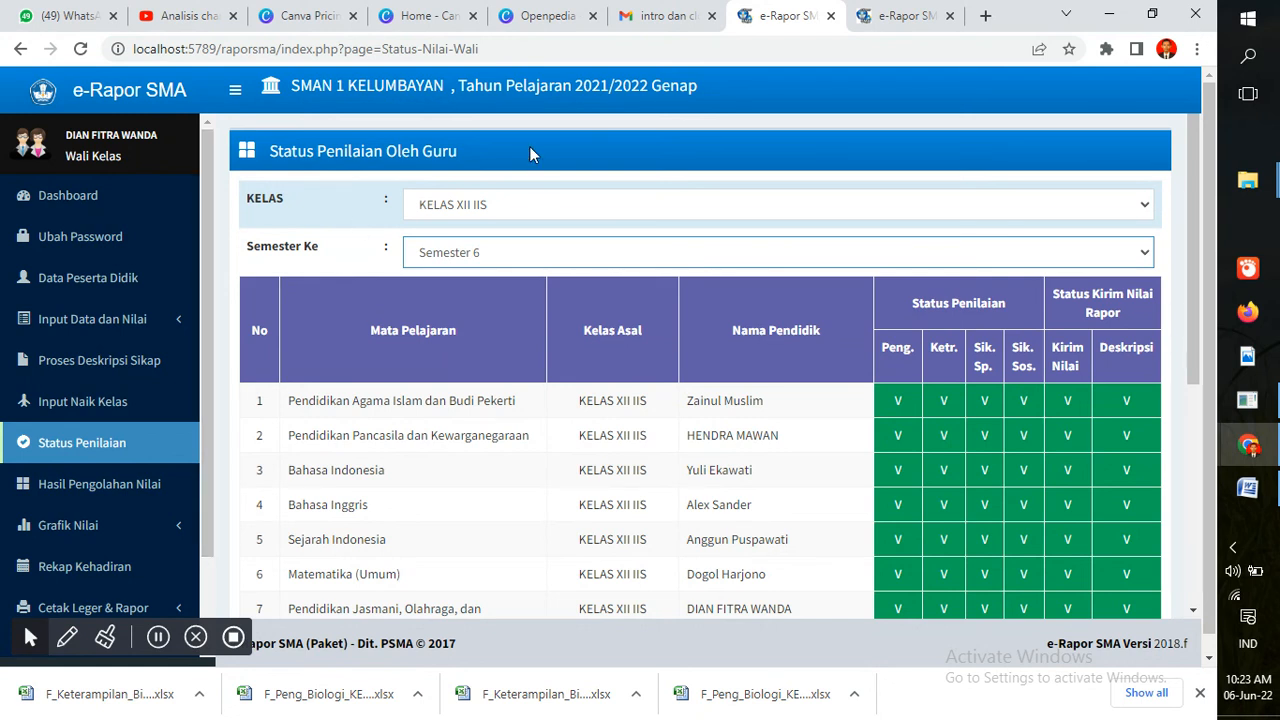
Glance at the YouTube Studio Analisis page, then return to the Wali Kelas dashboard tab
left_click(176, 8)
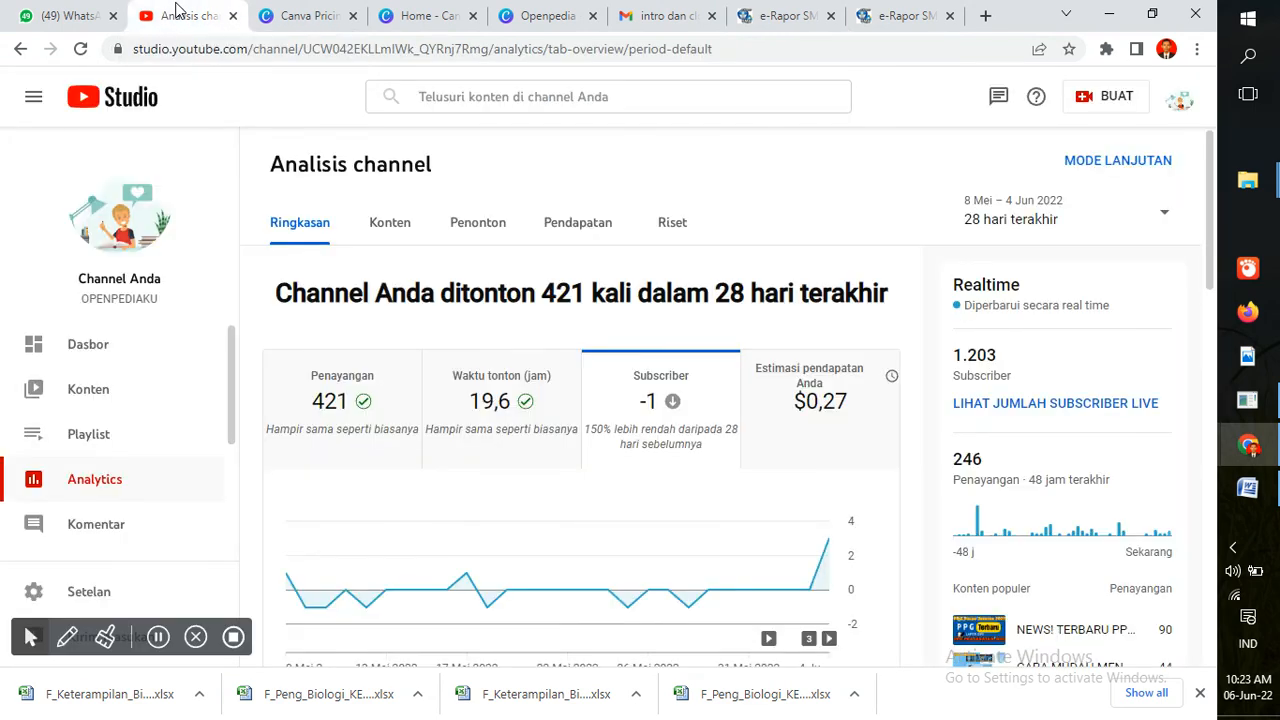
left_click(893, 15)
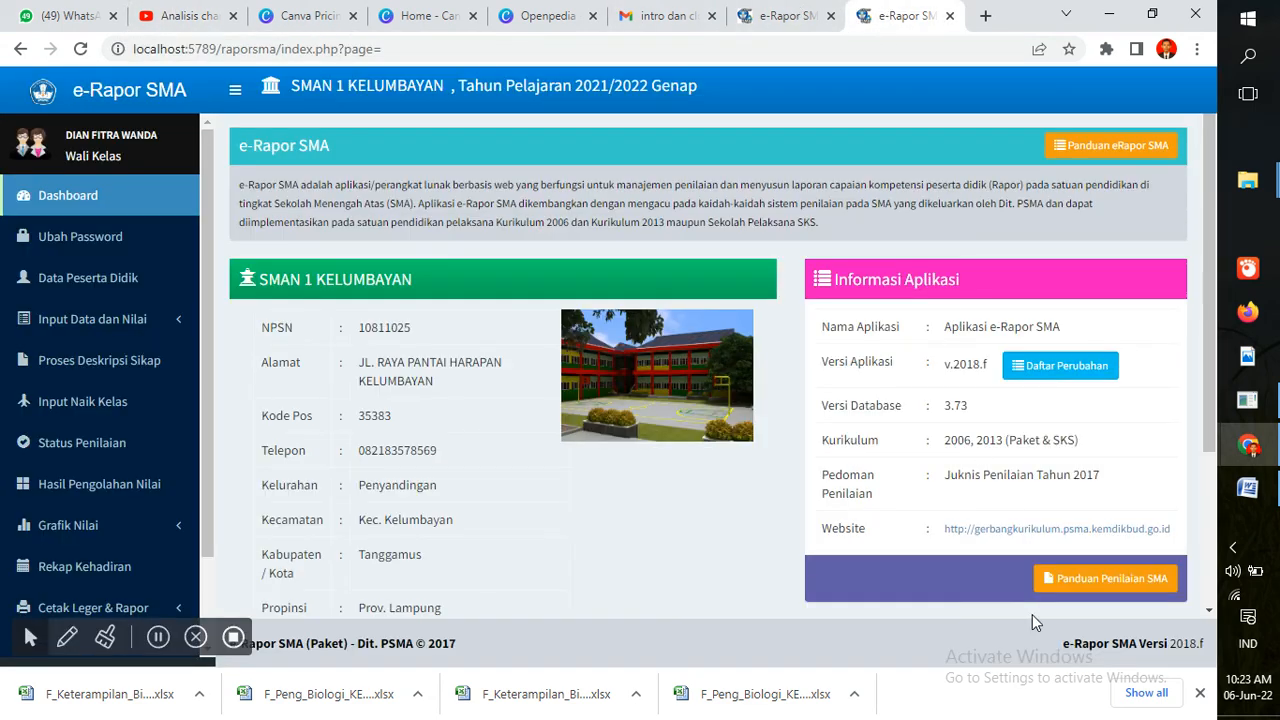
mouse_move(1248, 445)
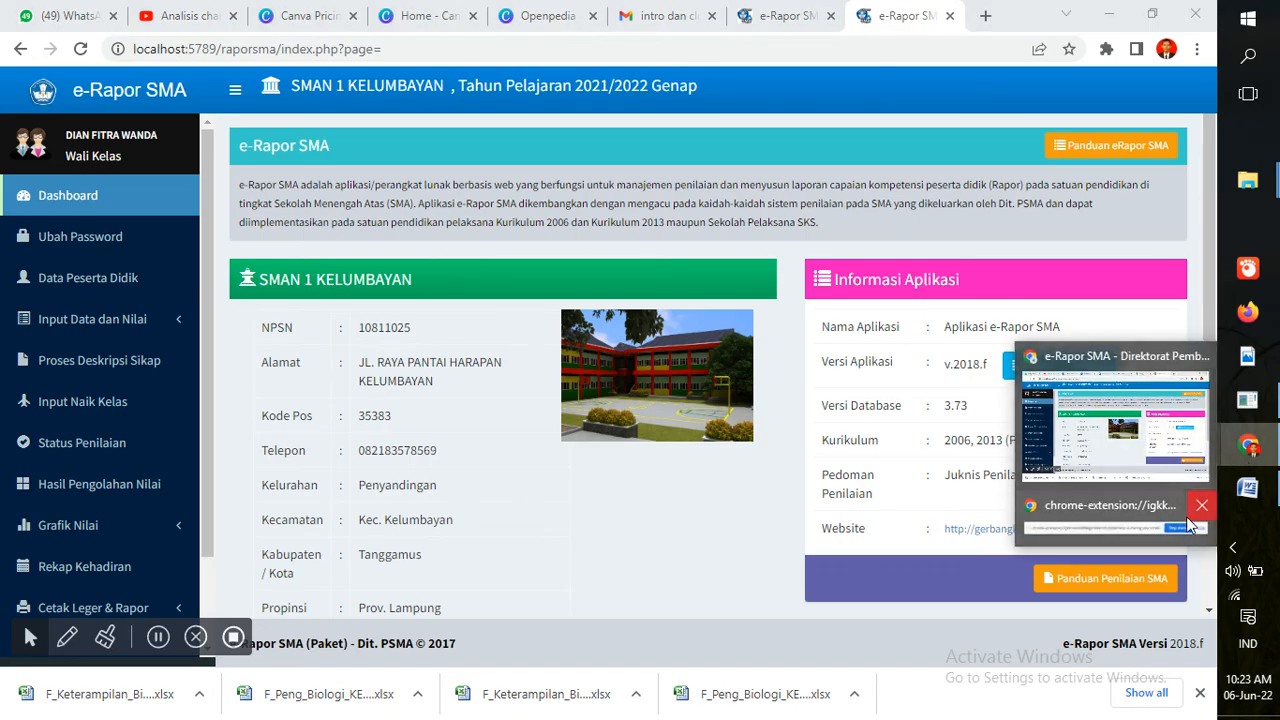